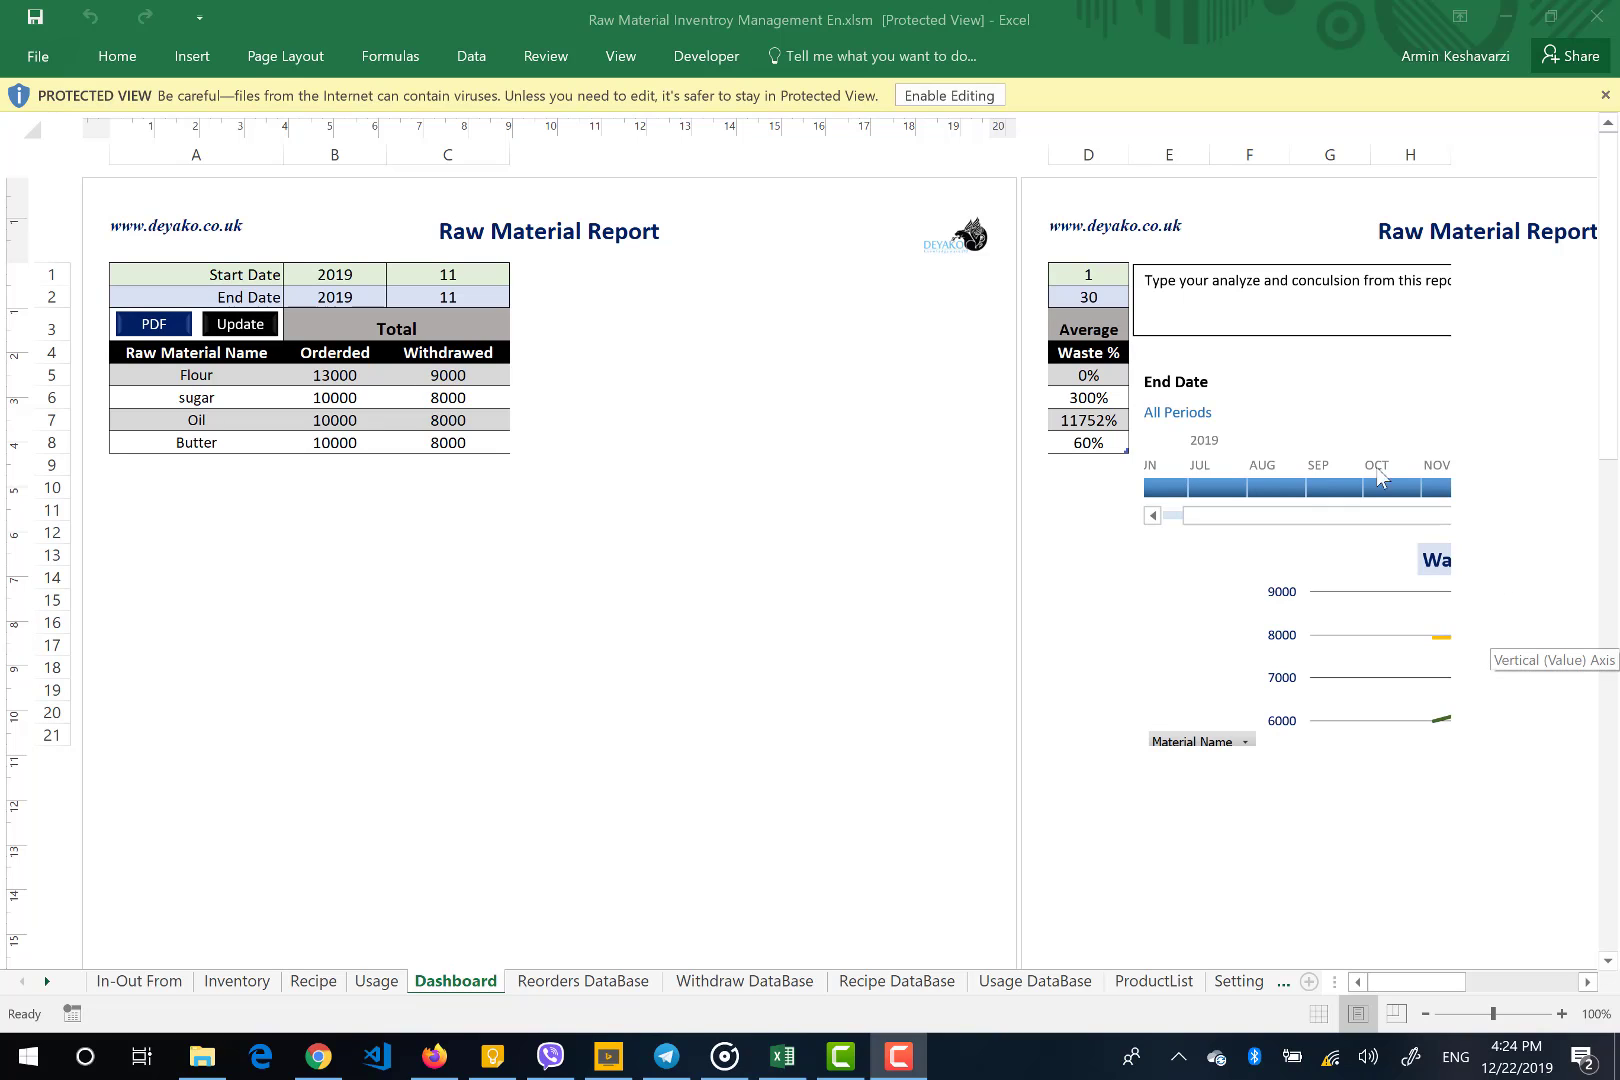
Enable editing for the protected raw material workbook and open the In-Out From sheet
{"action": "left_click", "coordinate": [955, 100]}
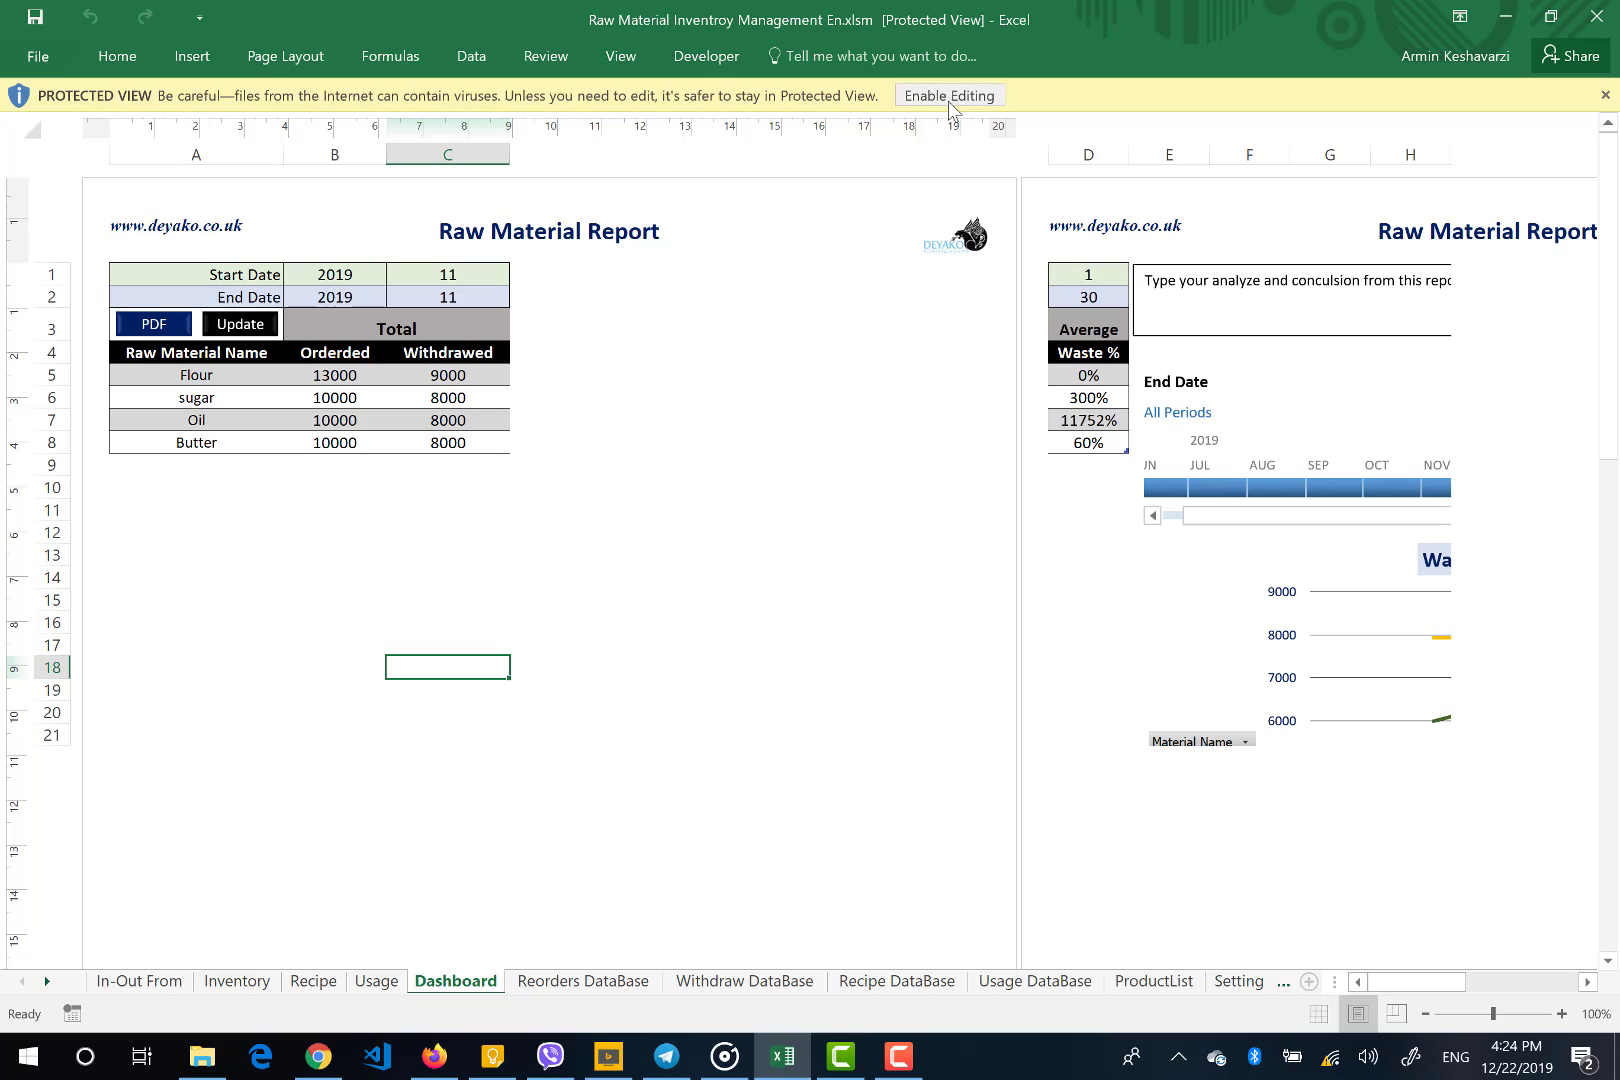
{"action": "left_click", "coordinate": [950, 96]}
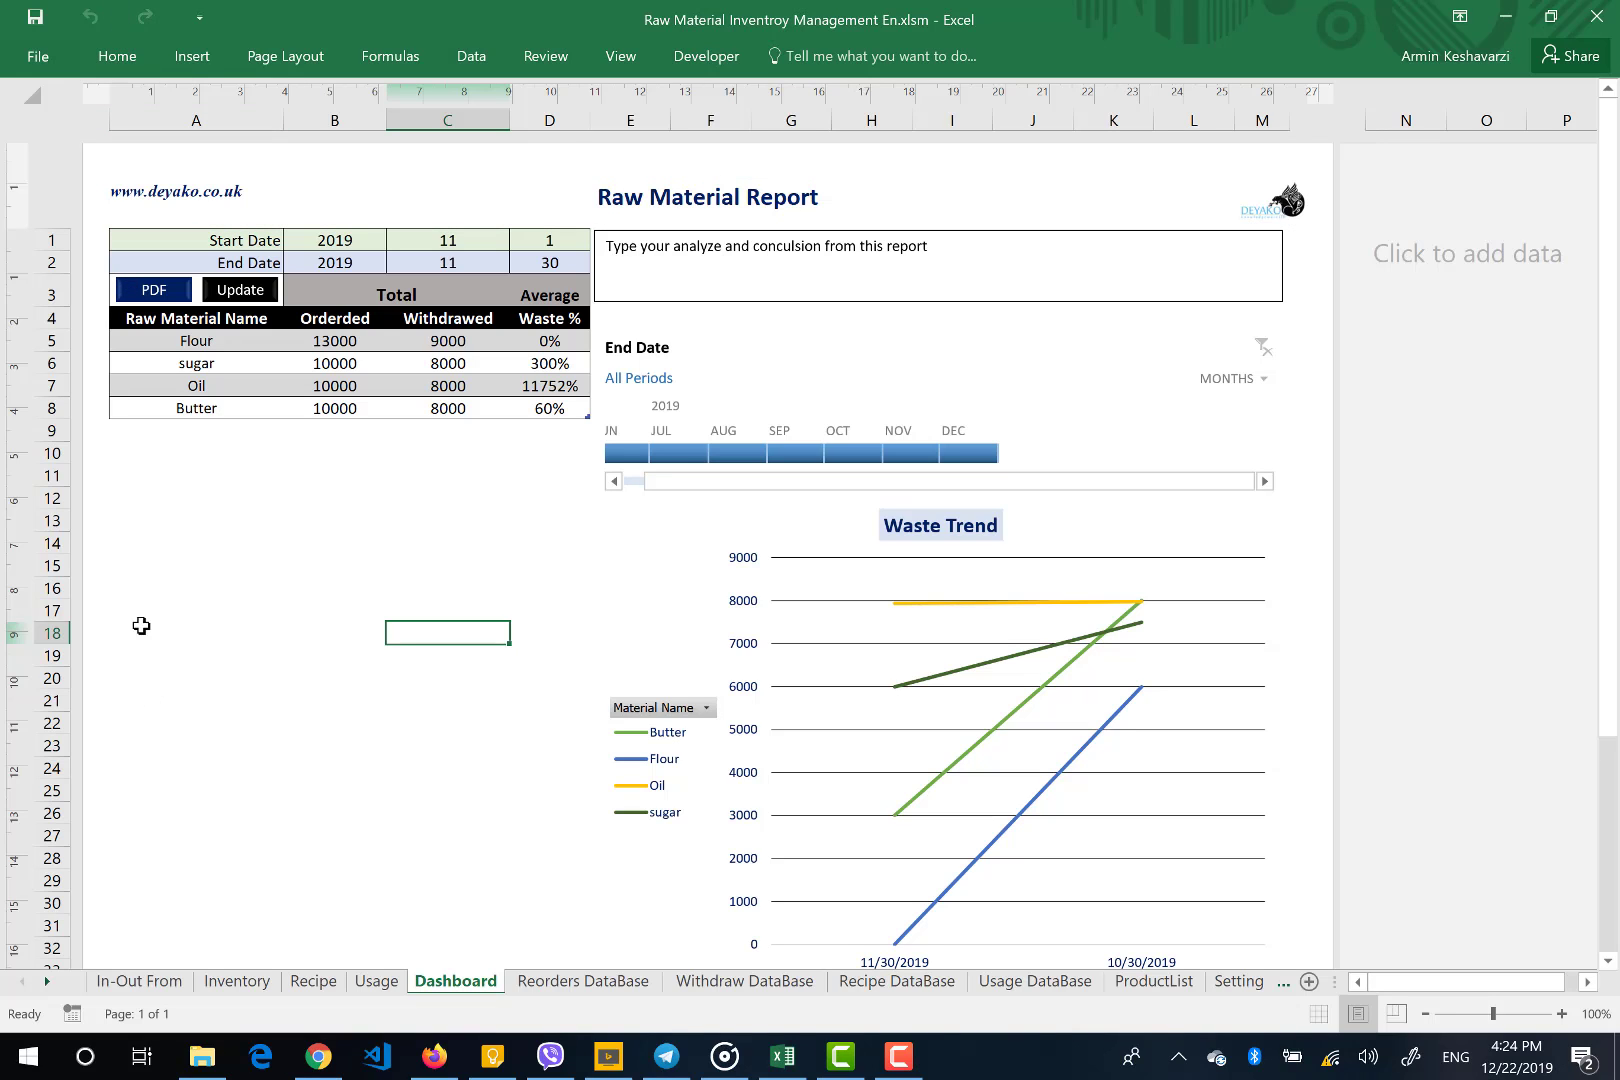
{"action": "left_click", "coordinate": [156, 984]}
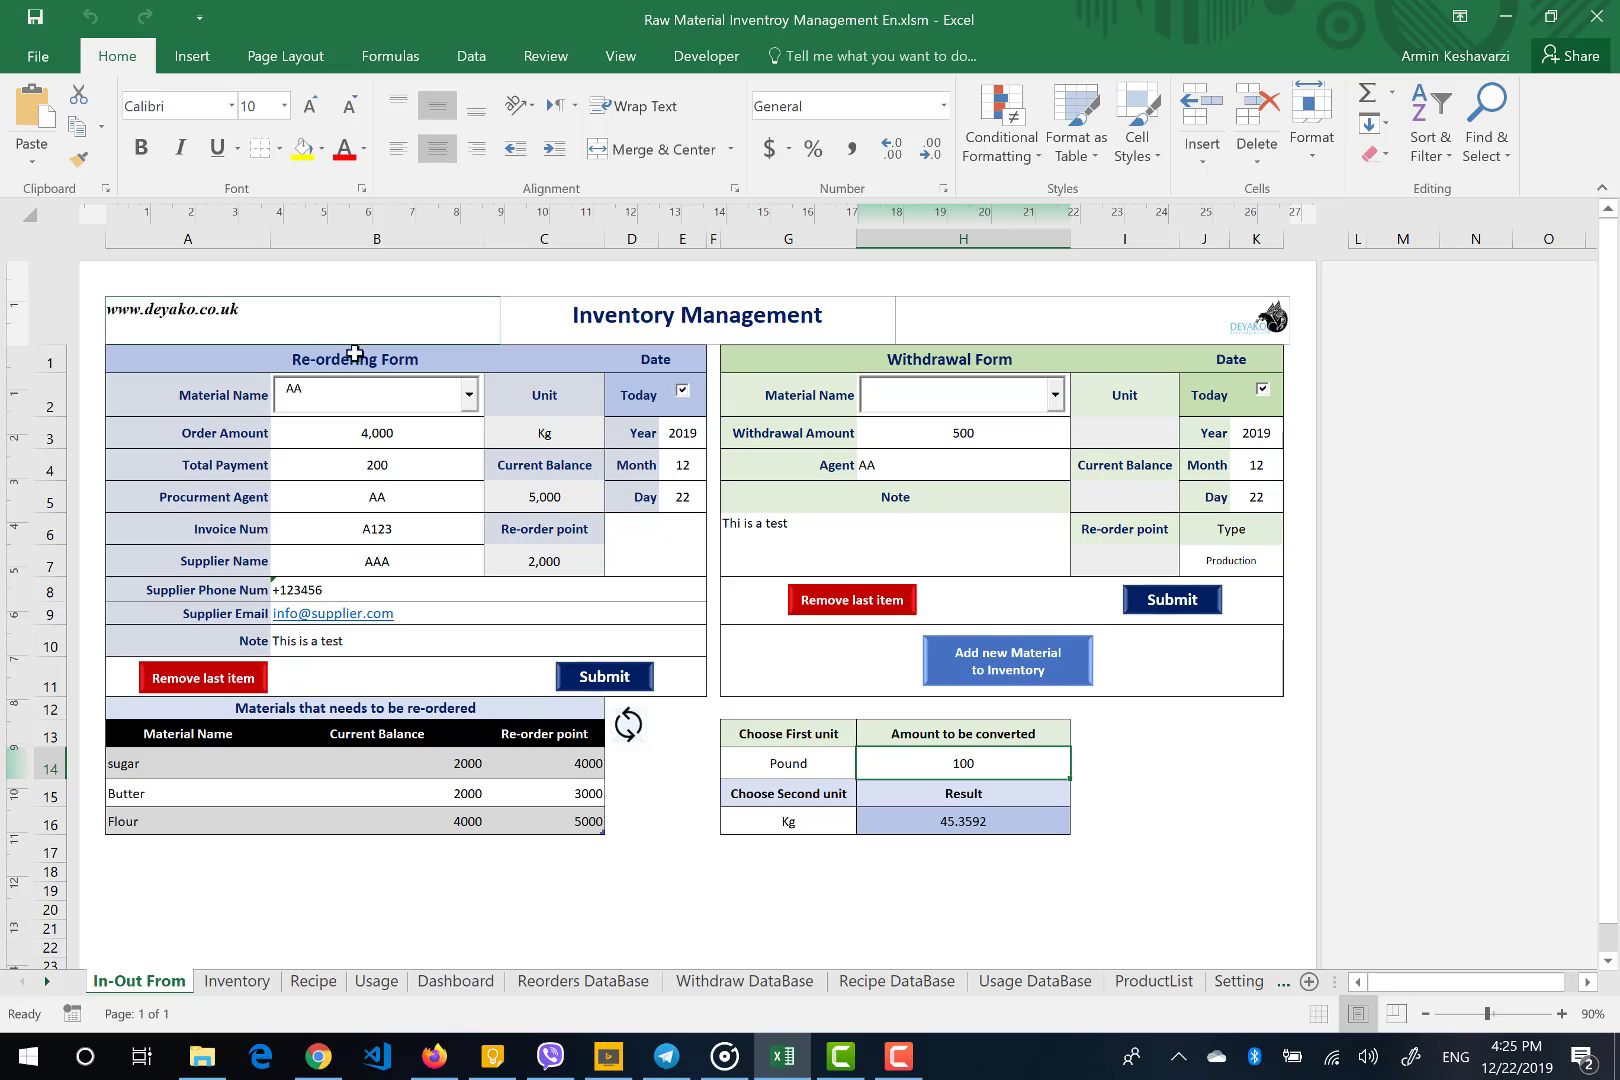
Enter BB as the material name in the Re-ordering Form
{"action": "left_click", "coordinate": [398, 429]}
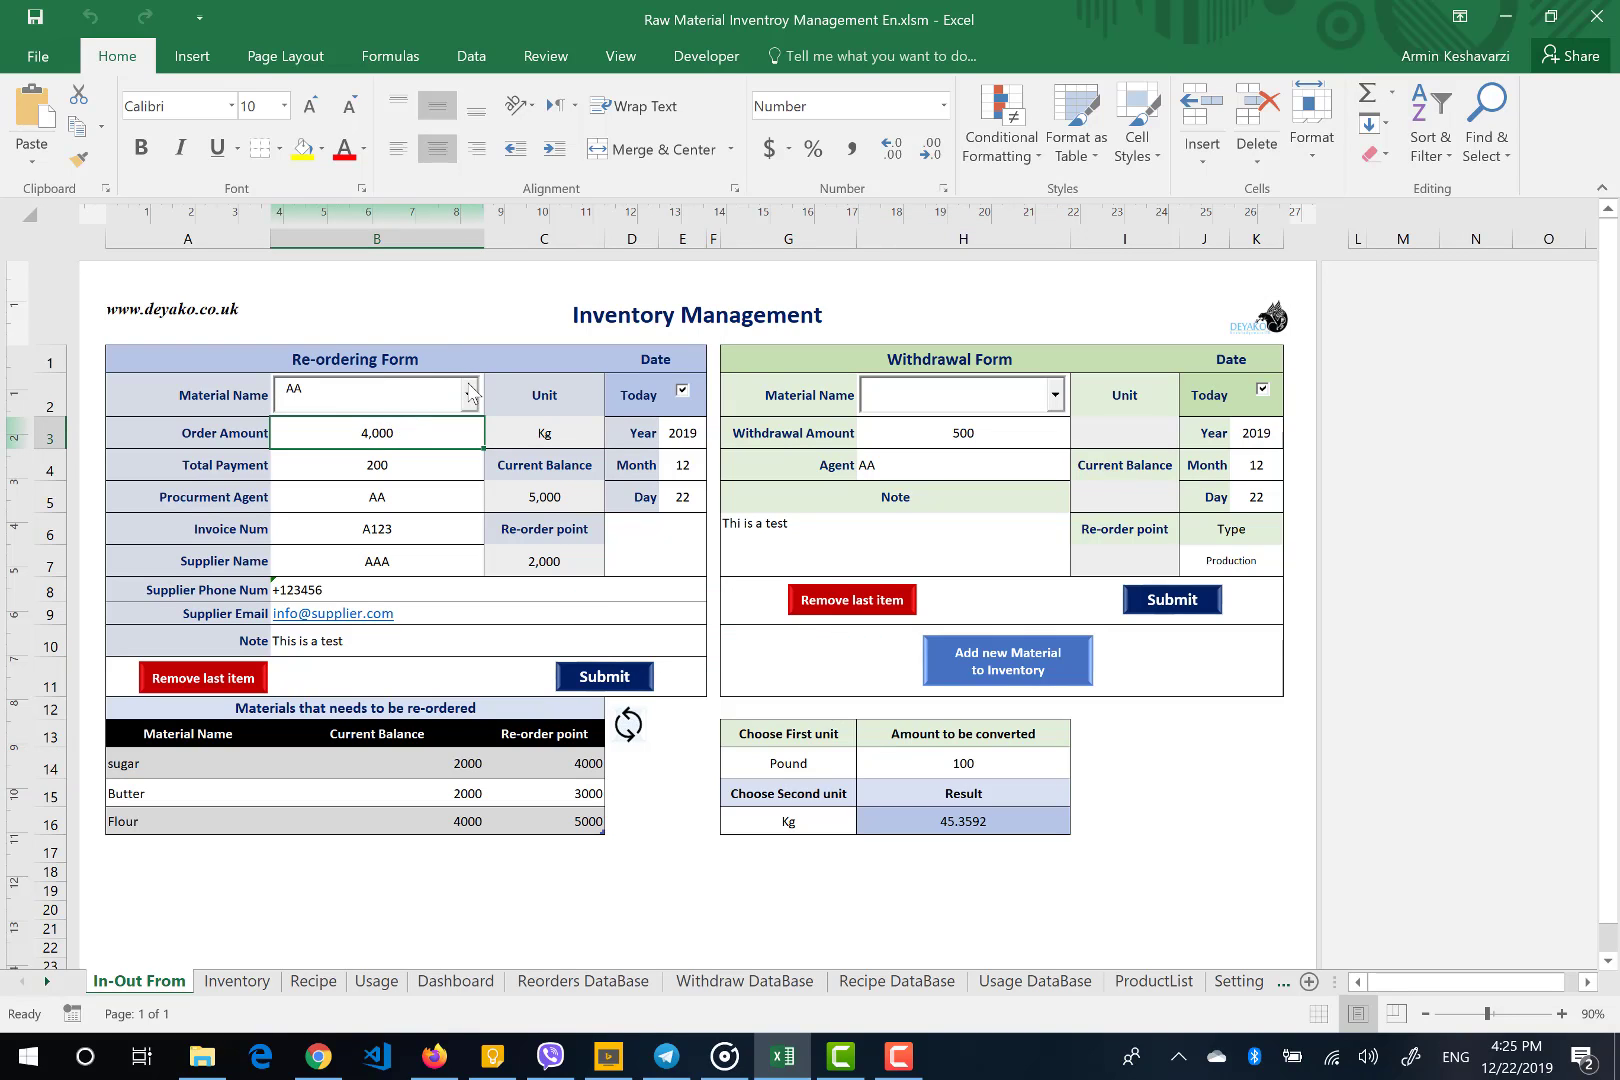
{"action": "left_click", "coordinate": [469, 394]}
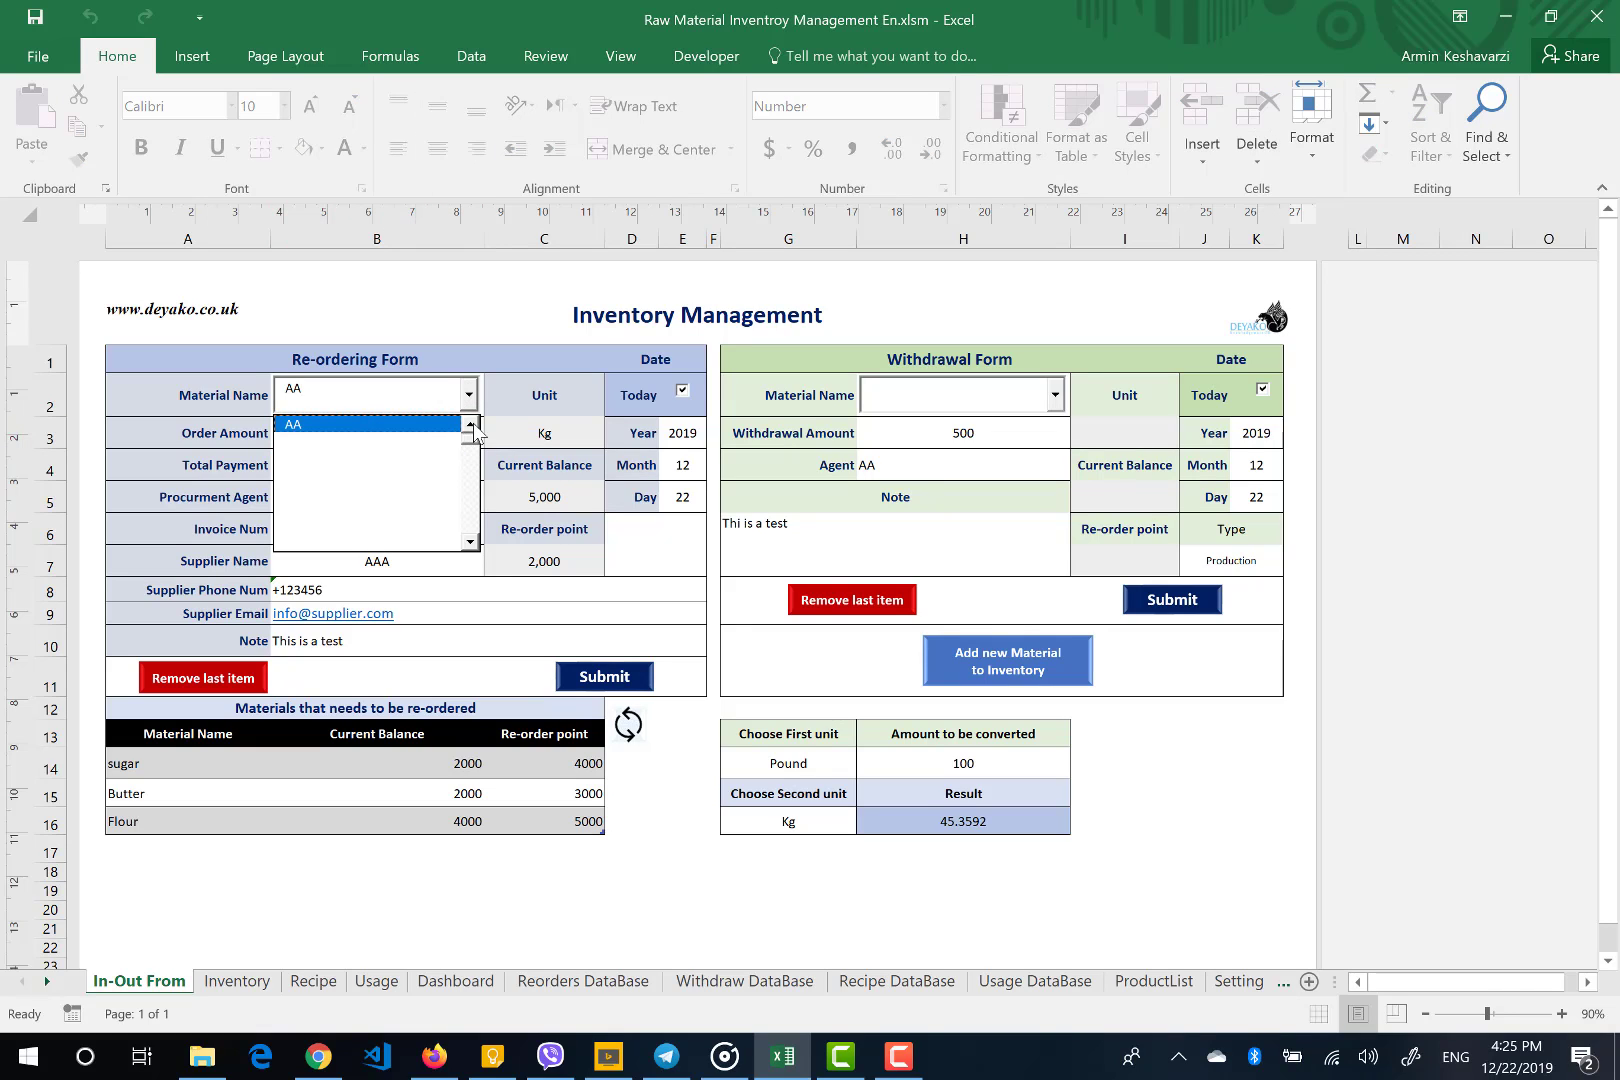
{"action": "left_click", "coordinate": [469, 425]}
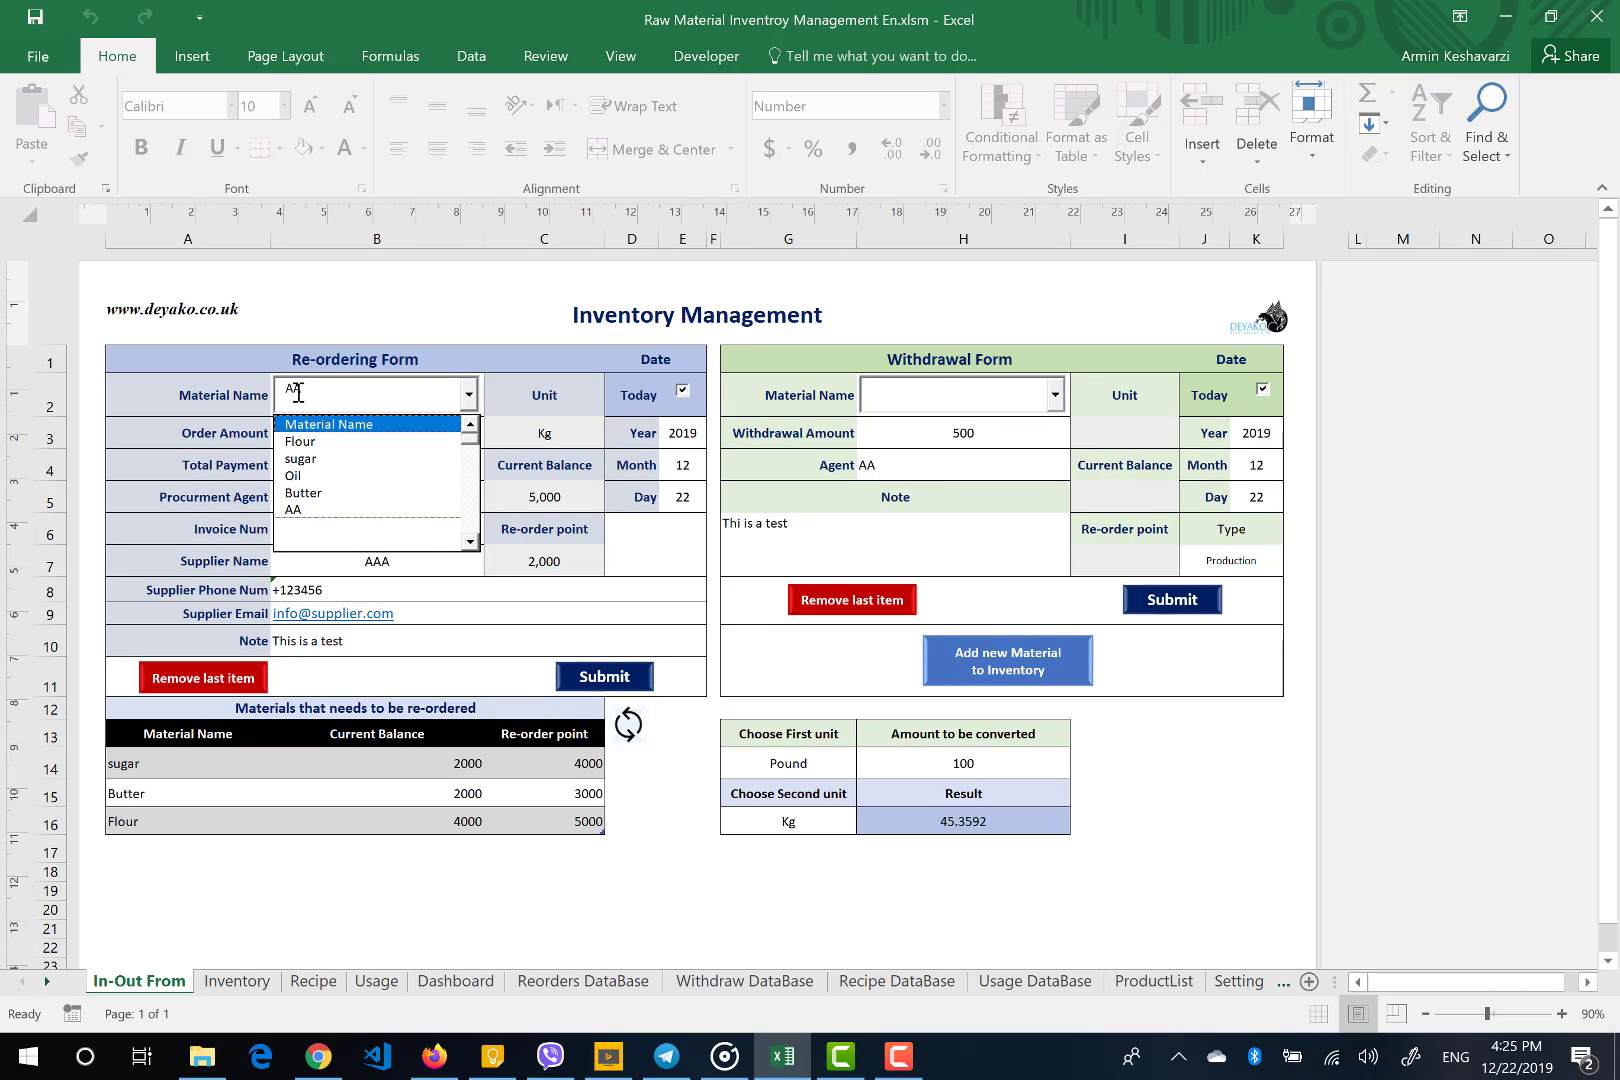
{"action": "left_click", "coordinate": [298, 396]}
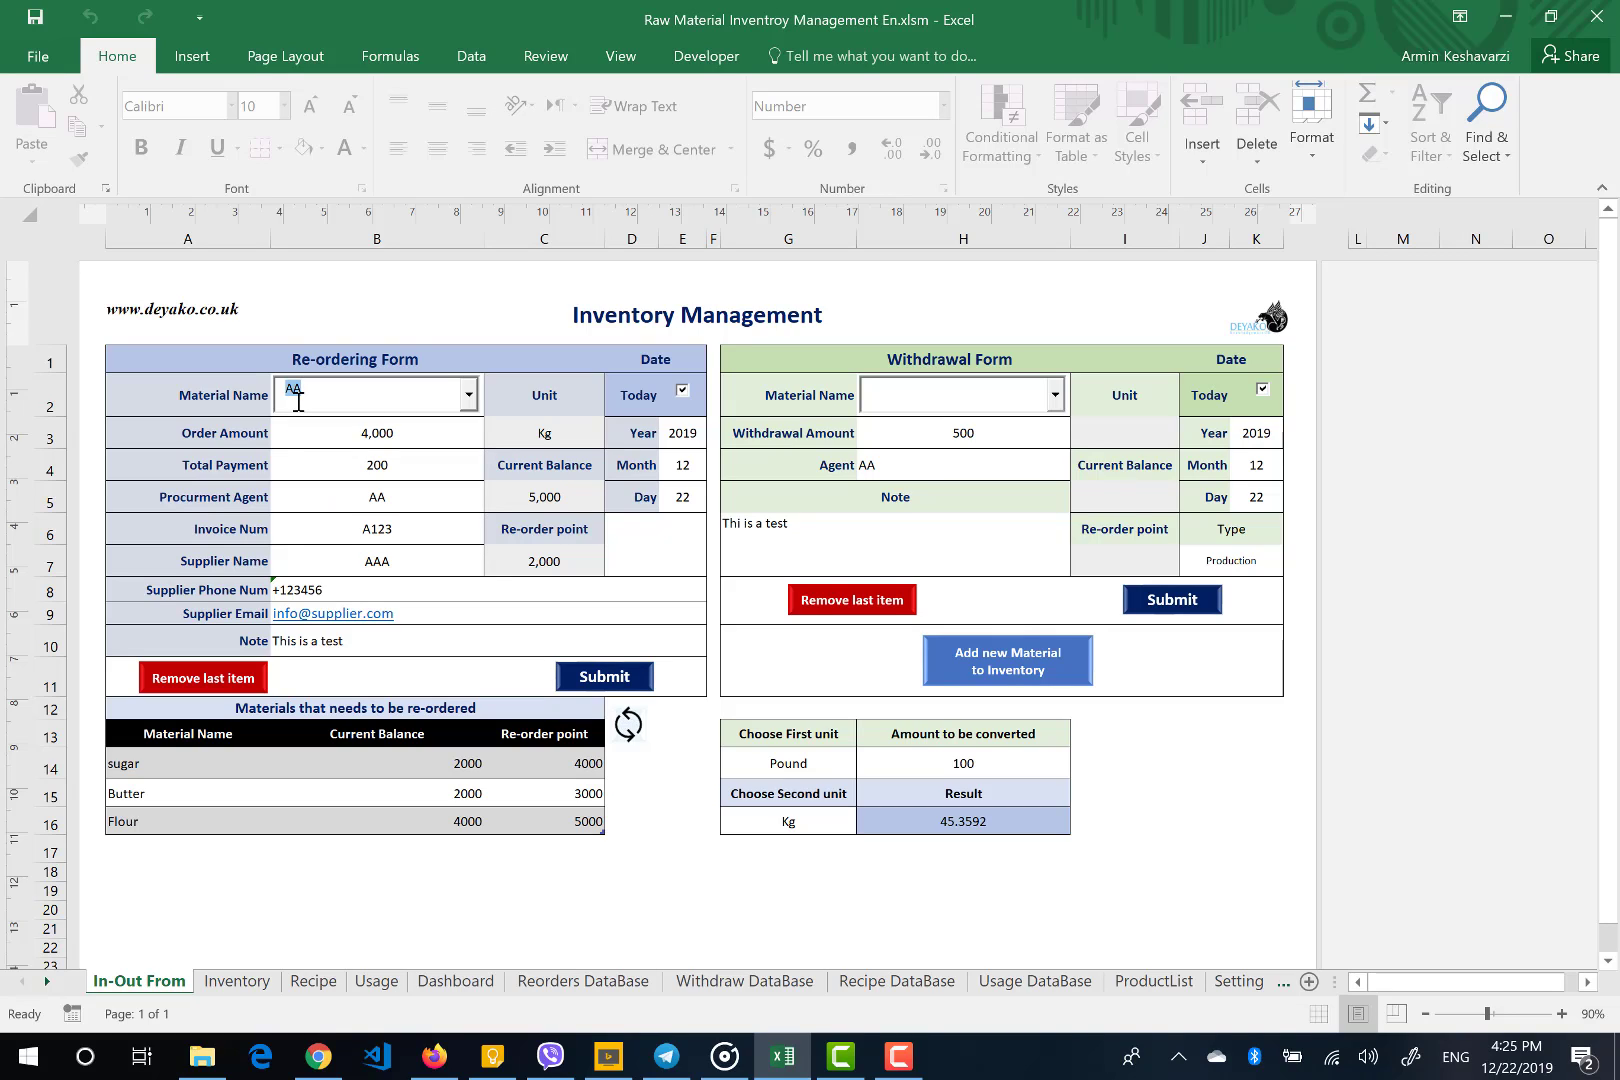
{"action": "type", "text": "BB"}
{"action": "left_click", "coordinate": [345, 458]}
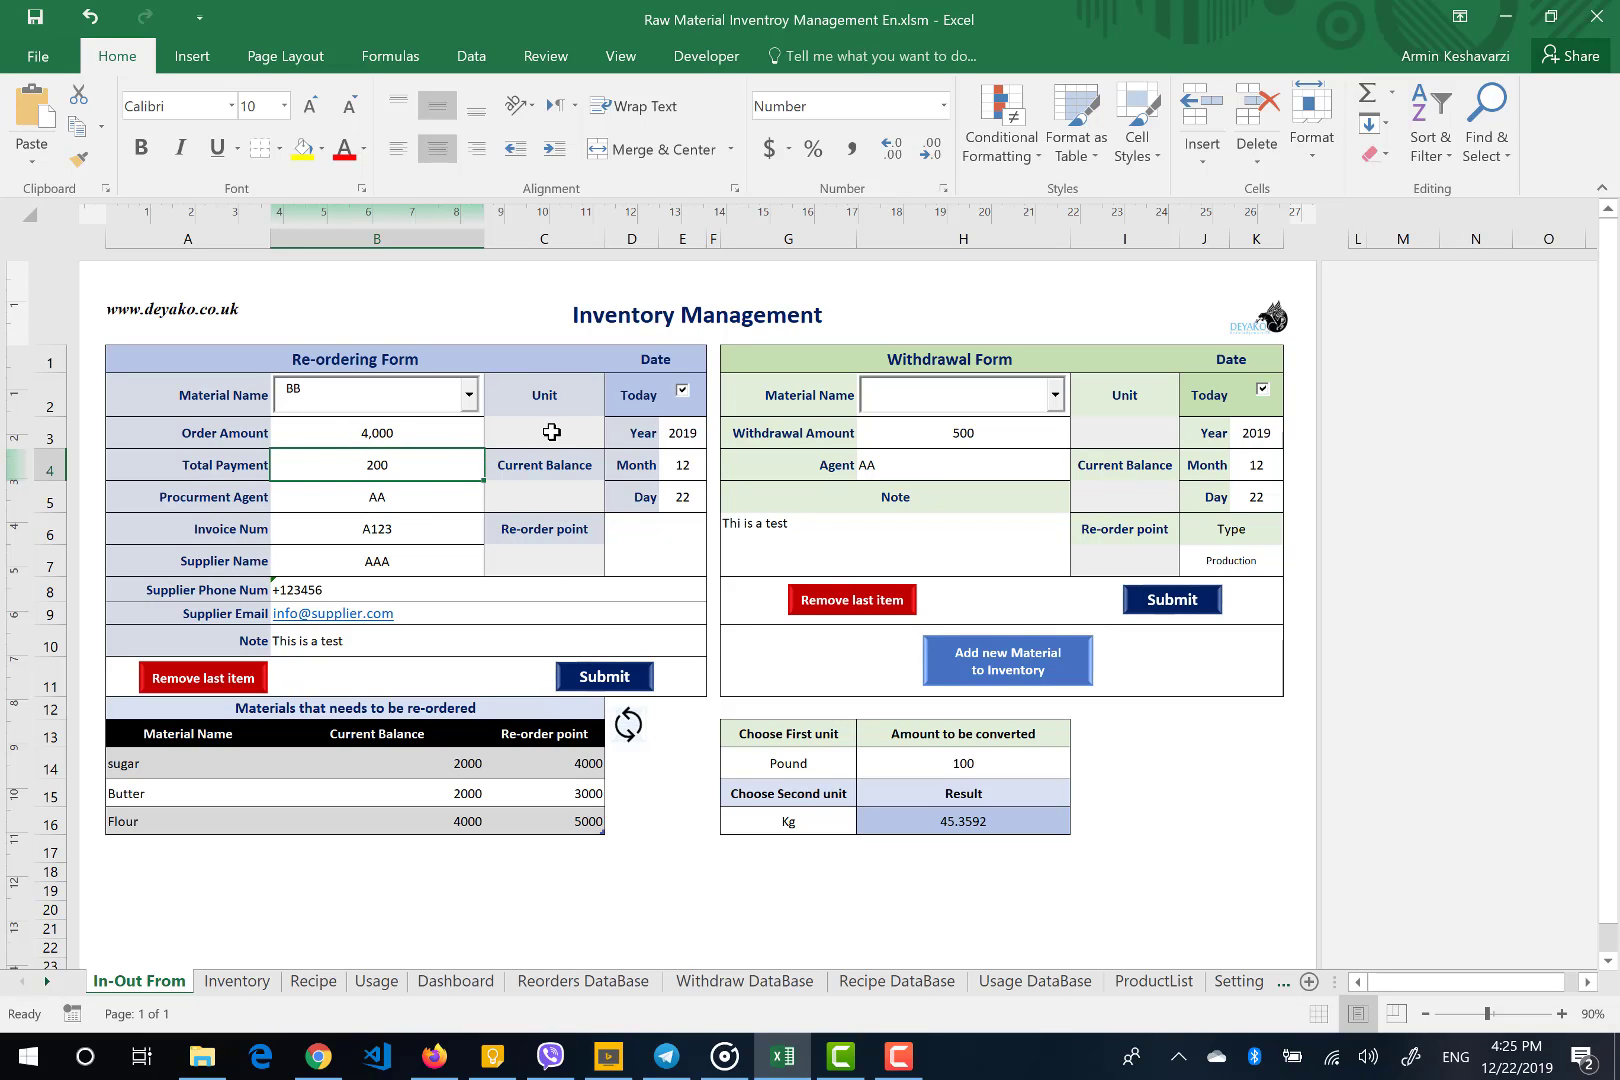
Check the unit, current balance and re-order point cells for BB, and submit the re-ordering form
{"action": "left_click", "coordinate": [542, 432]}
{"action": "left_click", "coordinate": [538, 503]}
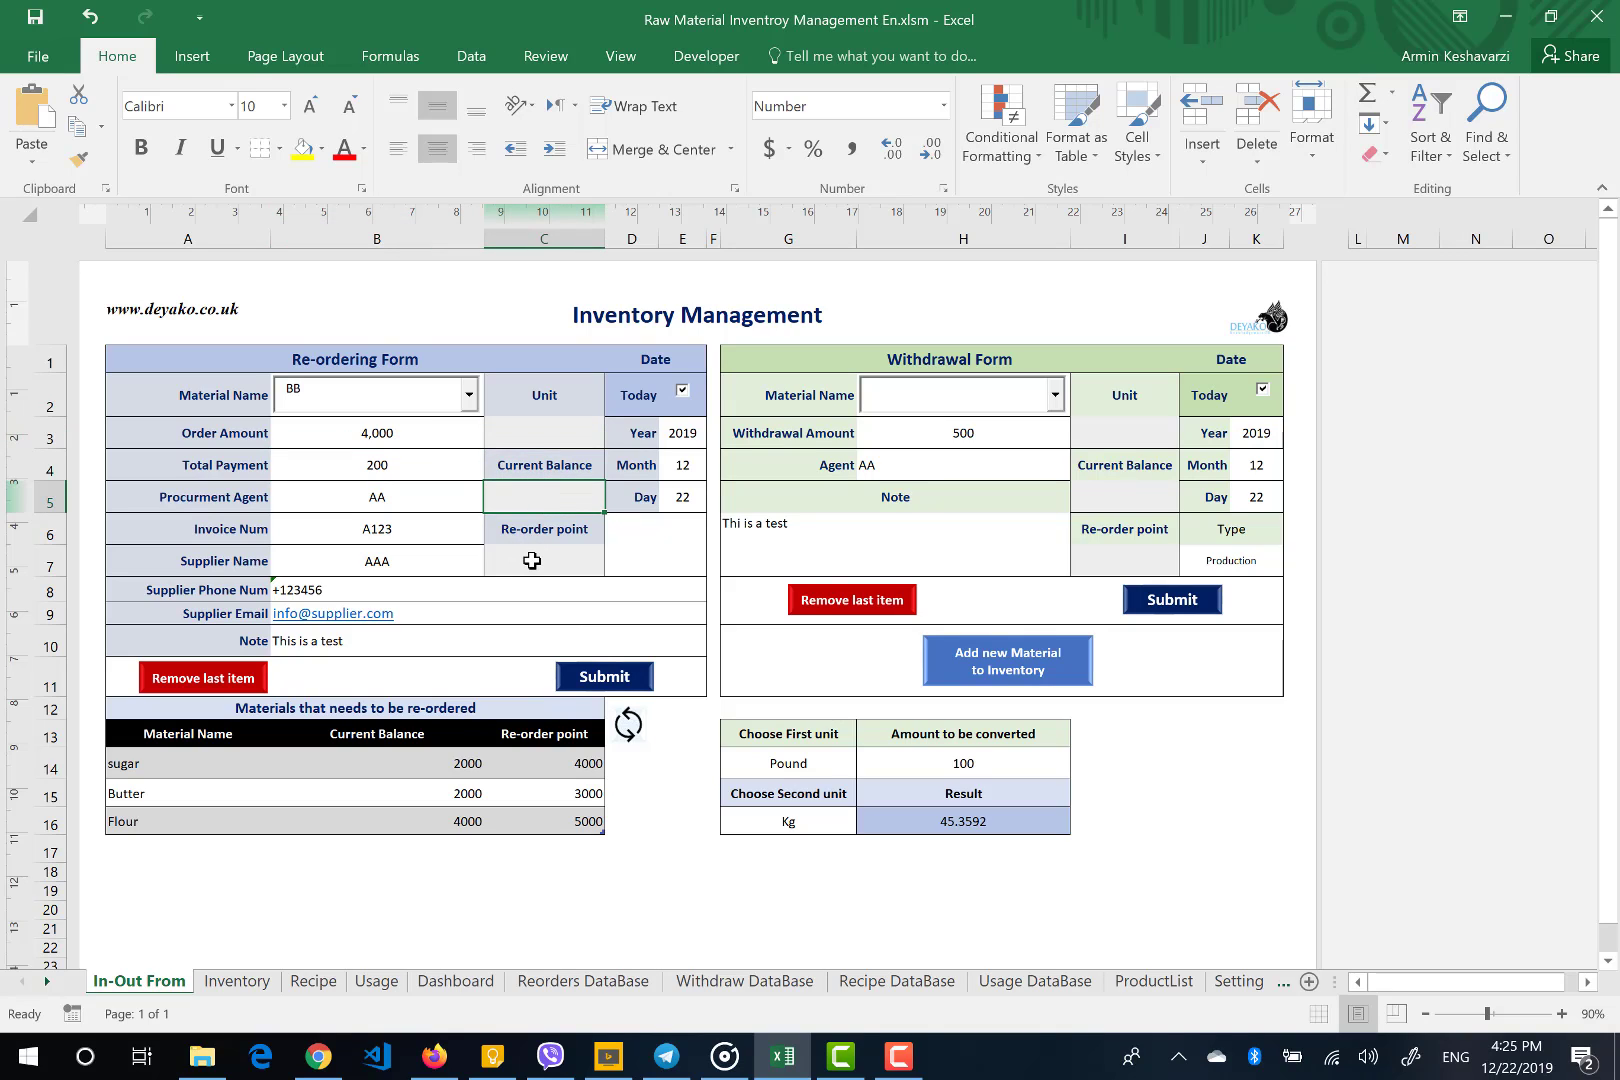
{"action": "left_click", "coordinate": [532, 561]}
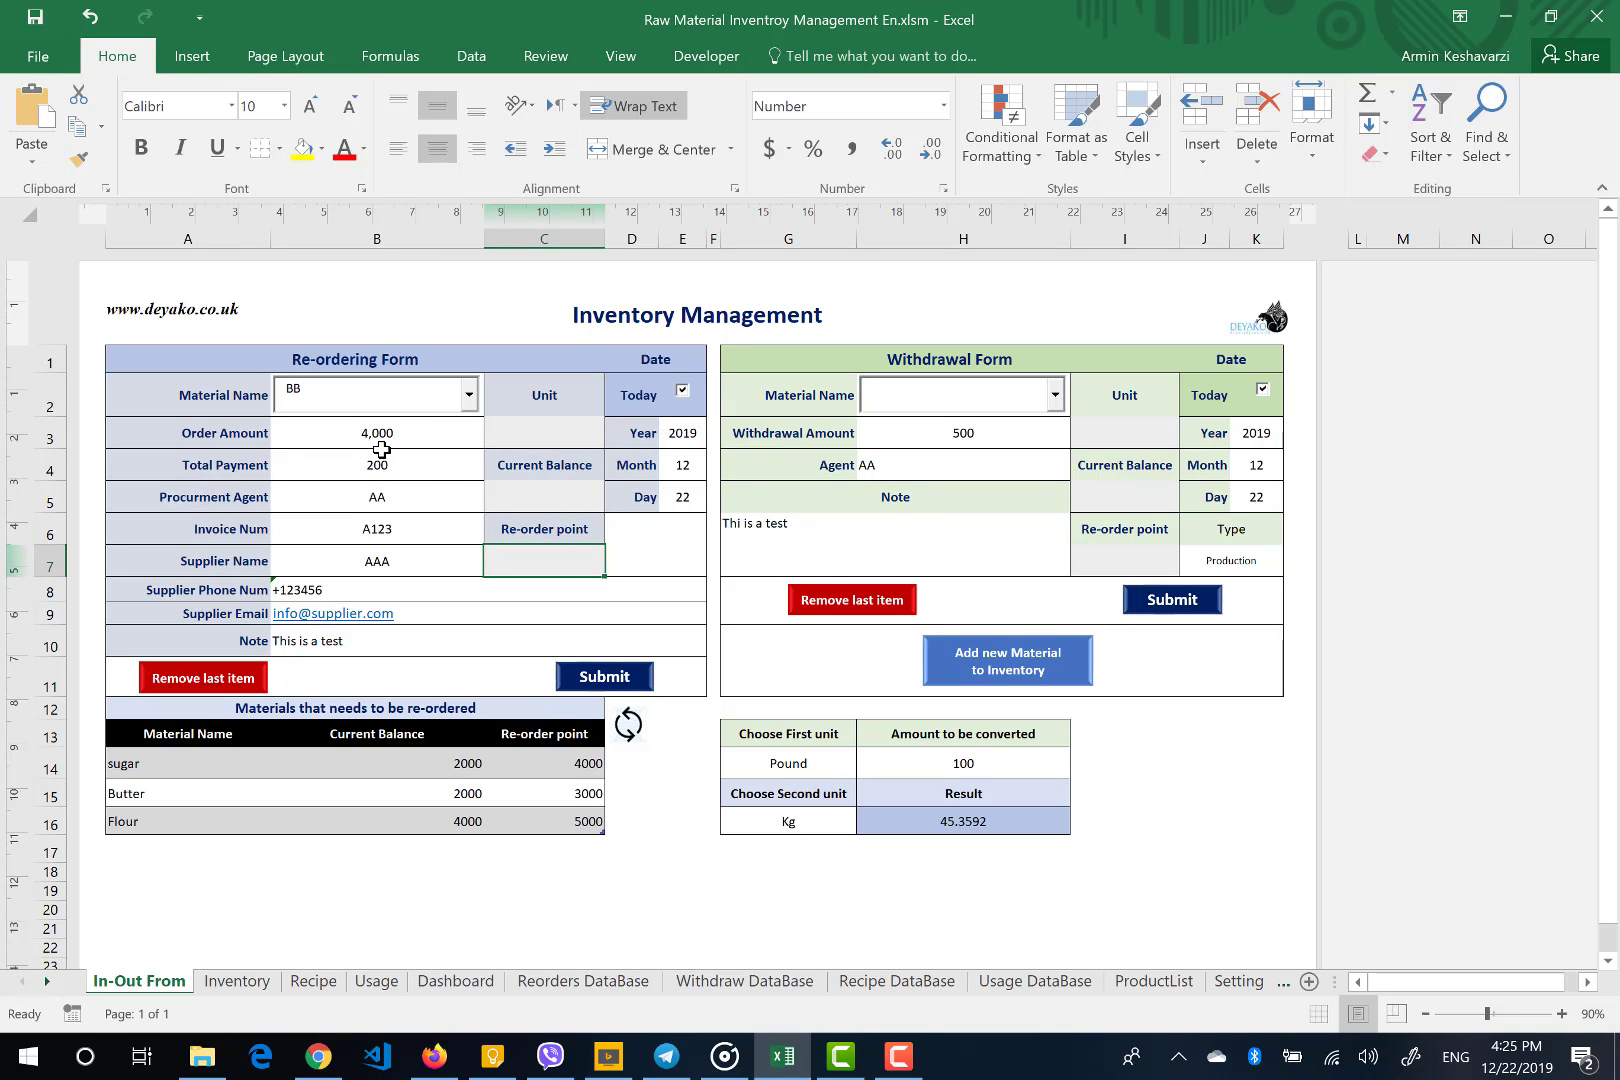
{"action": "left_click", "coordinate": [383, 455]}
{"action": "left_click", "coordinate": [587, 680]}
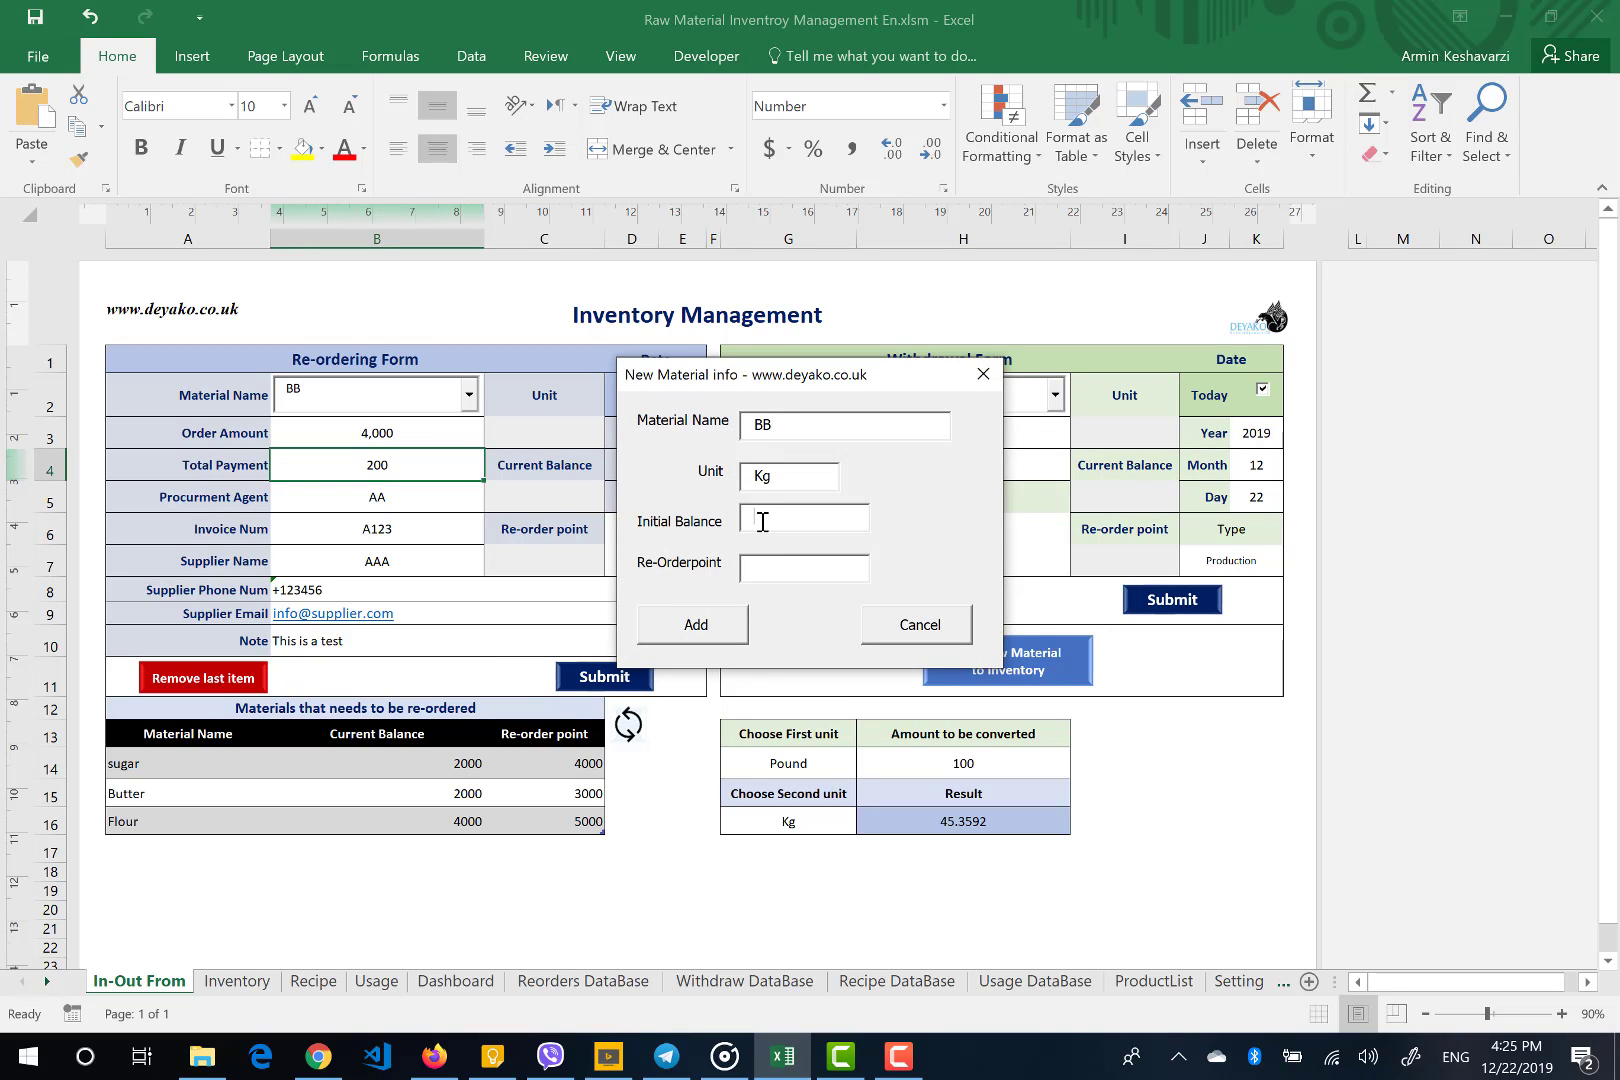
Add BB as a new material with an initial balance of 0 and a re-order point of 100
{"action": "type", "text": "0"}
{"action": "left_click", "coordinate": [766, 567]}
{"action": "type", "text": "100"}
{"action": "left_click", "coordinate": [696, 624]}
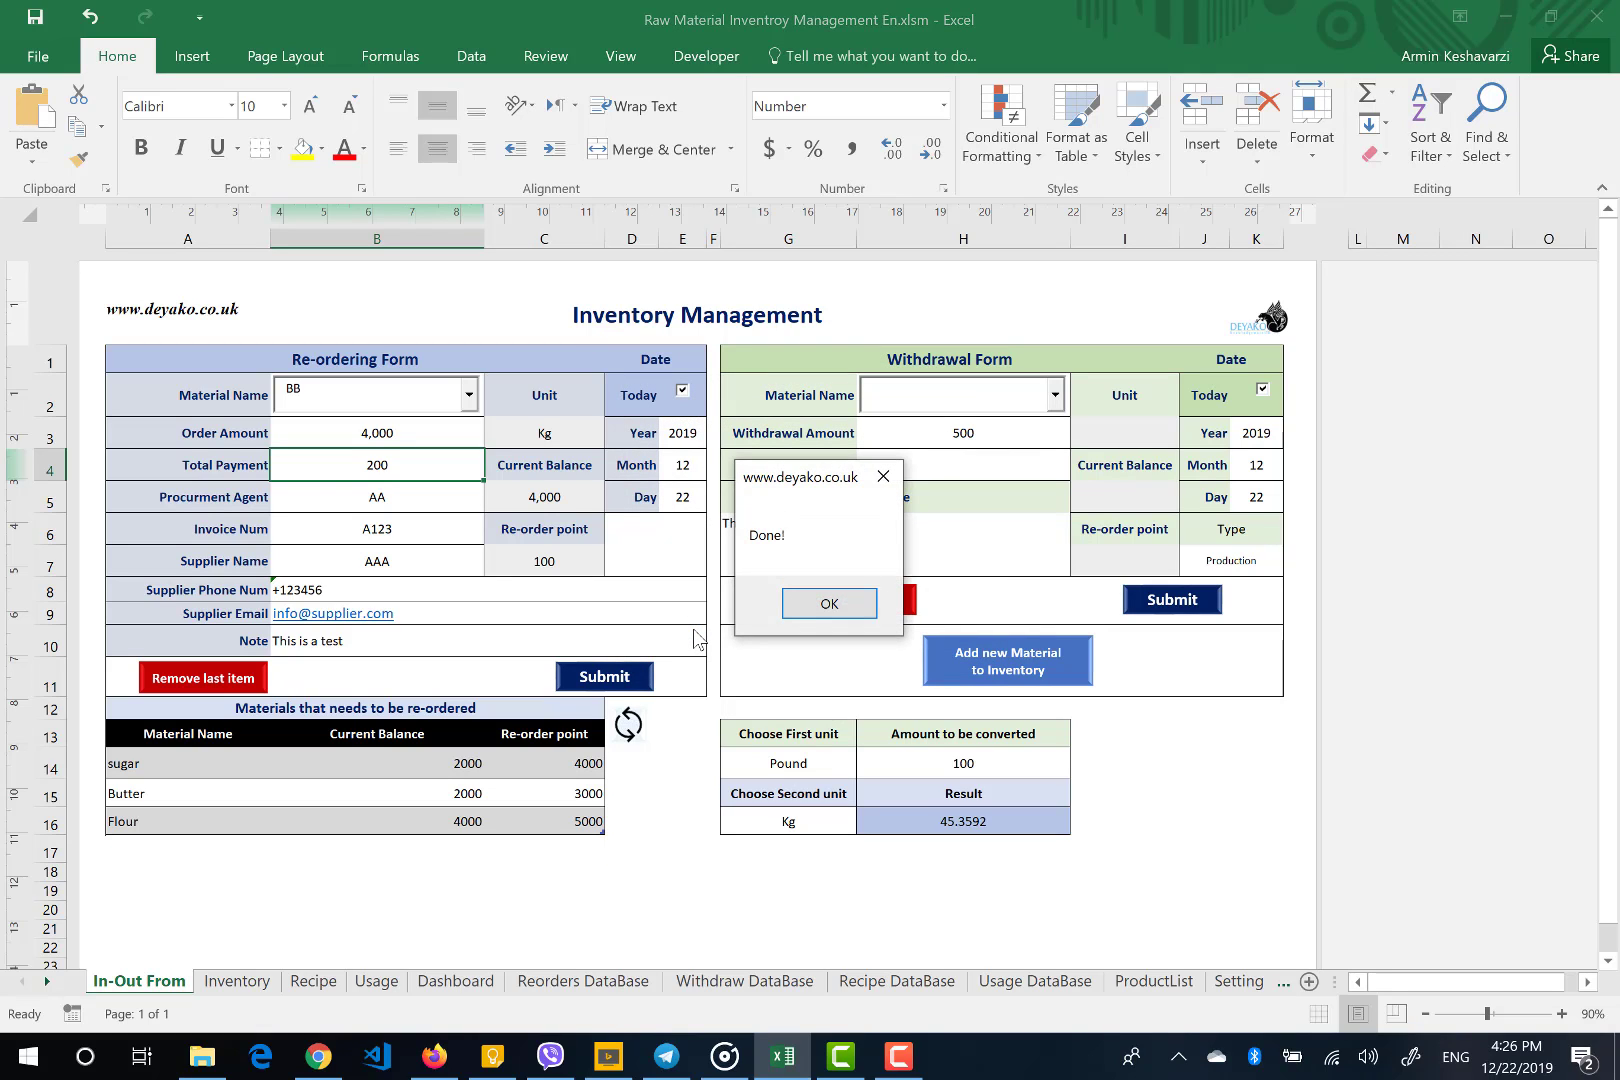
{"action": "left_click", "coordinate": [838, 606]}
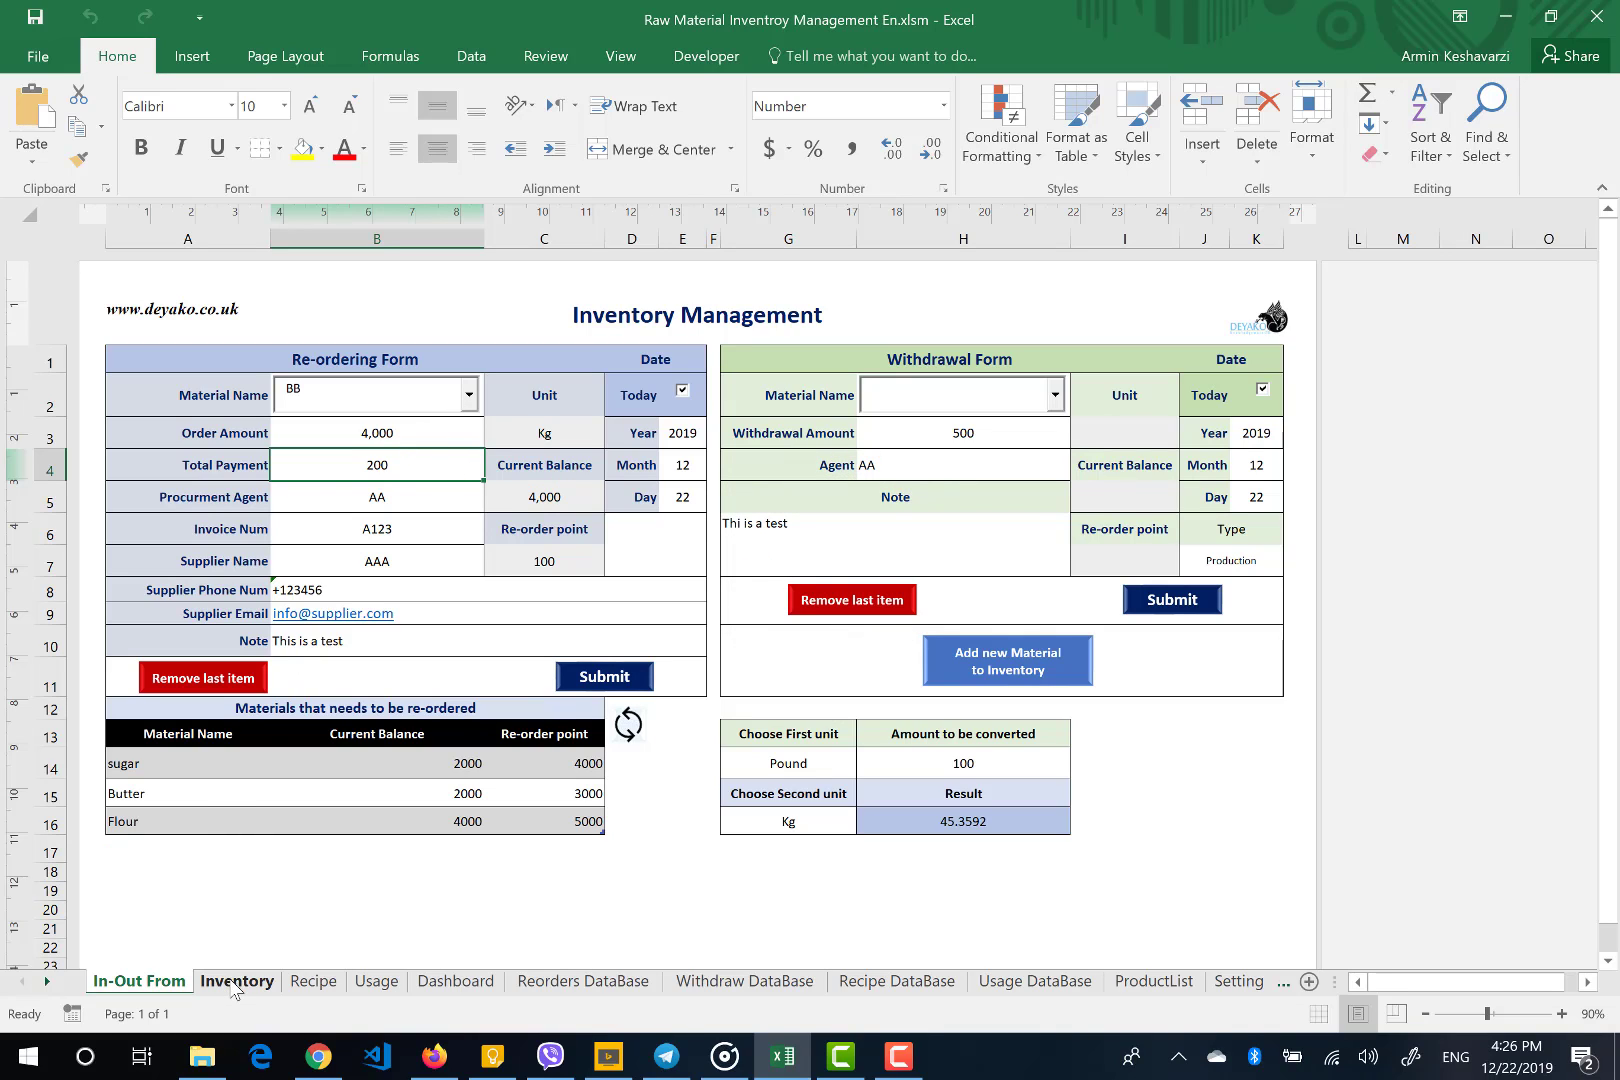
Examine the Inventory sheet's material names, current balances, reorder points and statuses
{"action": "left_click", "coordinate": [235, 983]}
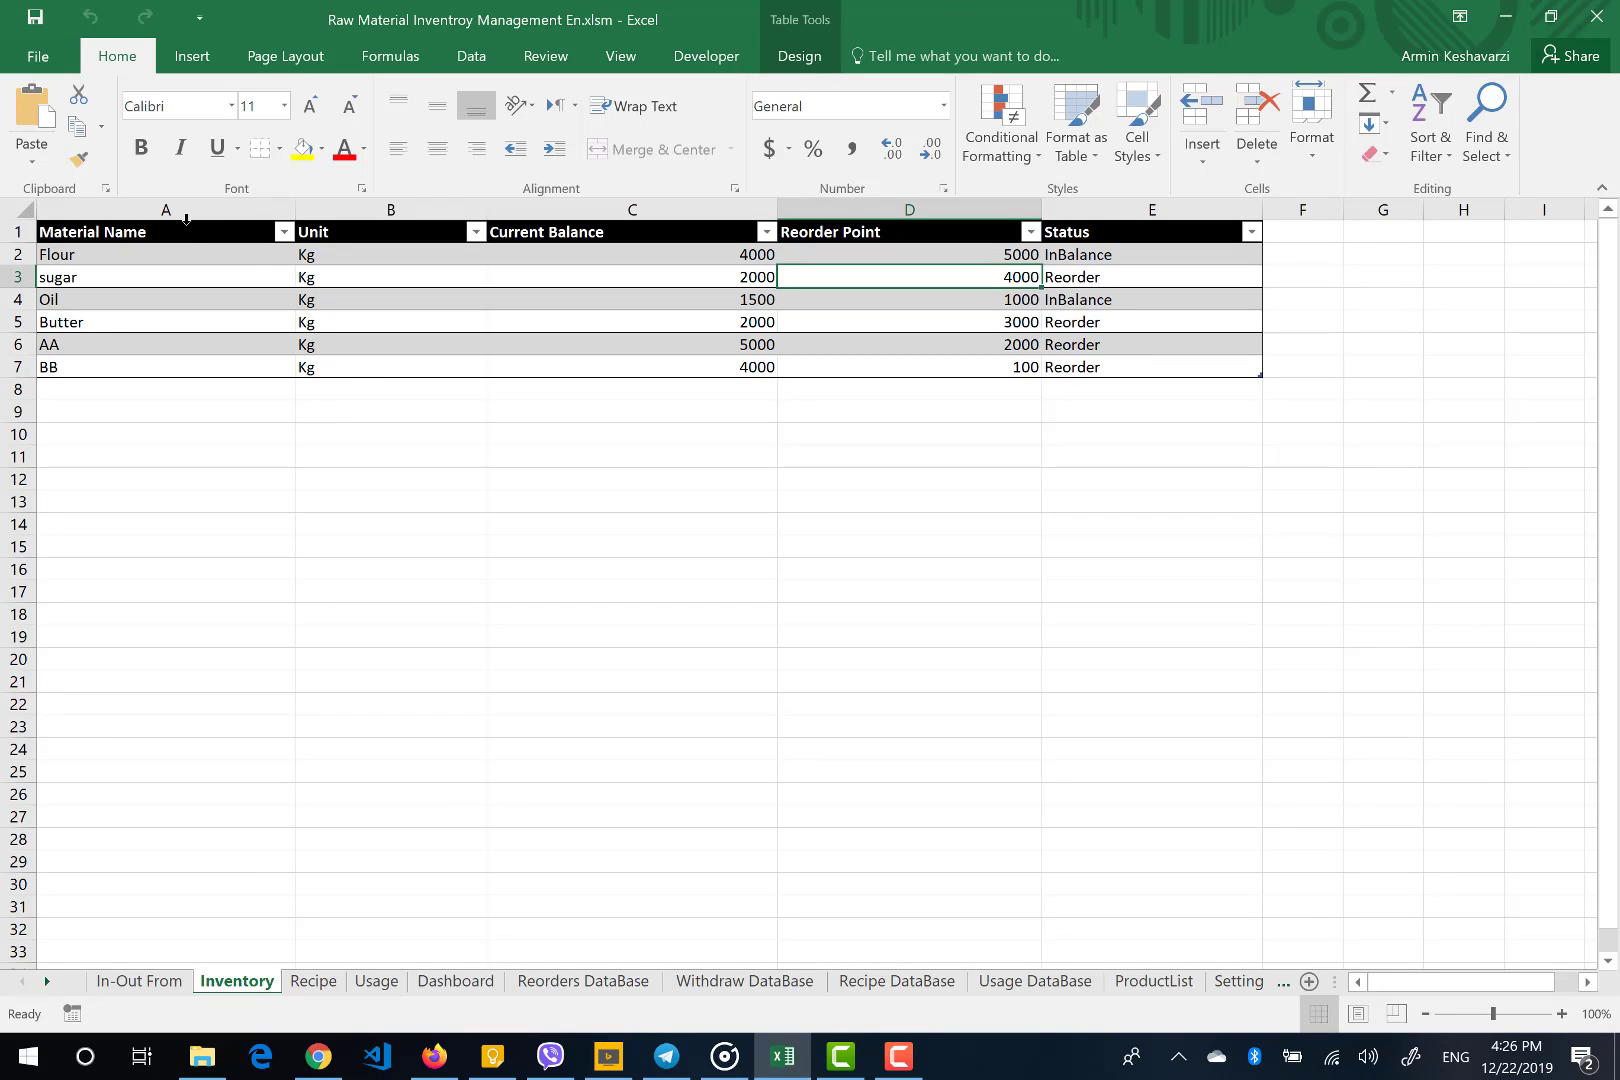
{"action": "left_click", "coordinate": [186, 219]}
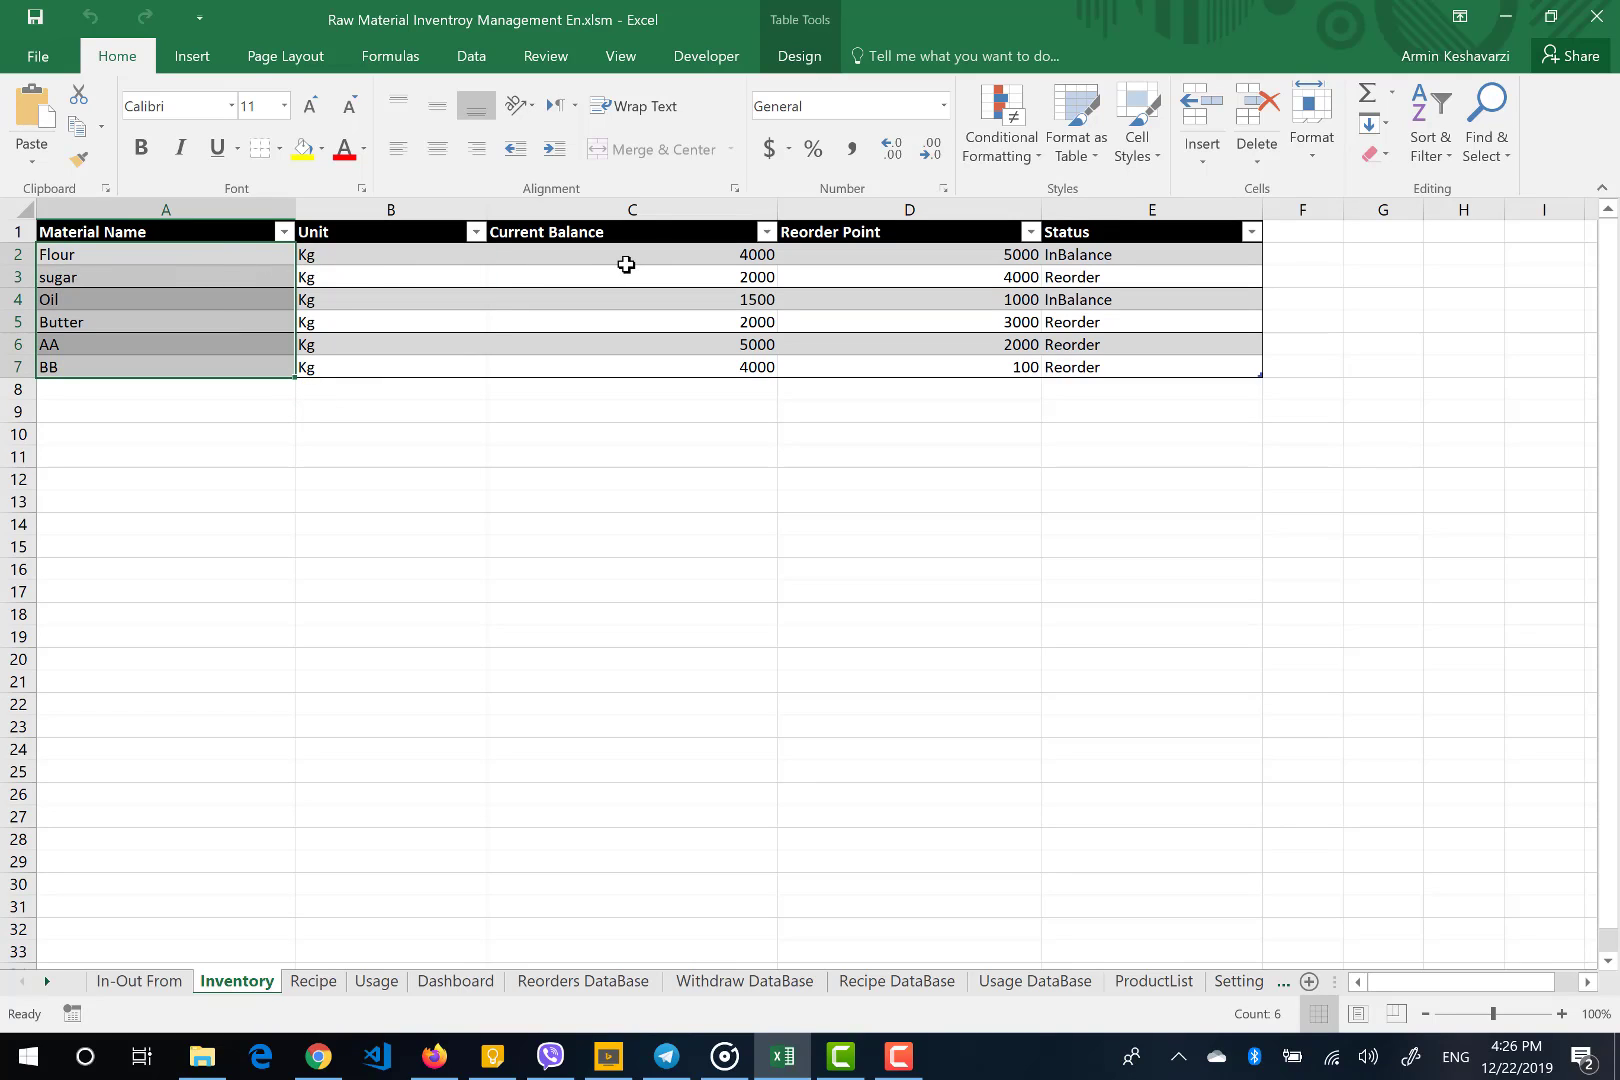
{"action": "left_click", "coordinate": [626, 264]}
{"action": "left_click", "coordinate": [857, 248]}
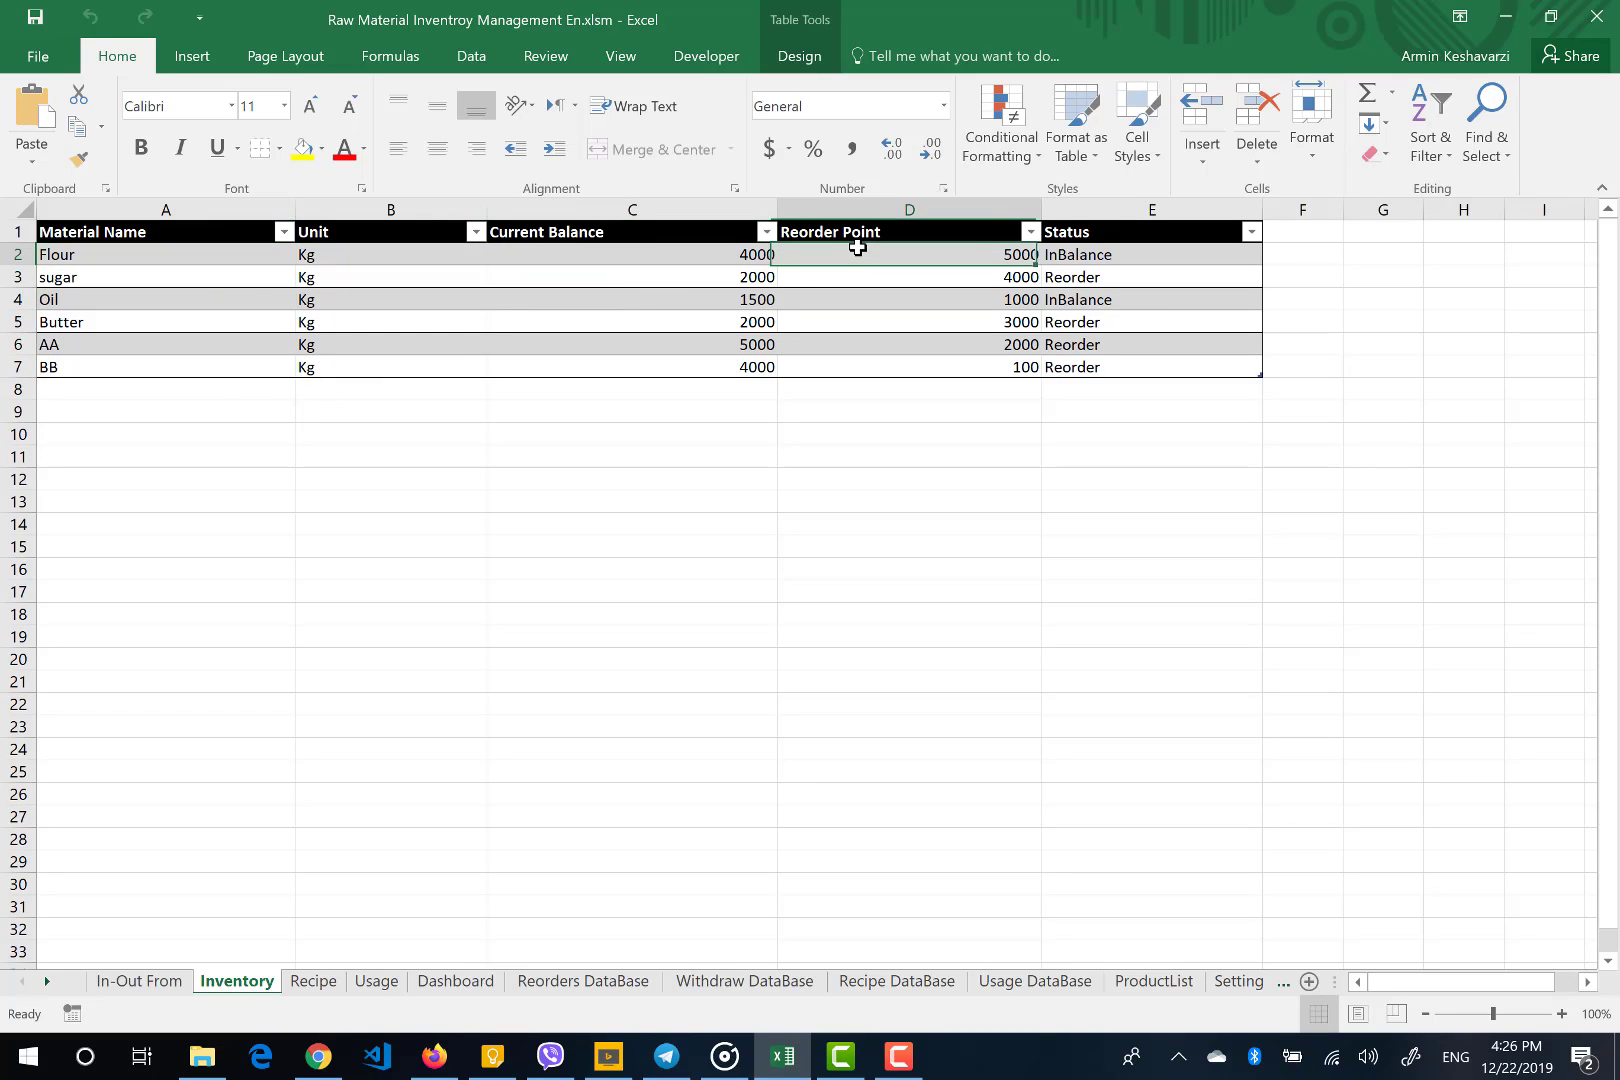
{"action": "left_click", "coordinate": [1089, 253]}
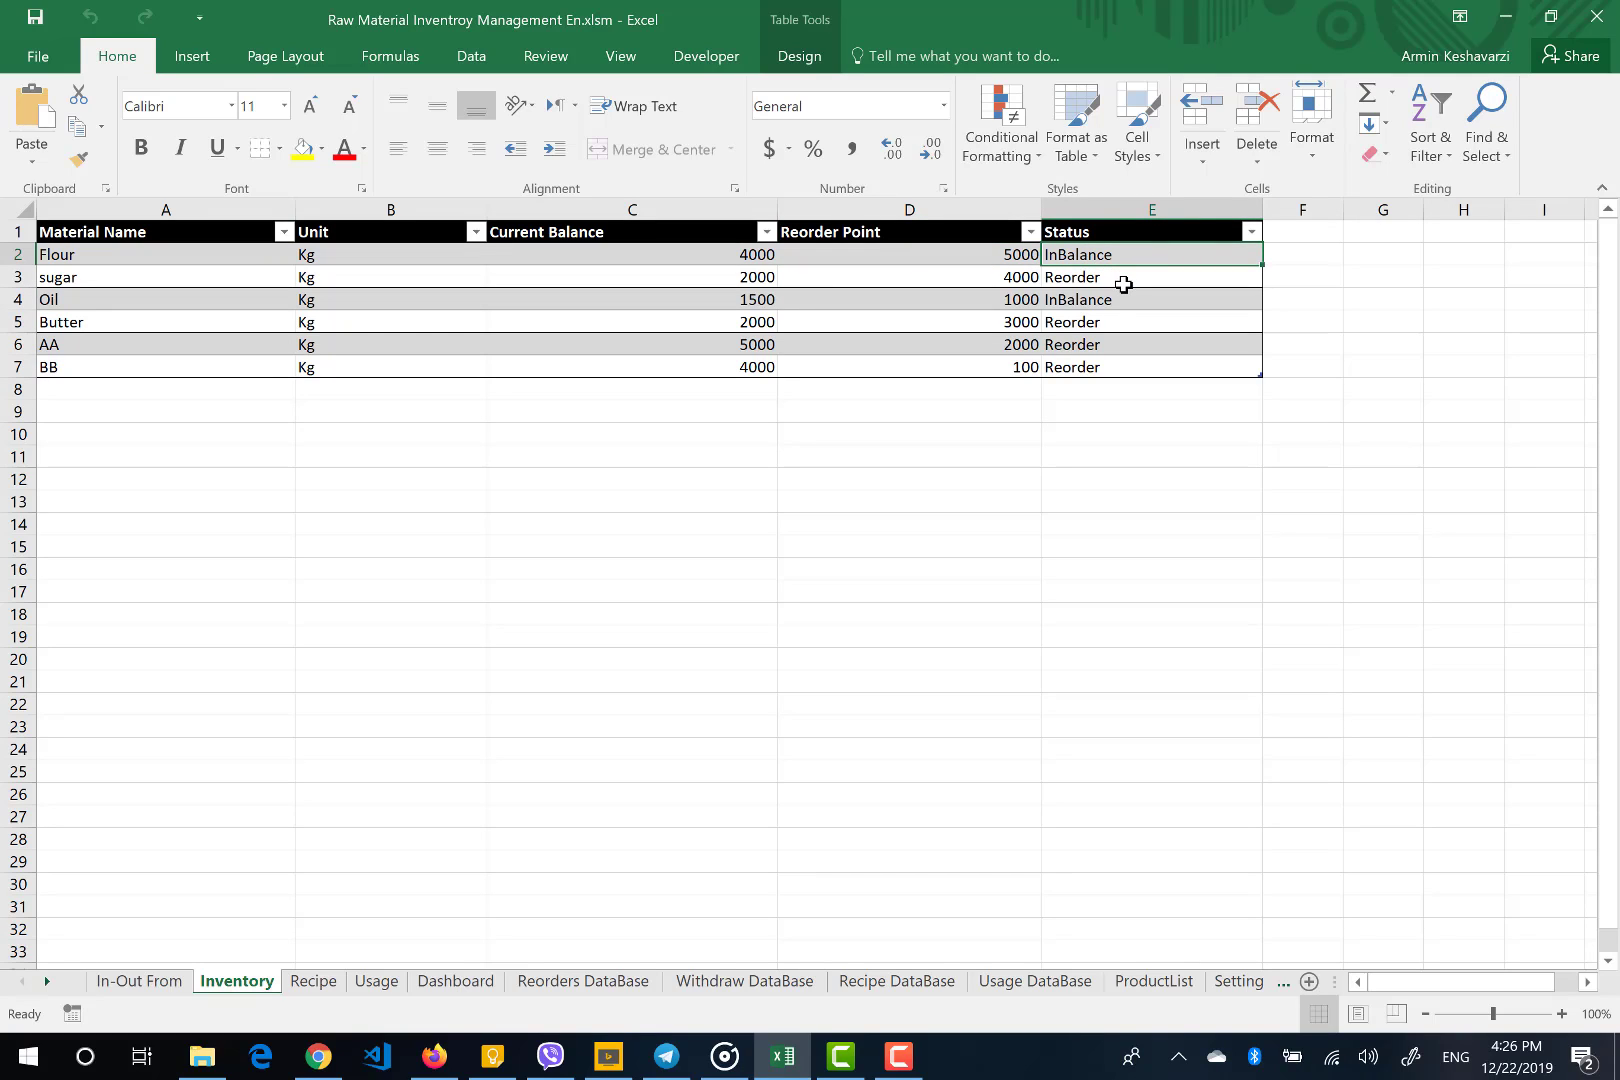
{"action": "left_click", "coordinate": [944, 271]}
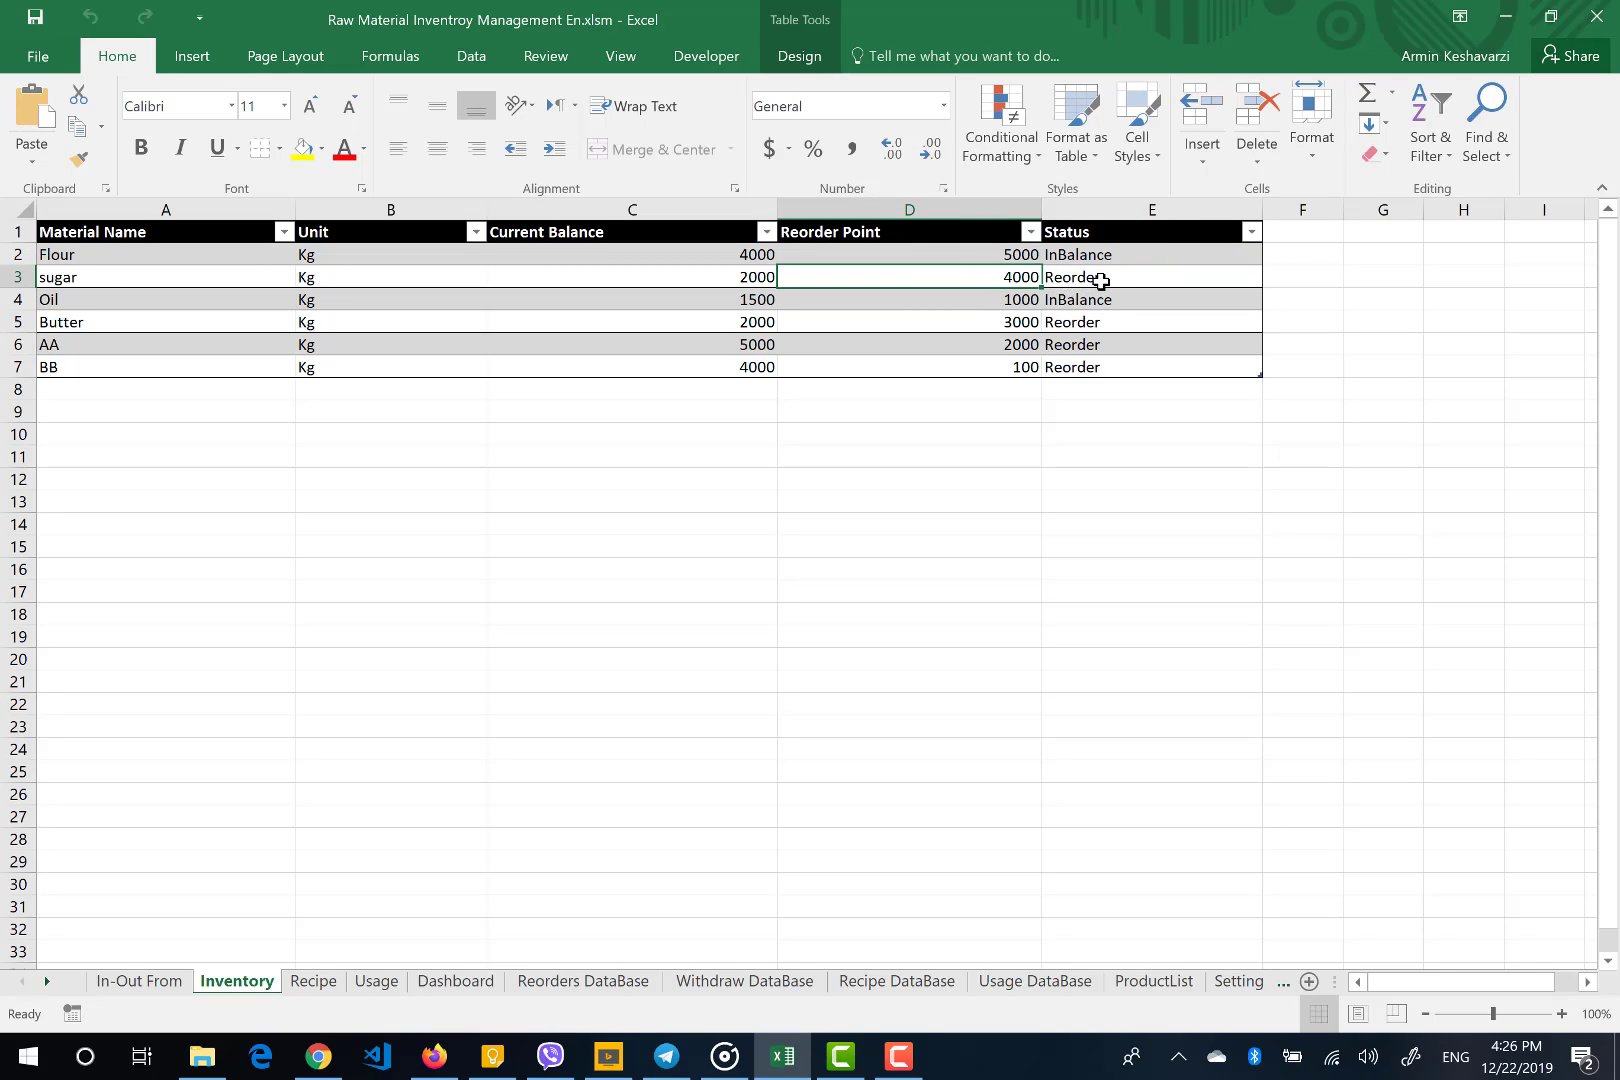
{"action": "left_click", "coordinate": [1100, 281]}
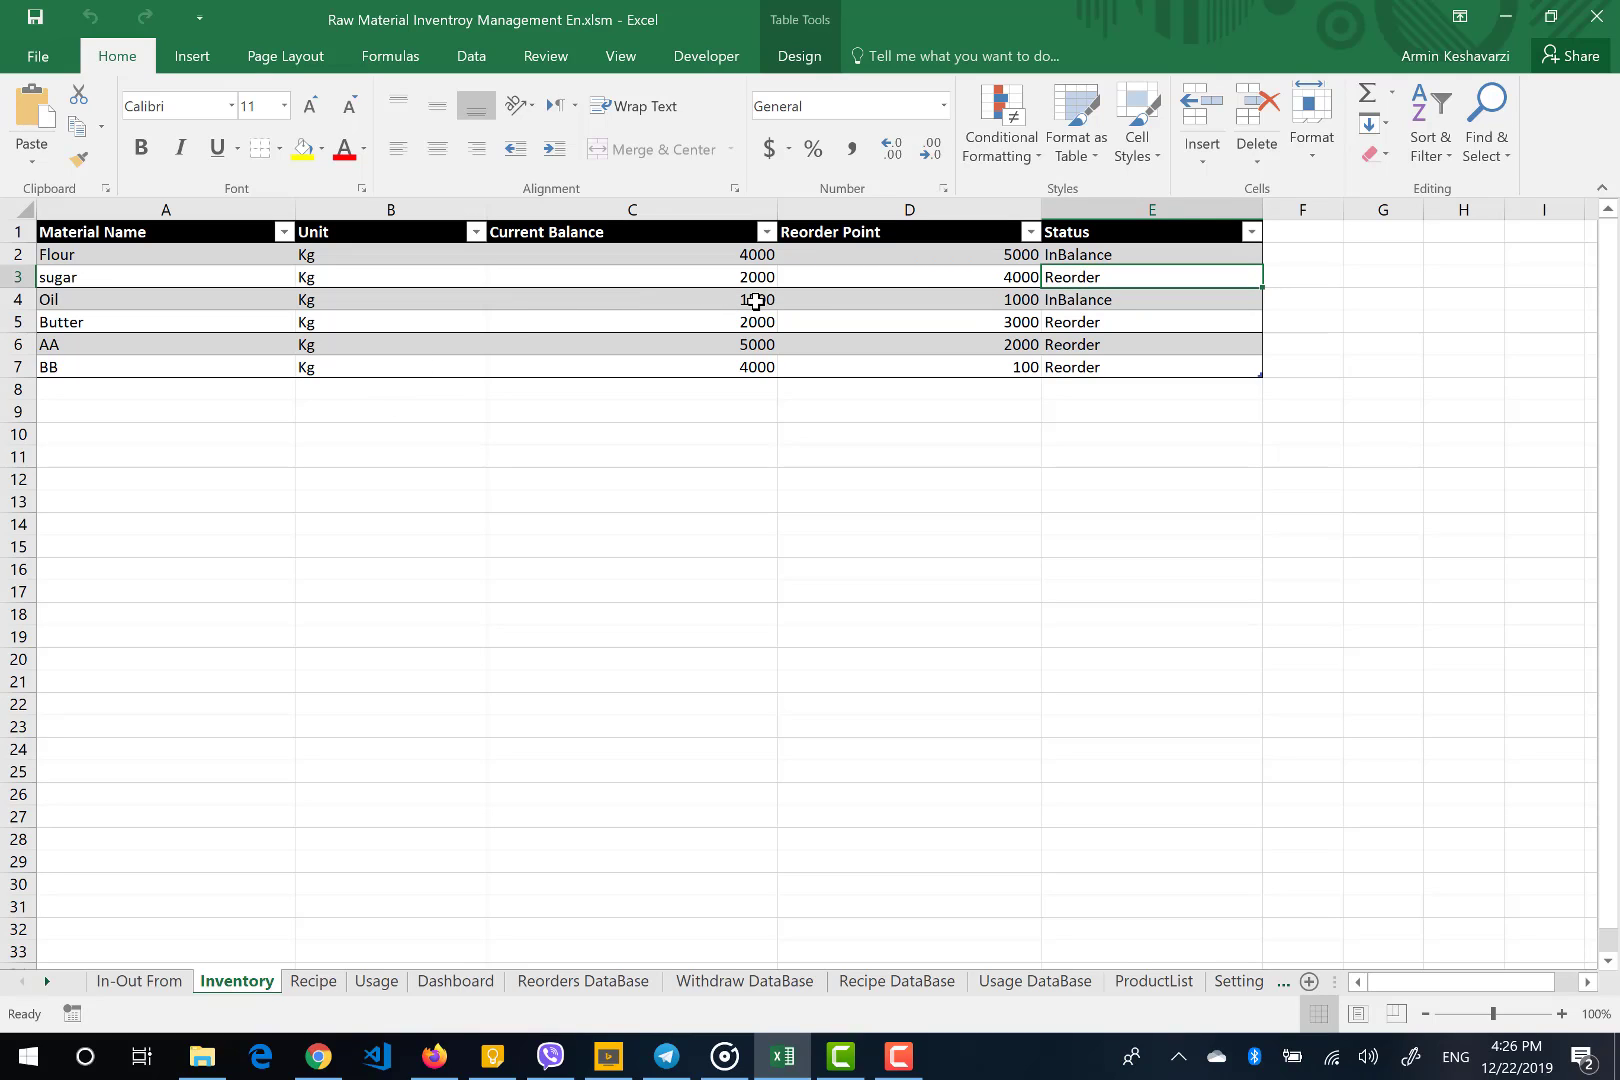
{"action": "left_click", "coordinate": [755, 300]}
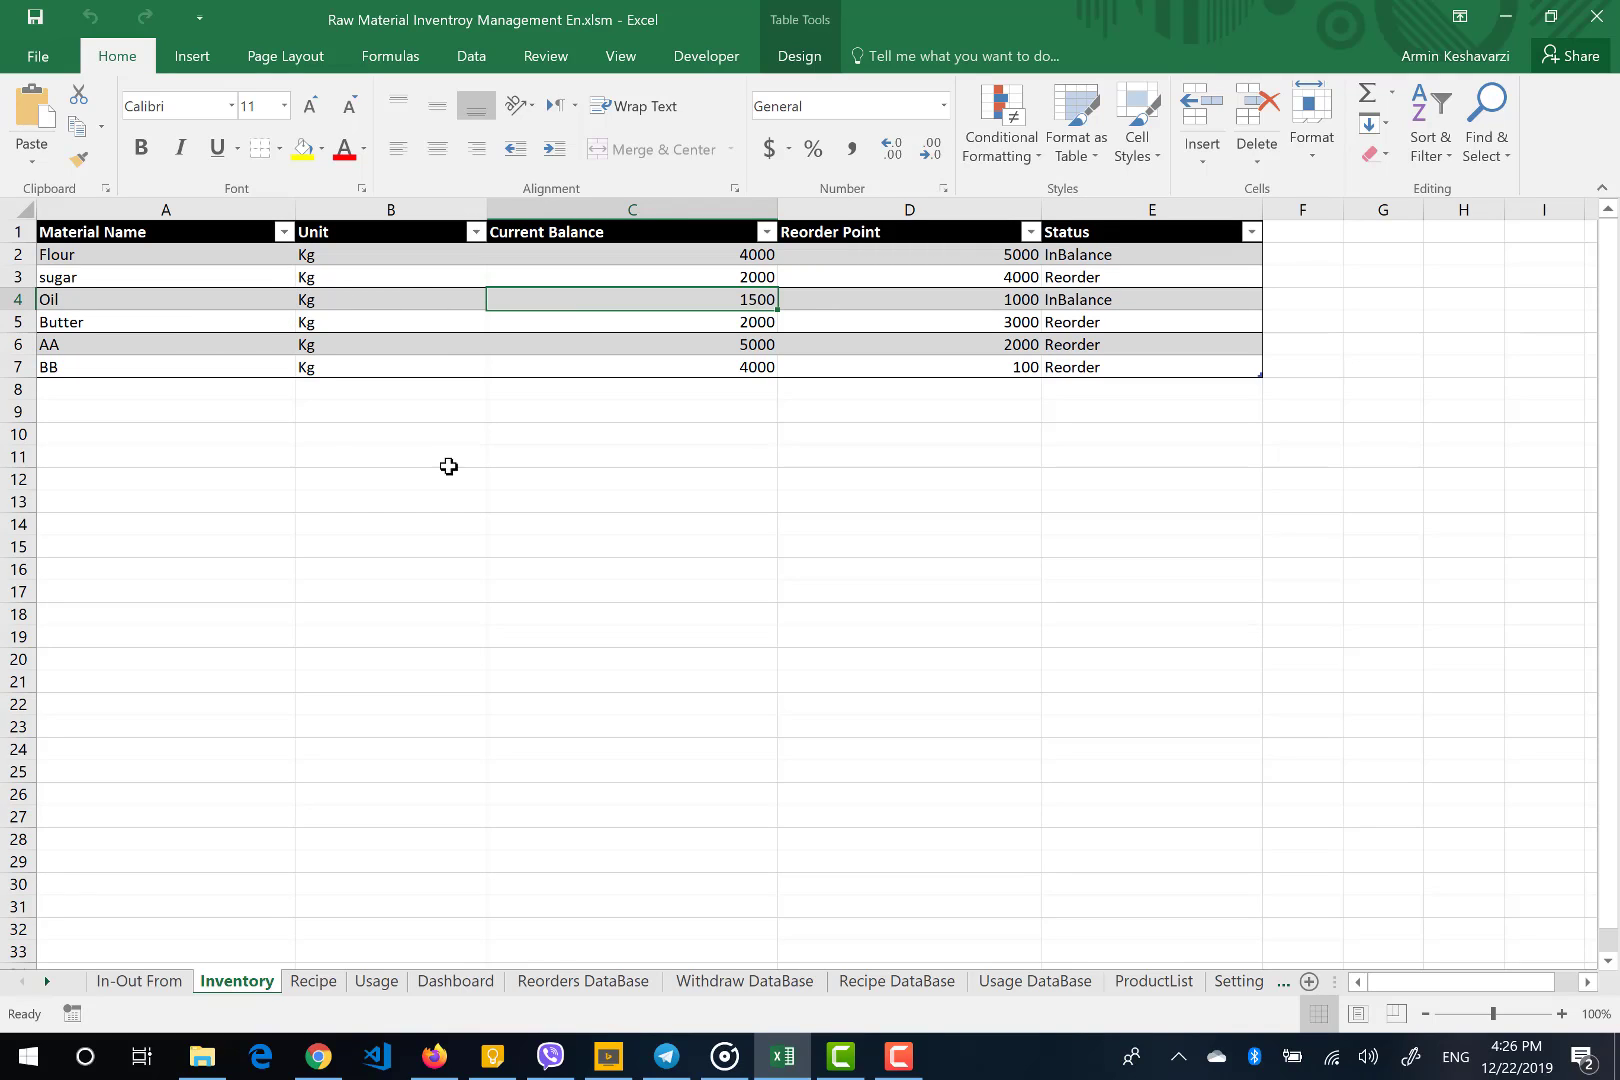
Set Flour's current balance to 6000 in the Inventory table
{"action": "left_click", "coordinate": [684, 261]}
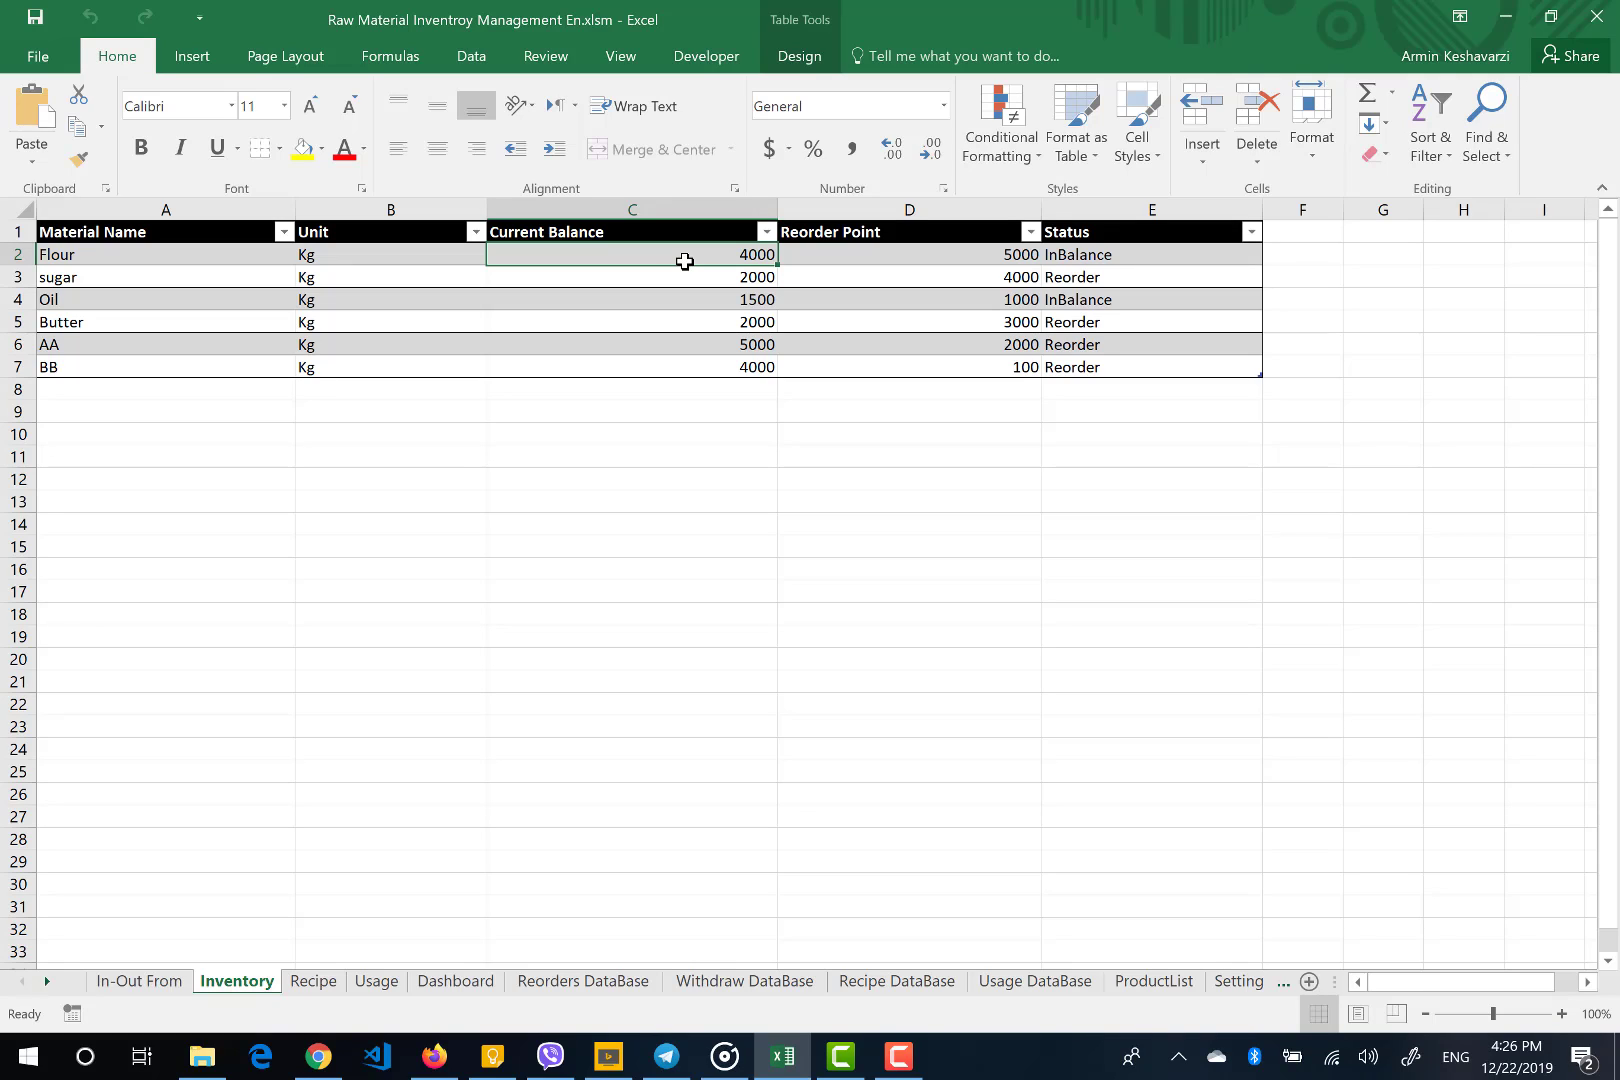
{"action": "type", "text": "6000"}
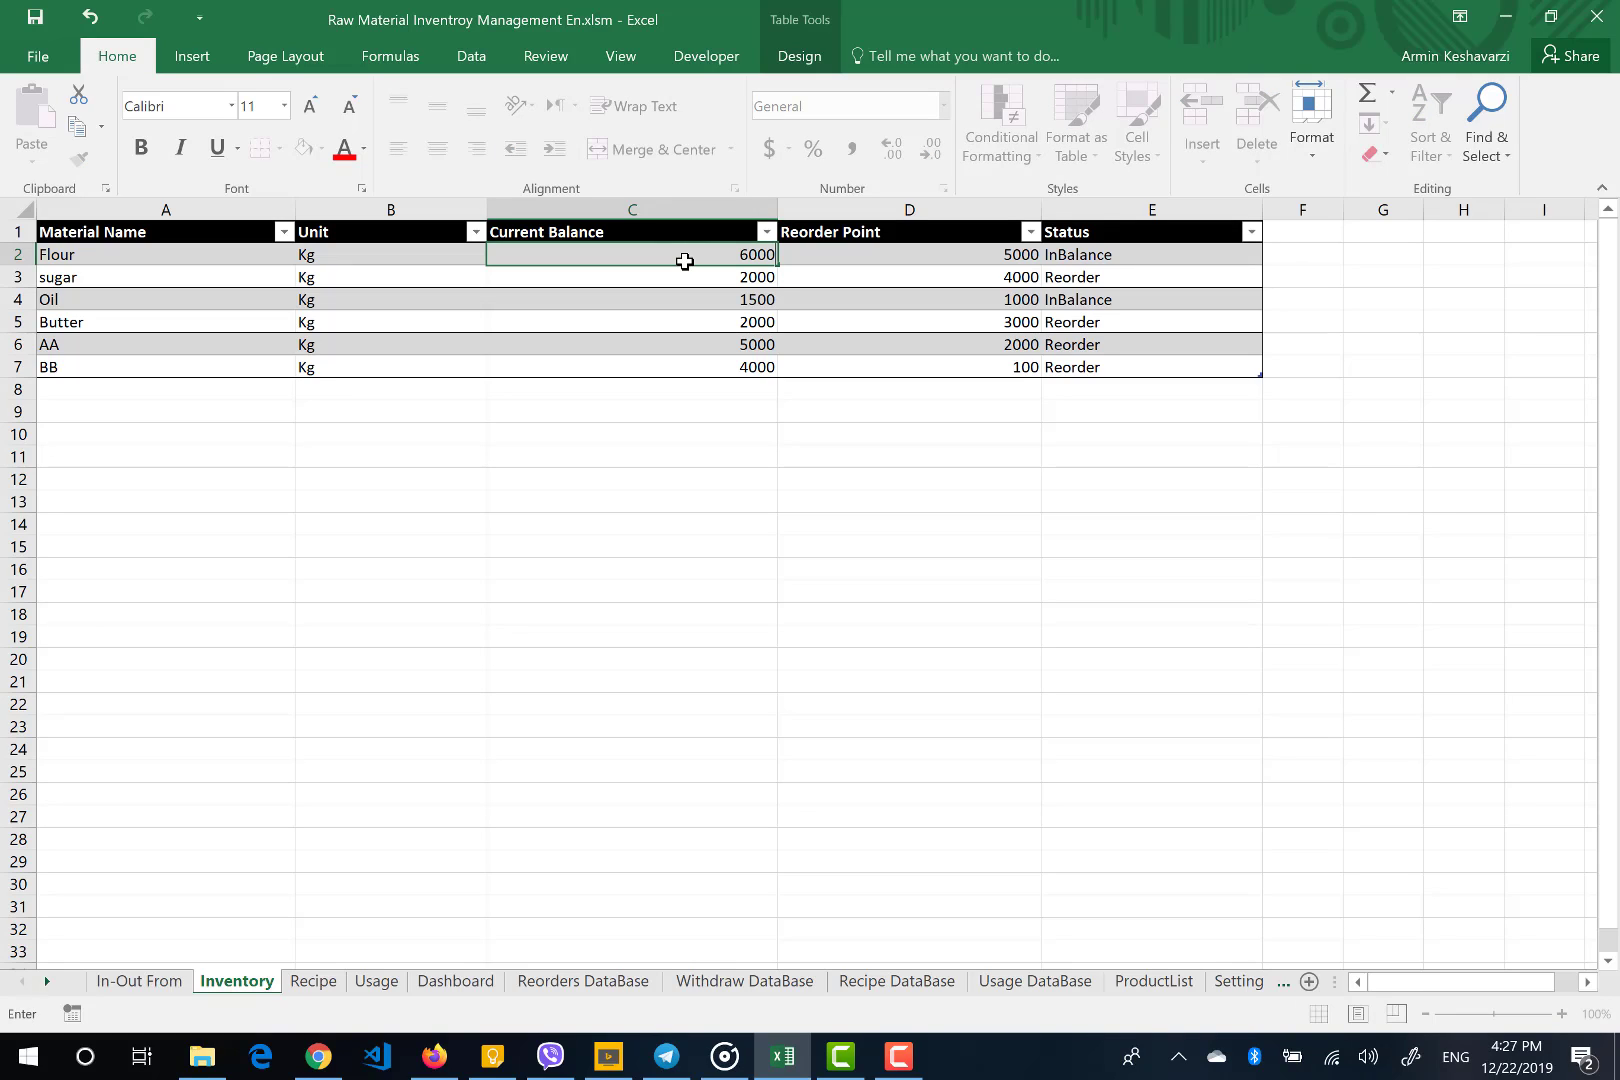
{"action": "key", "text": "Return"}
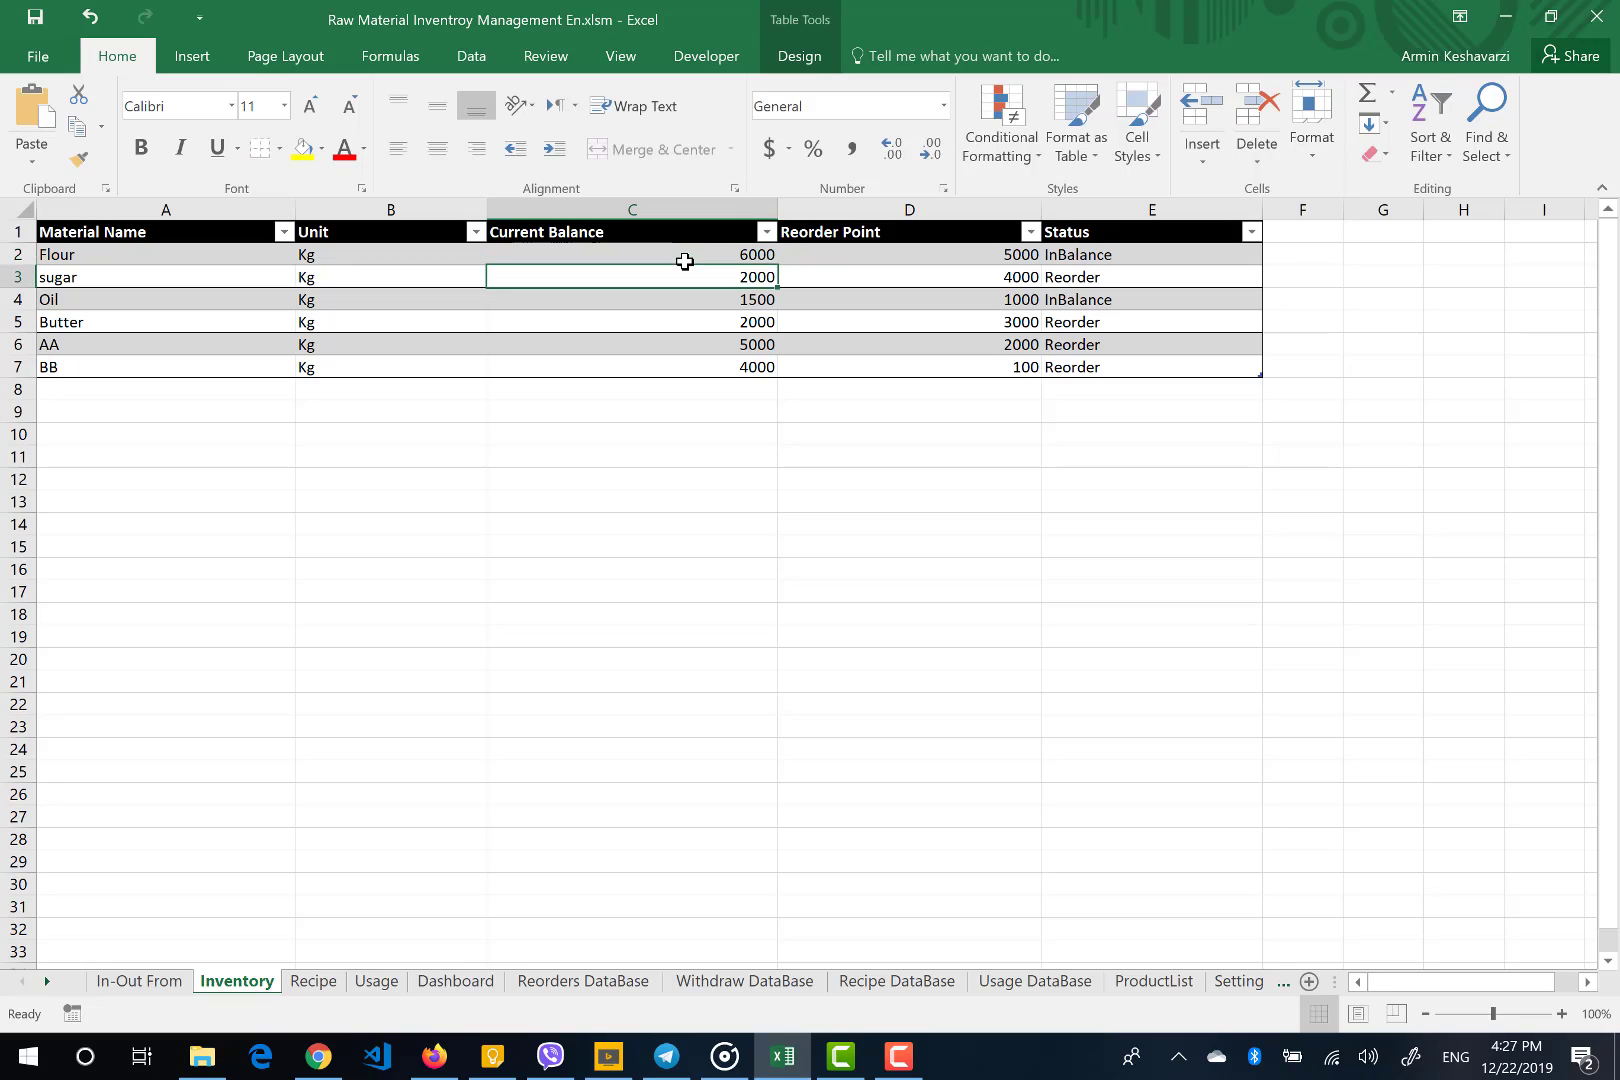
Refresh the list of materials that need to be re-ordered on the In-Out From sheet
{"action": "left_click", "coordinate": [119, 988]}
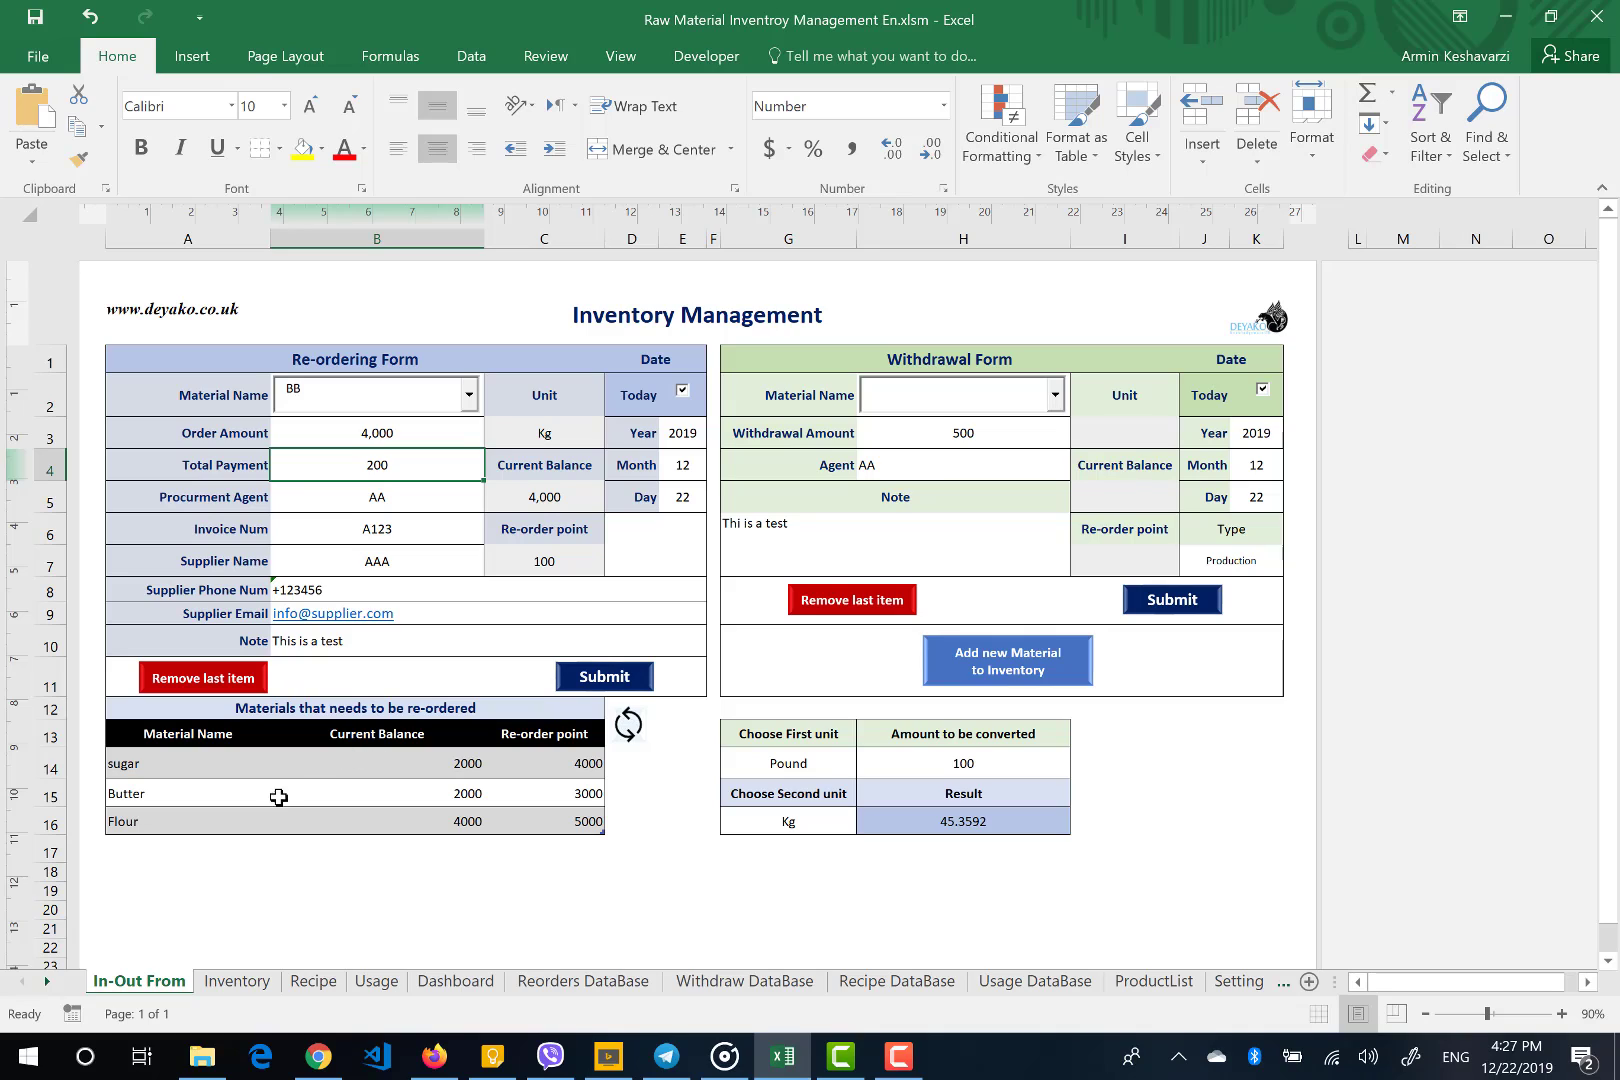
{"action": "left_click", "coordinate": [275, 832]}
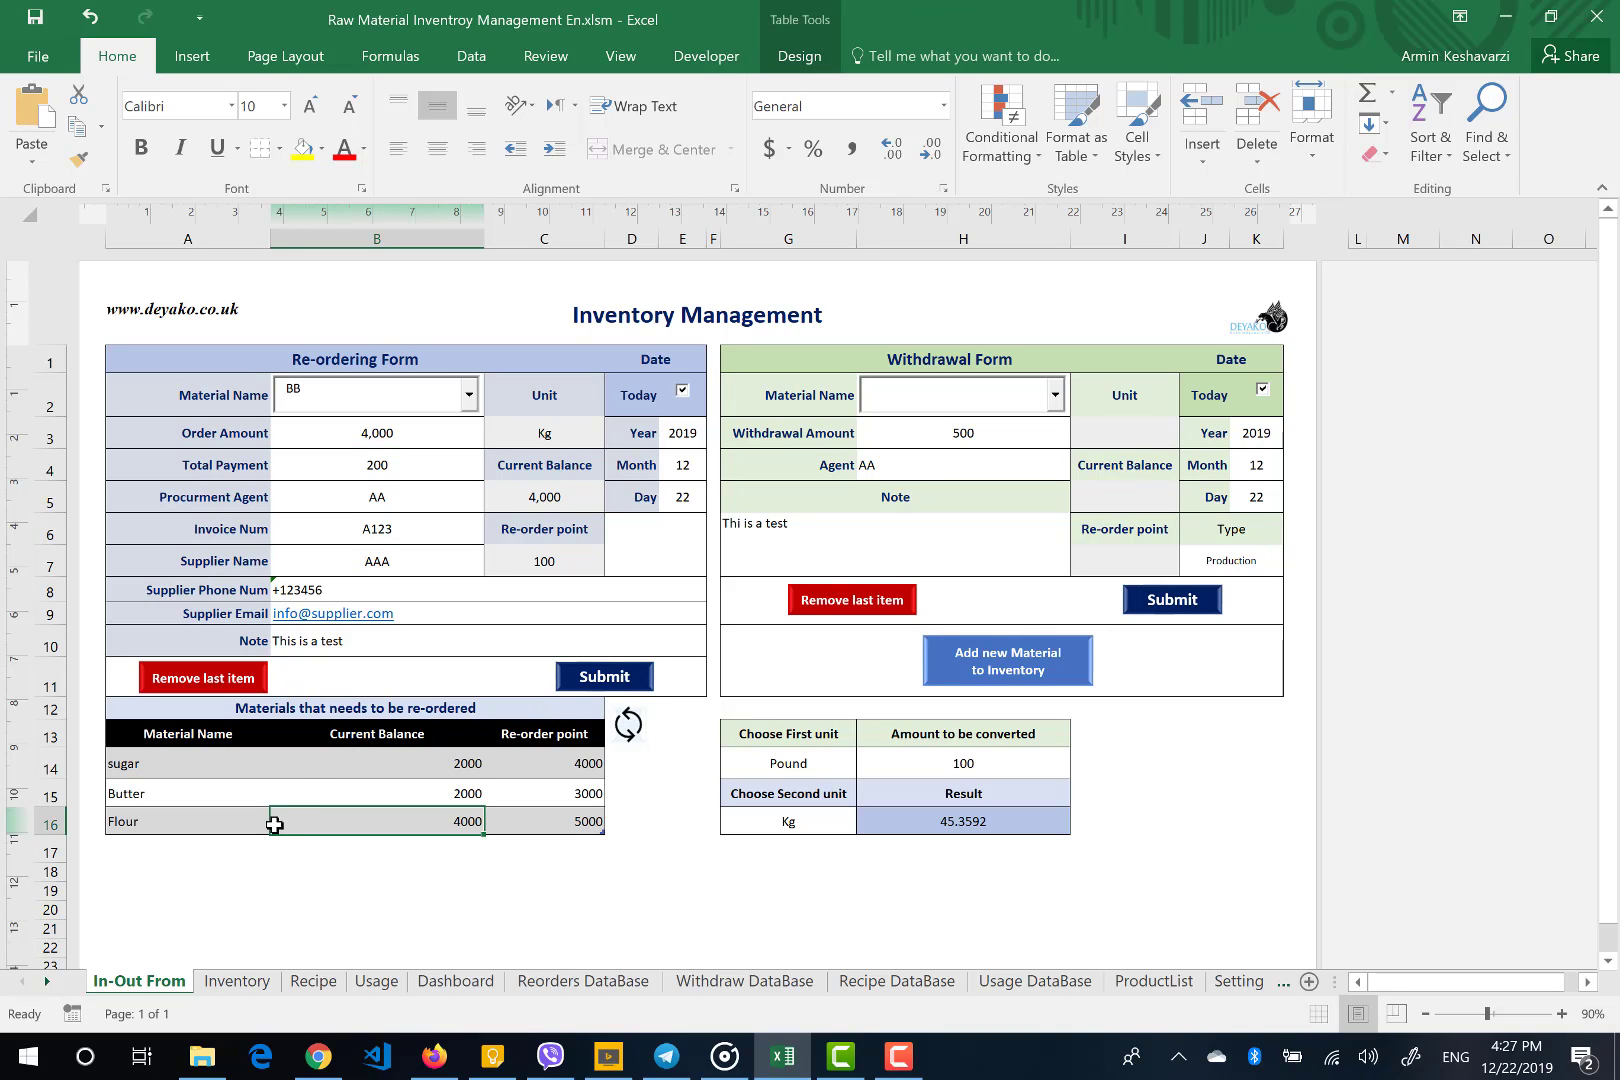
{"action": "left_click", "coordinate": [627, 725]}
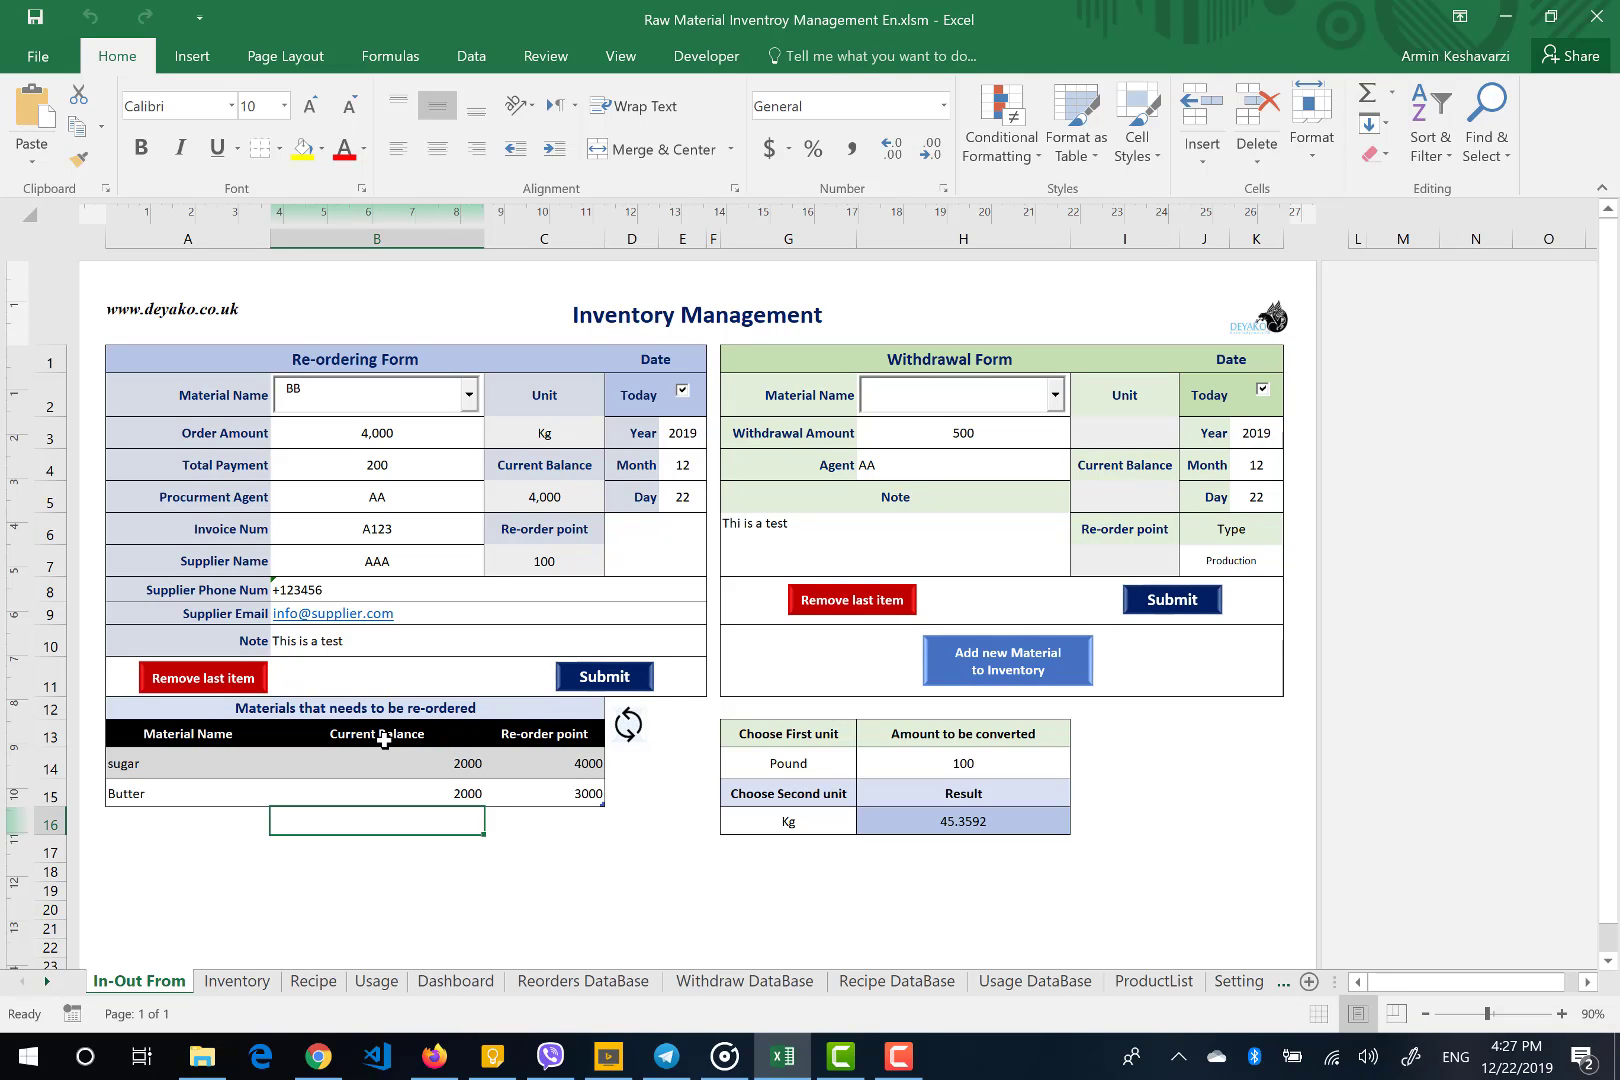
Review the order records, including the BB entry, in the Reorders DataBase sheet
{"action": "left_click", "coordinate": [236, 981]}
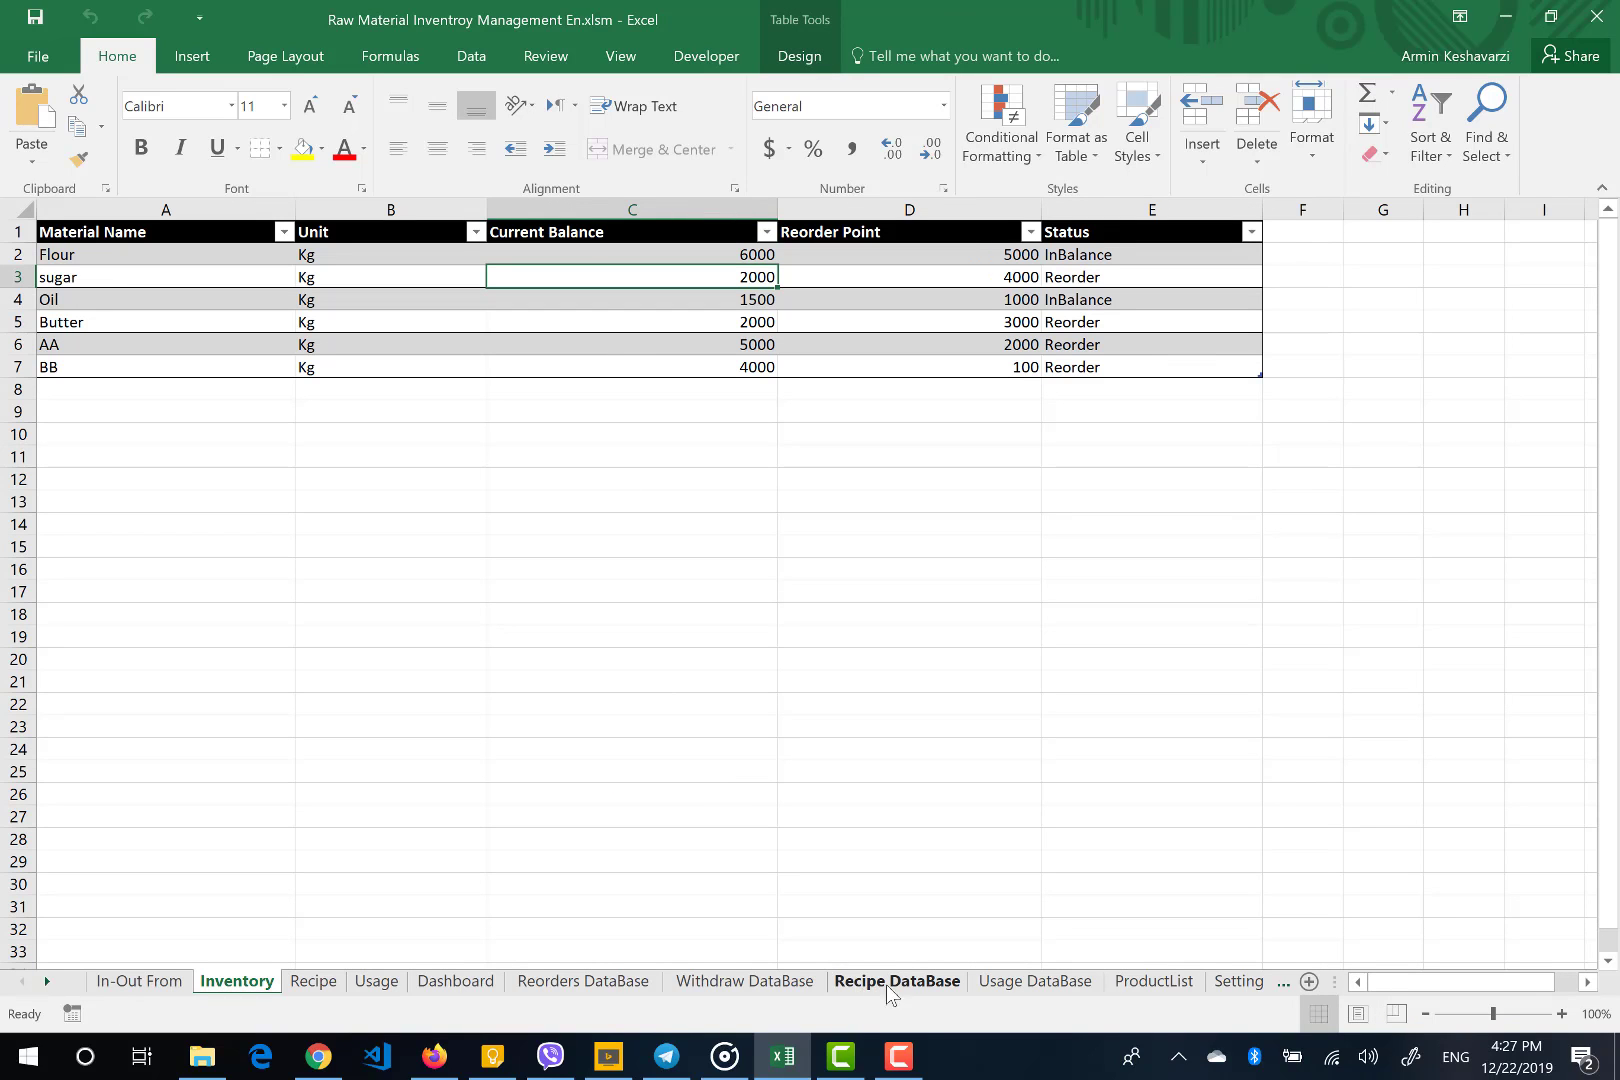
{"action": "left_click", "coordinate": [588, 982]}
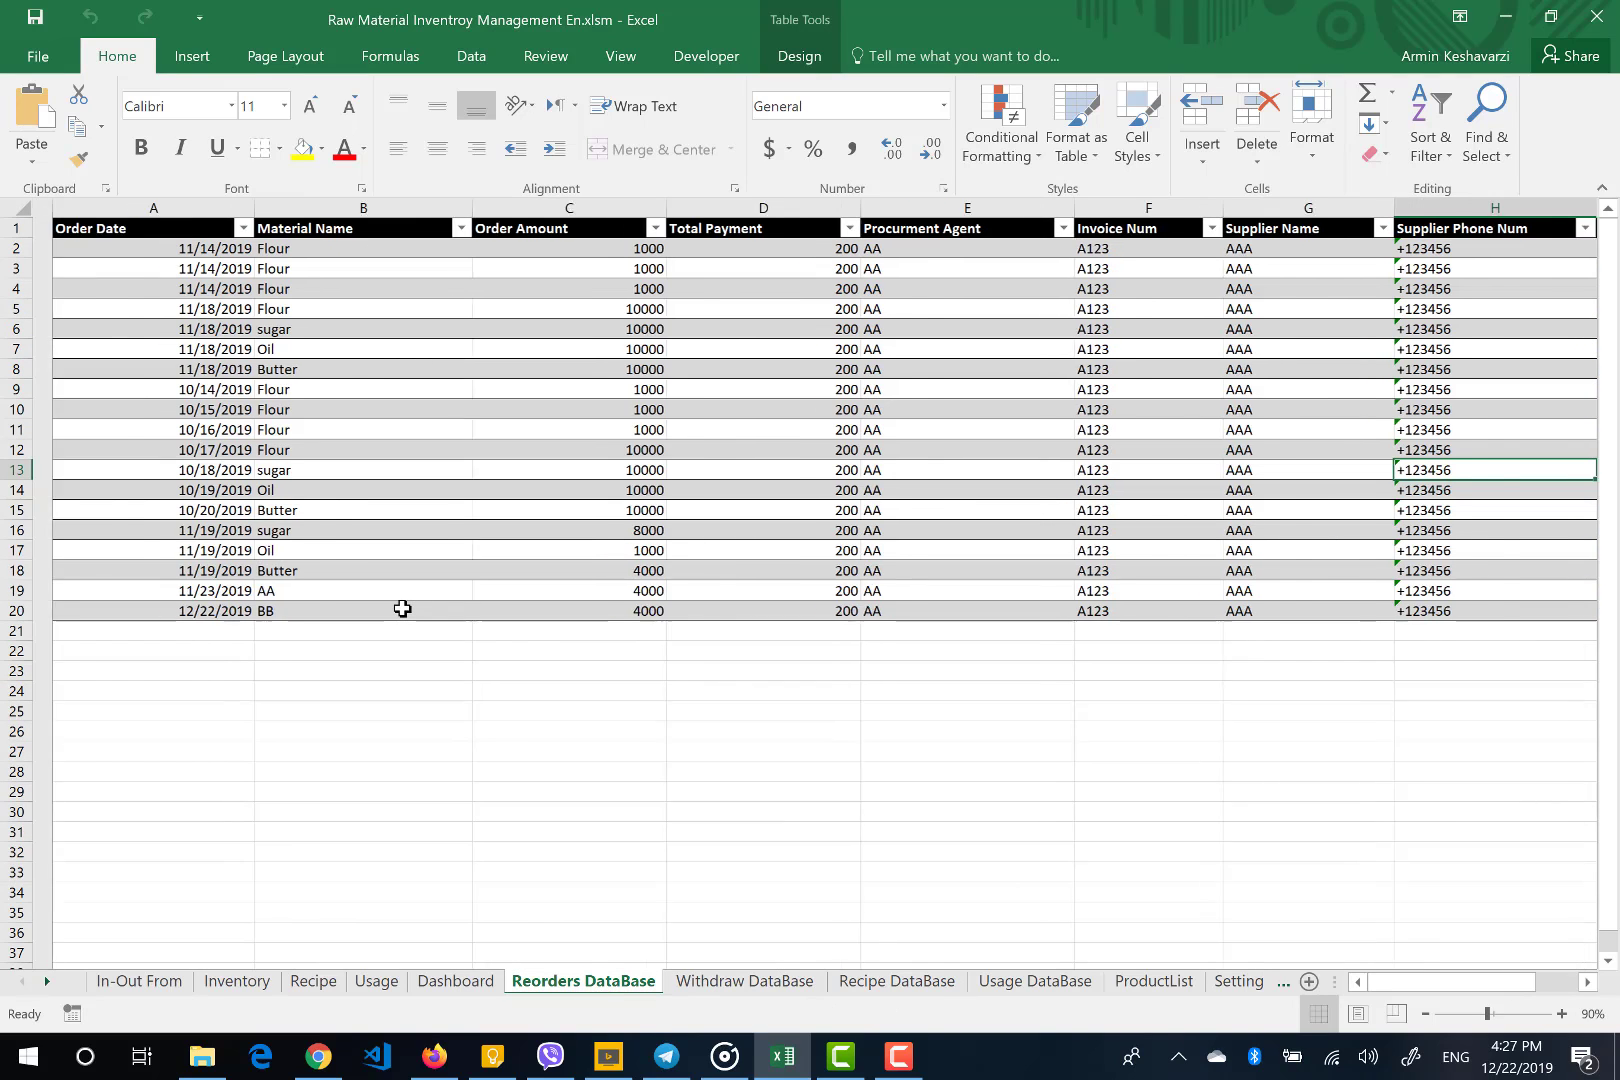
{"action": "scroll", "coordinate": [402, 608], "scroll_direction": "right", "scroll_amount": 1}
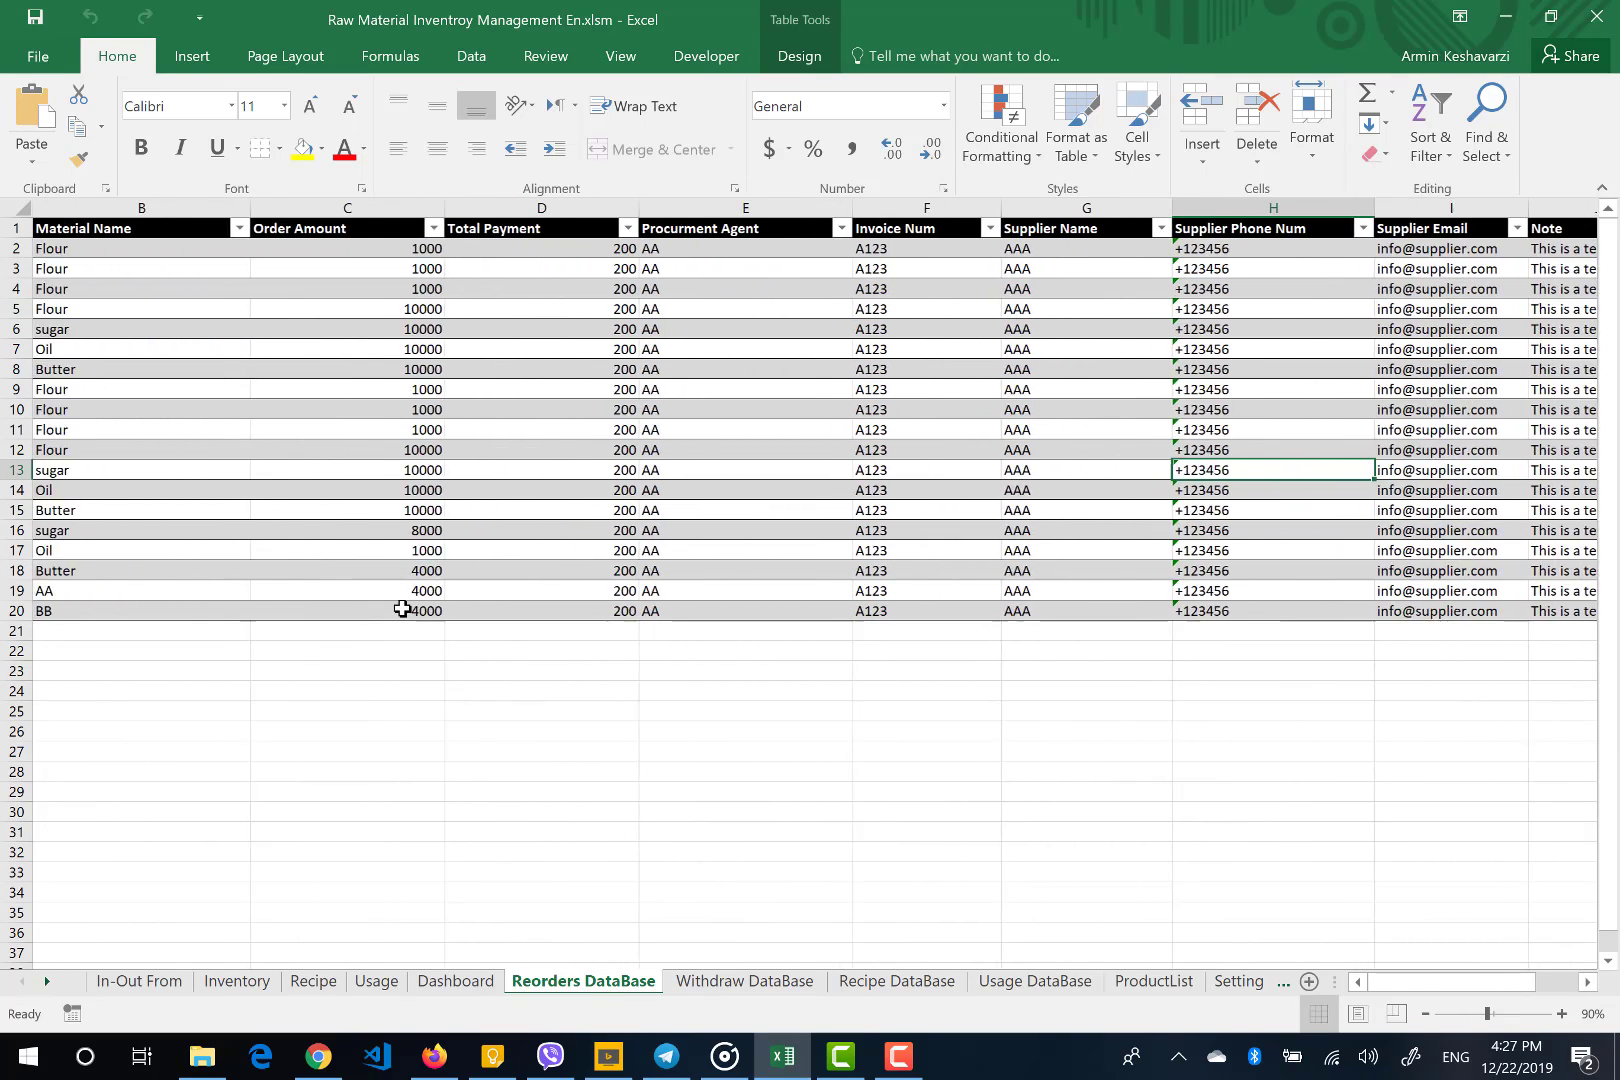
{"action": "scroll", "coordinate": [401, 607], "scroll_direction": "left", "scroll_amount": 1}
Compare the Re-ordering Form on the In-Out From sheet with the materials in the Inventory sheet
{"action": "left_click", "coordinate": [125, 981]}
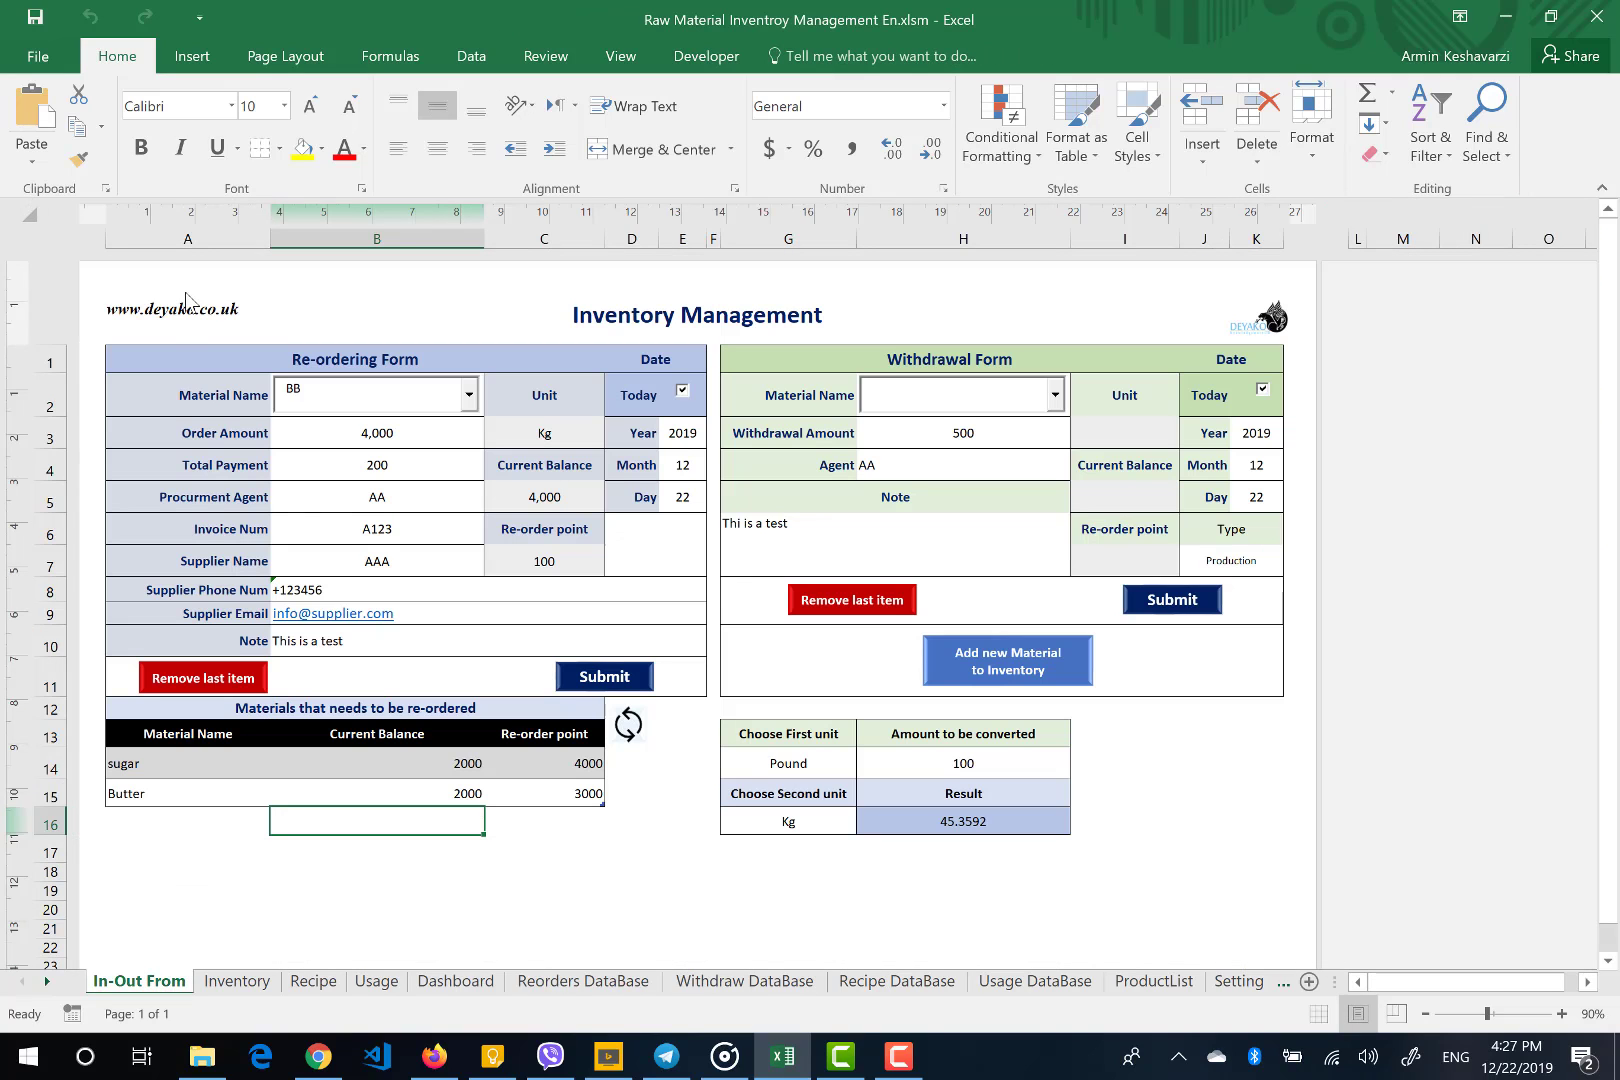
{"action": "left_click", "coordinate": [237, 981]}
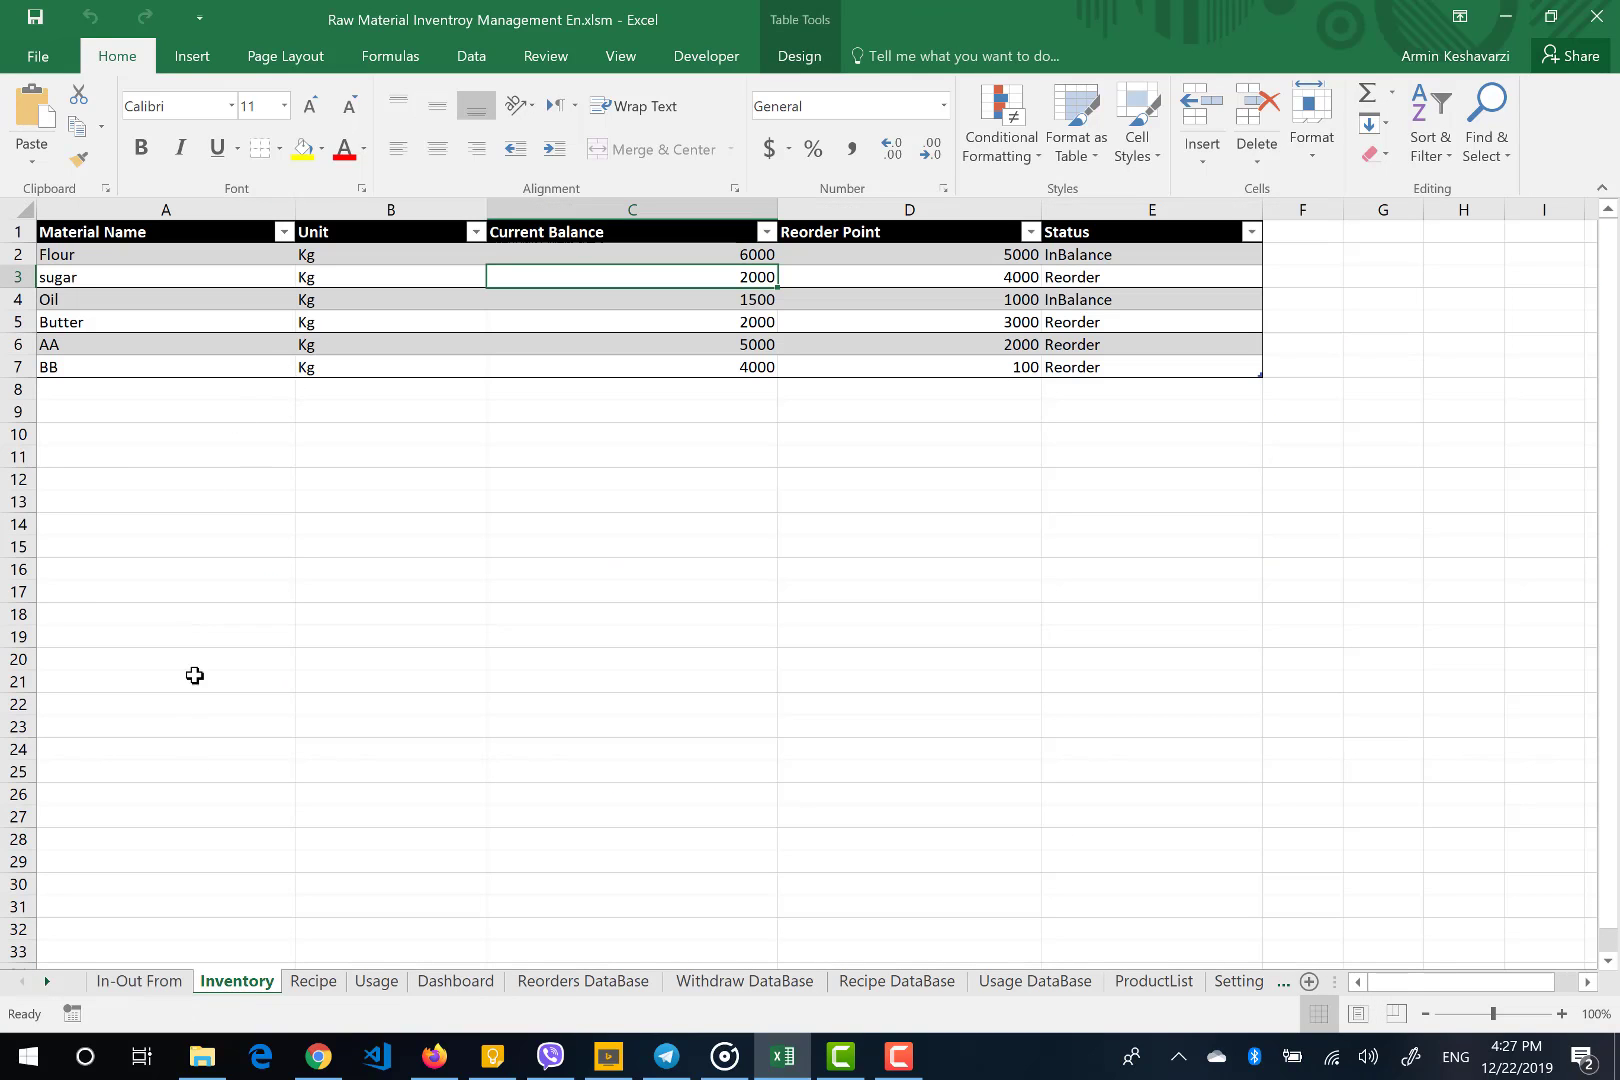
{"action": "left_click", "coordinate": [148, 981]}
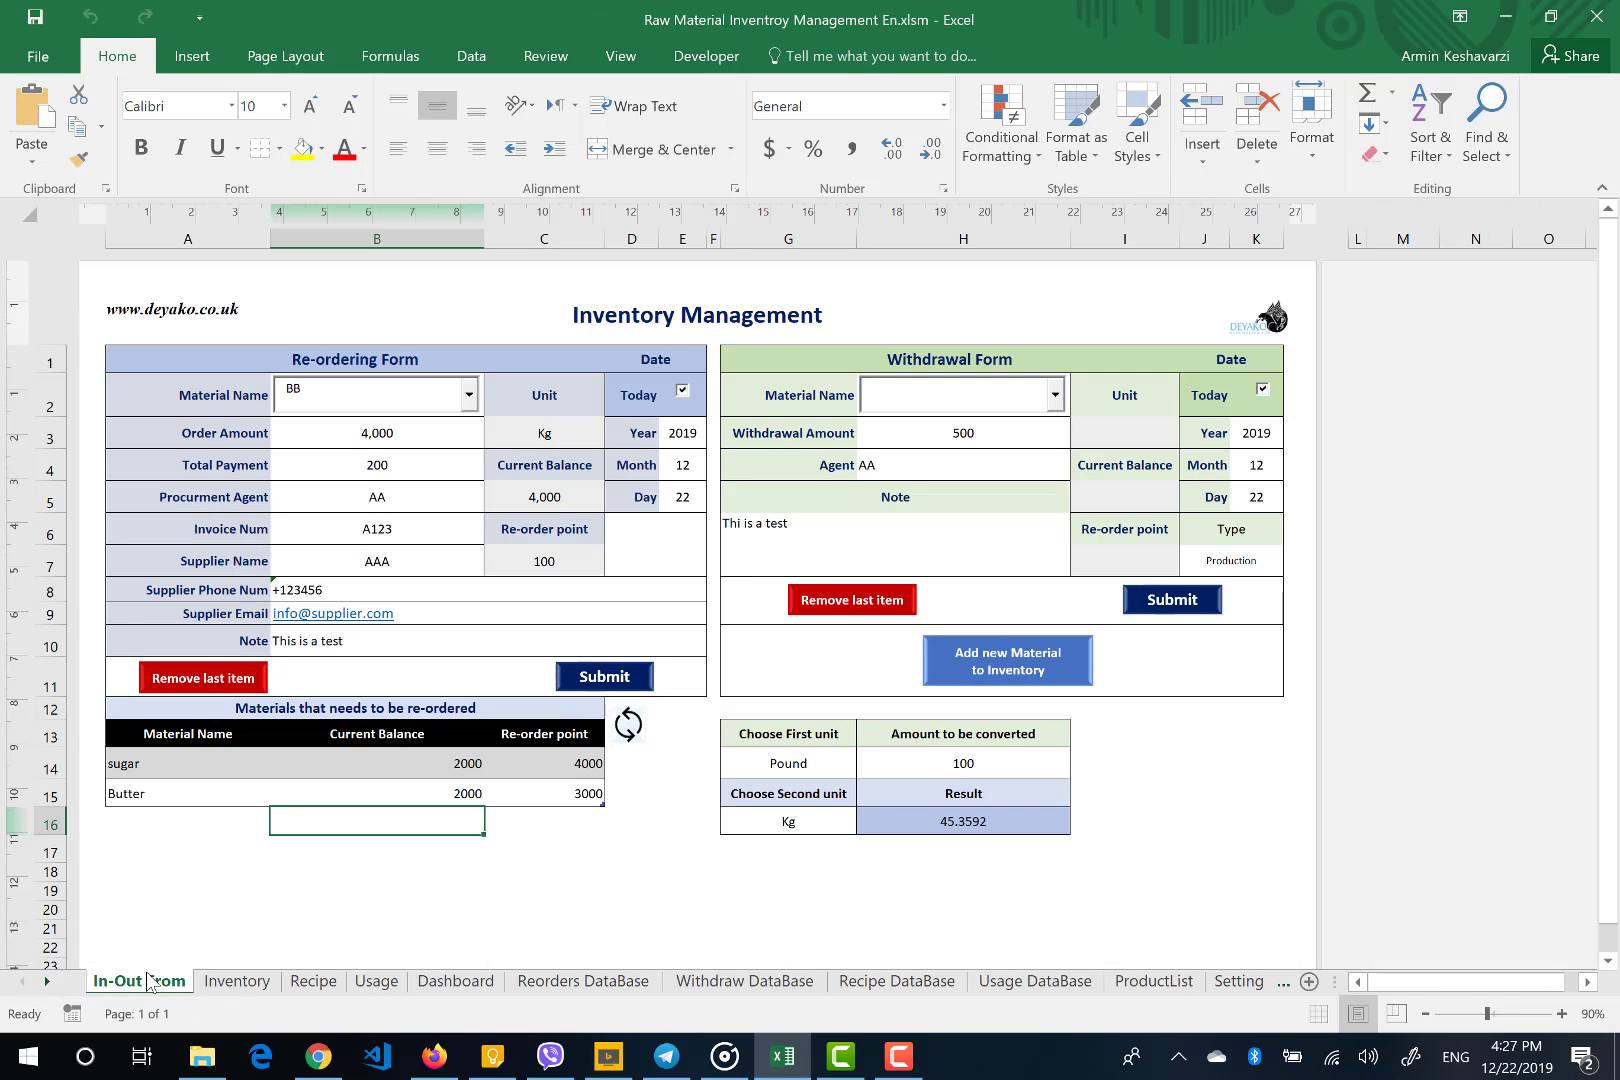
{"action": "left_click", "coordinate": [237, 981]}
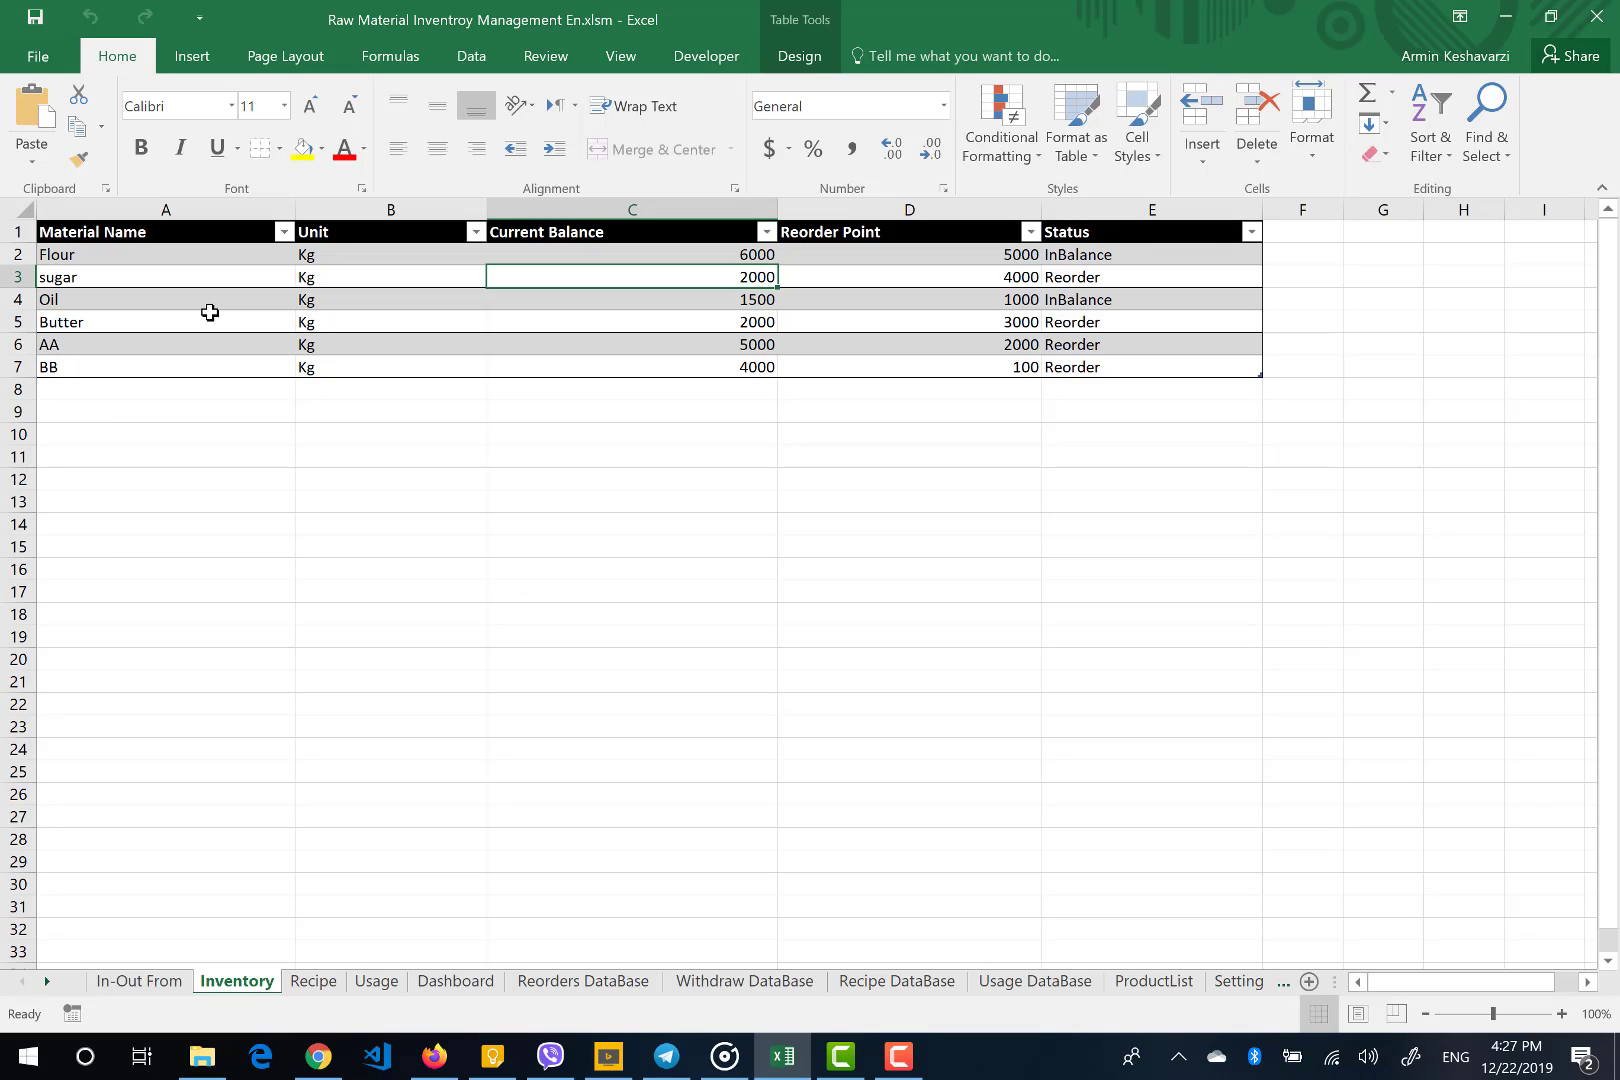
{"action": "left_click", "coordinate": [131, 984]}
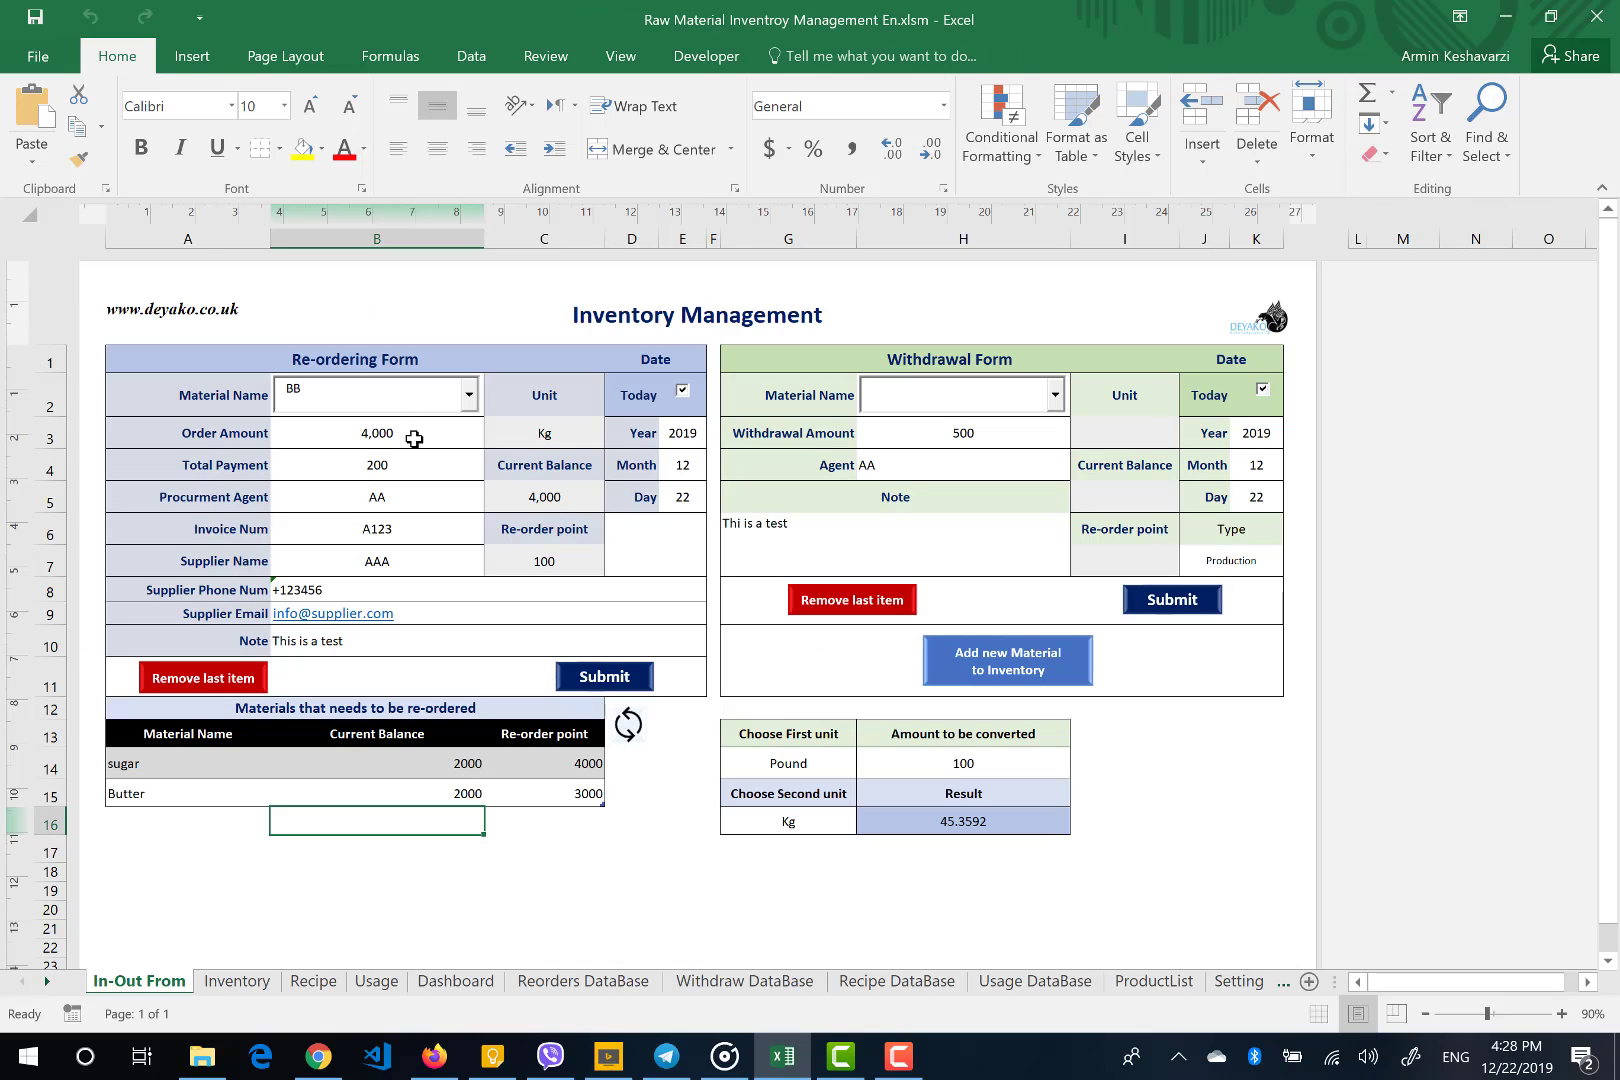
{"action": "left_click", "coordinate": [414, 438]}
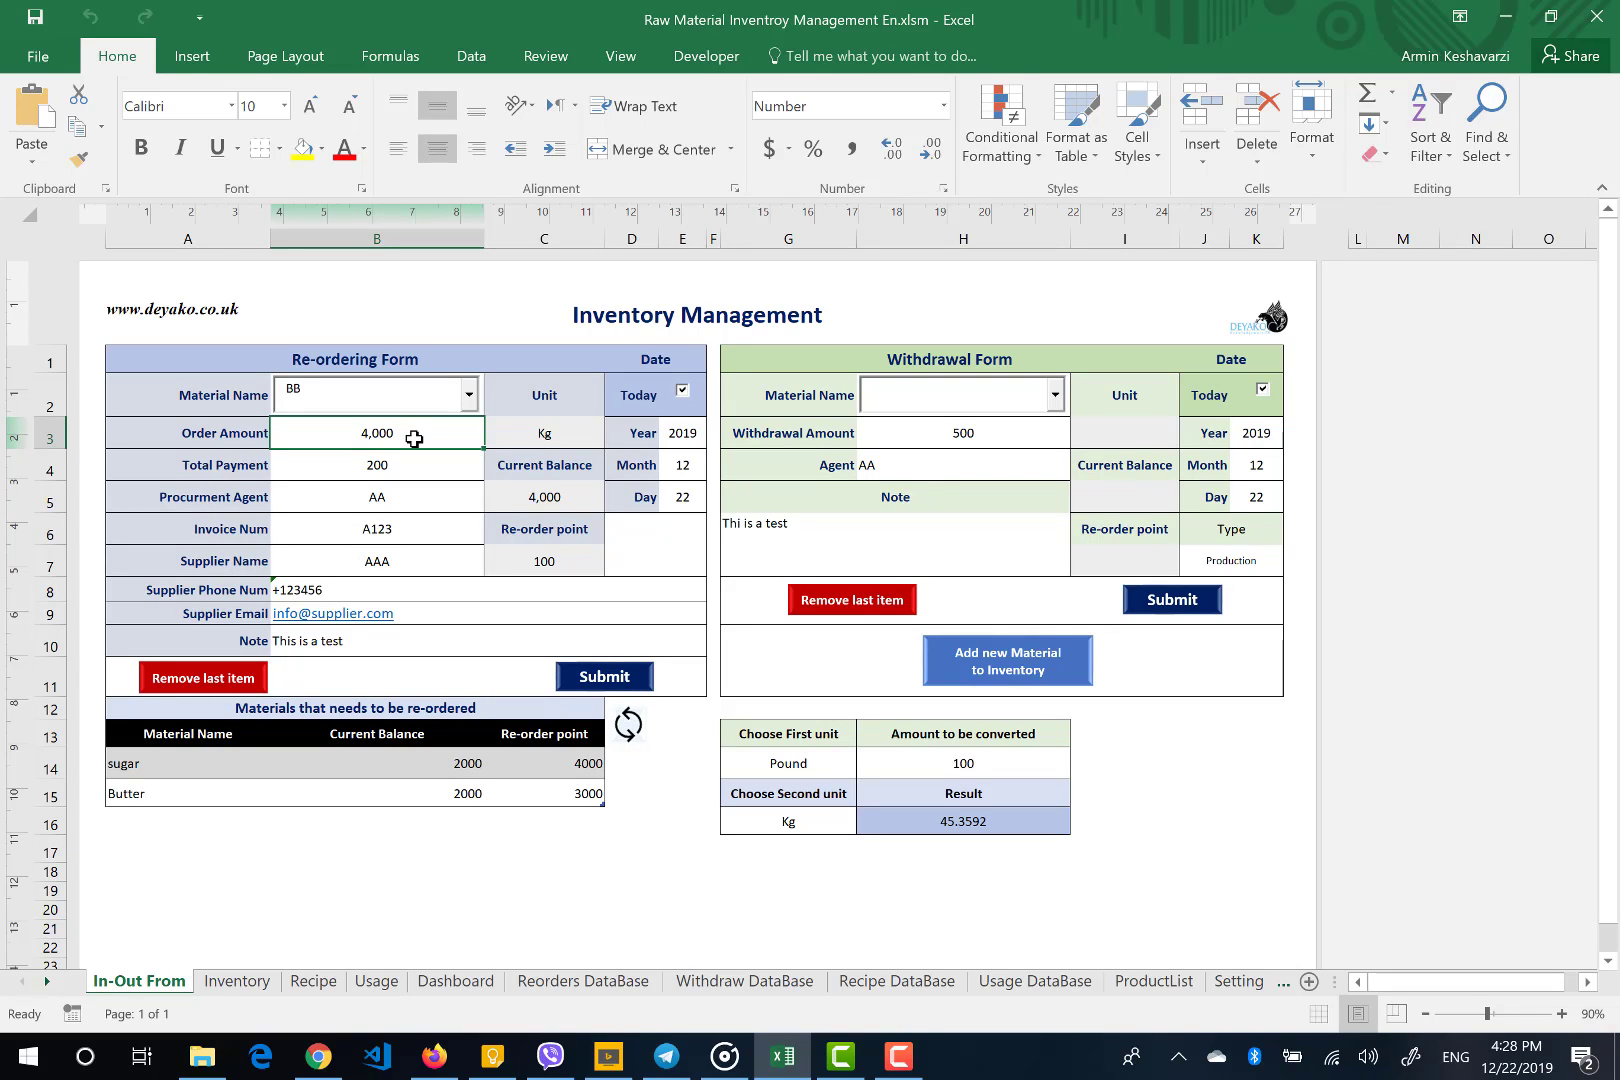
Review the payment, agent, invoice and supplier fields of the Re-ordering Form on the In-Out From sheet
{"action": "left_click", "coordinate": [371, 467]}
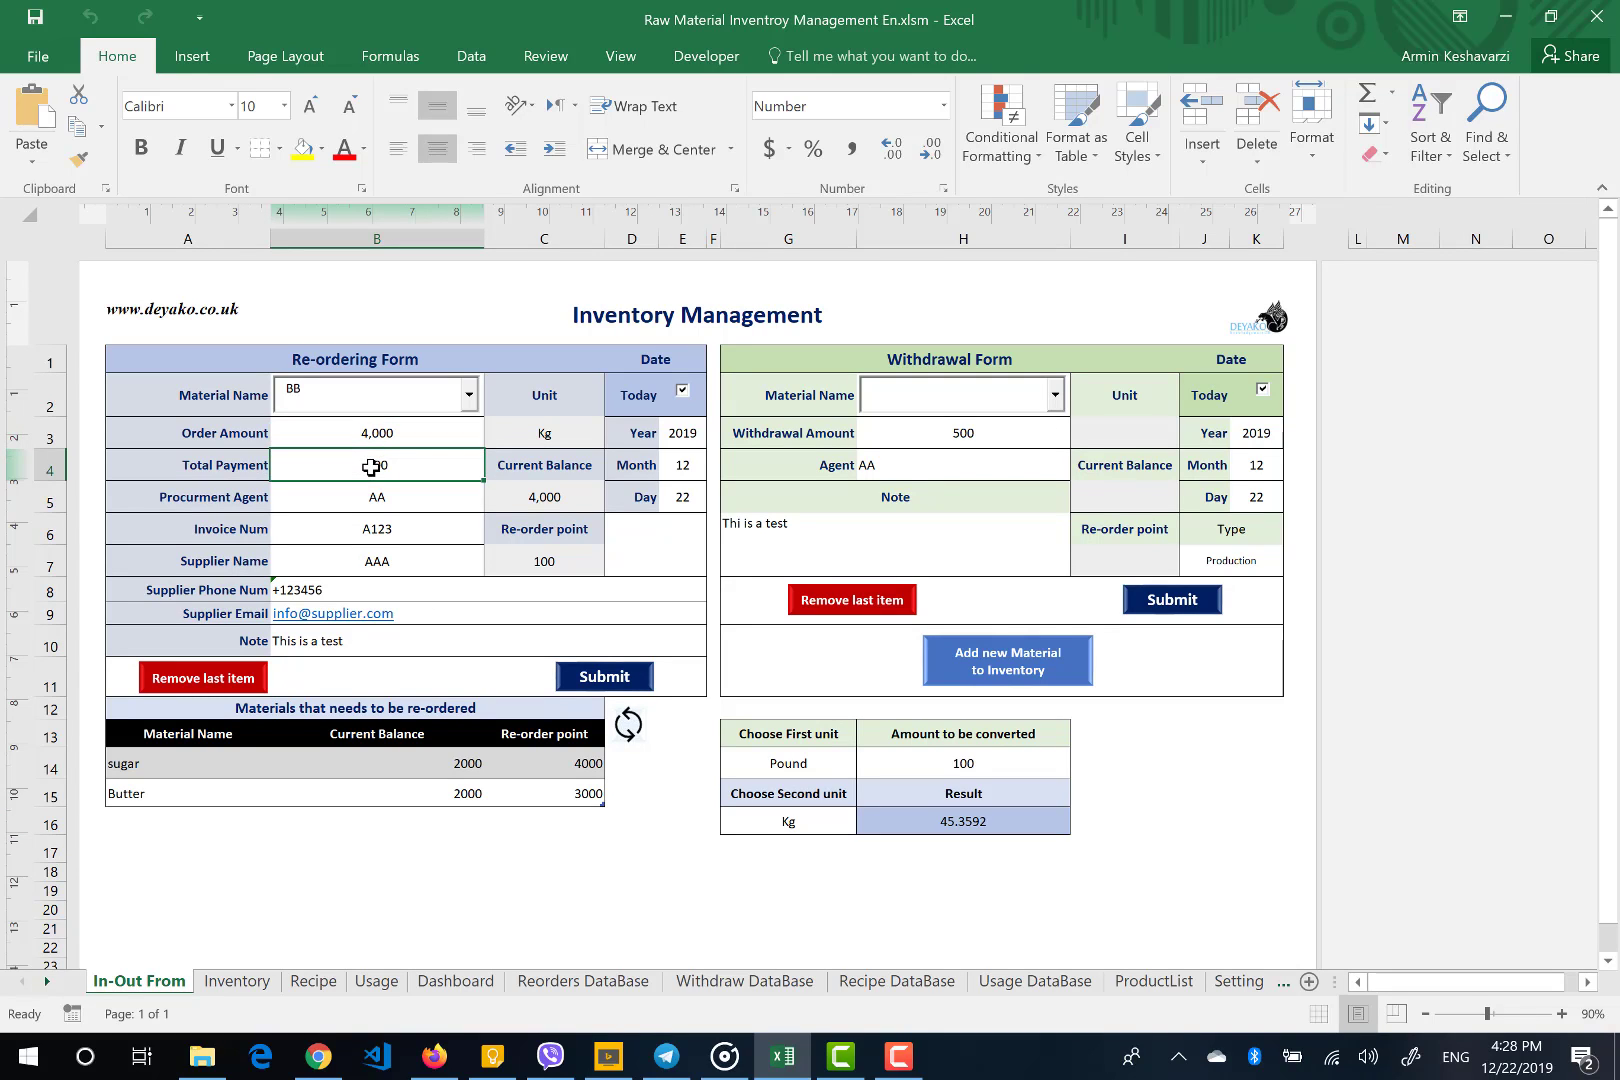
{"action": "left_click", "coordinate": [359, 505]}
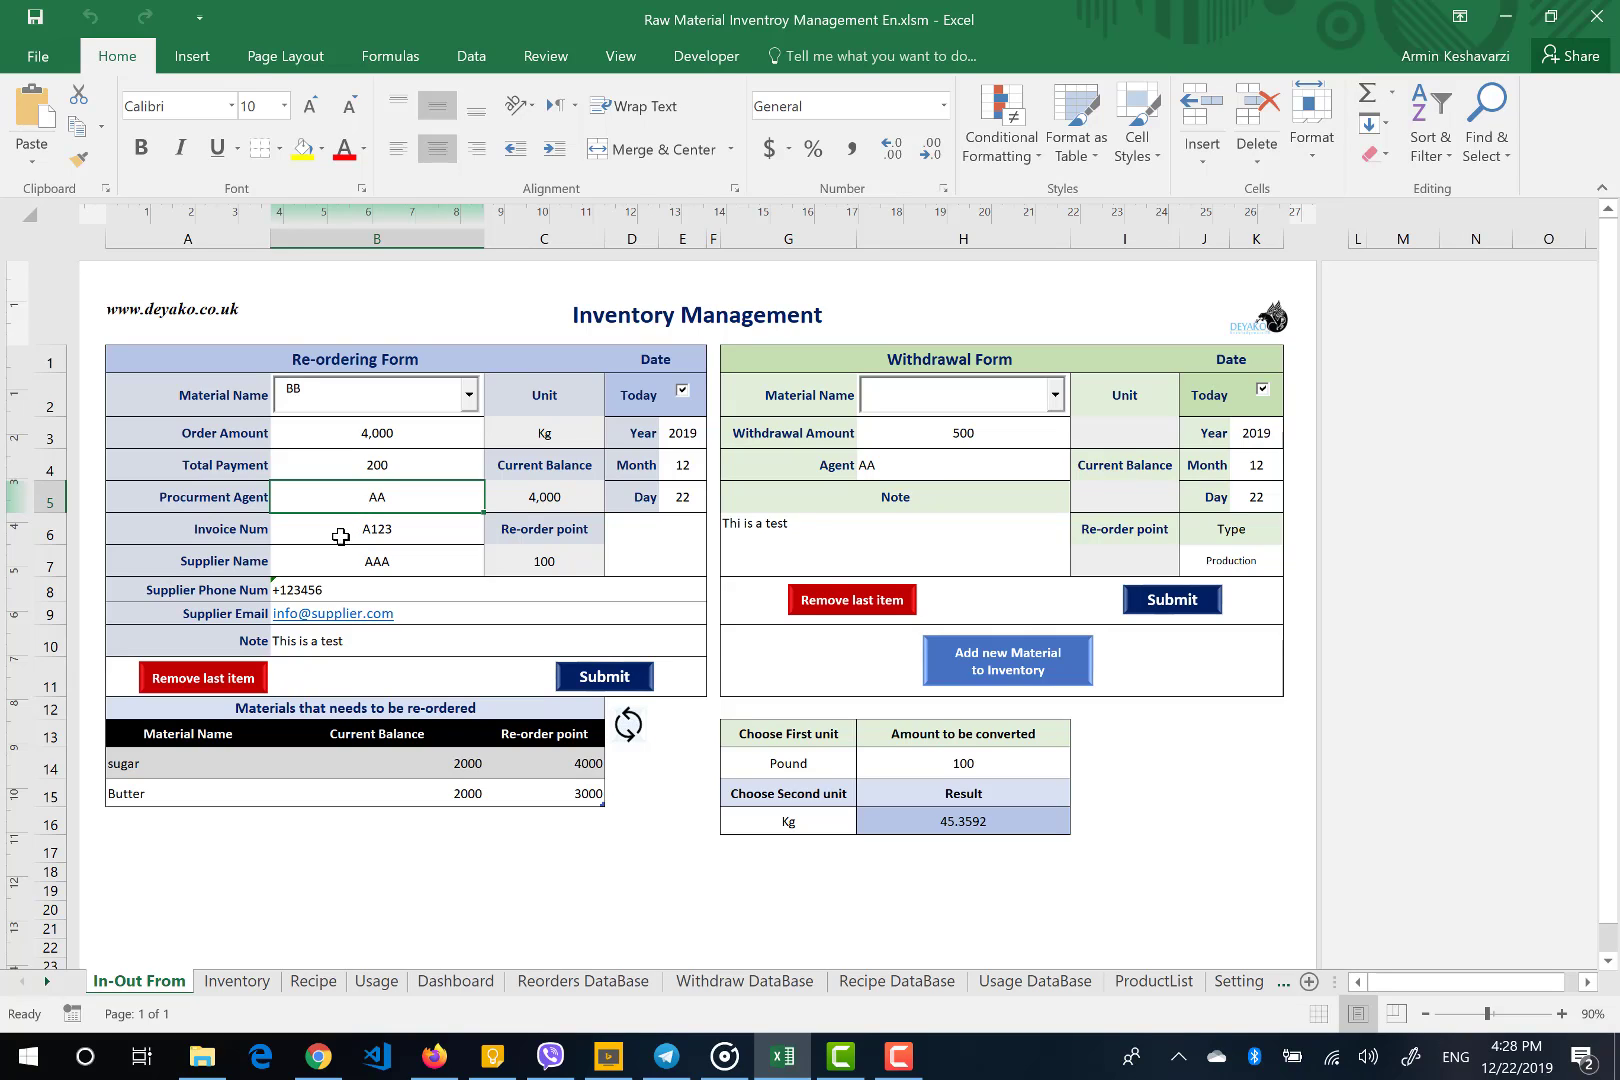
{"action": "left_click", "coordinate": [329, 536]}
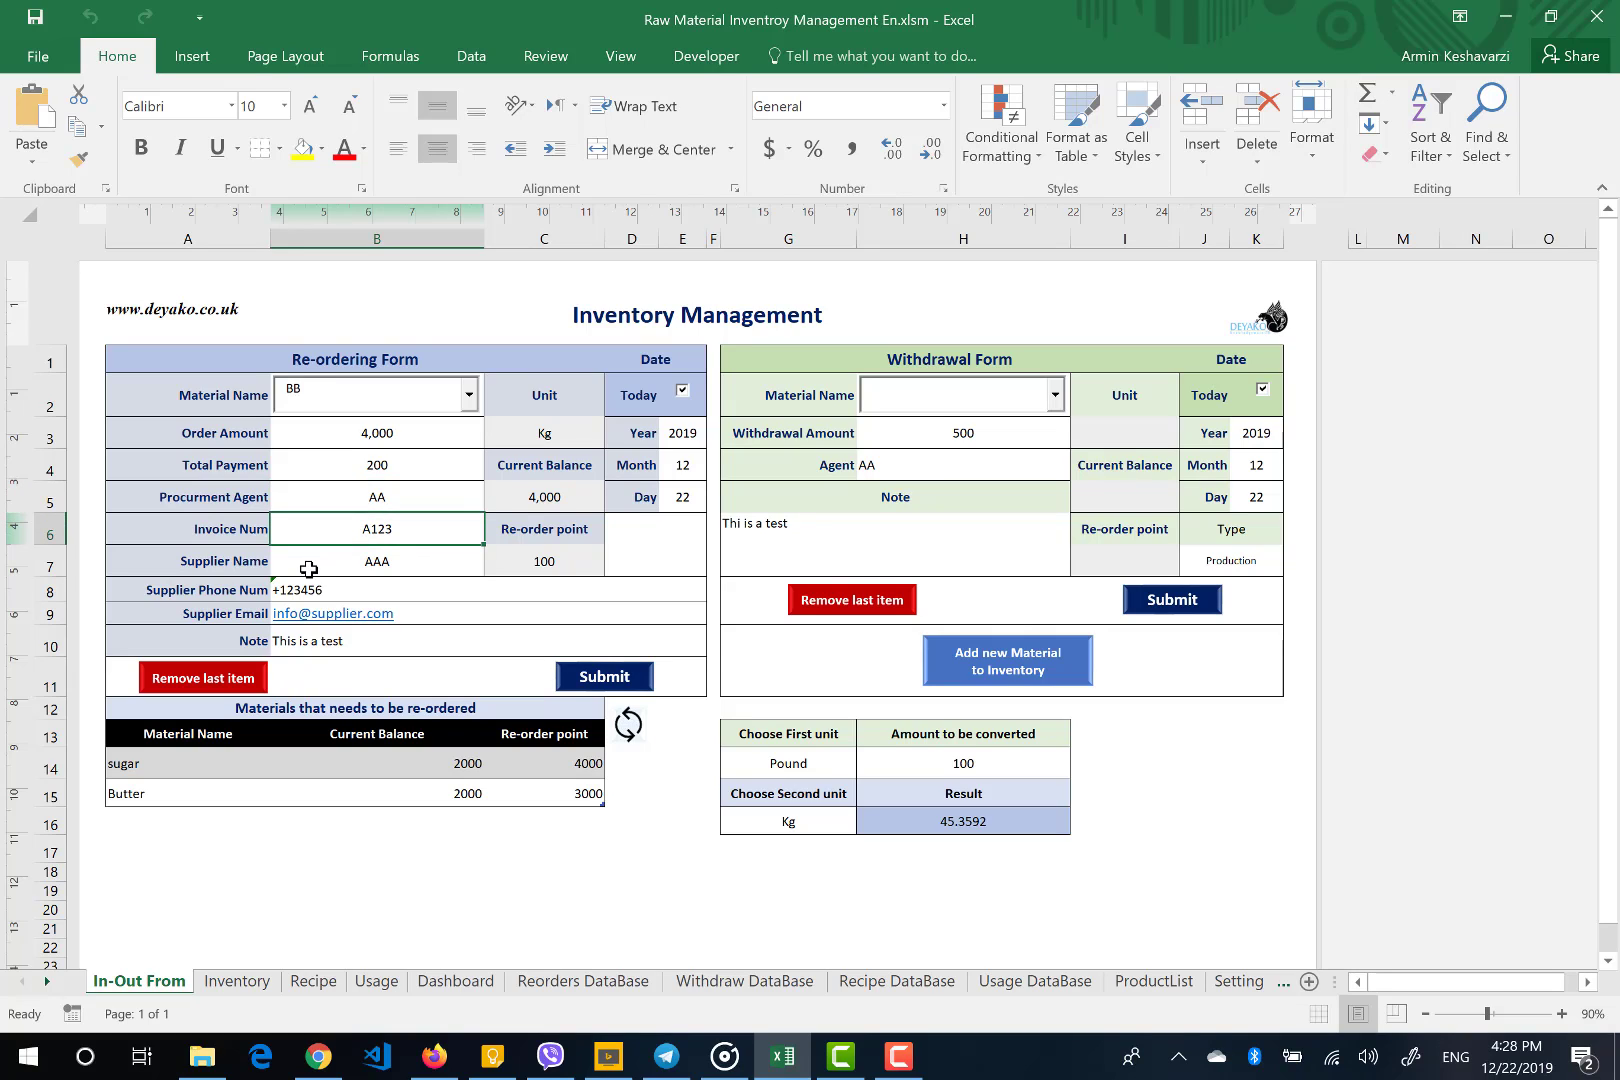
{"action": "left_click", "coordinate": [312, 564]}
{"action": "left_click", "coordinate": [382, 591]}
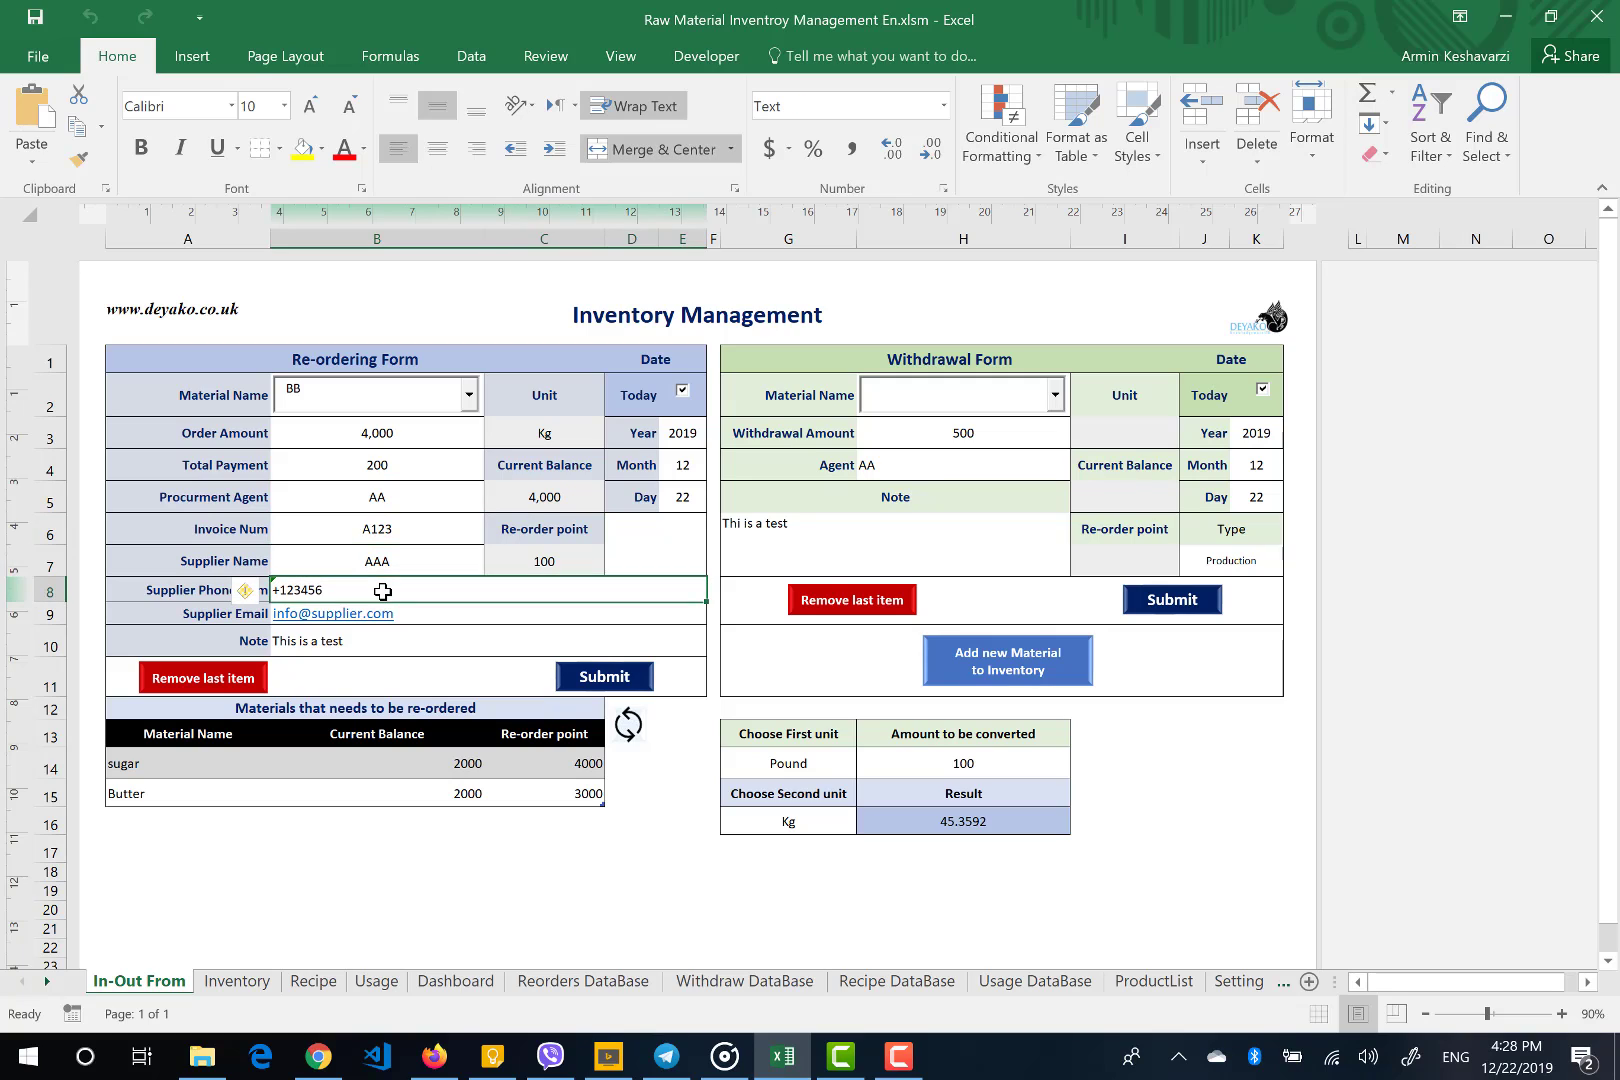
{"action": "left_click_drag", "start_coordinate": [207, 528], "coordinate": [209, 600]}
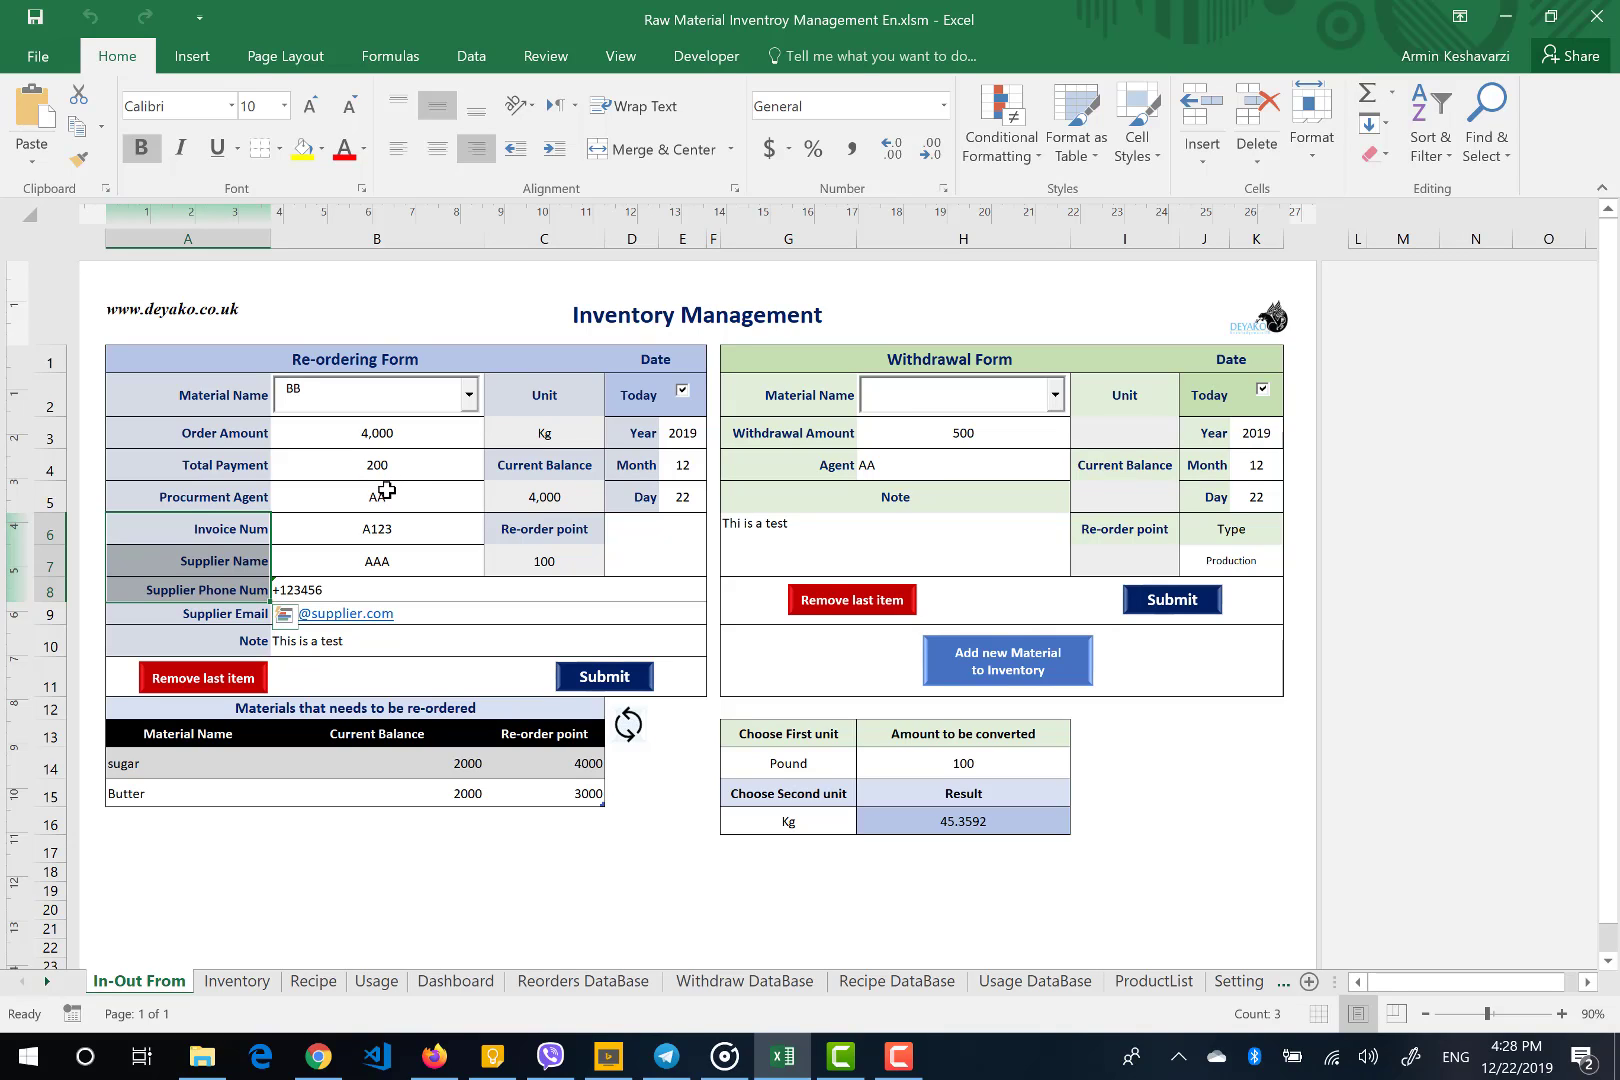
Show the formula bar and inspect the Unit, Current Balance and Re-order point formulas in the Re-ordering Form
{"action": "left_click", "coordinate": [588, 434]}
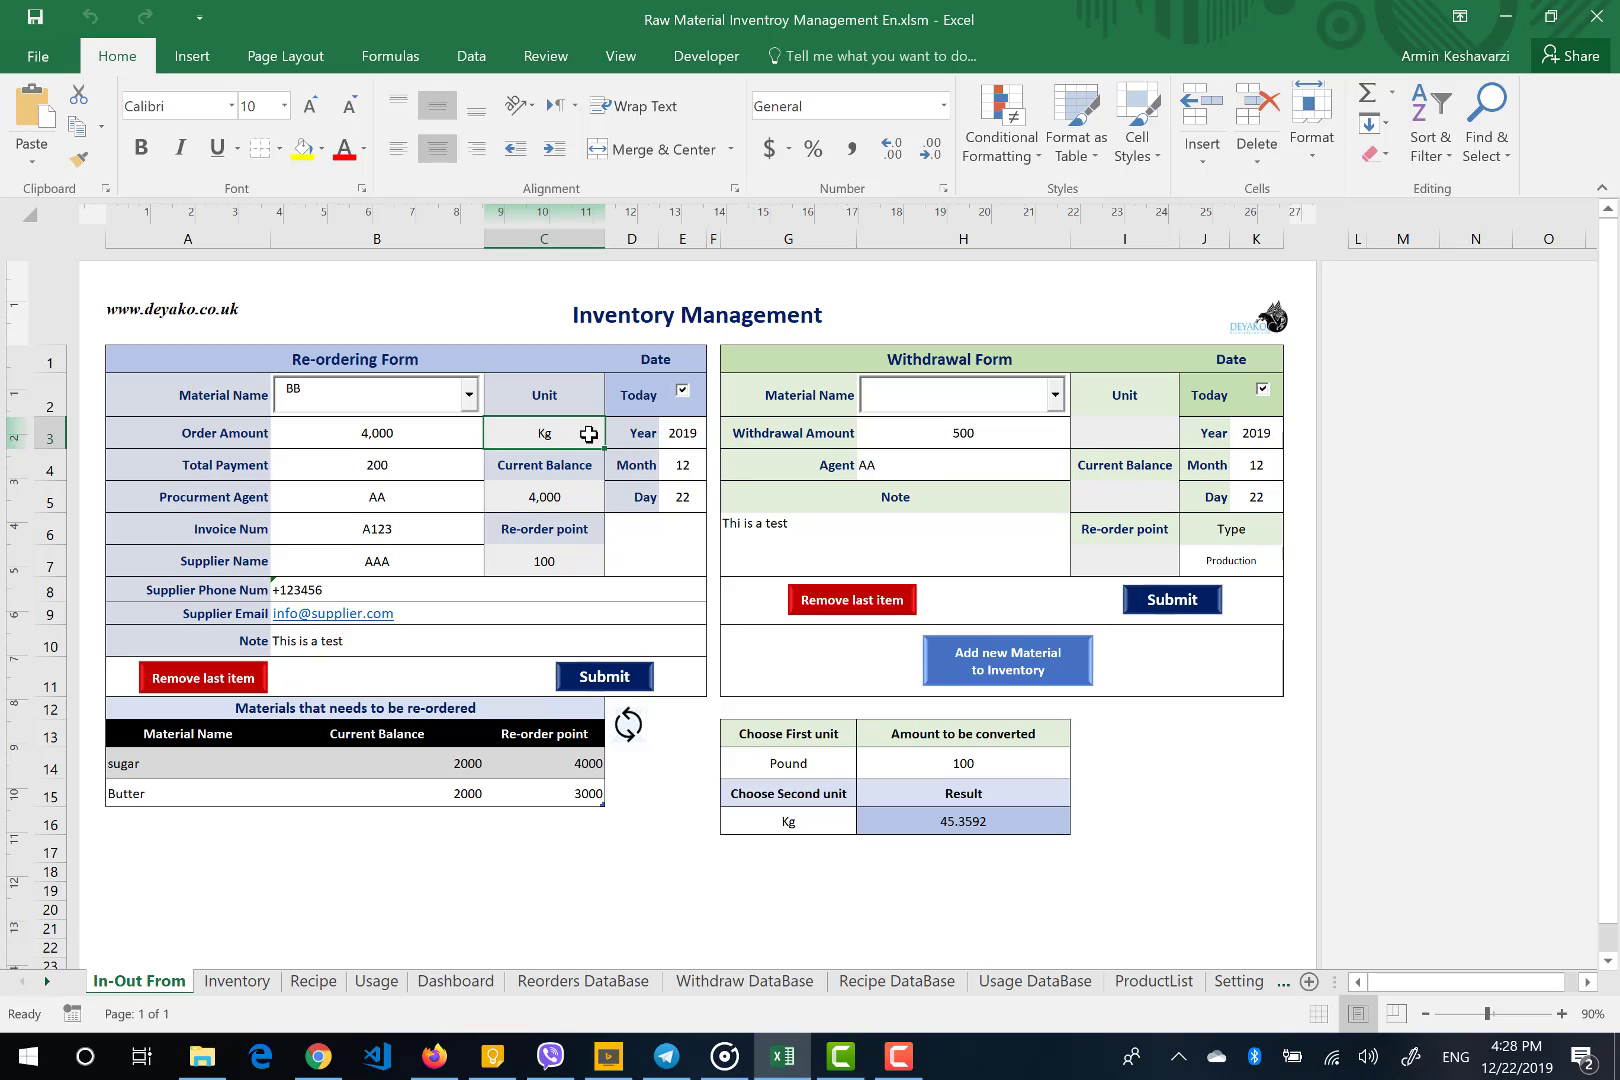
{"action": "left_click", "coordinate": [620, 57]}
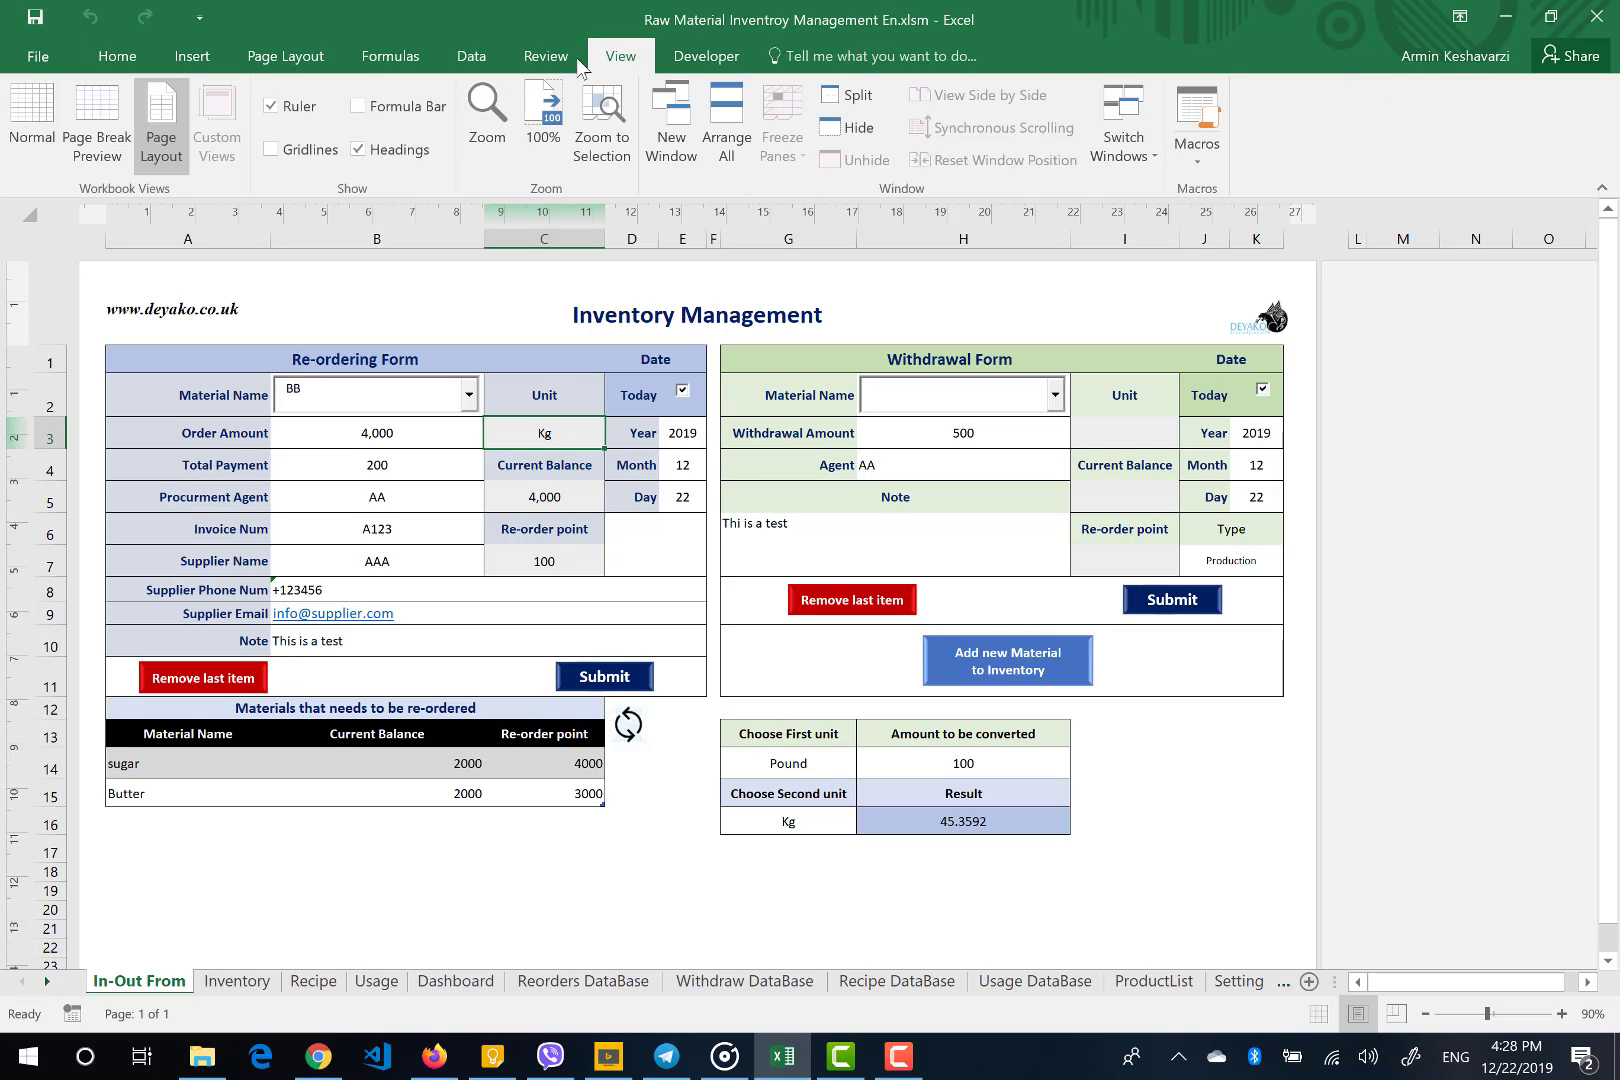
{"action": "left_click", "coordinate": [380, 108]}
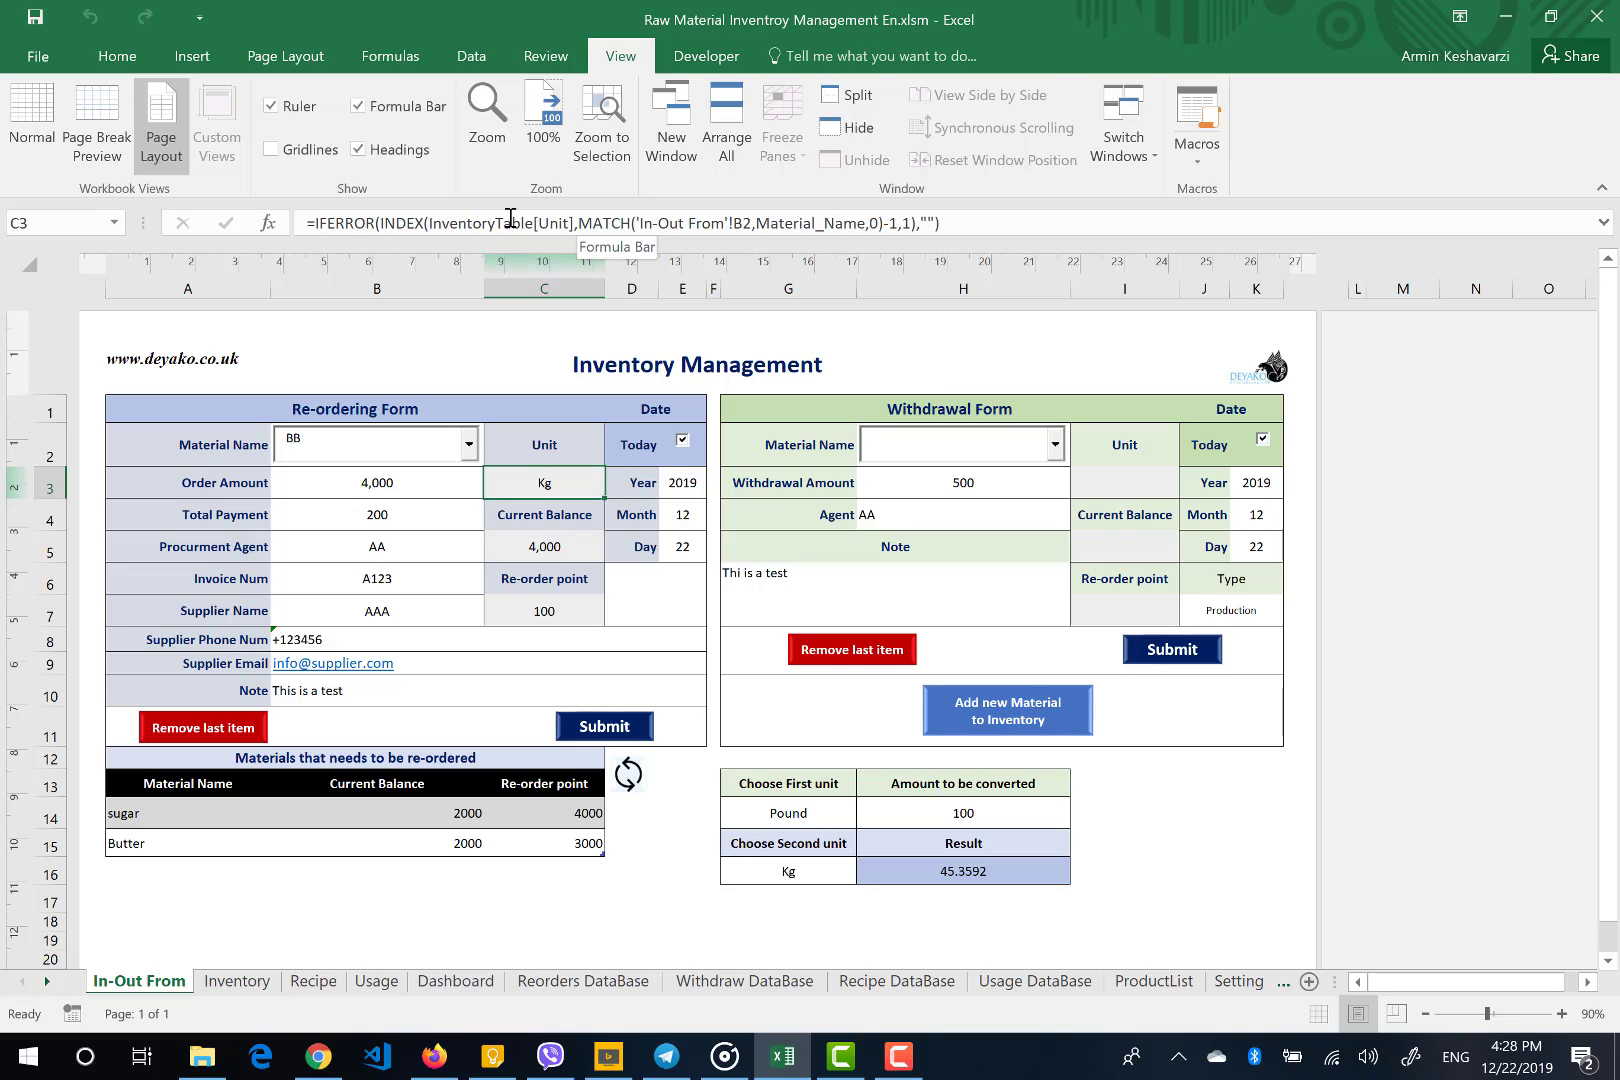
{"action": "left_click", "coordinate": [557, 546]}
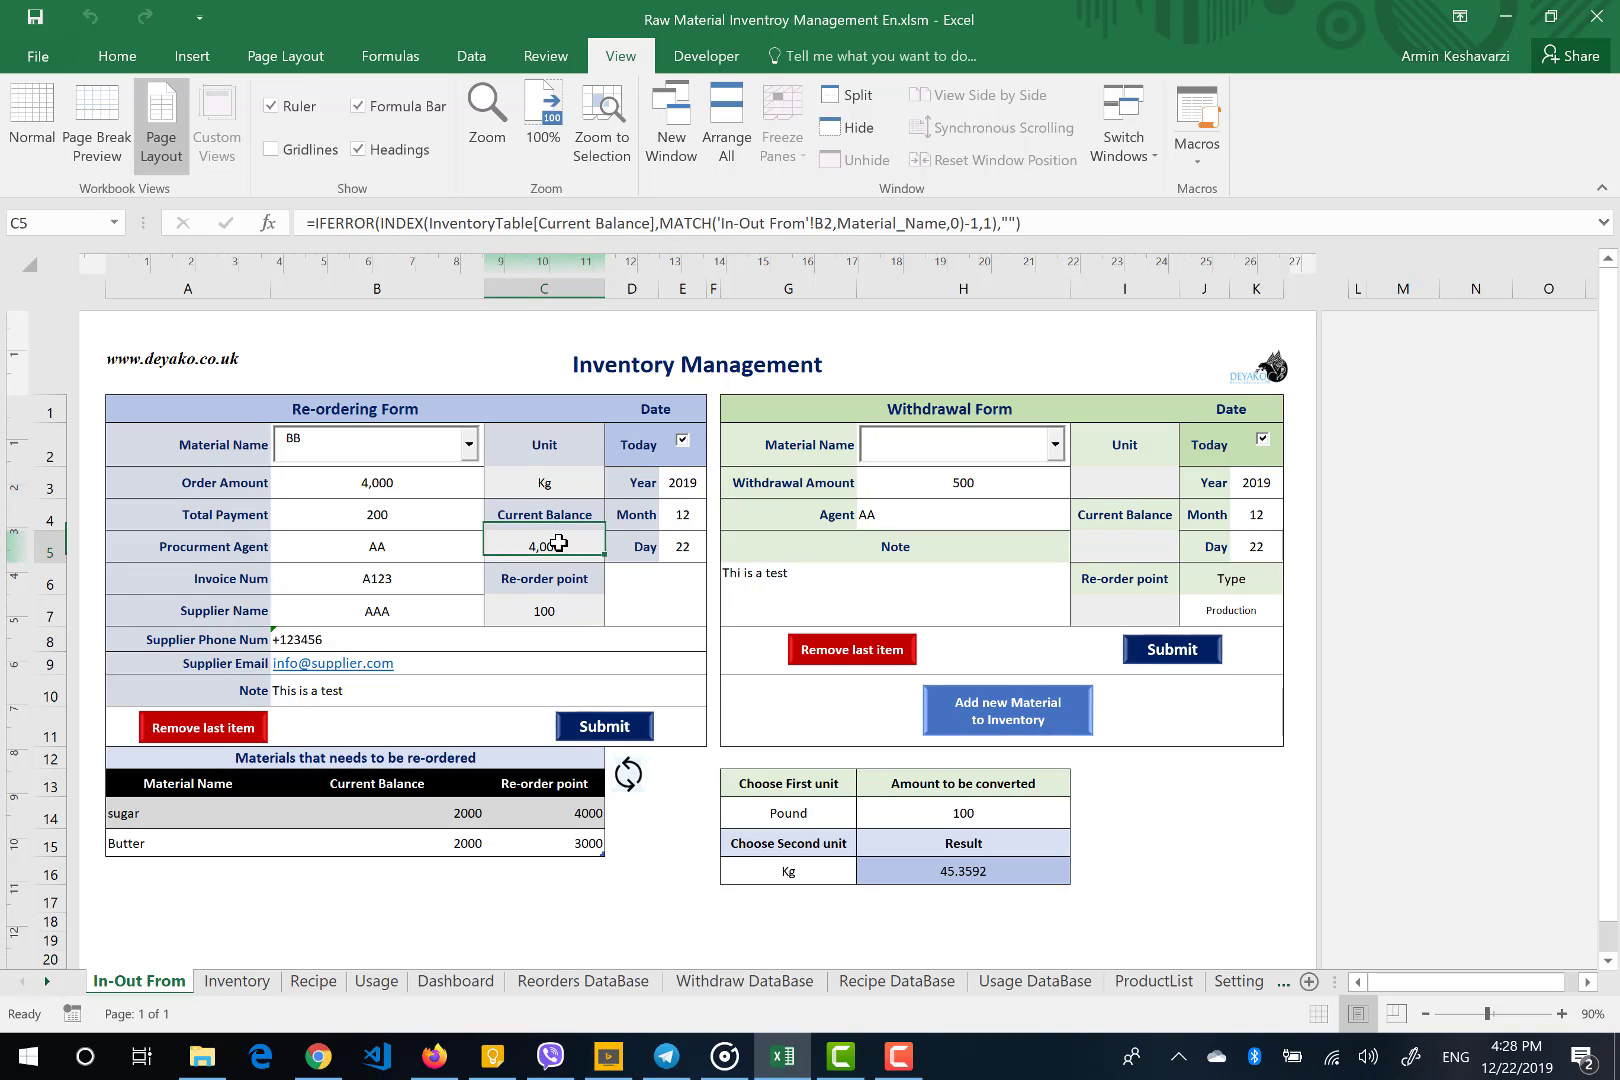
{"action": "left_click", "coordinate": [591, 616]}
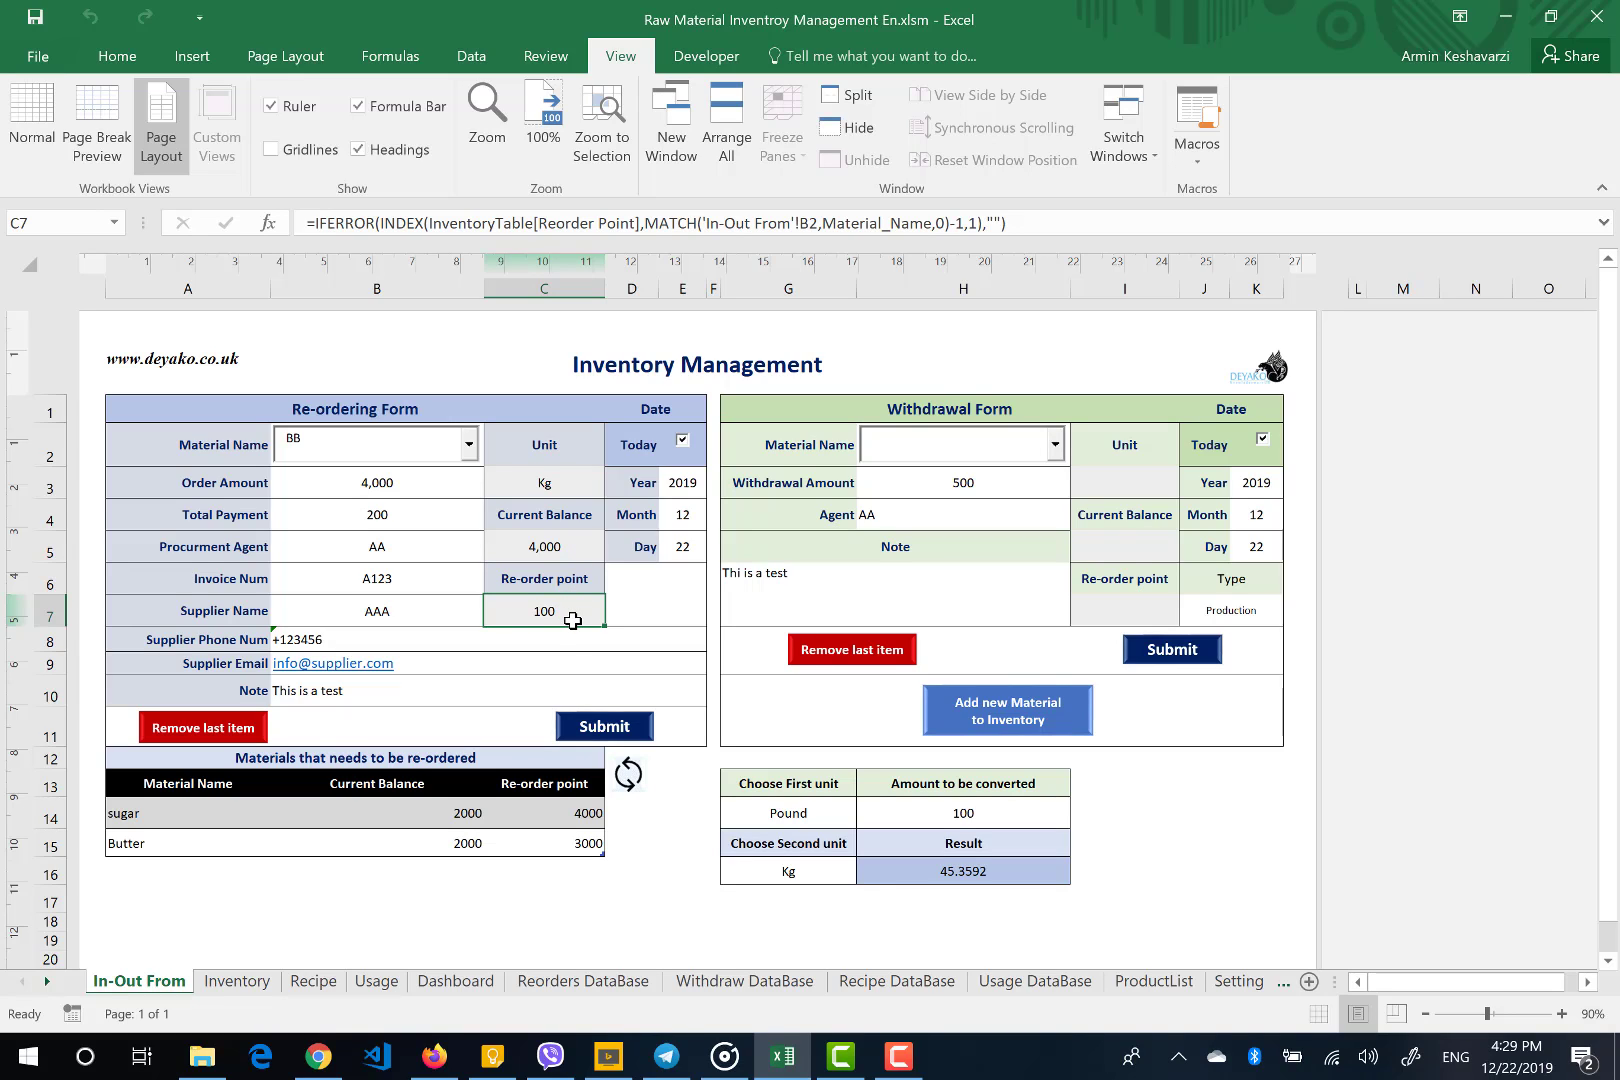
{"action": "left_click", "coordinate": [581, 554]}
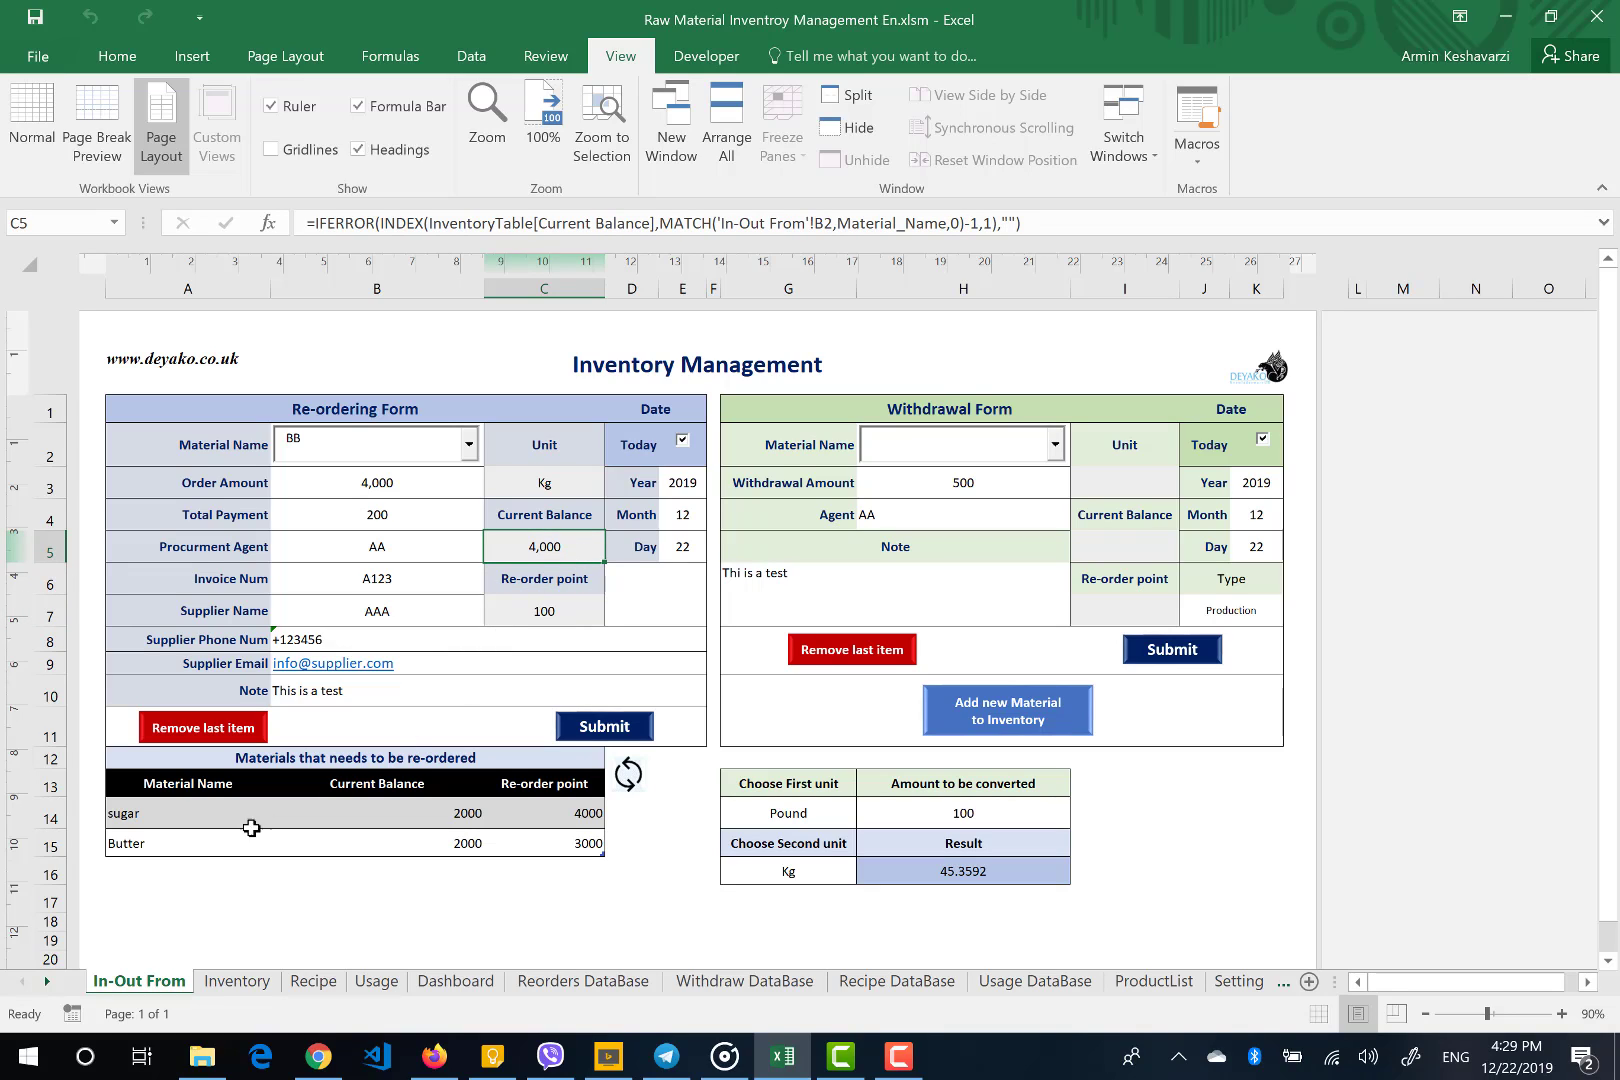
Check sugar in the list of materials needing re-order, and fill the Re-ordering Form with material sugar and order amount 3000
{"action": "left_click", "coordinate": [162, 828]}
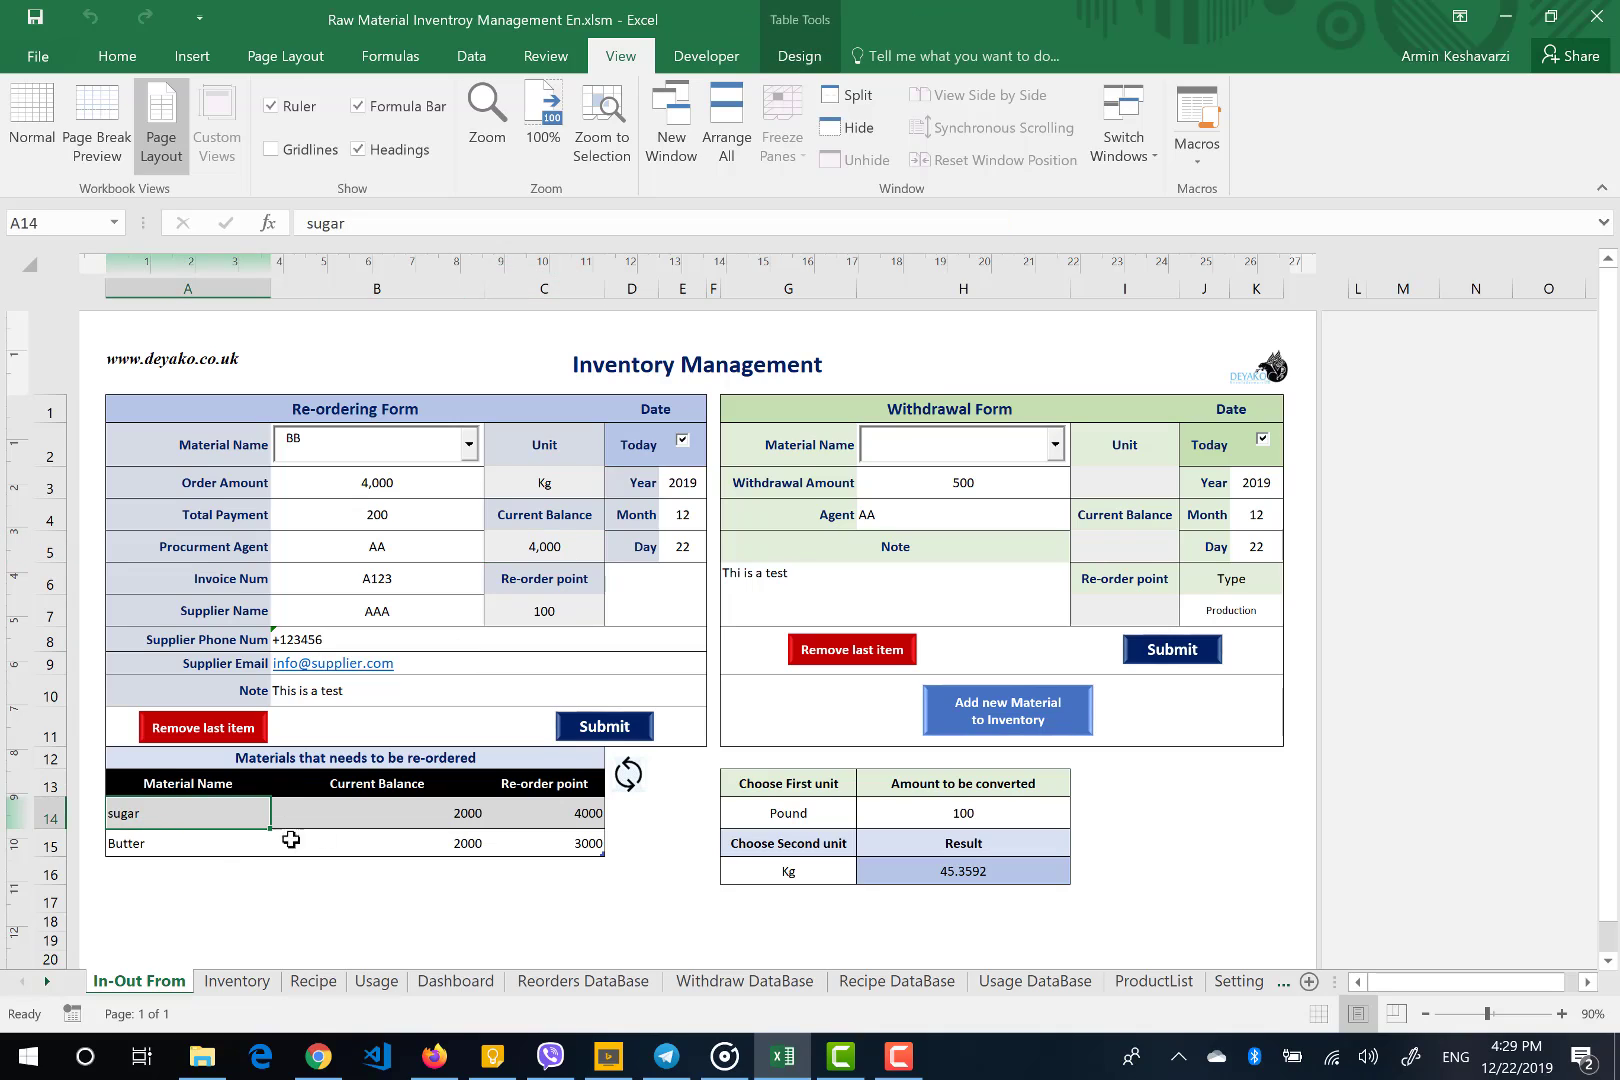
{"action": "left_click", "coordinate": [478, 821]}
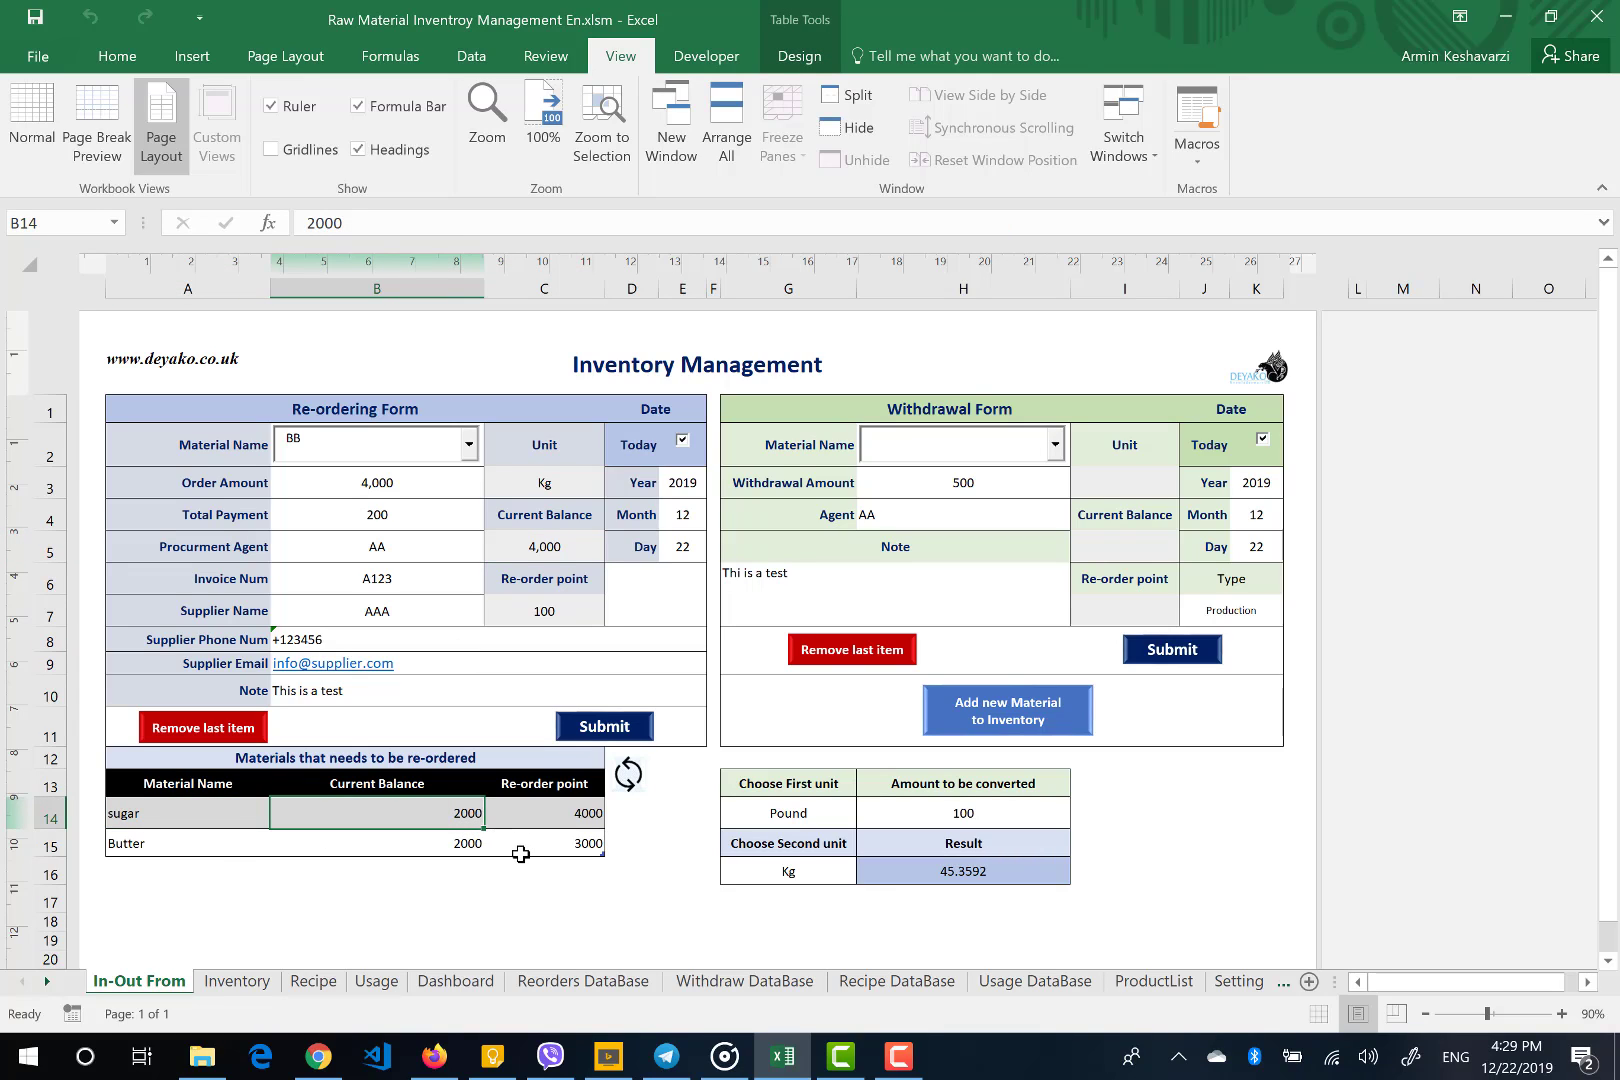
{"action": "left_click", "coordinate": [566, 819]}
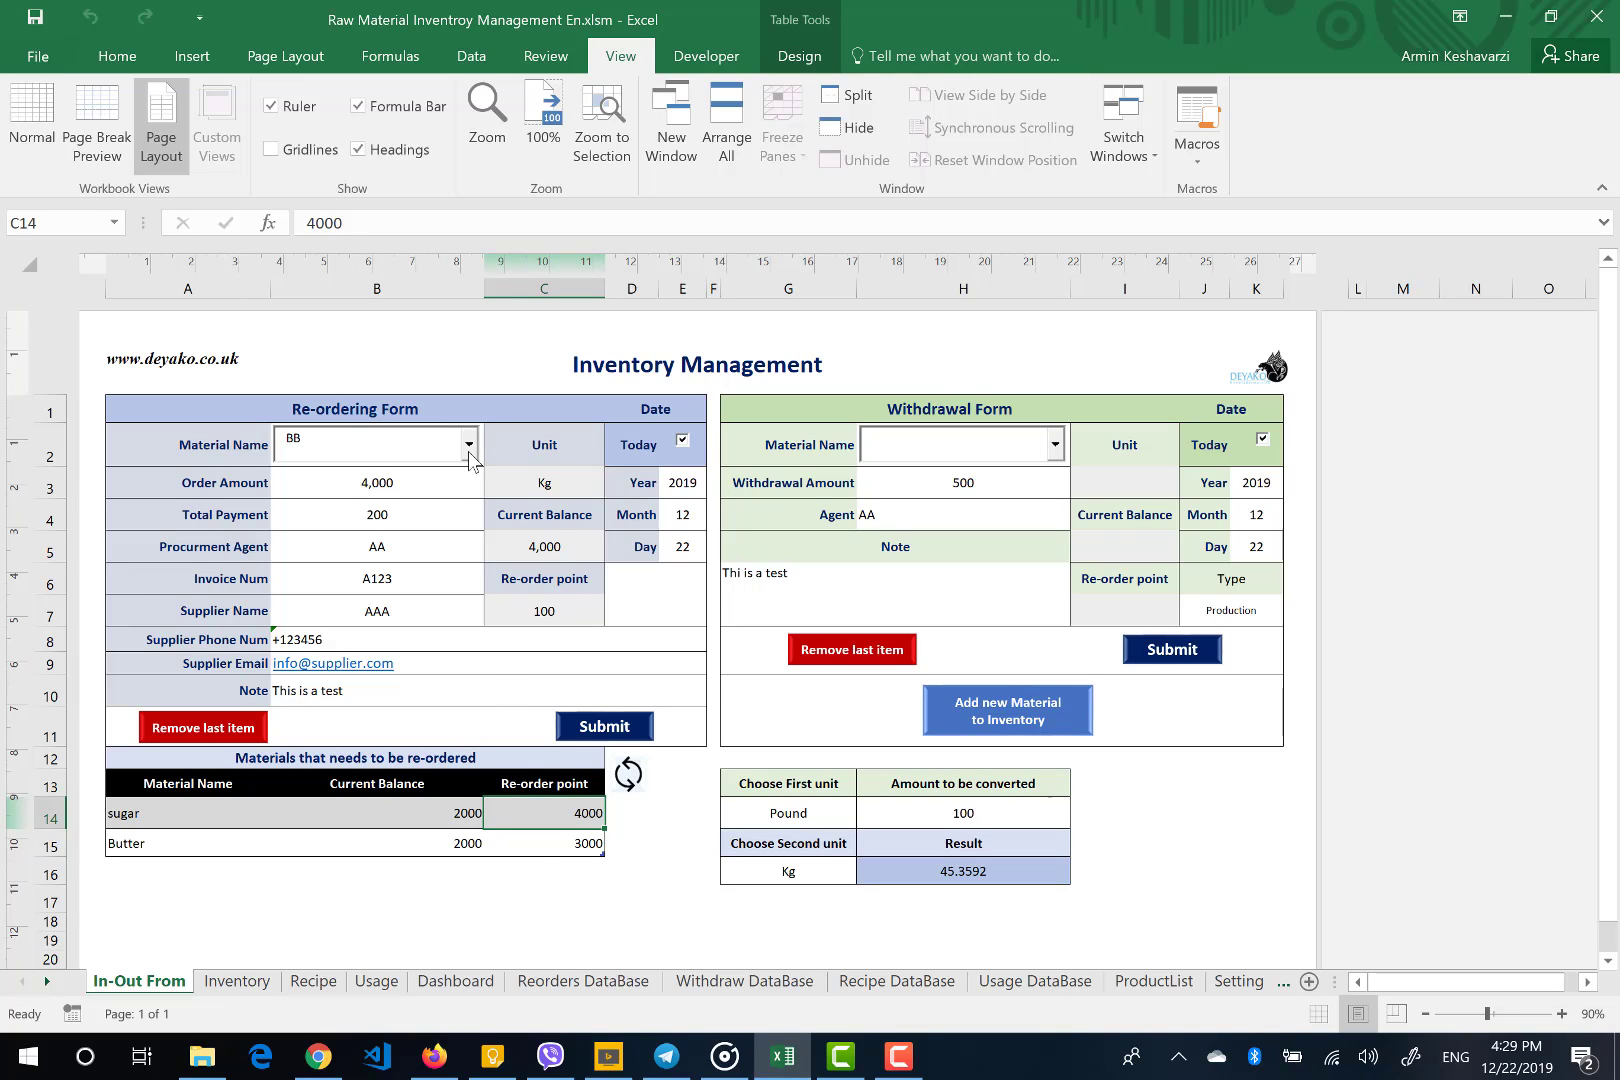
{"action": "left_click", "coordinate": [367, 441]}
{"action": "key", "text": "BackSpace"}
{"action": "key", "text": "BackSpace"}
{"action": "type", "text": "sugar"}
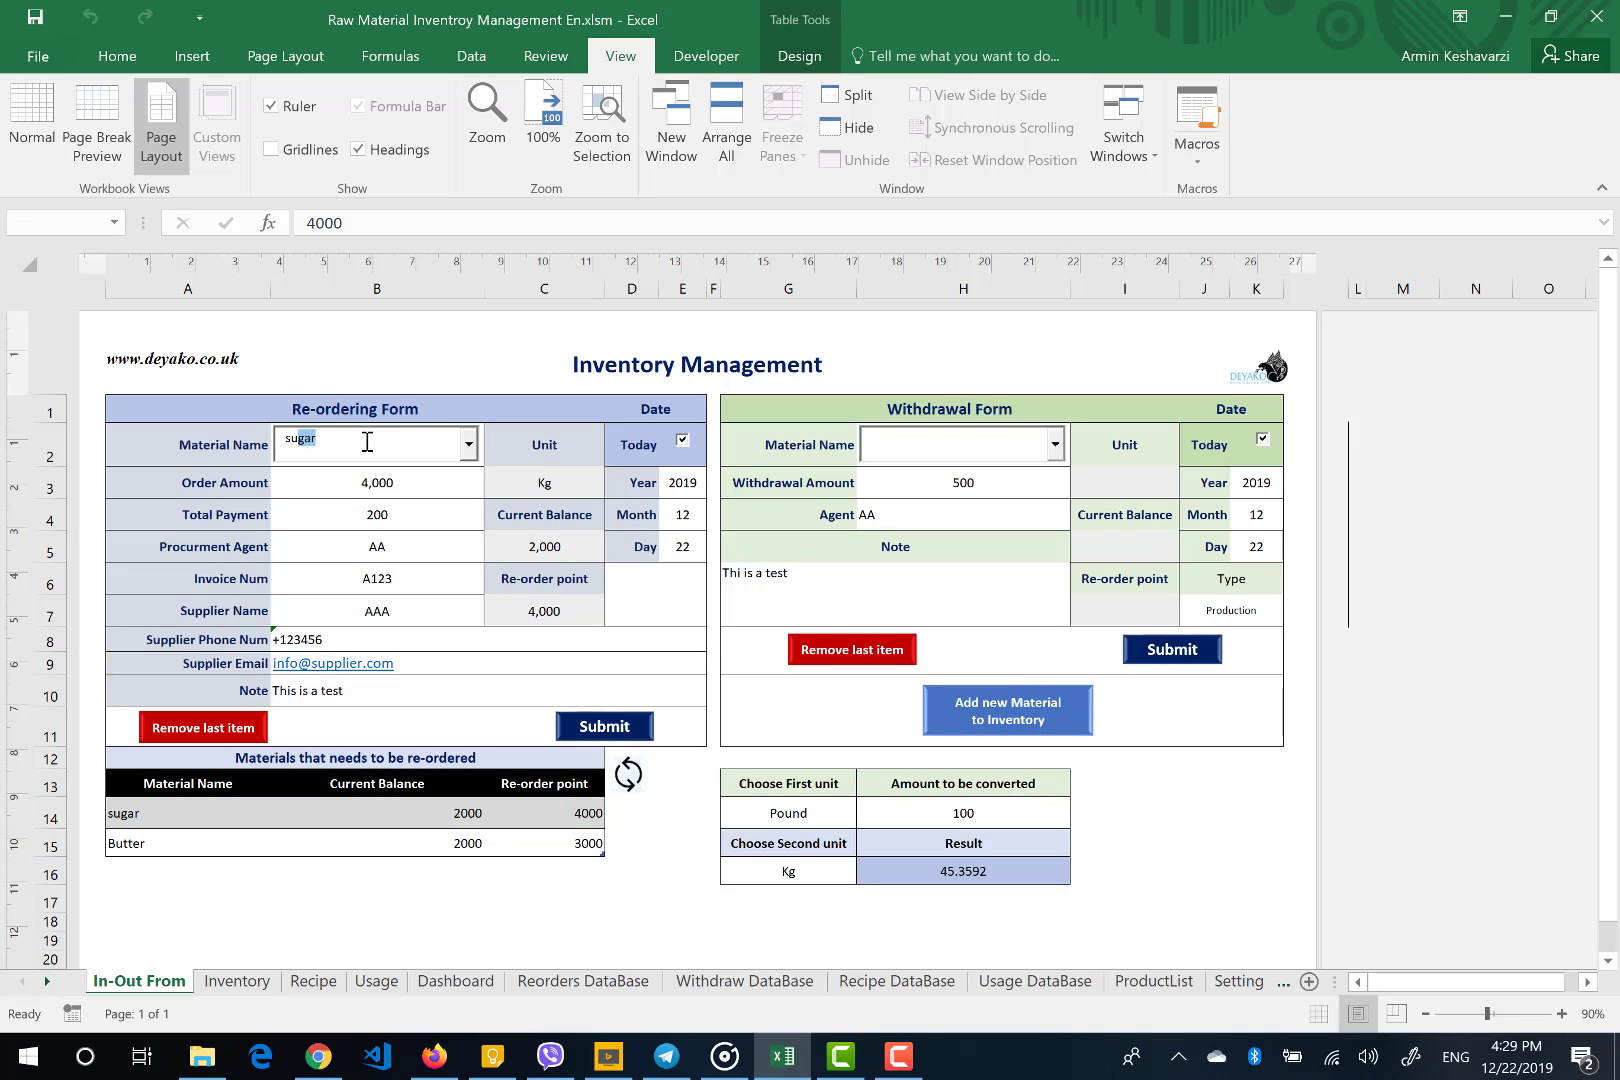
{"action": "left_click", "coordinate": [400, 503]}
{"action": "left_click", "coordinate": [423, 489]}
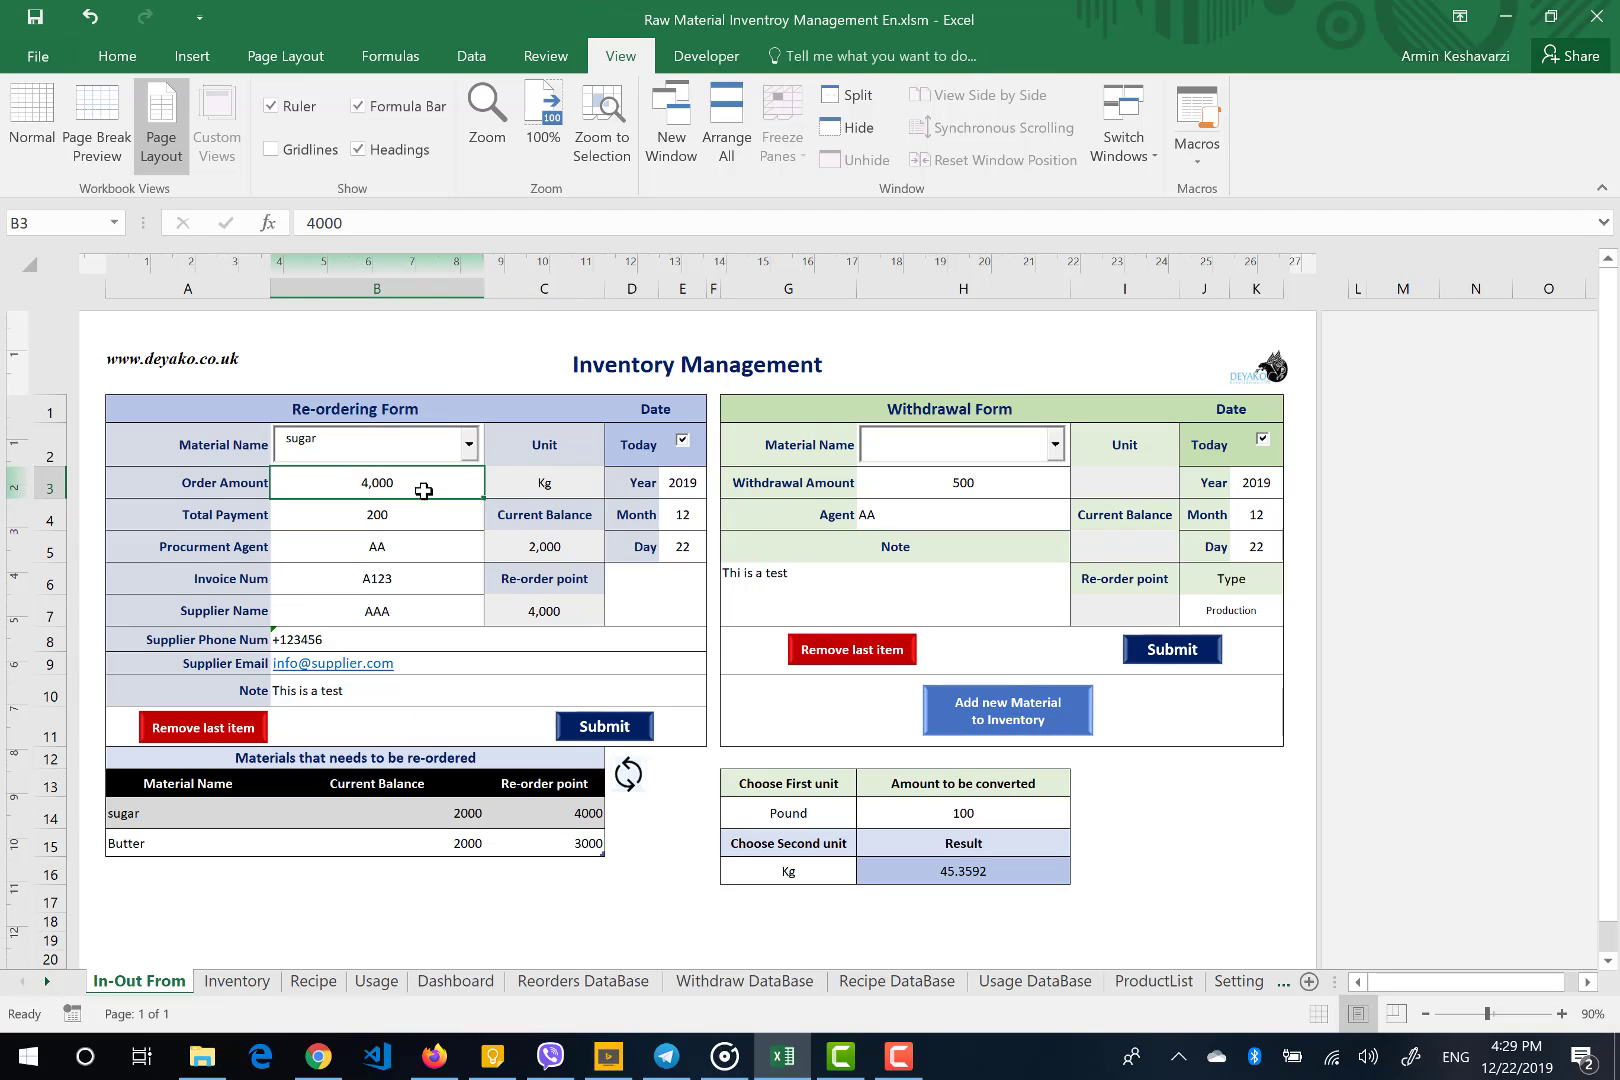
{"action": "type", "text": "3000"}
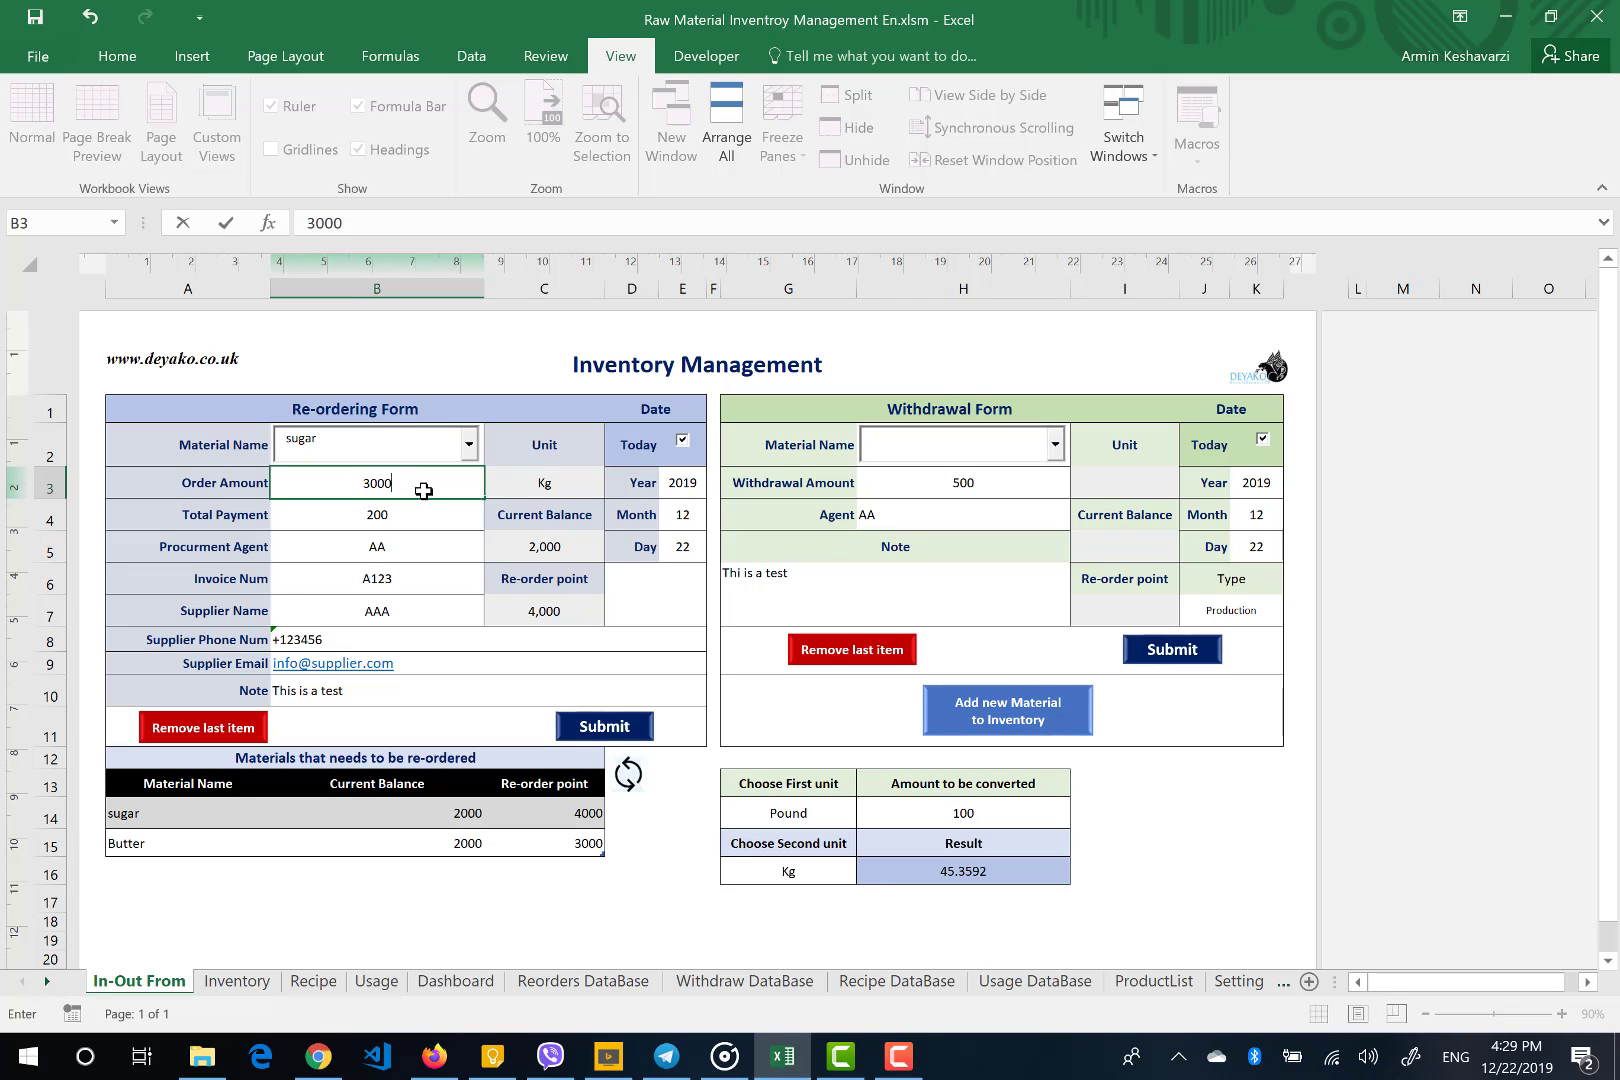
{"action": "key", "text": "Return"}
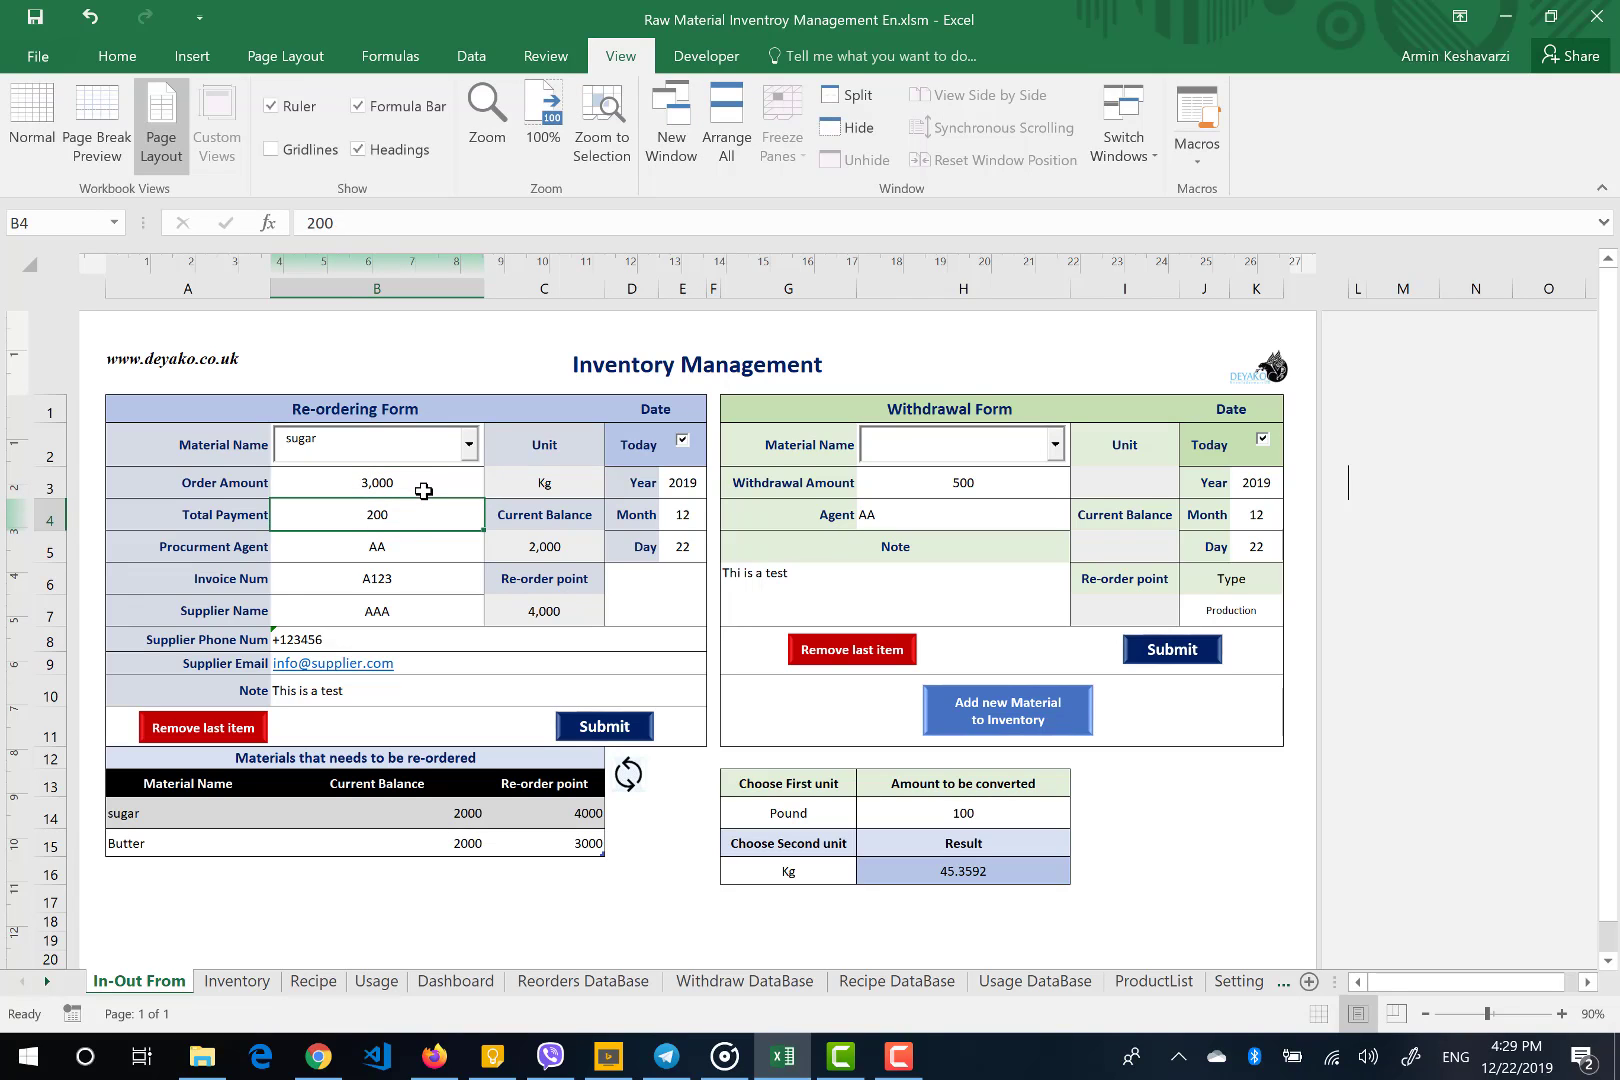
Submit the sugar re-order and check its record in the Reorders DataBase sheet
{"action": "left_click", "coordinate": [549, 544]}
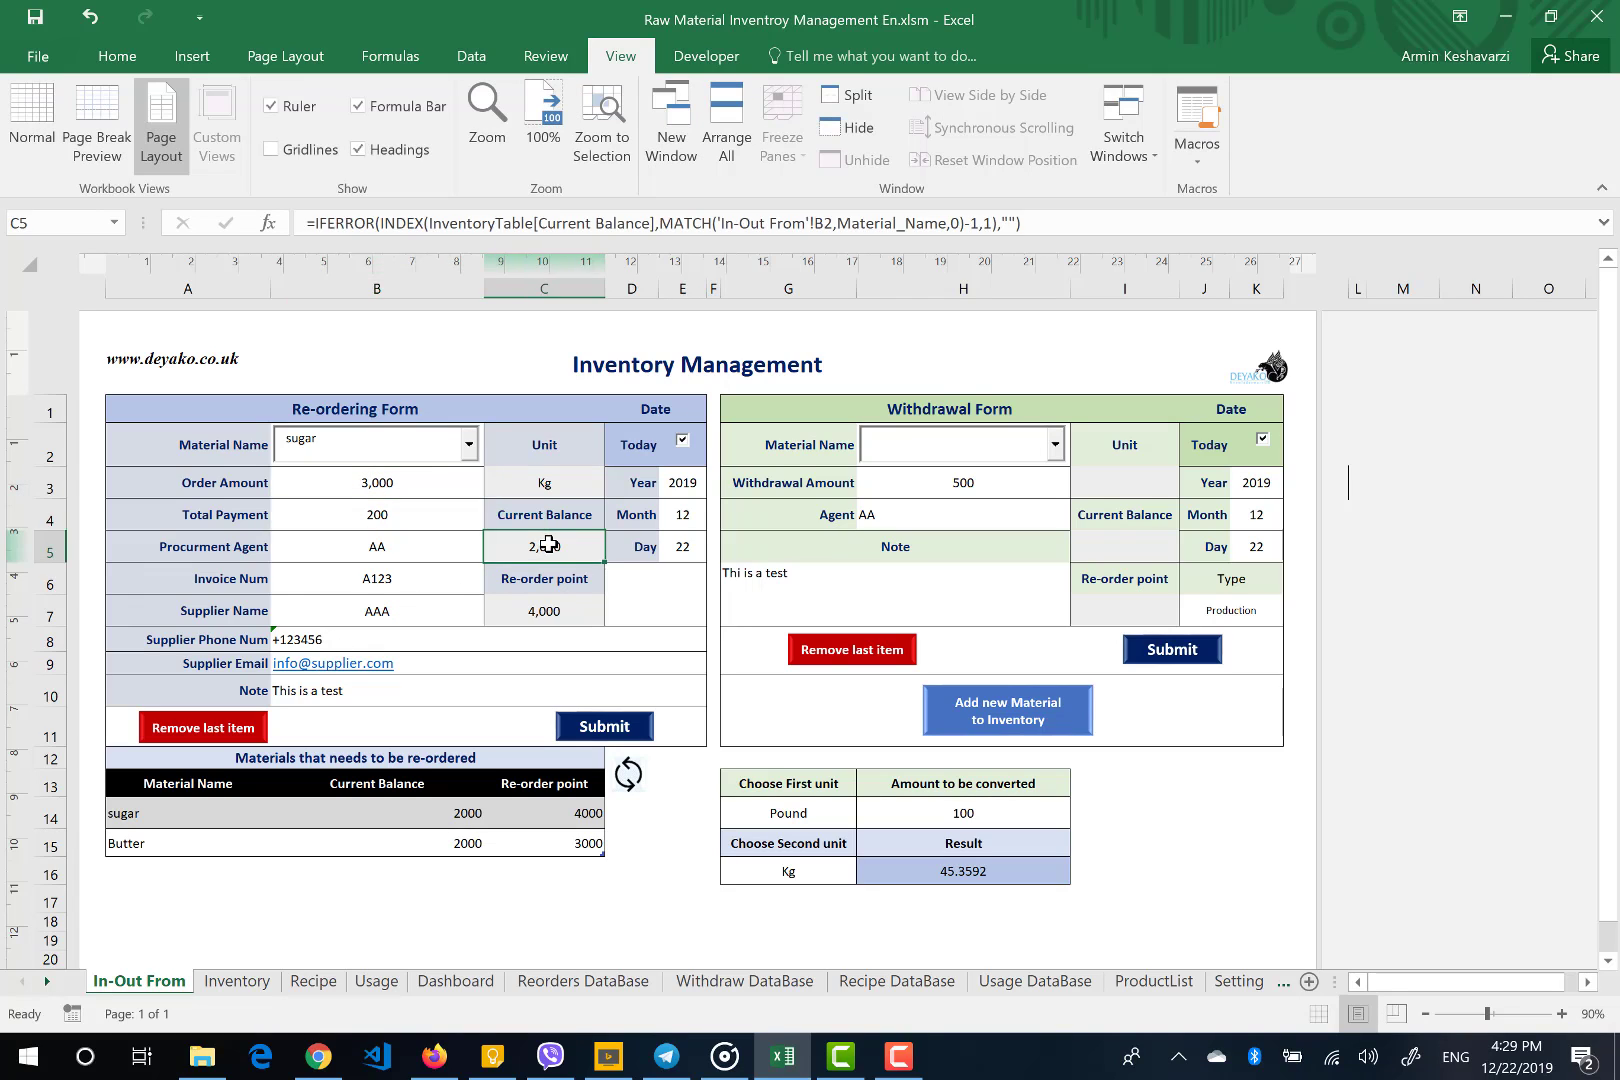
{"action": "left_click", "coordinate": [562, 609]}
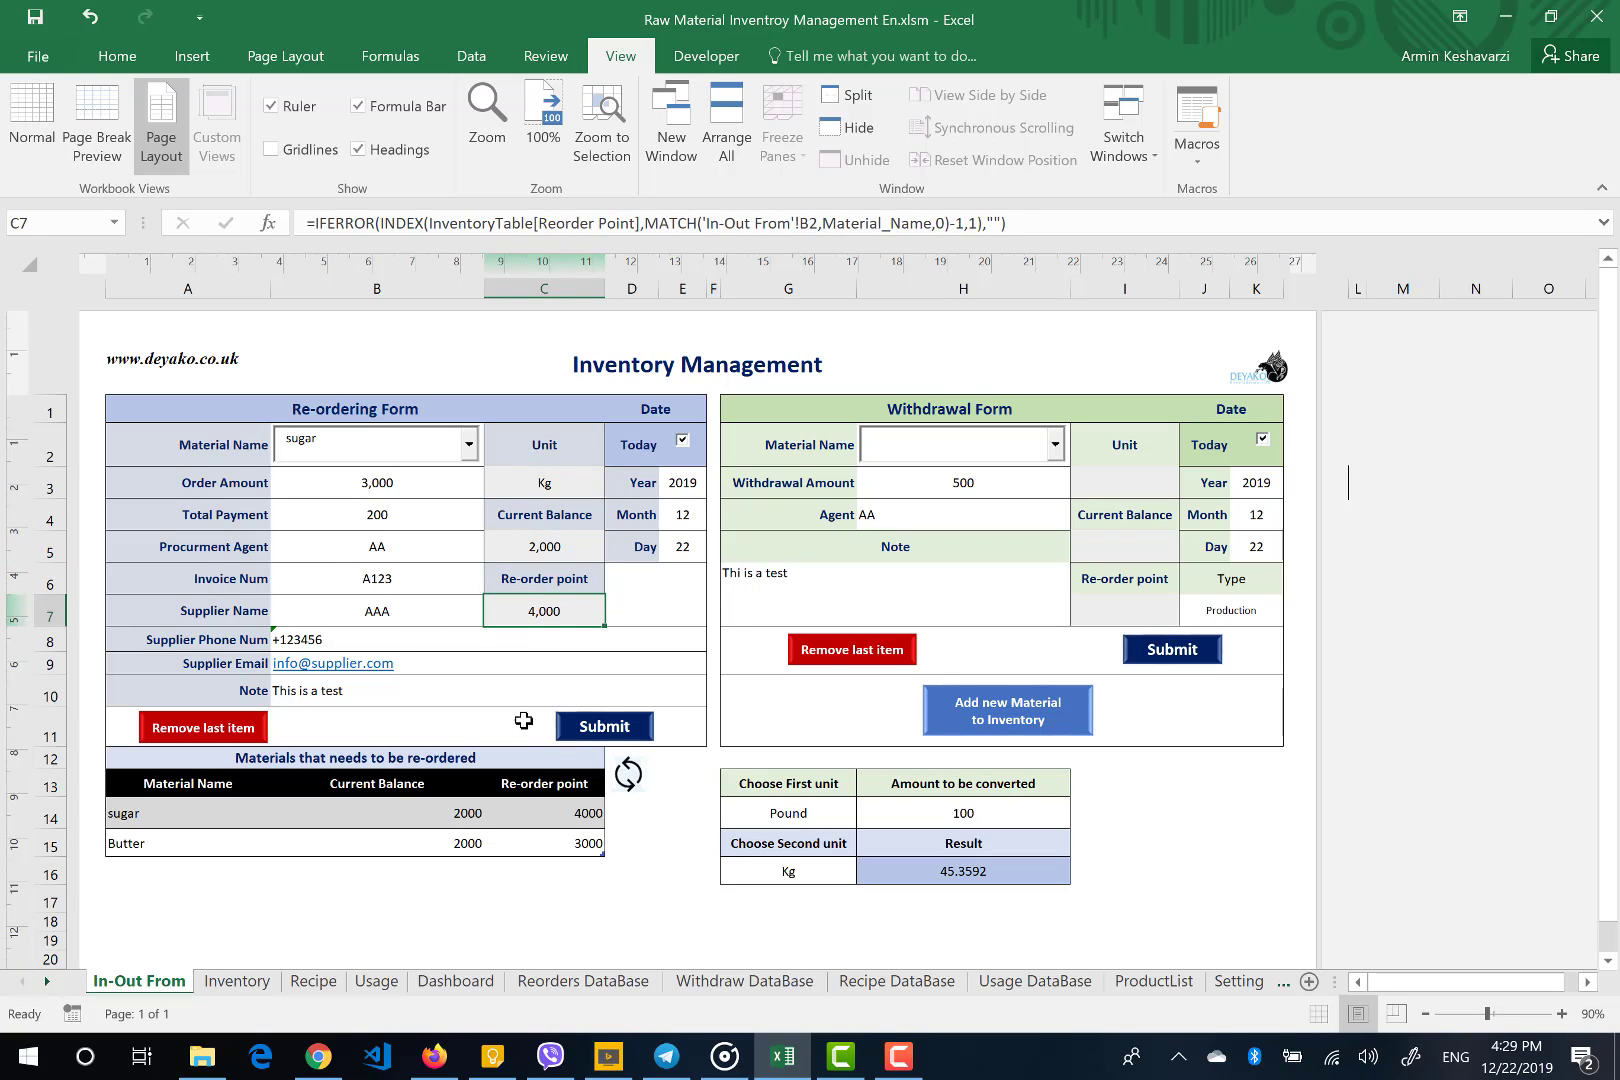
{"action": "left_click", "coordinate": [578, 730]}
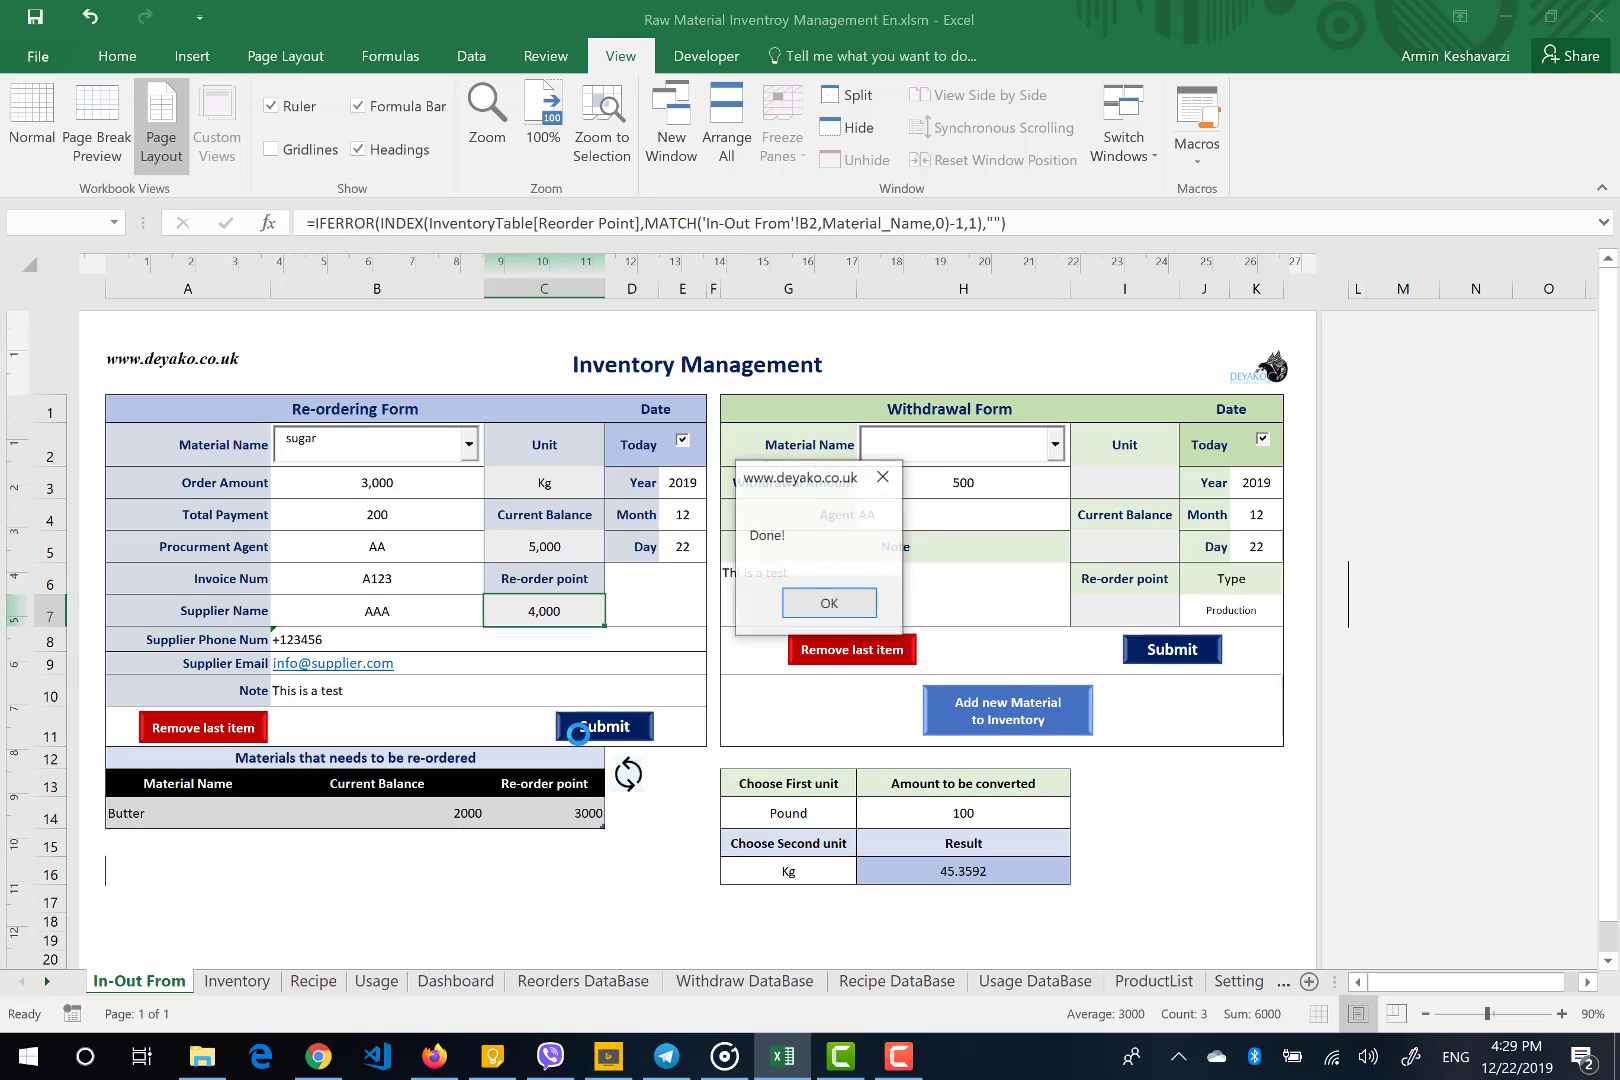
{"action": "left_click", "coordinate": [829, 604]}
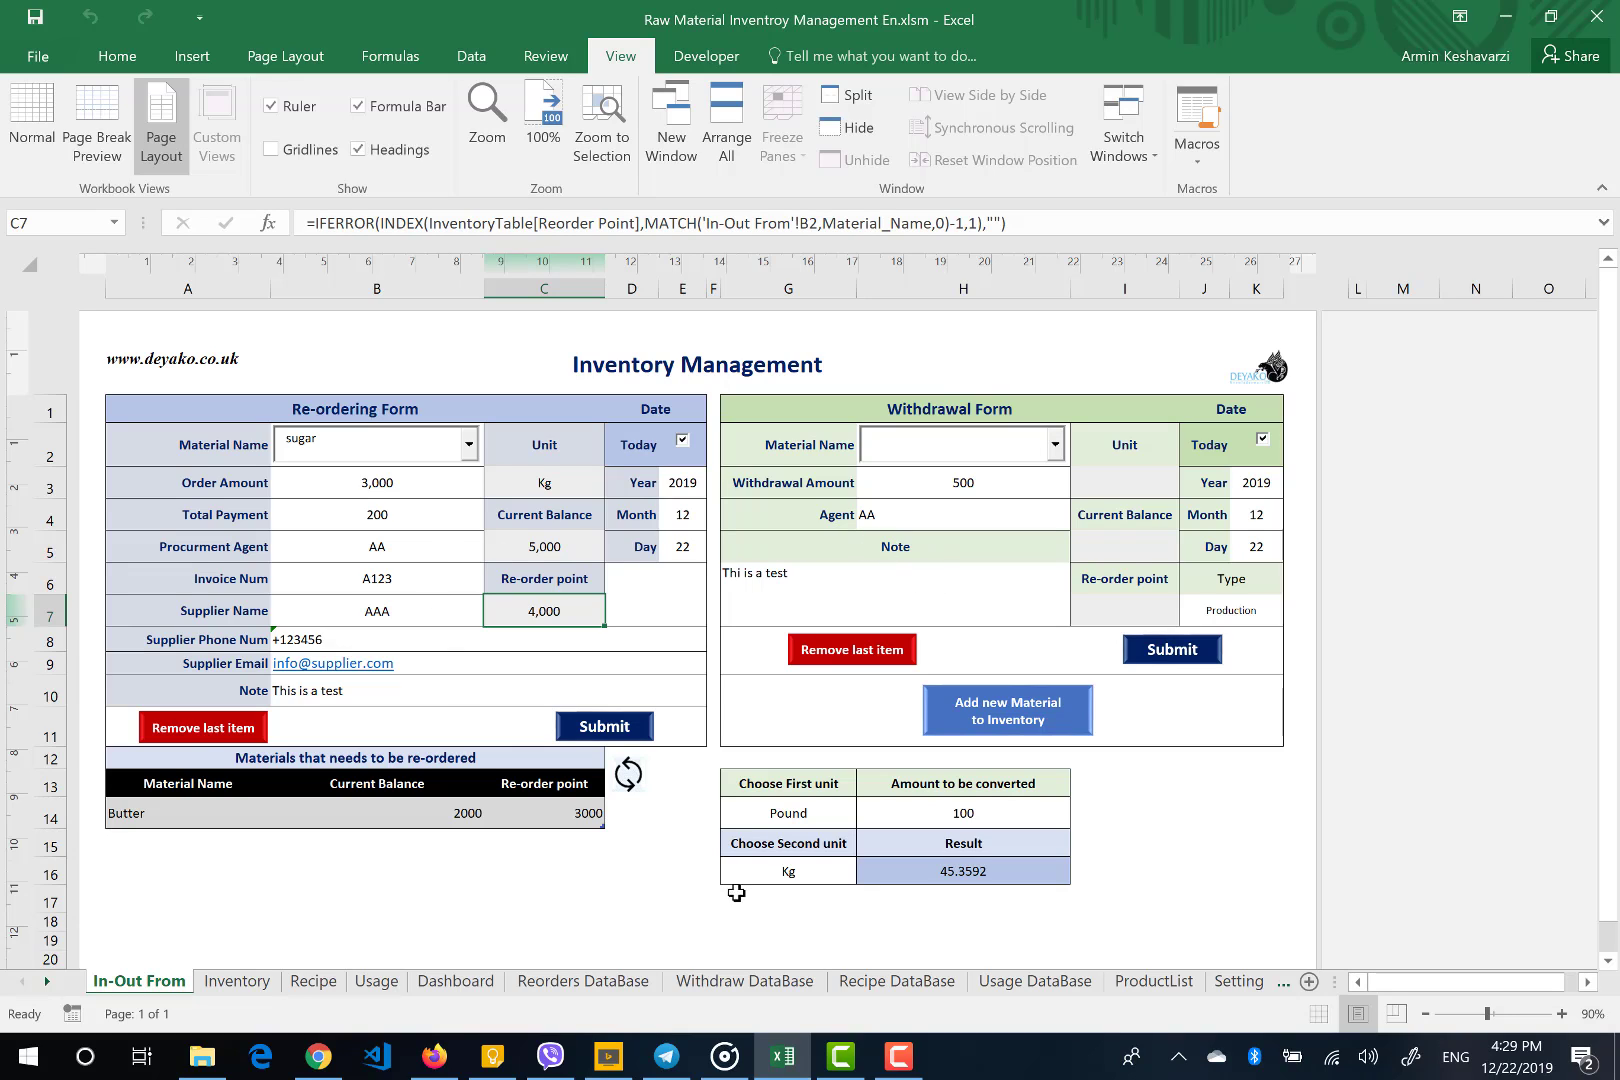
{"action": "left_click", "coordinate": [745, 983]}
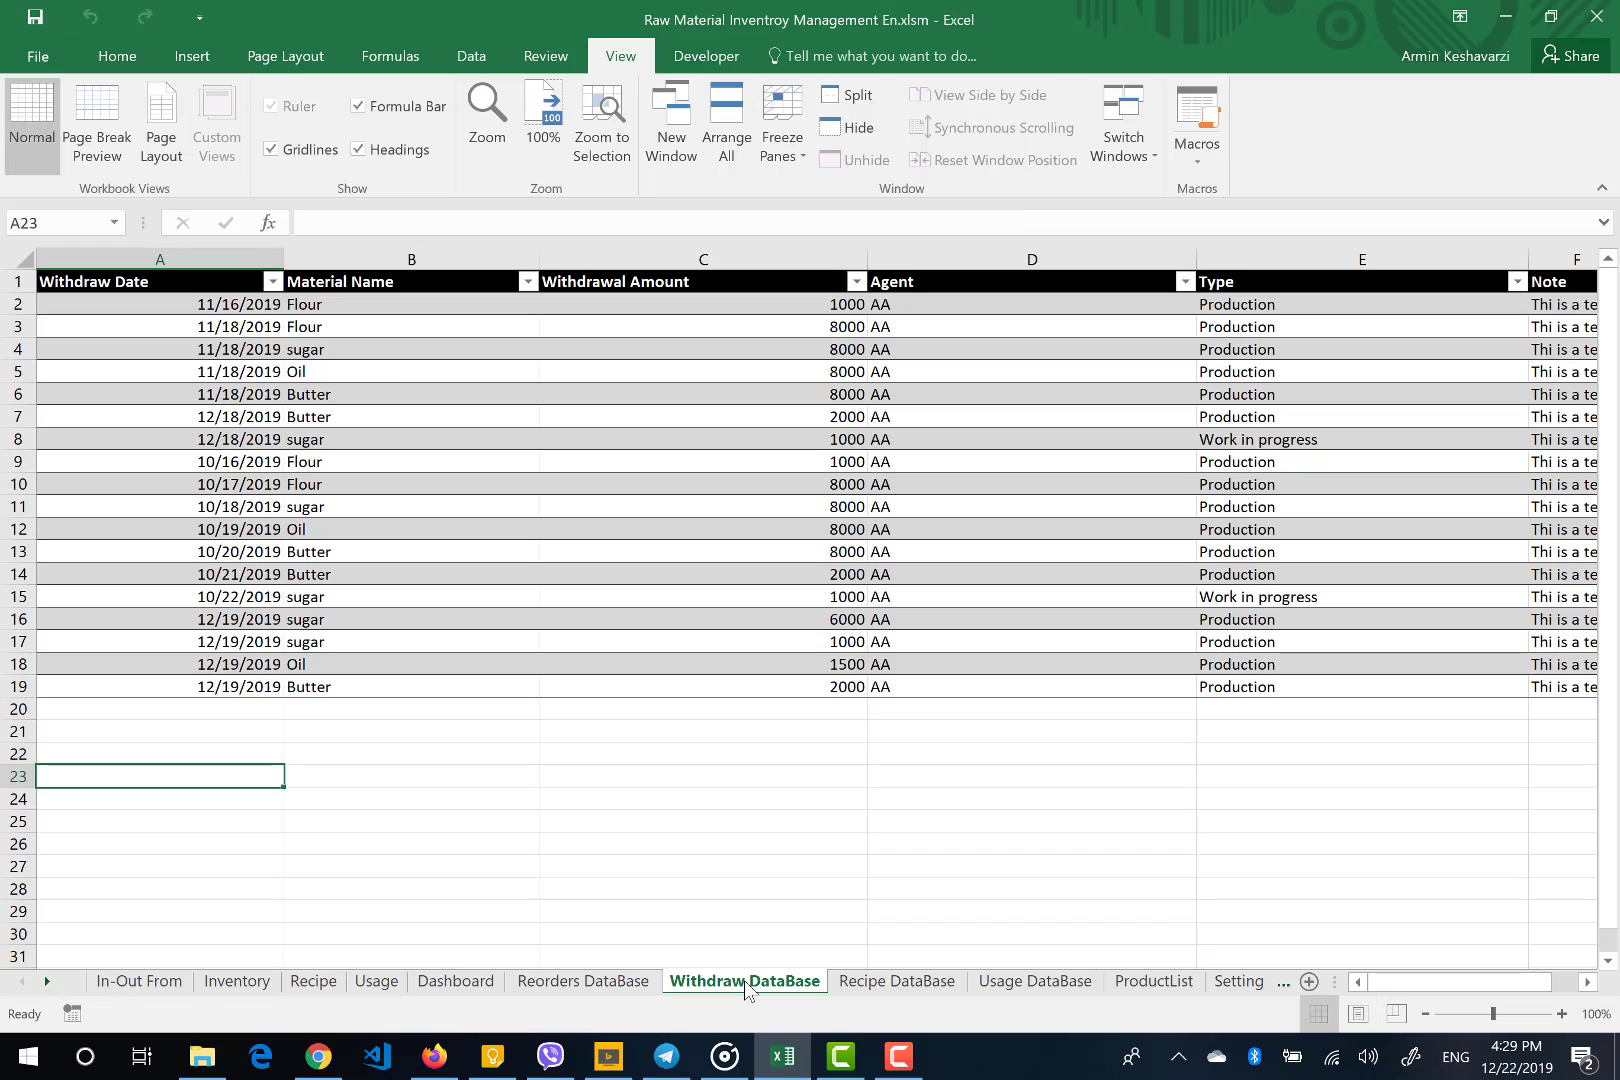
{"action": "left_click", "coordinate": [619, 985]}
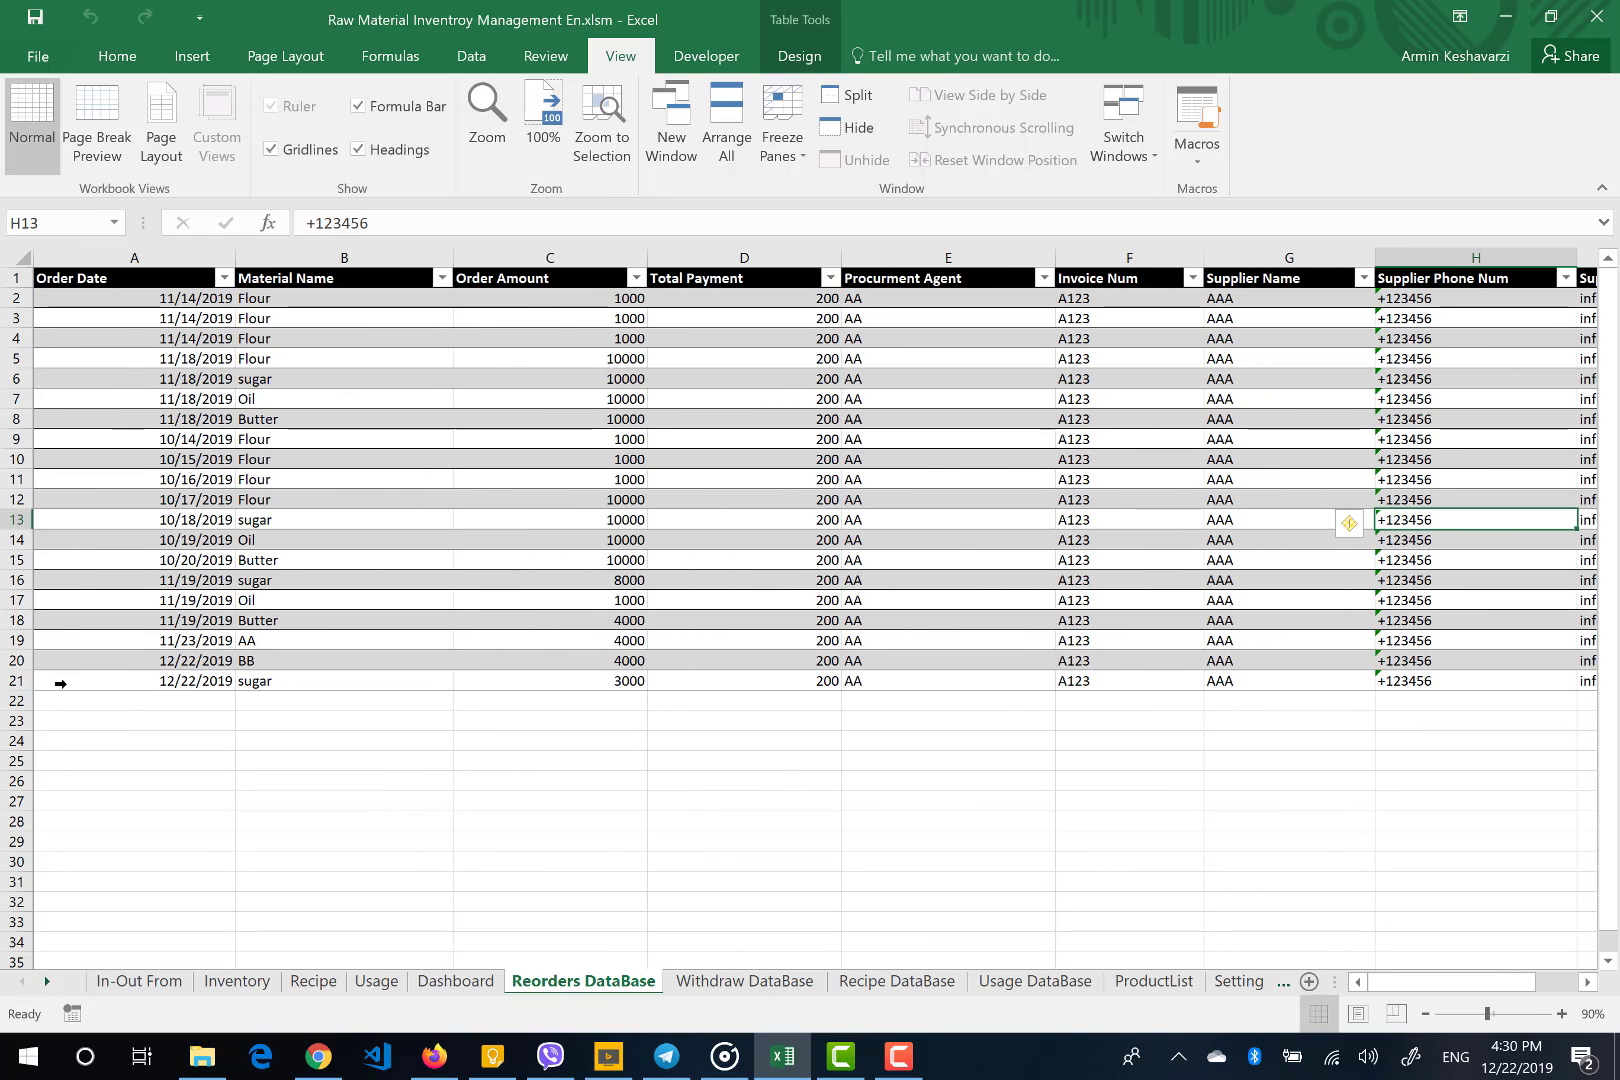
Choose AA as the Re-ordering Form's material on the In-Out From sheet and remove the last re-order item
{"action": "left_click", "coordinate": [125, 981]}
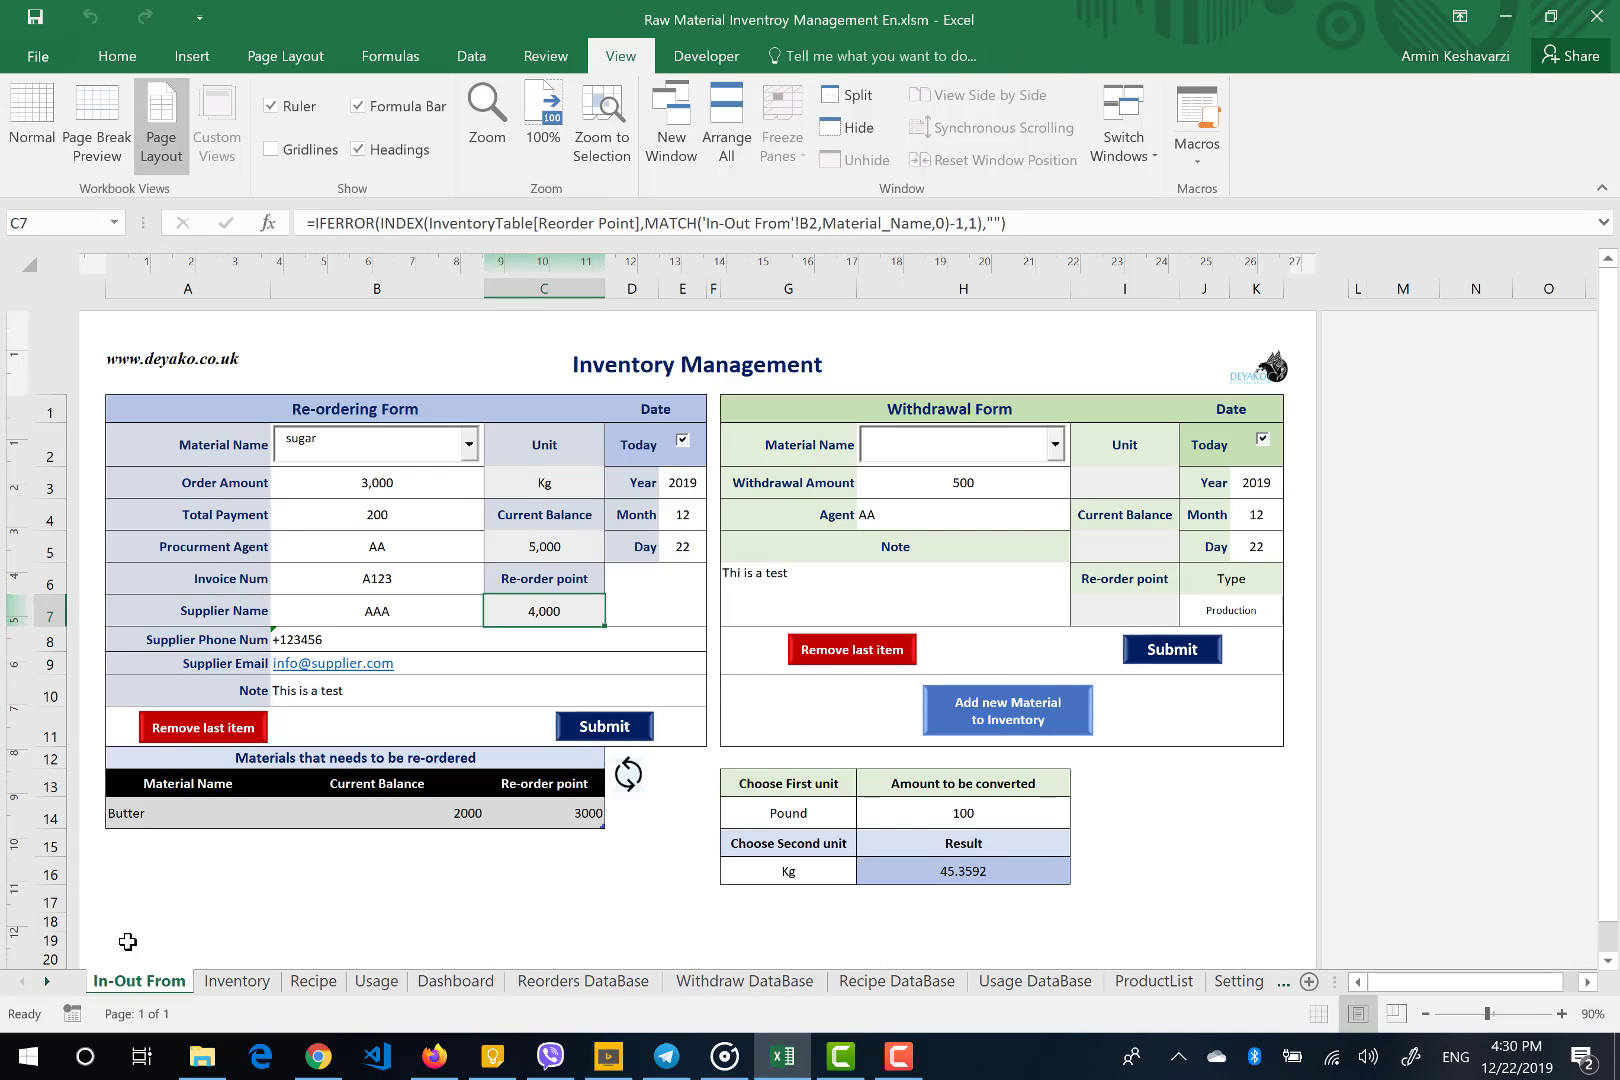
{"action": "left_click", "coordinate": [468, 444]}
{"action": "left_click", "coordinate": [340, 524]}
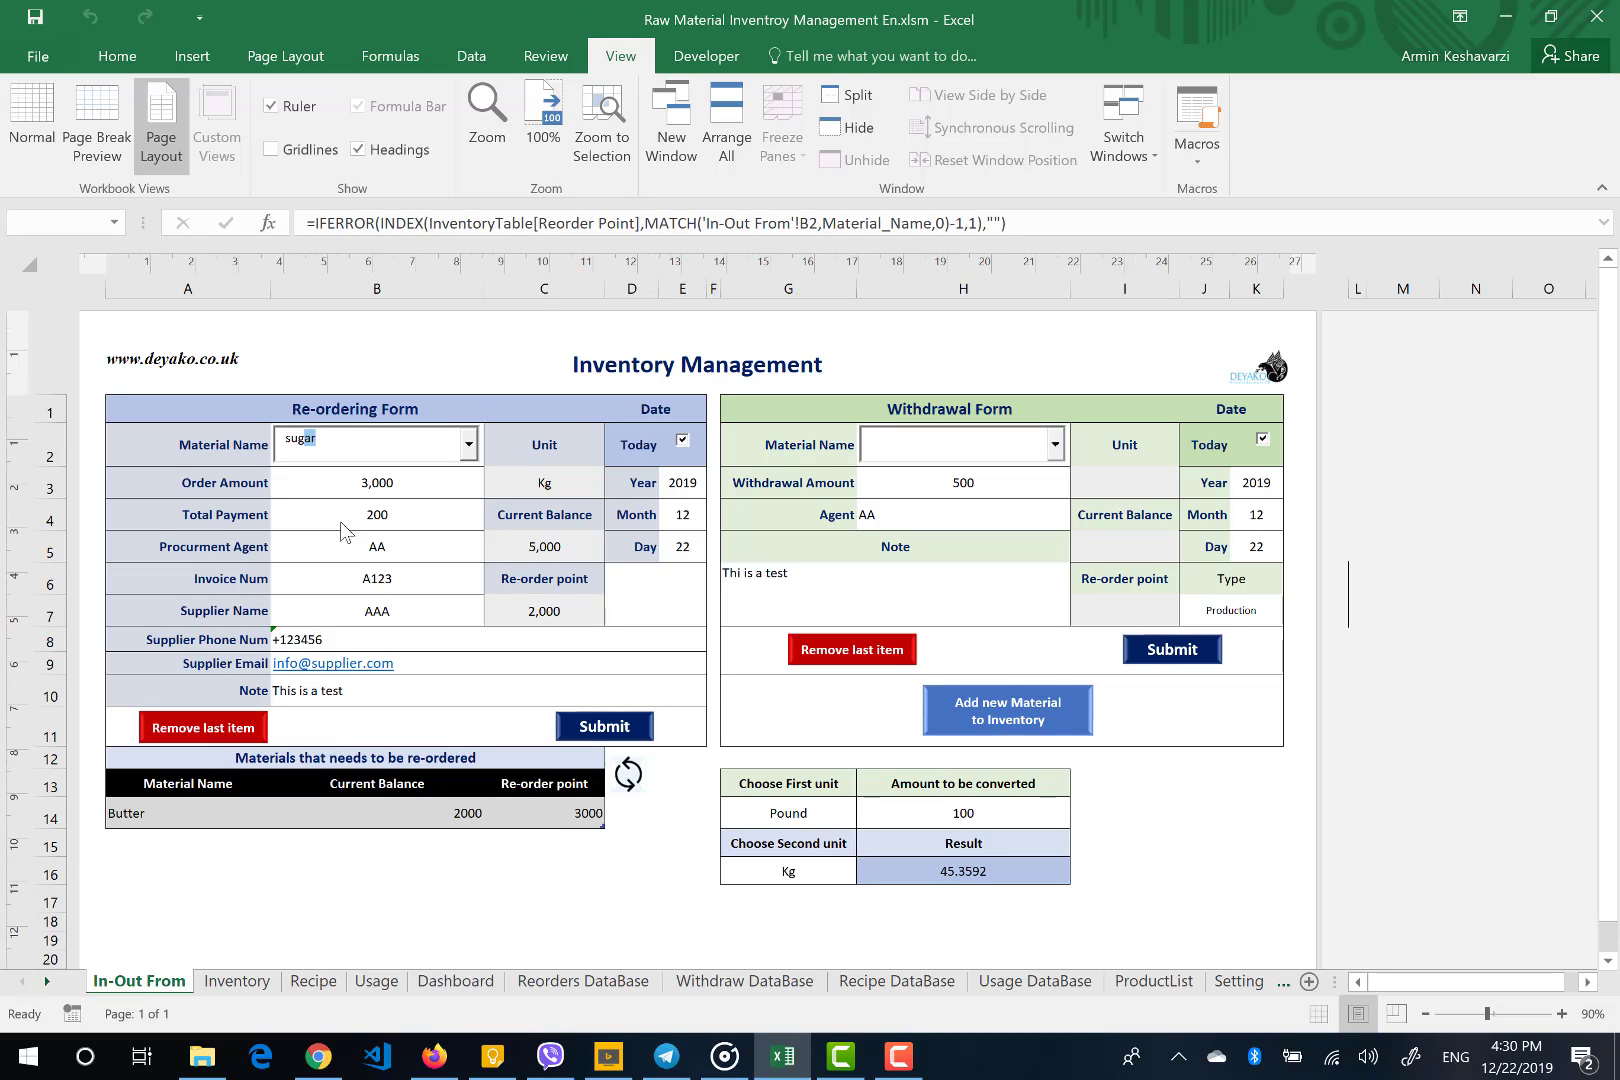
{"action": "left_click", "coordinate": [216, 735]}
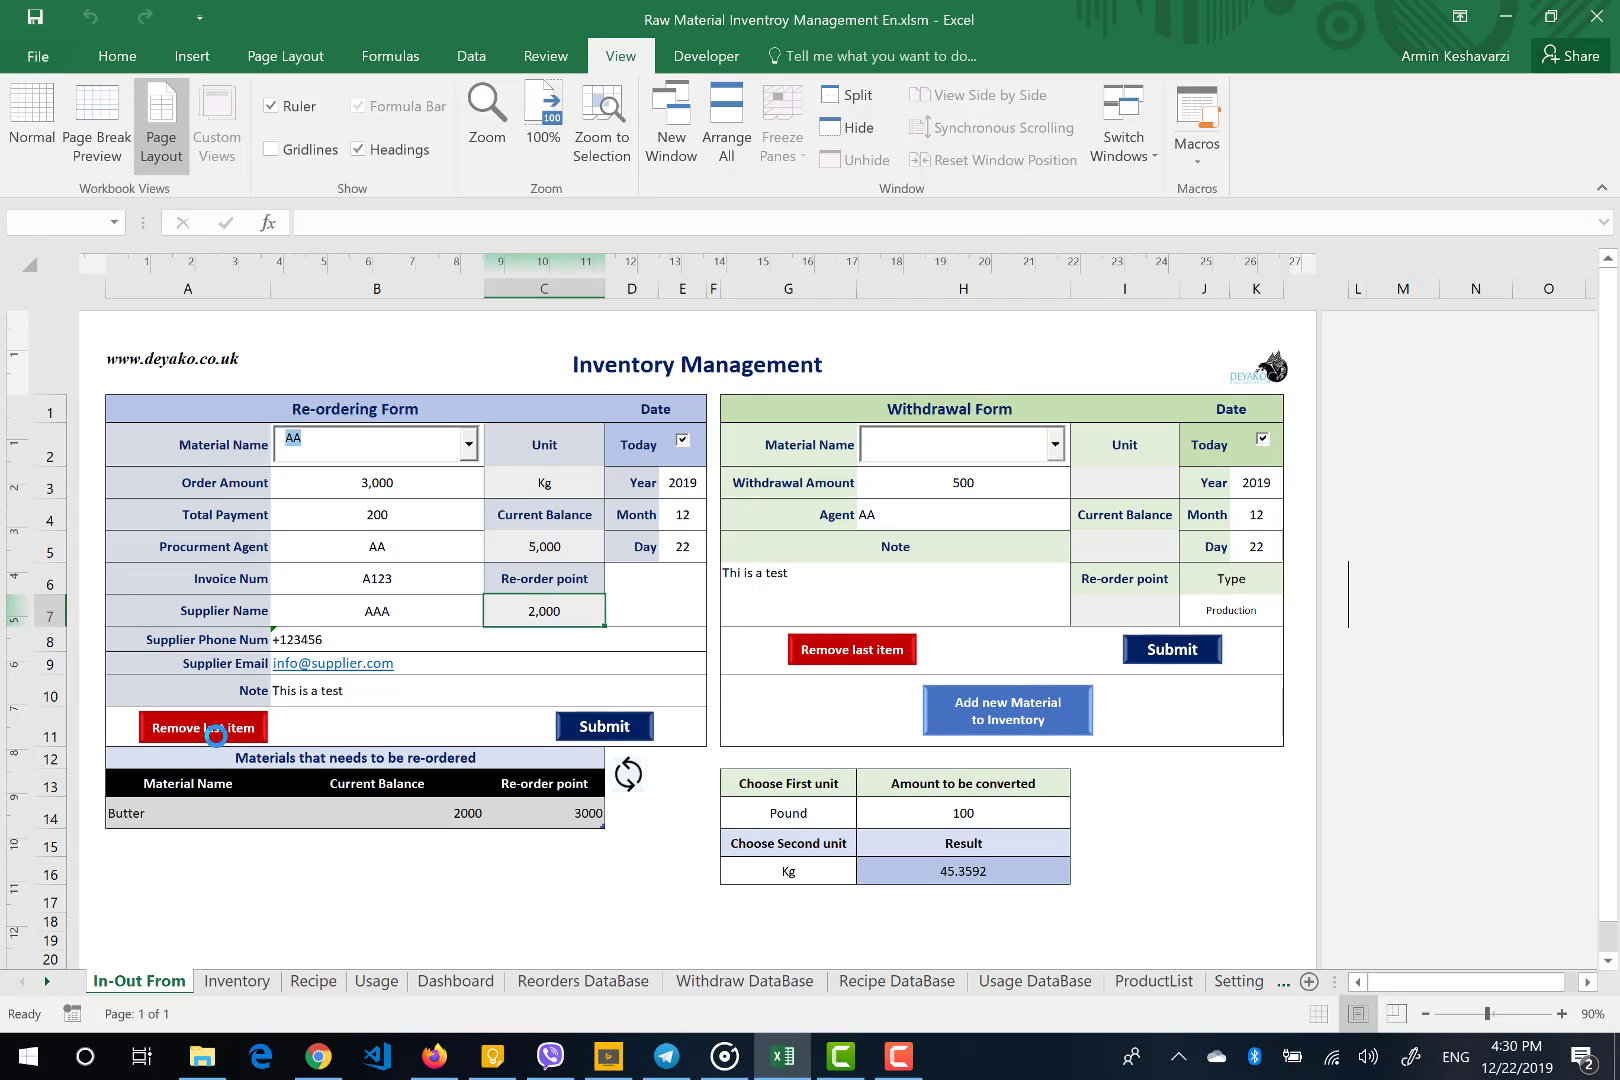
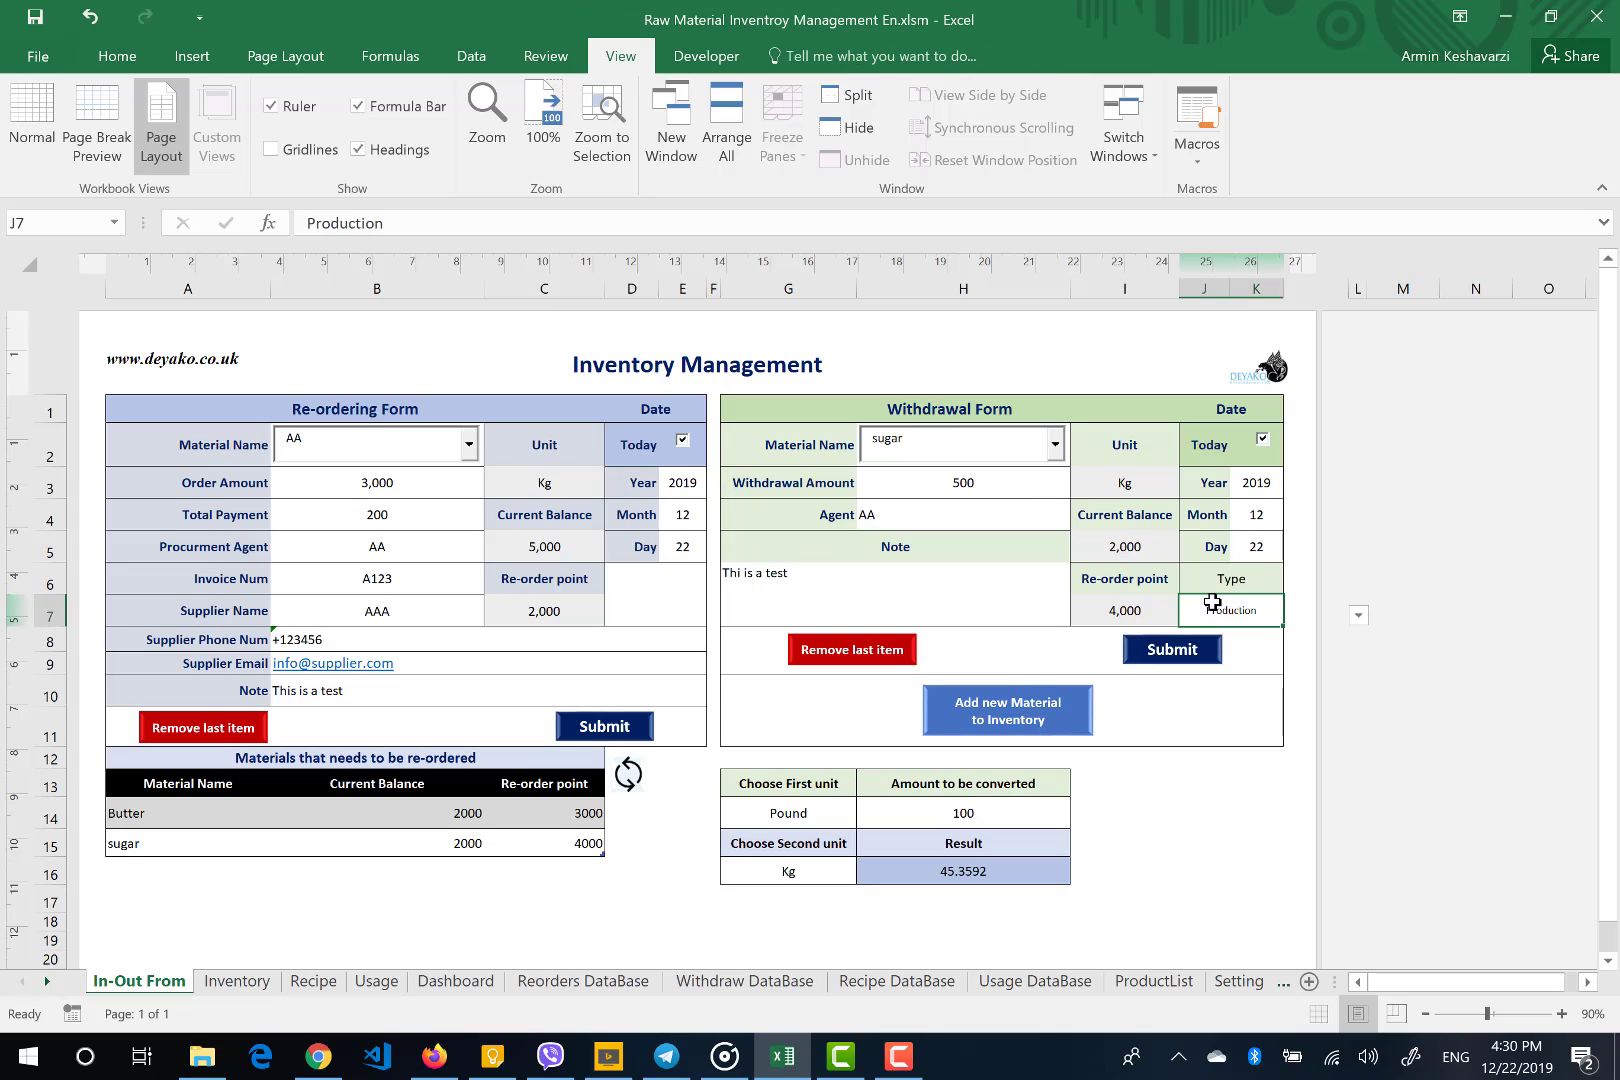
Select Production as the Withdrawal Form's Type and compare the form with the Used Raw Materials table on the Usage sheet
{"action": "left_click", "coordinate": [1358, 616]}
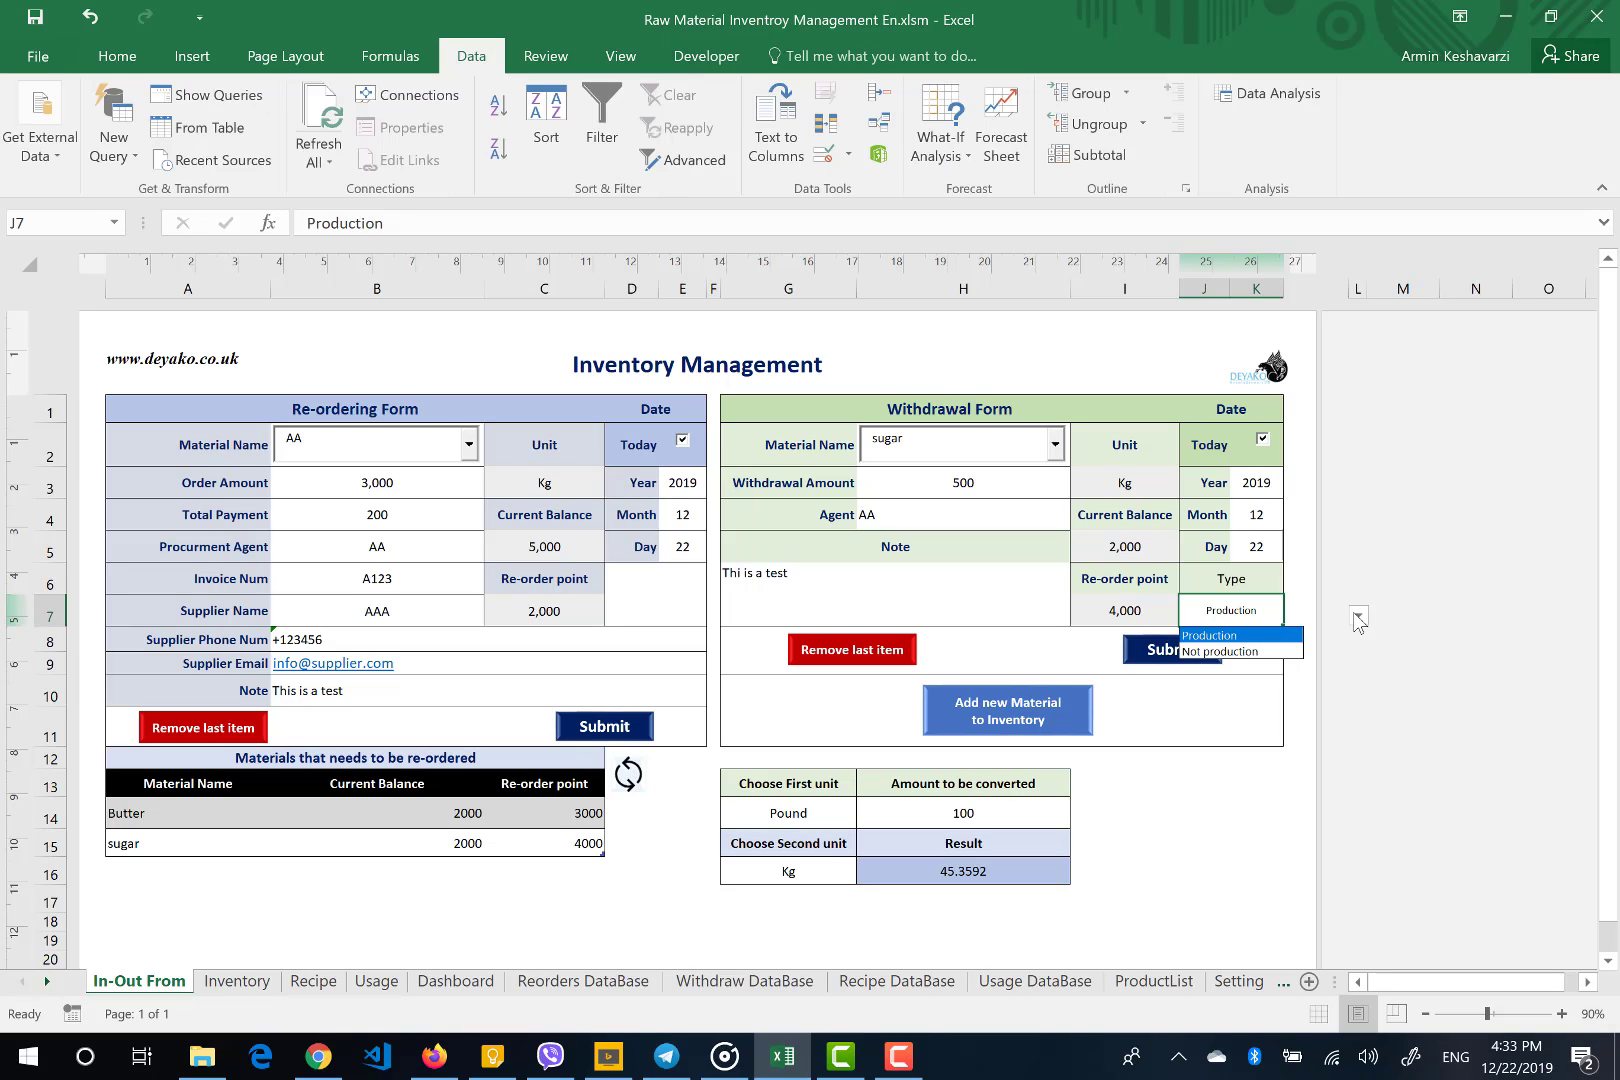
{"action": "left_click", "coordinate": [1257, 638]}
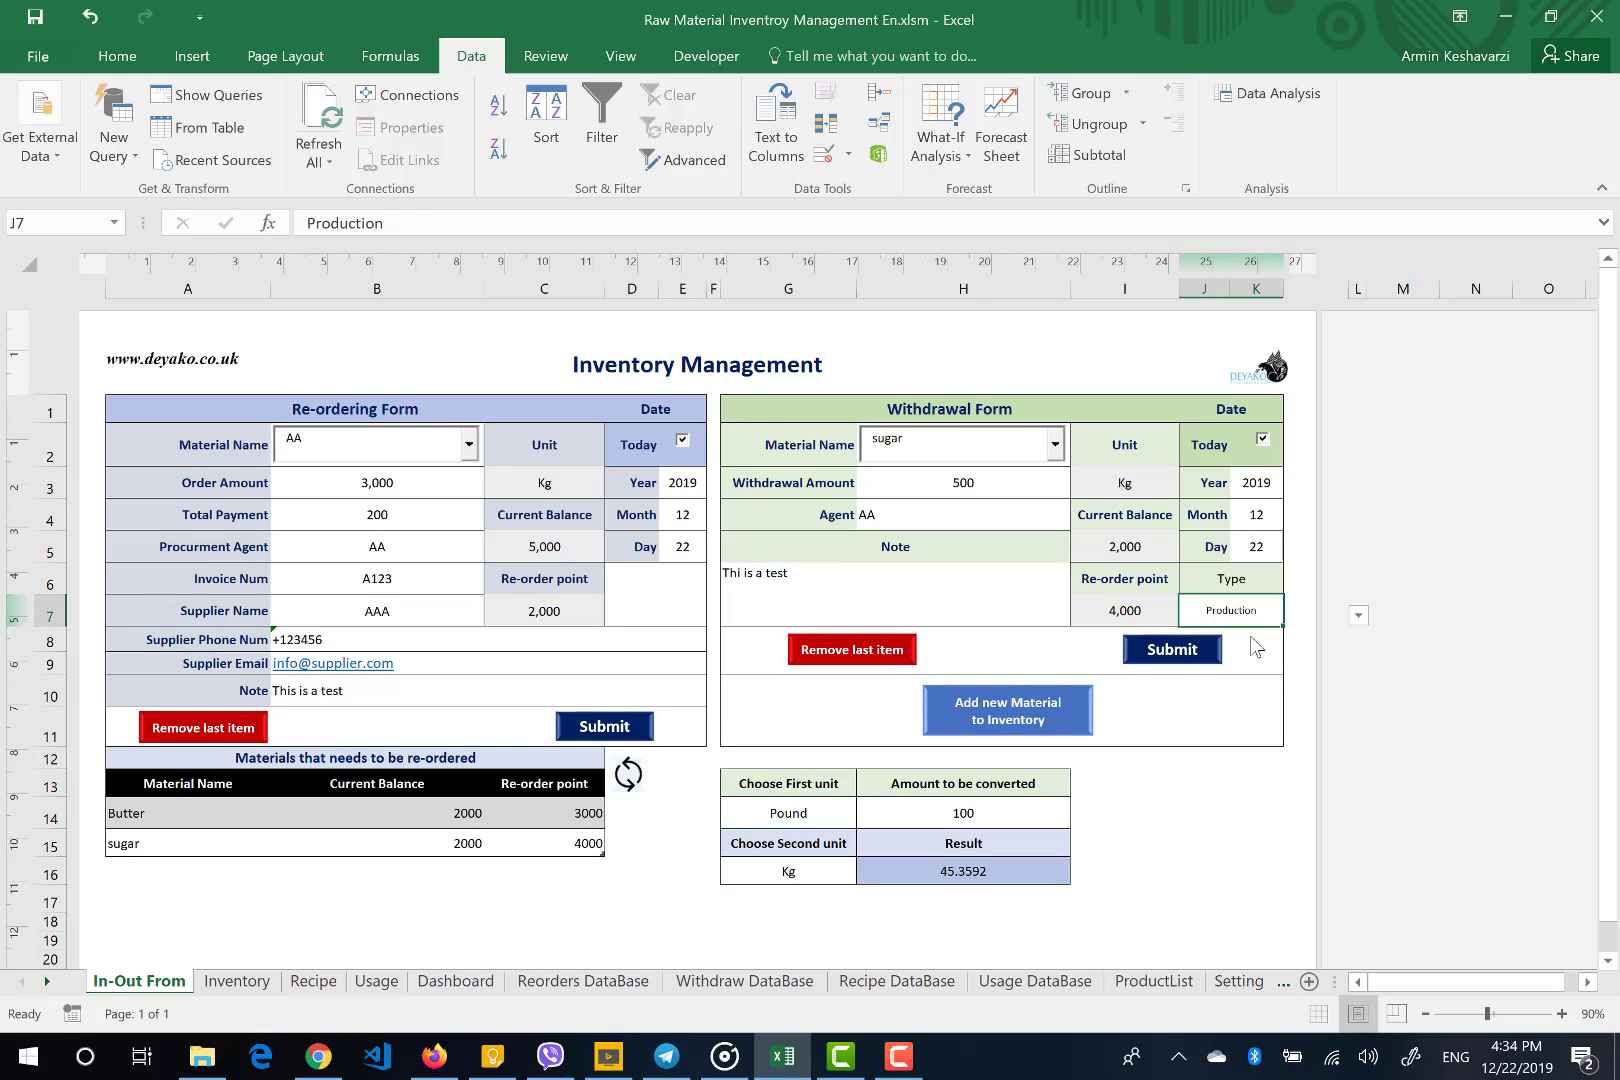
{"action": "left_click", "coordinate": [380, 982]}
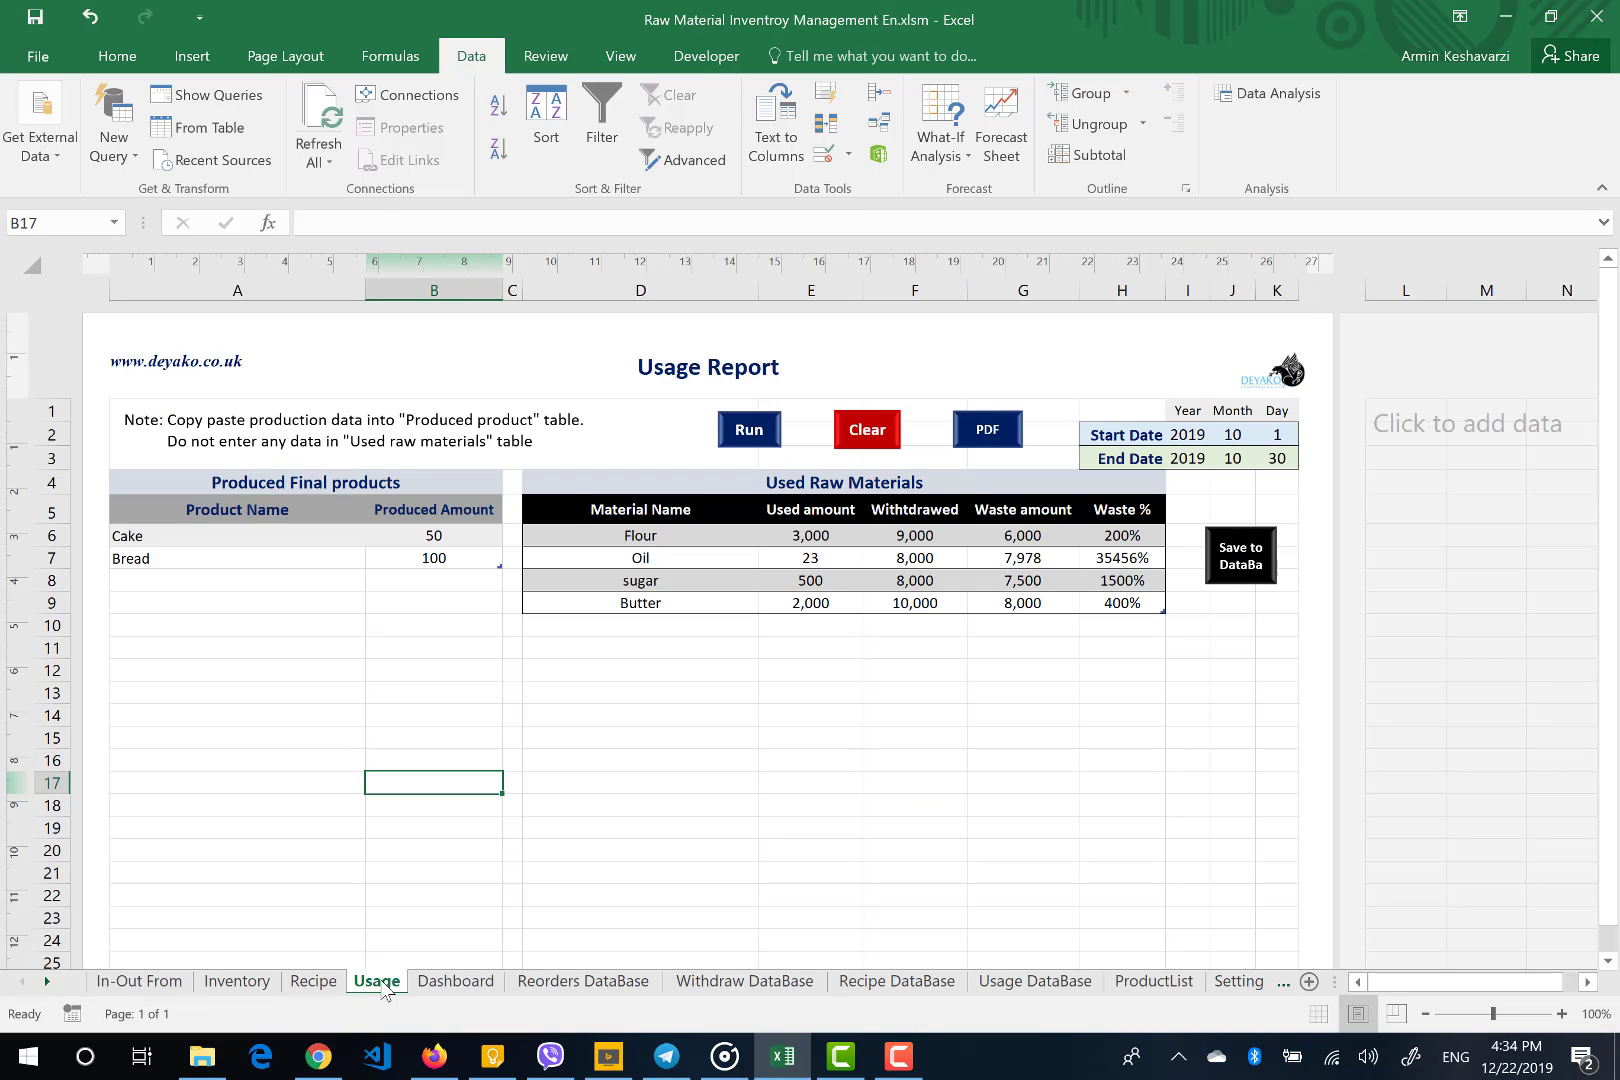
{"action": "left_click", "coordinate": [140, 982]}
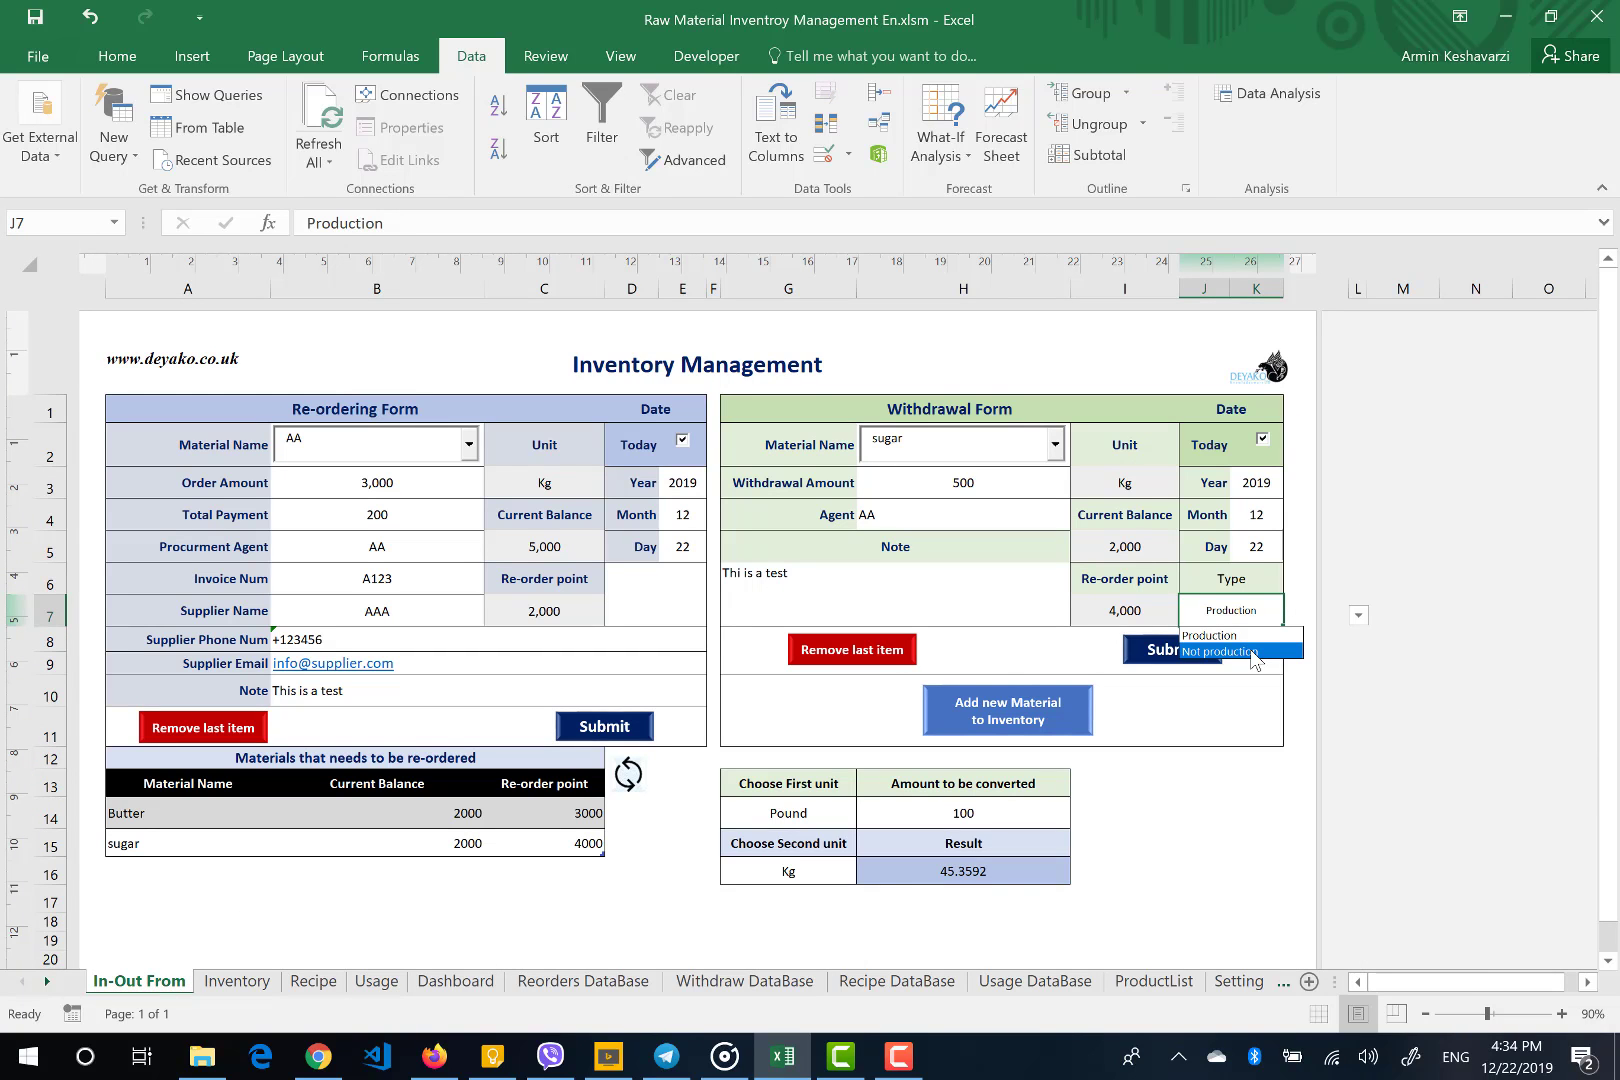
{"action": "left_click", "coordinate": [378, 987]}
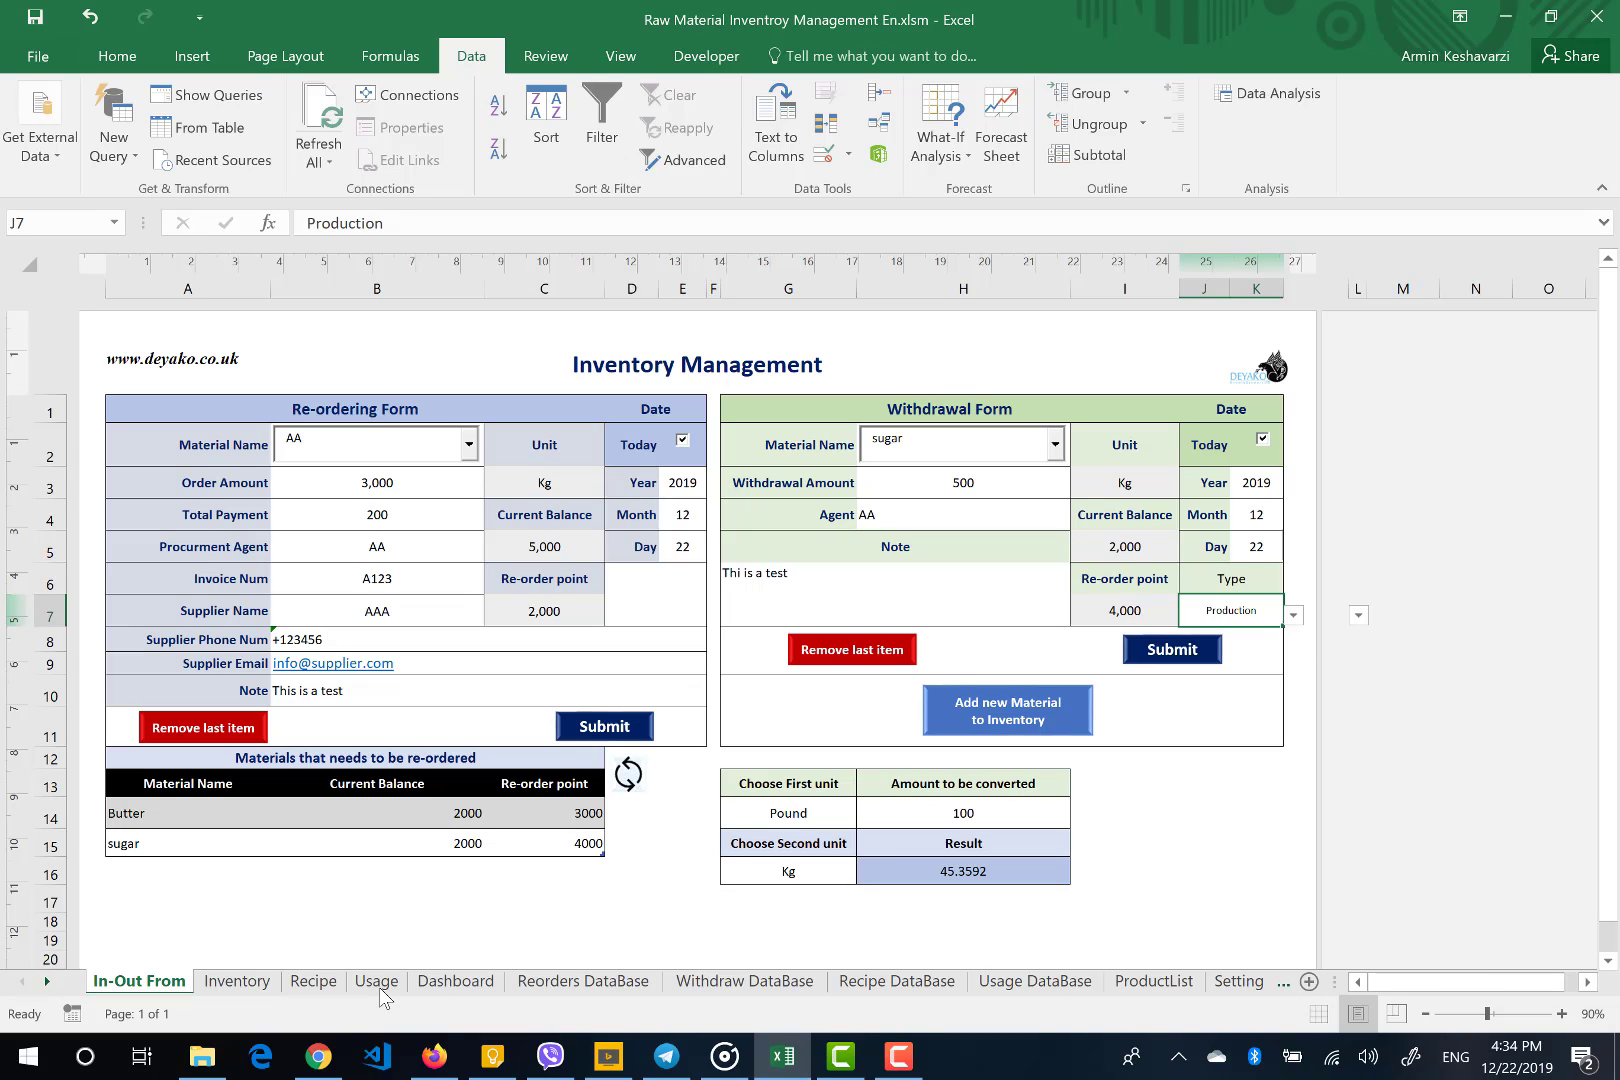
{"action": "left_click", "coordinate": [378, 985]}
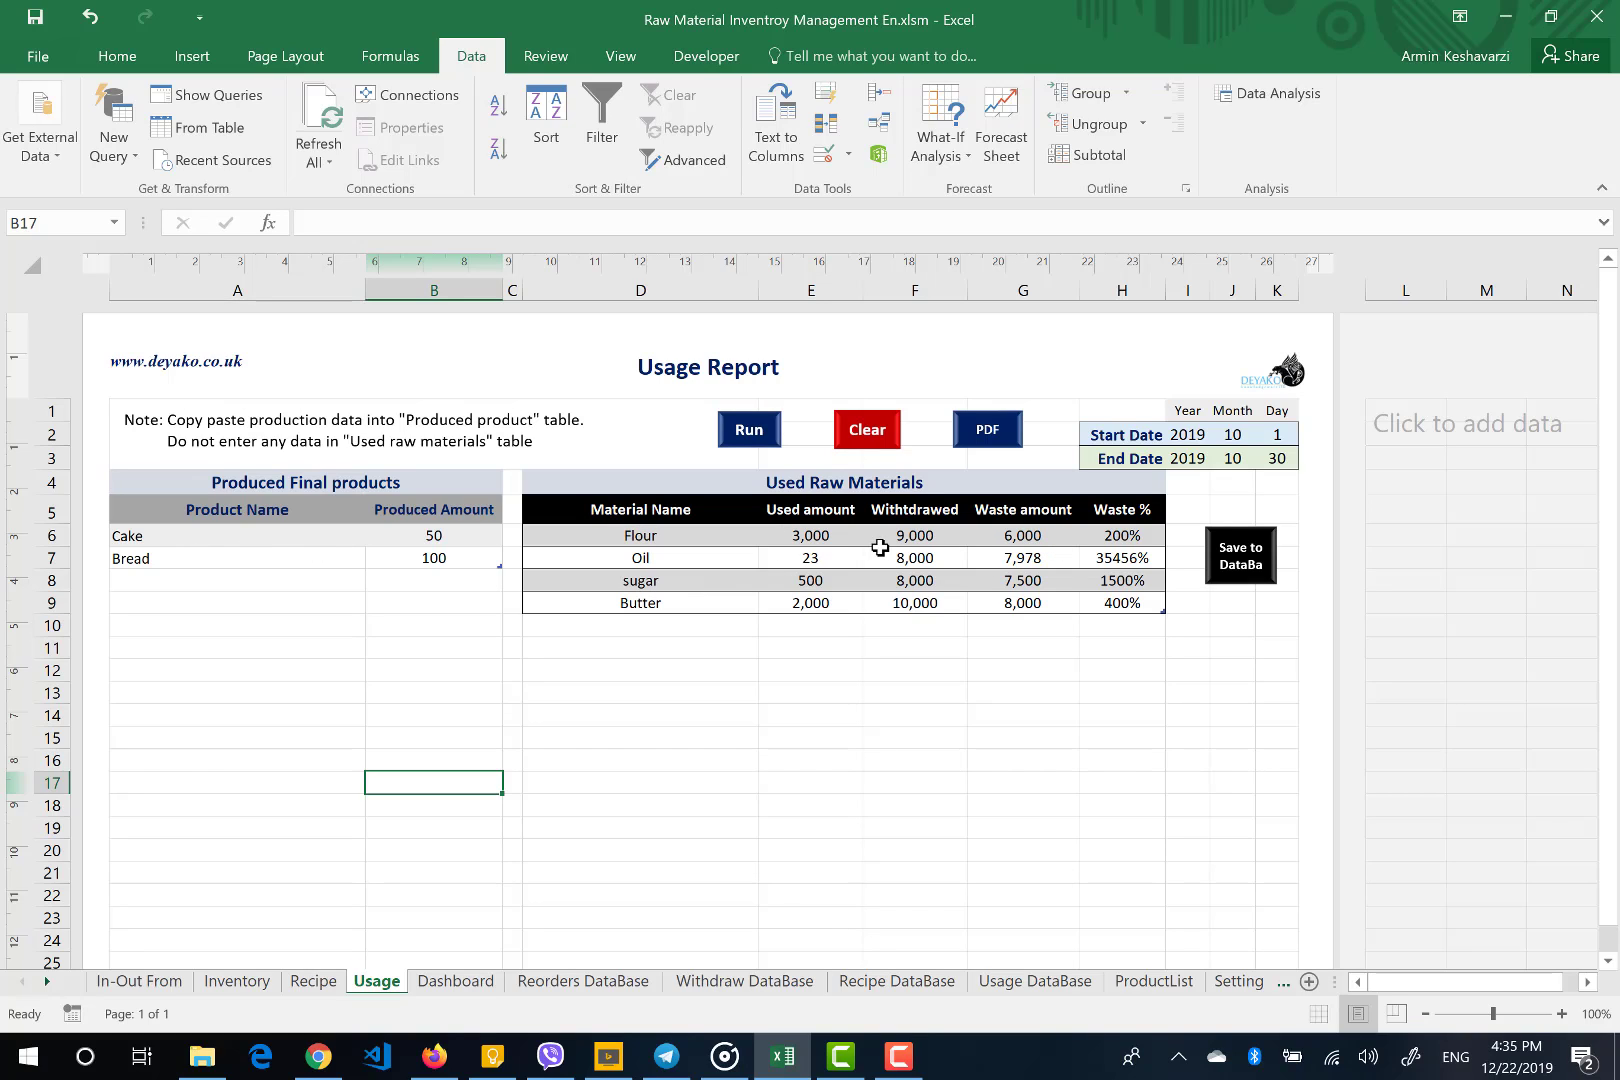
{"action": "left_click", "coordinate": [135, 984]}
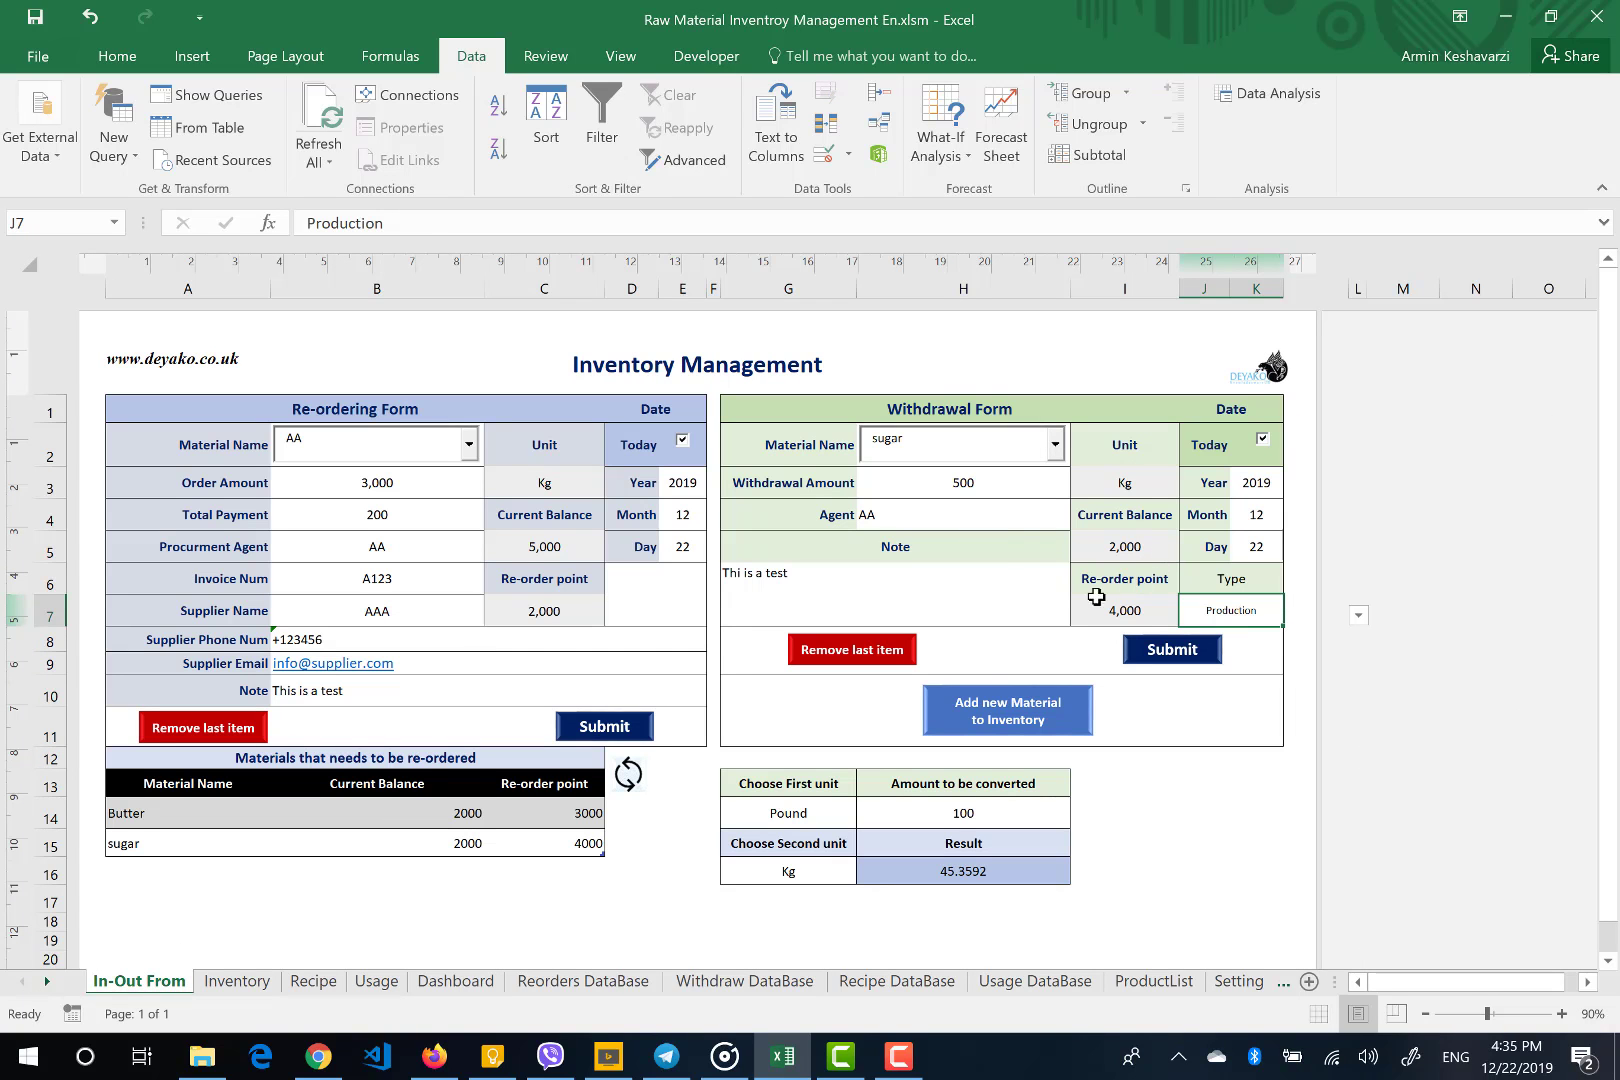
Submit the Withdrawal Form for 500 Kg of sugar and check the form's current balance and re-order point
{"action": "left_click", "coordinate": [930, 610]}
{"action": "left_click", "coordinate": [1175, 658]}
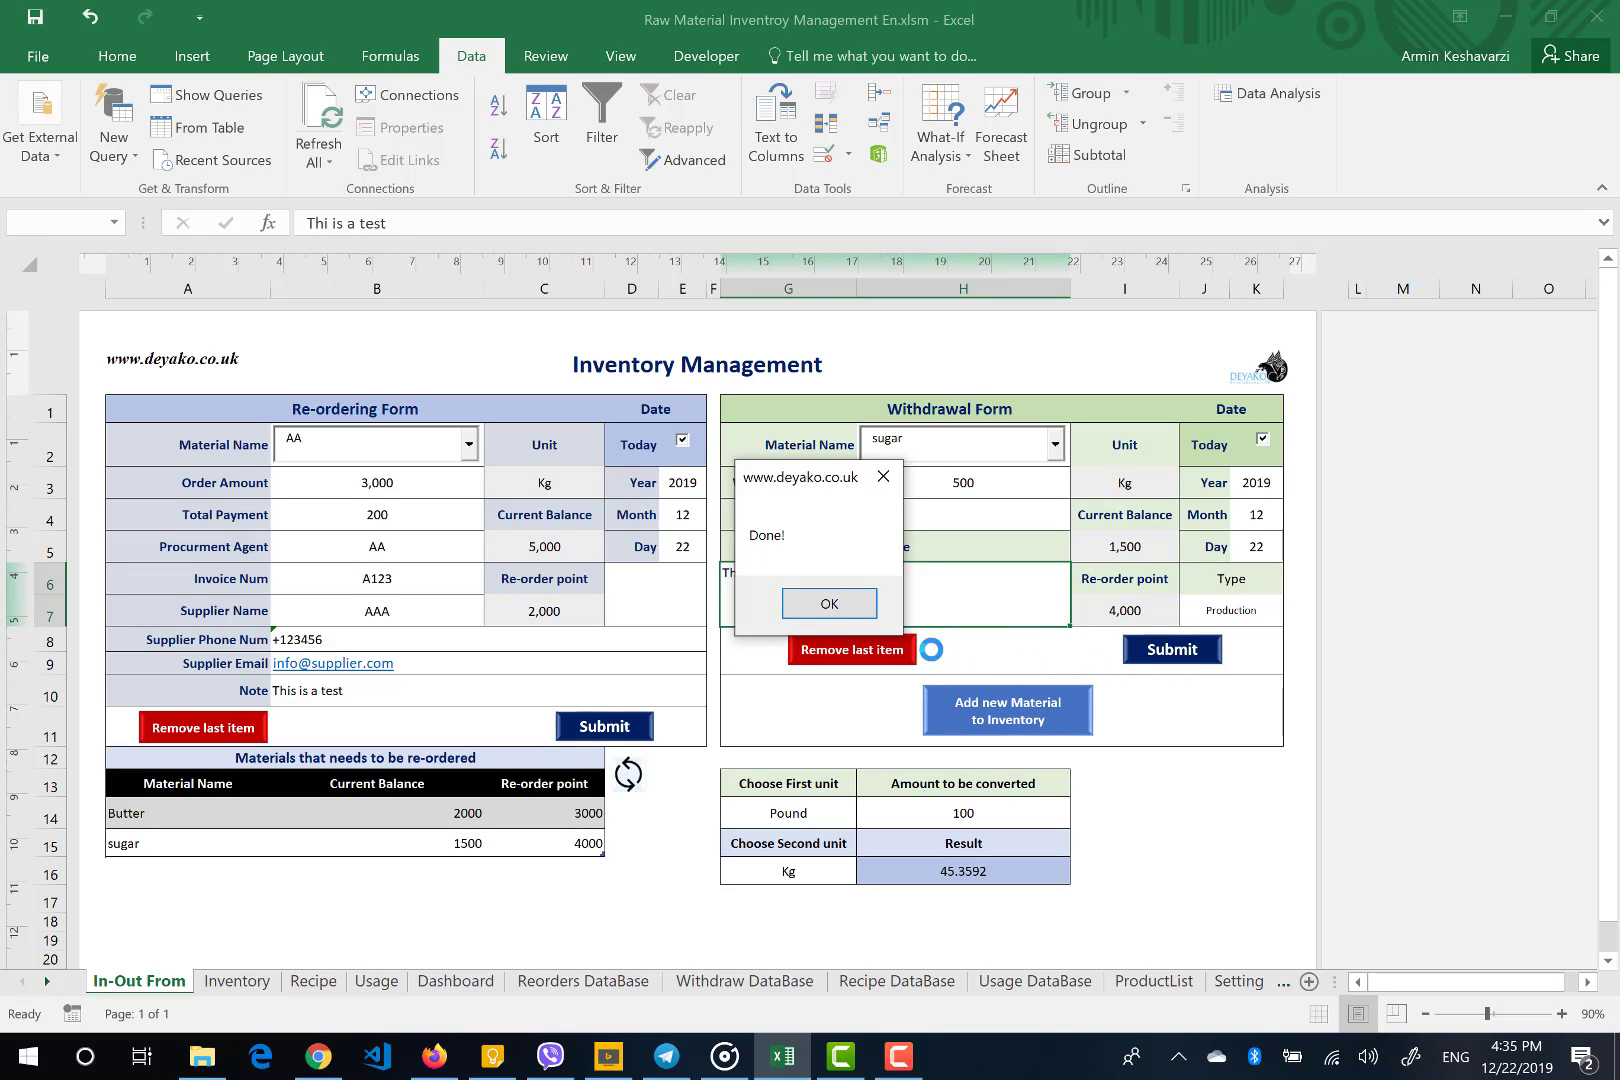
{"action": "left_click", "coordinate": [827, 600]}
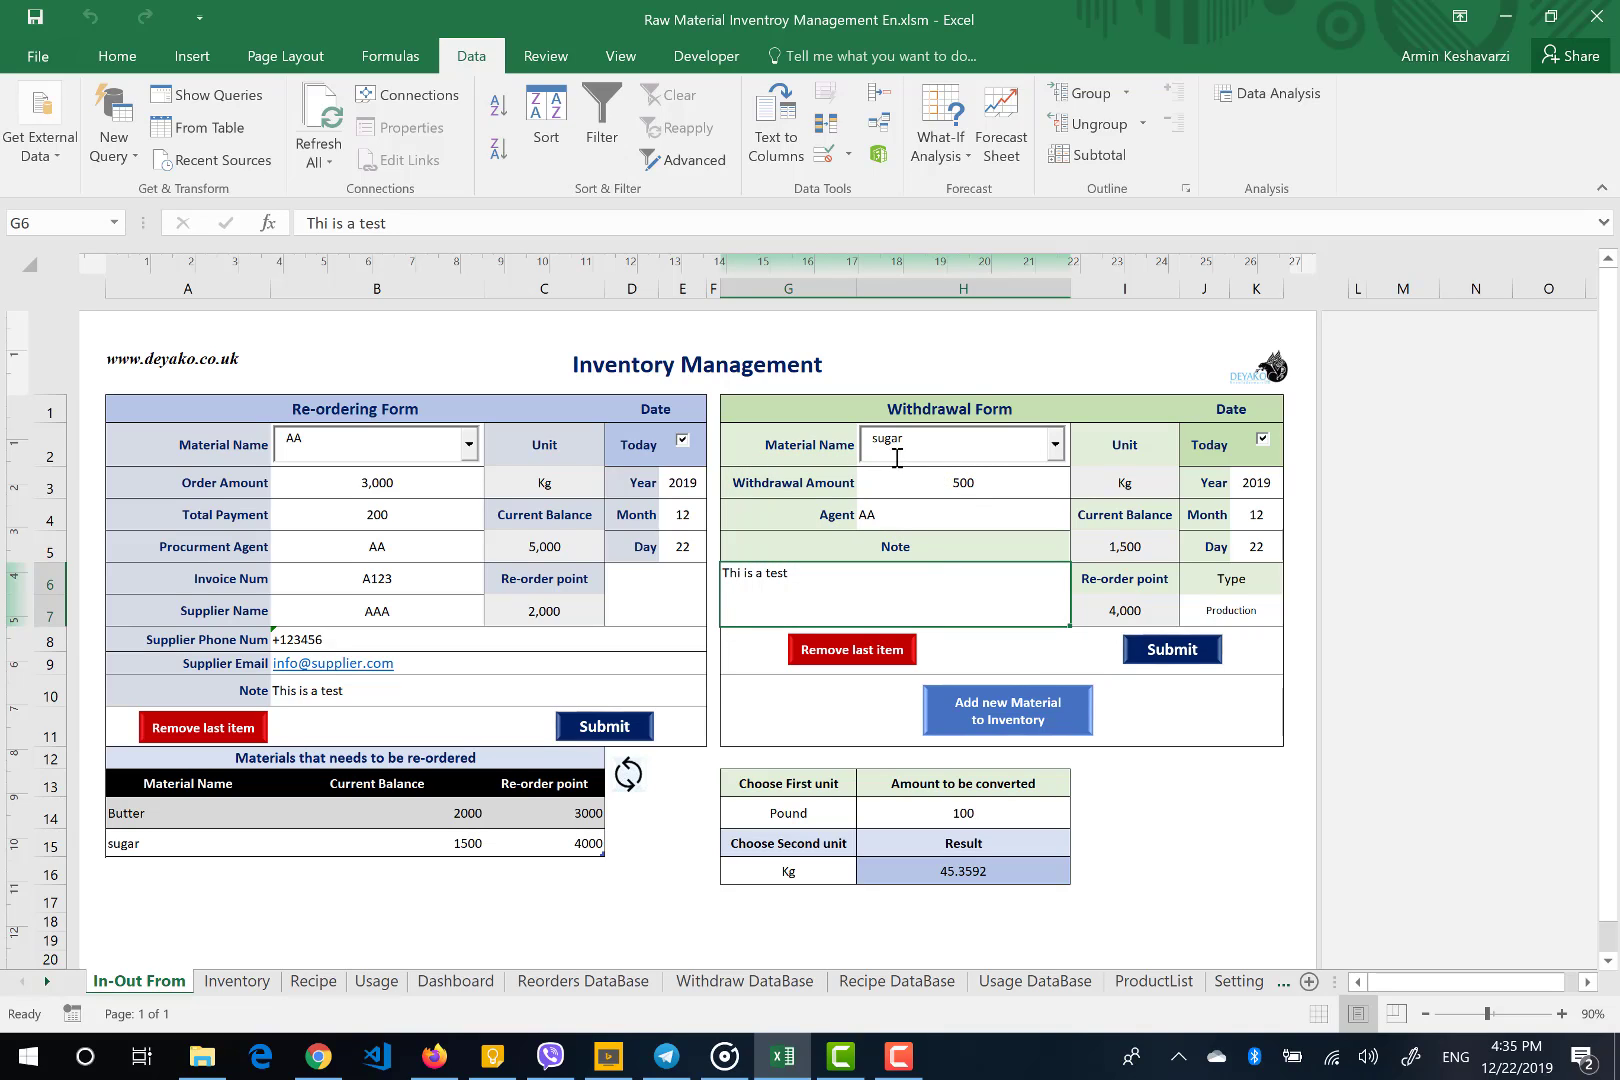
{"action": "left_click", "coordinate": [1121, 552]}
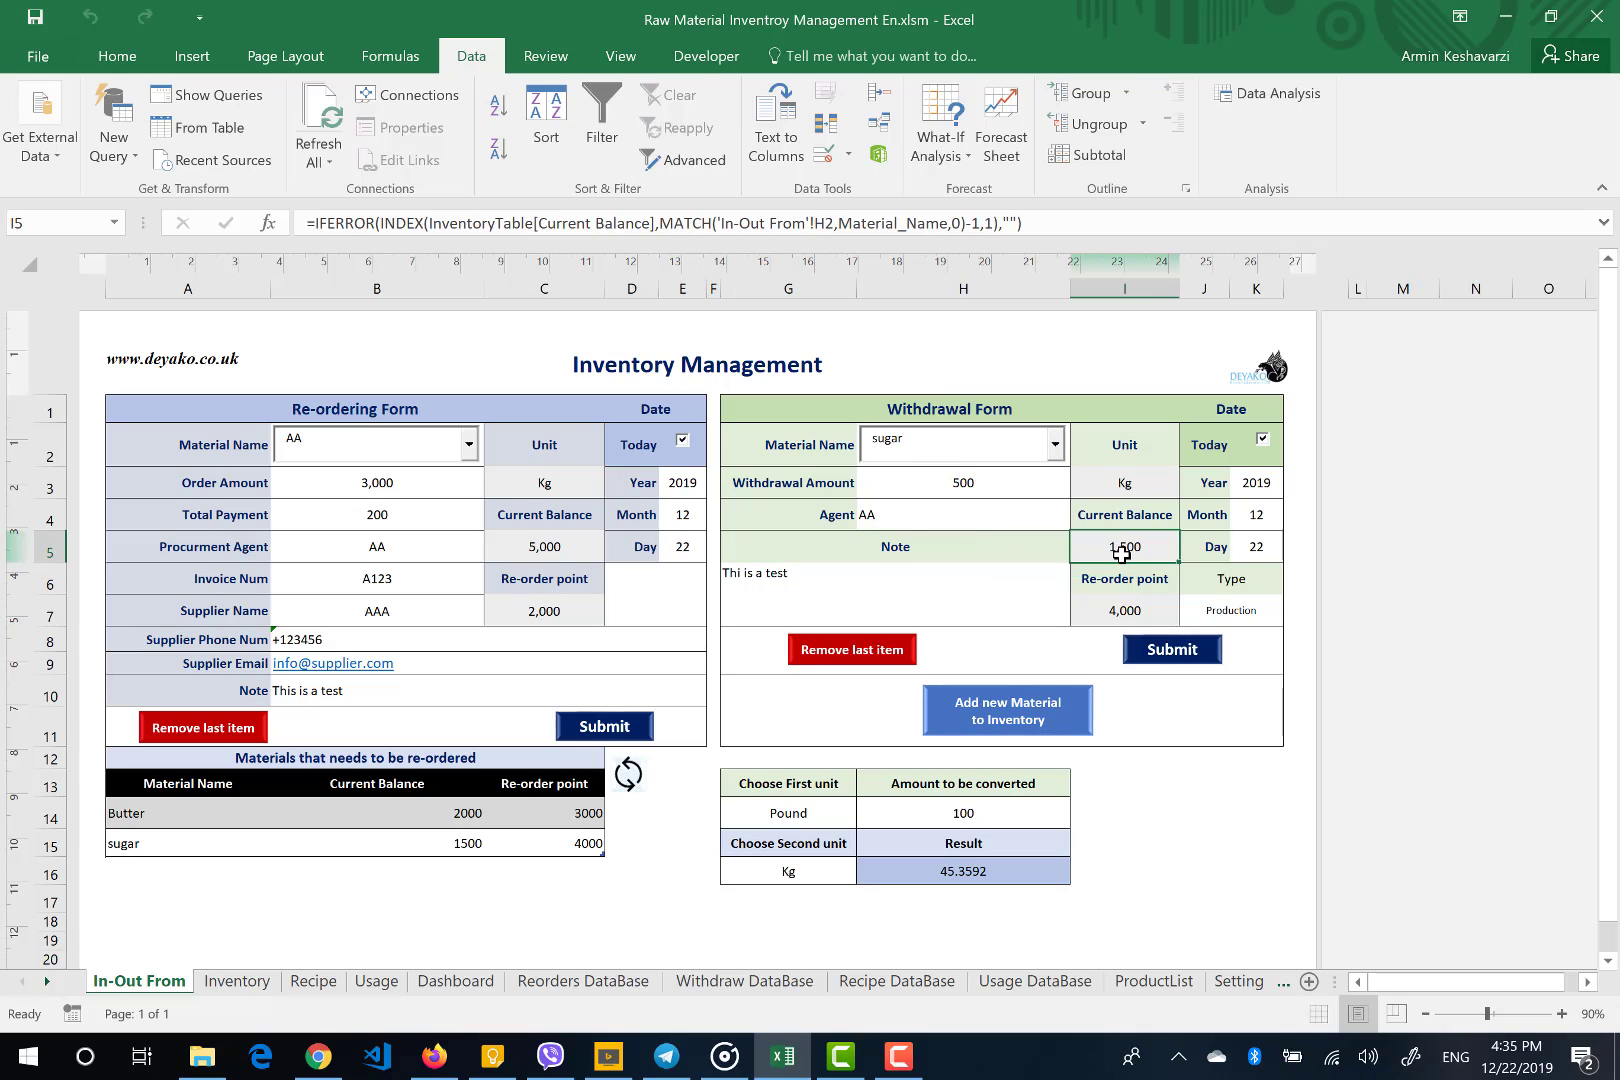
{"action": "left_click", "coordinate": [1076, 617]}
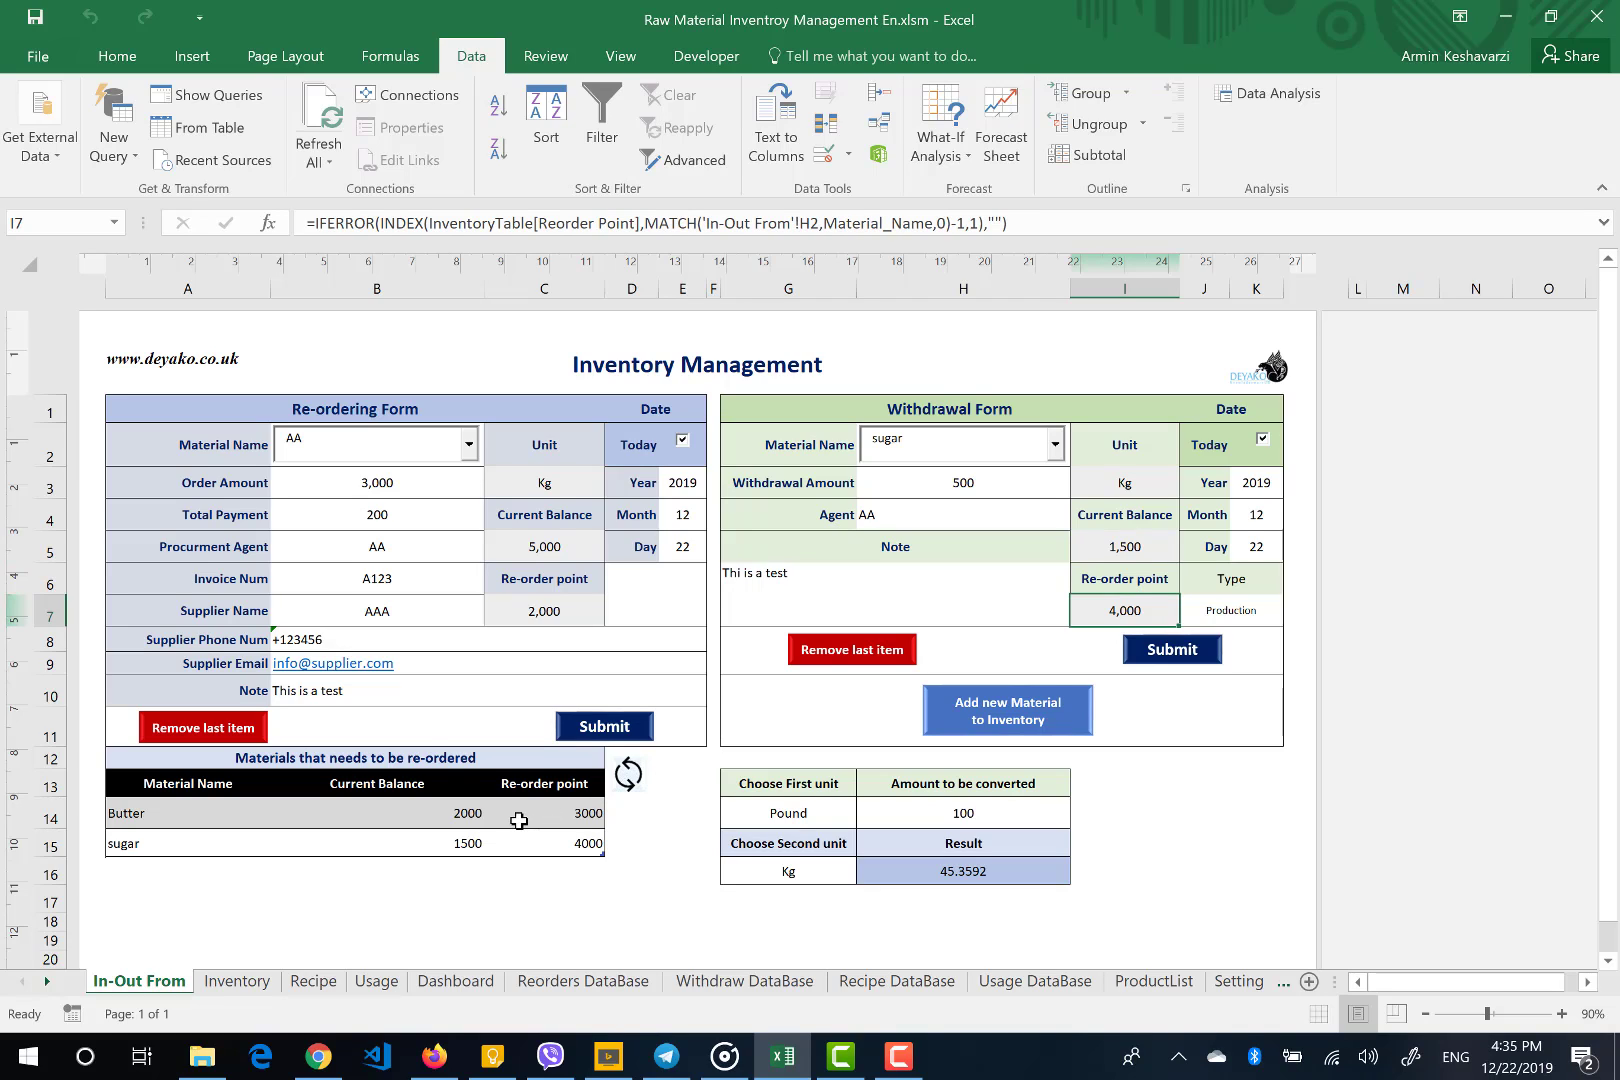
Review the Withdrawal Form's note and agent fields and the new-material form, closing it without adding a material
{"action": "left_click", "coordinate": [468, 444]}
{"action": "left_click", "coordinate": [467, 448]}
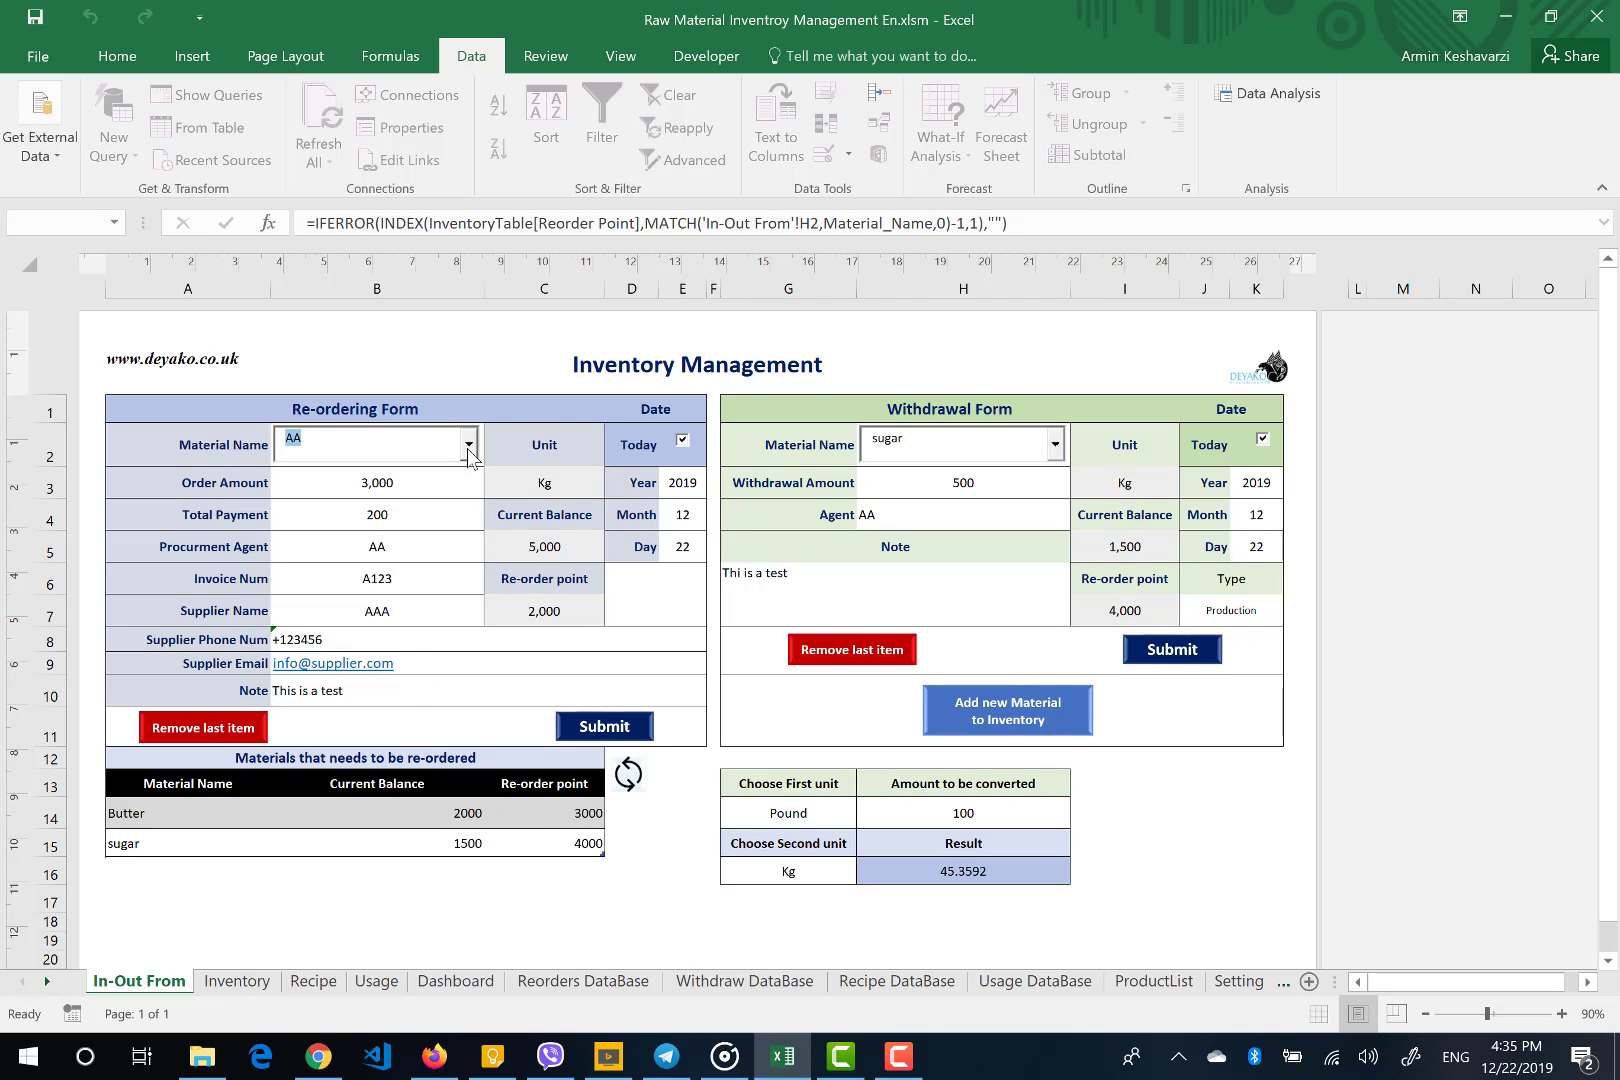
{"action": "left_click", "coordinate": [1009, 585]}
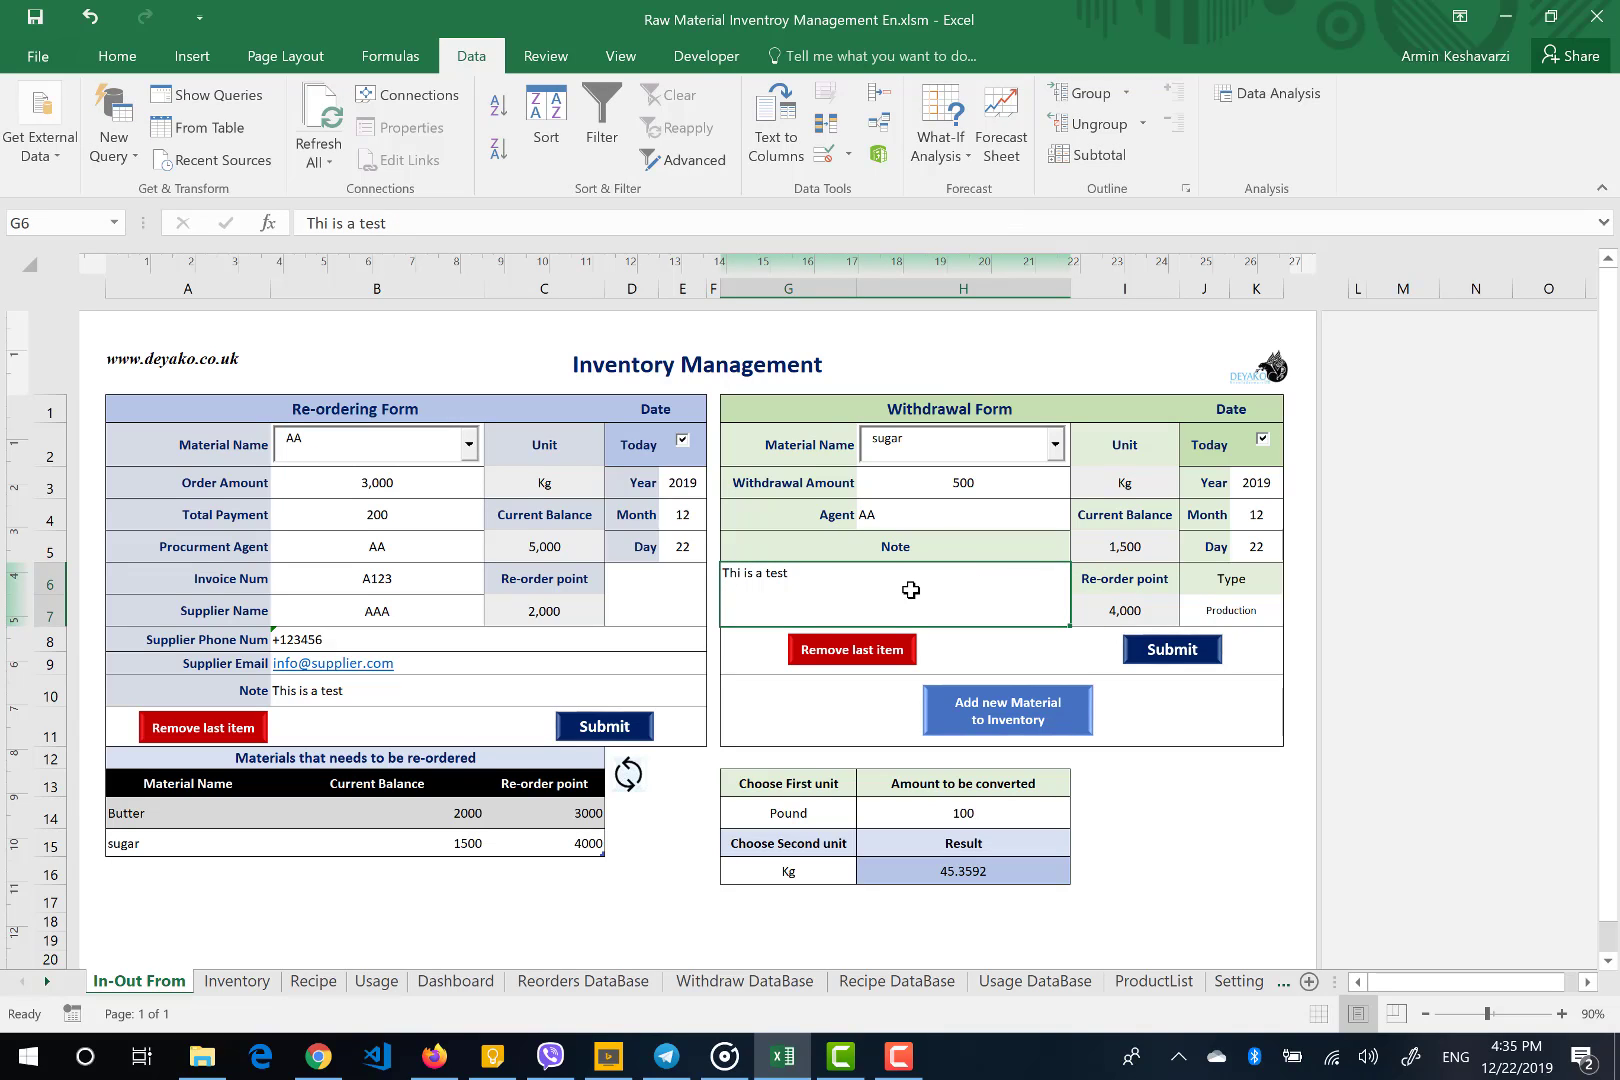
{"action": "left_click", "coordinate": [870, 514]}
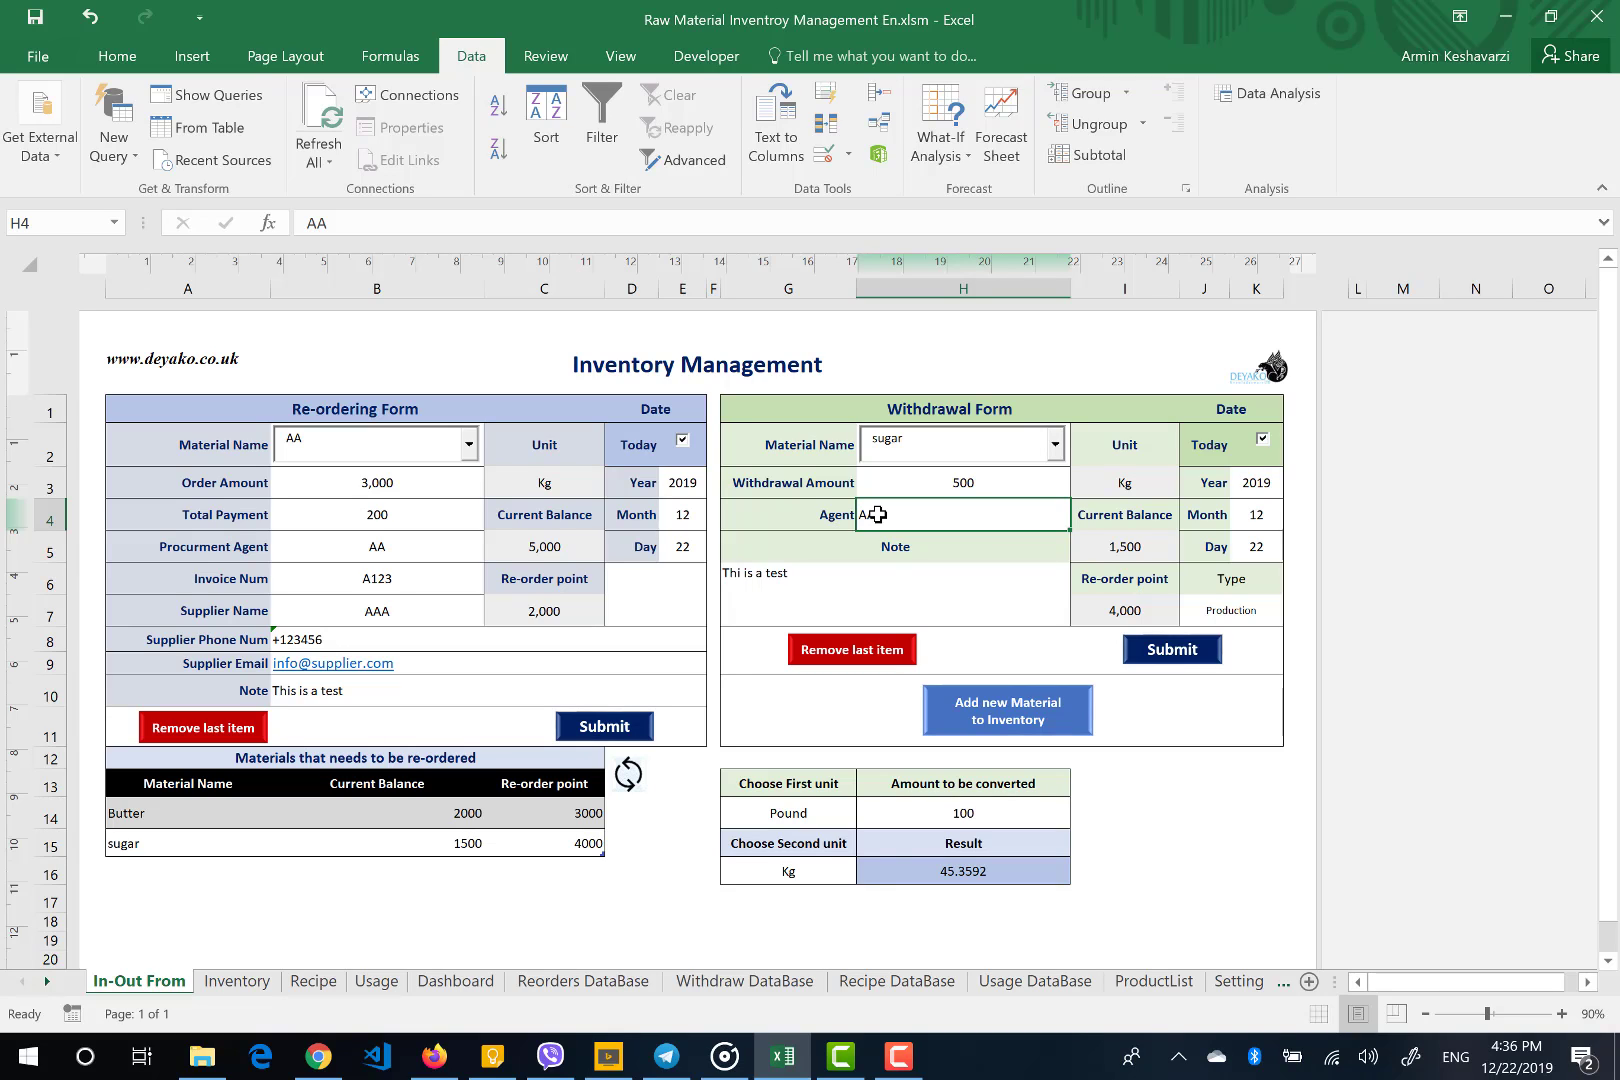
{"action": "left_click", "coordinate": [1000, 731]}
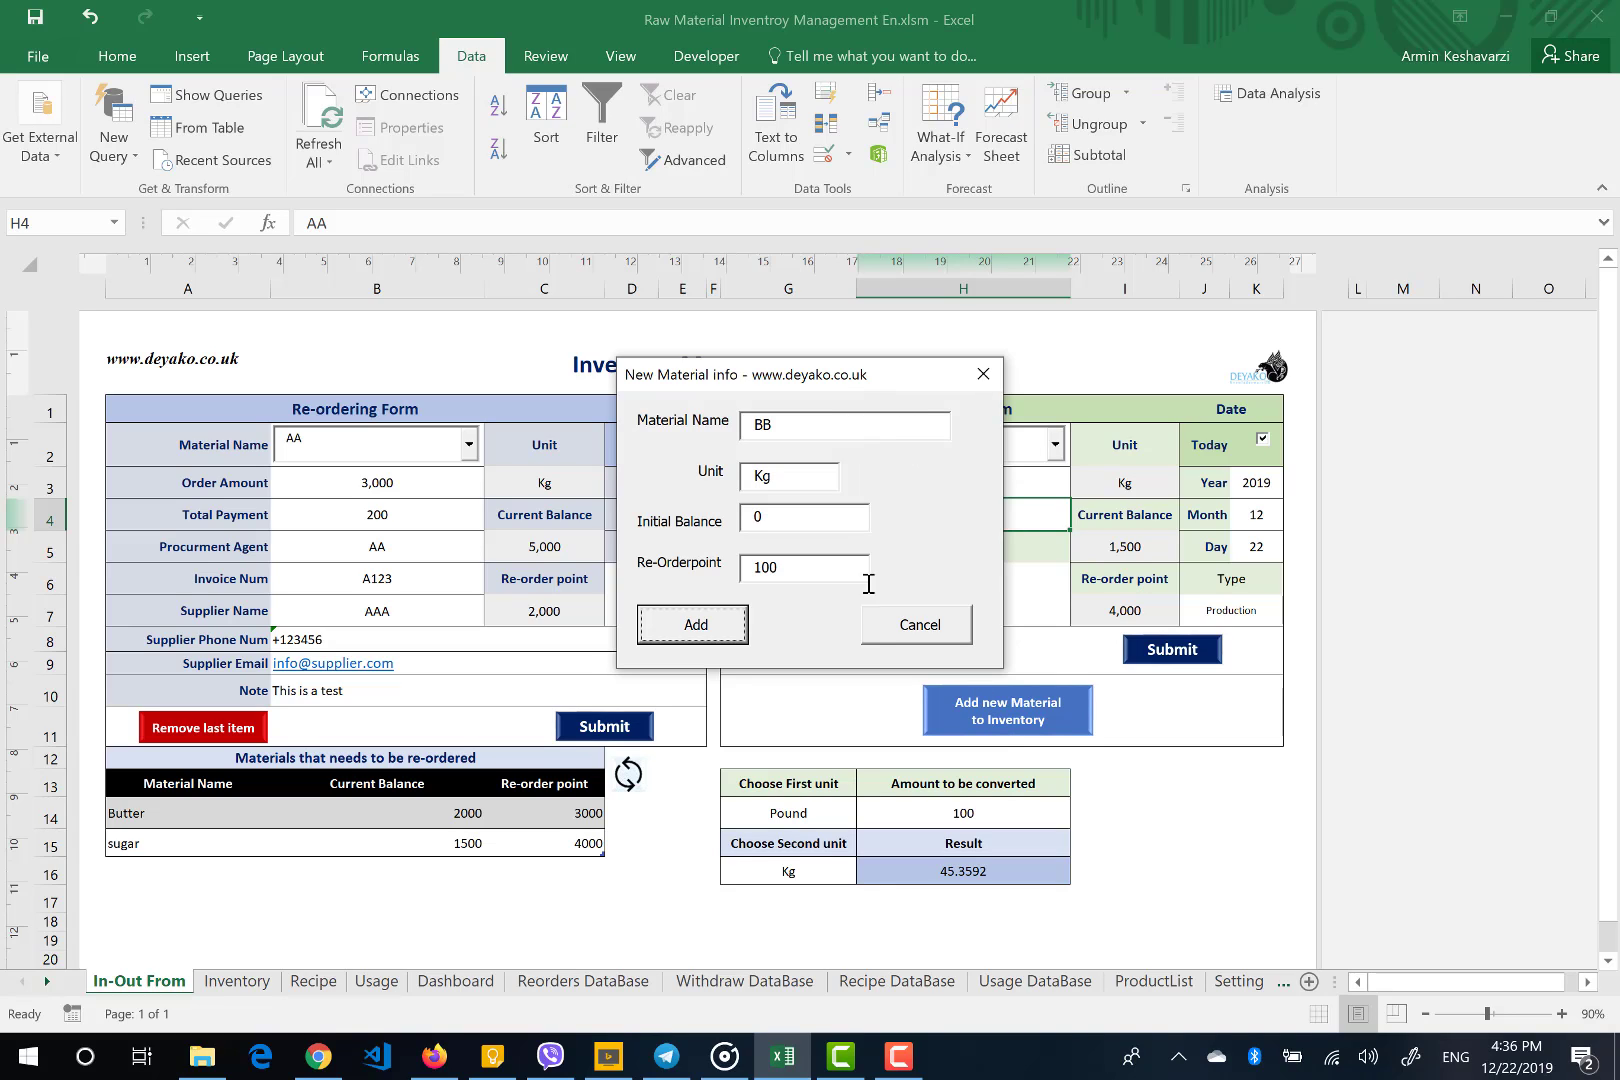
{"action": "left_click", "coordinate": [920, 630]}
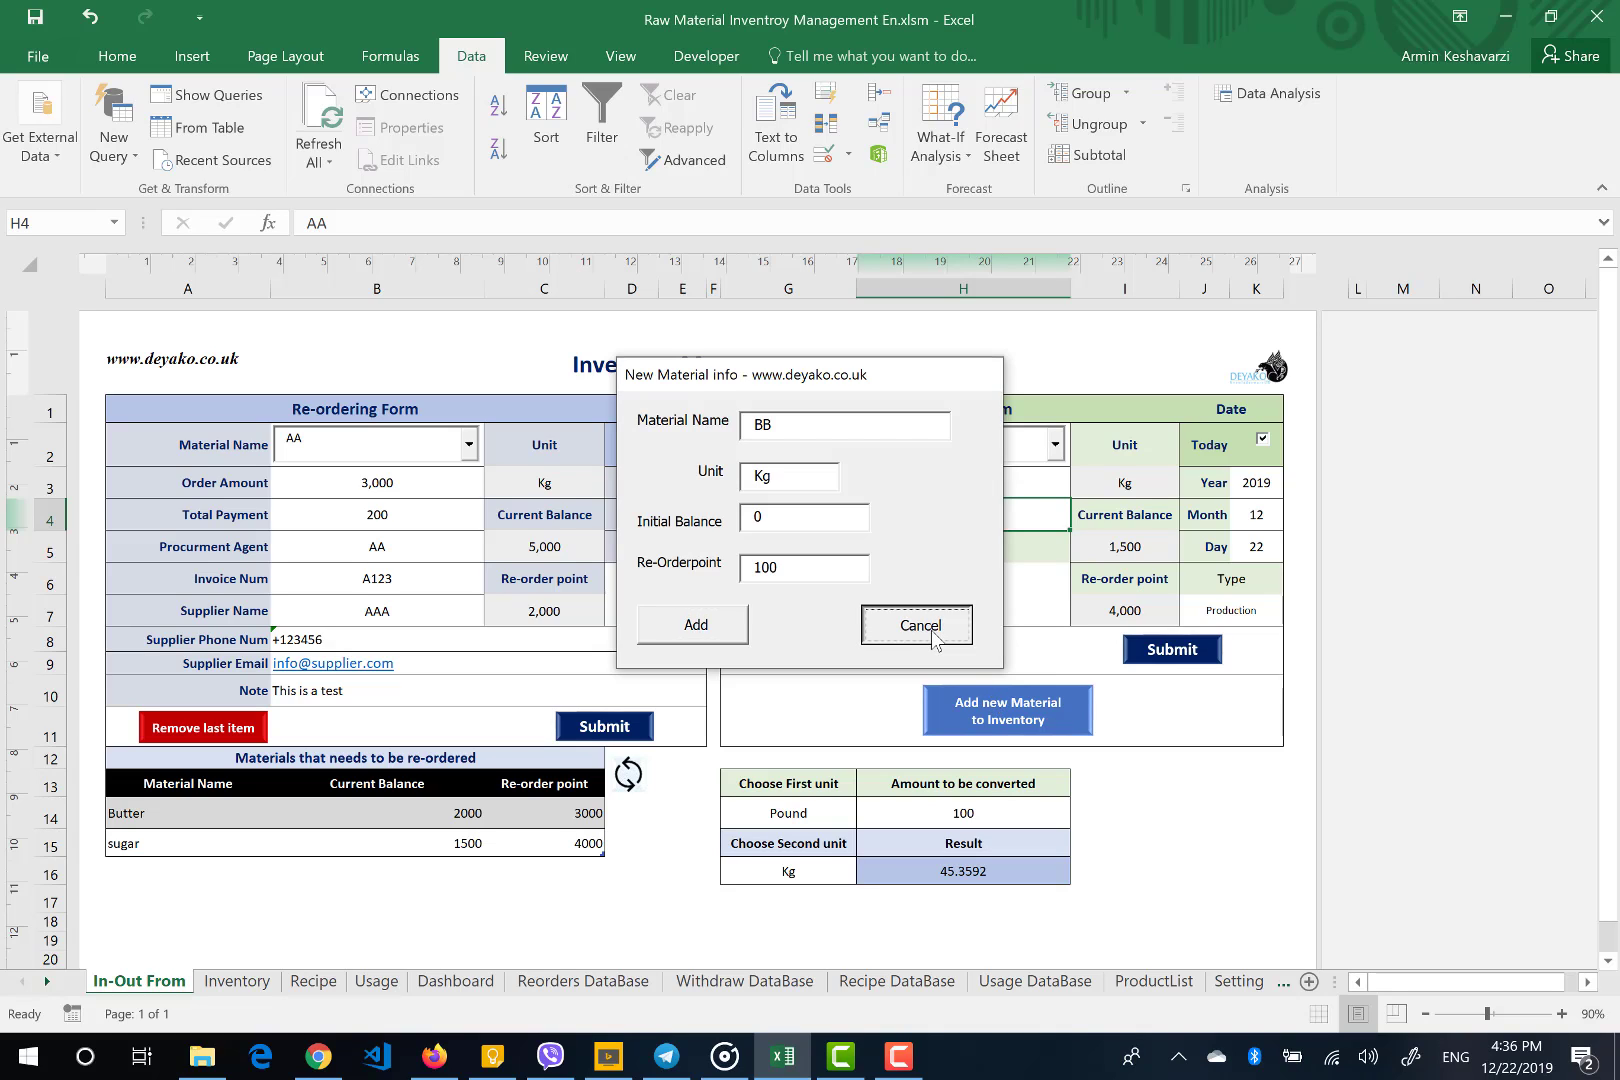
Examine the unit converter's inputs, the Re-ordering Form's unit, and the Usage and Recipe sheets that rely on material units
{"action": "left_click", "coordinate": [901, 819]}
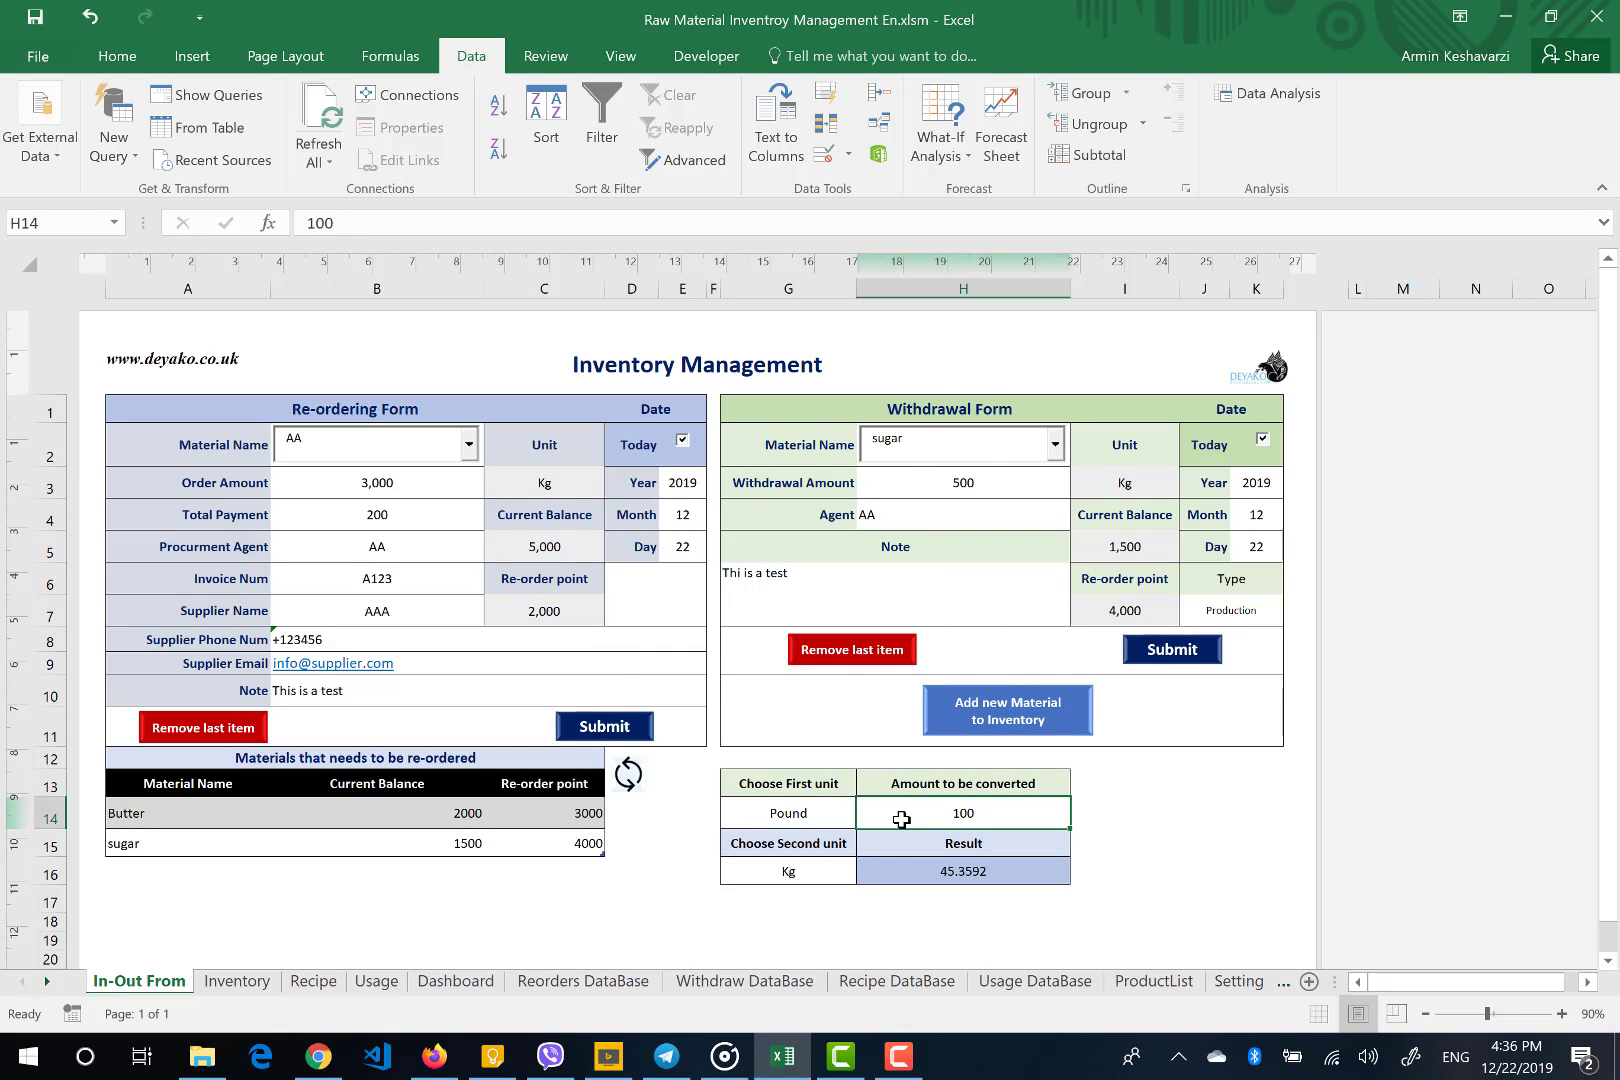
{"action": "left_click", "coordinate": [822, 816]}
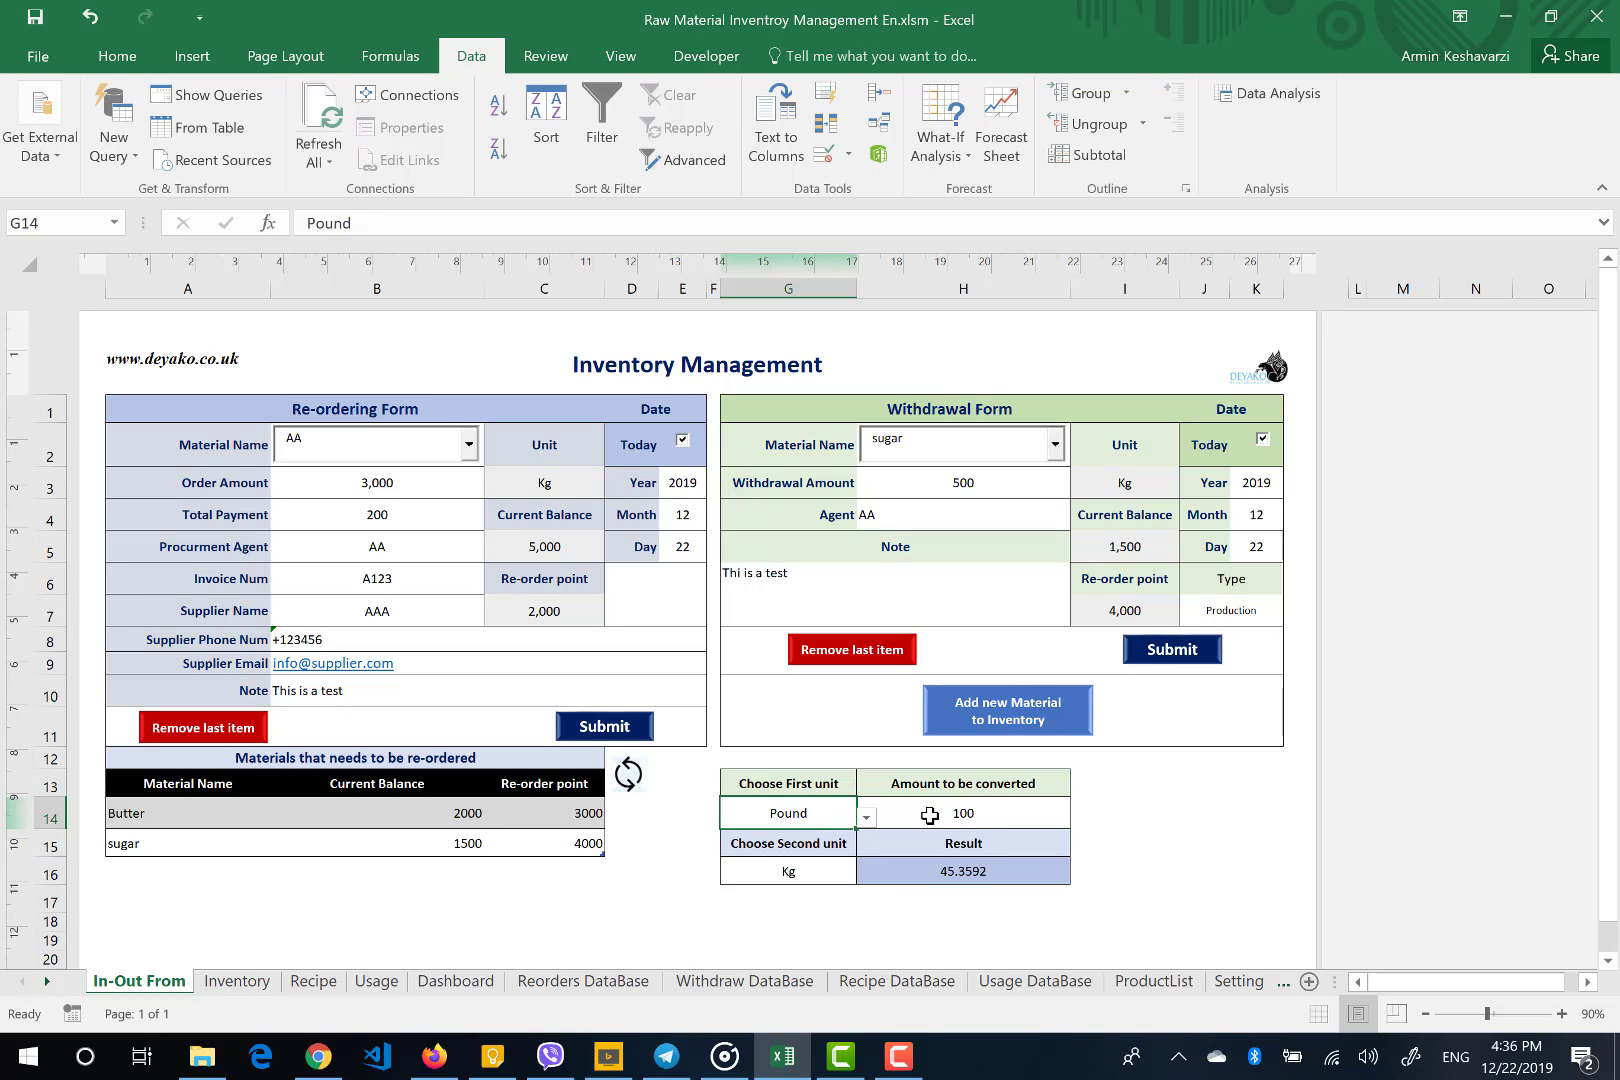
{"action": "left_click", "coordinate": [527, 490]}
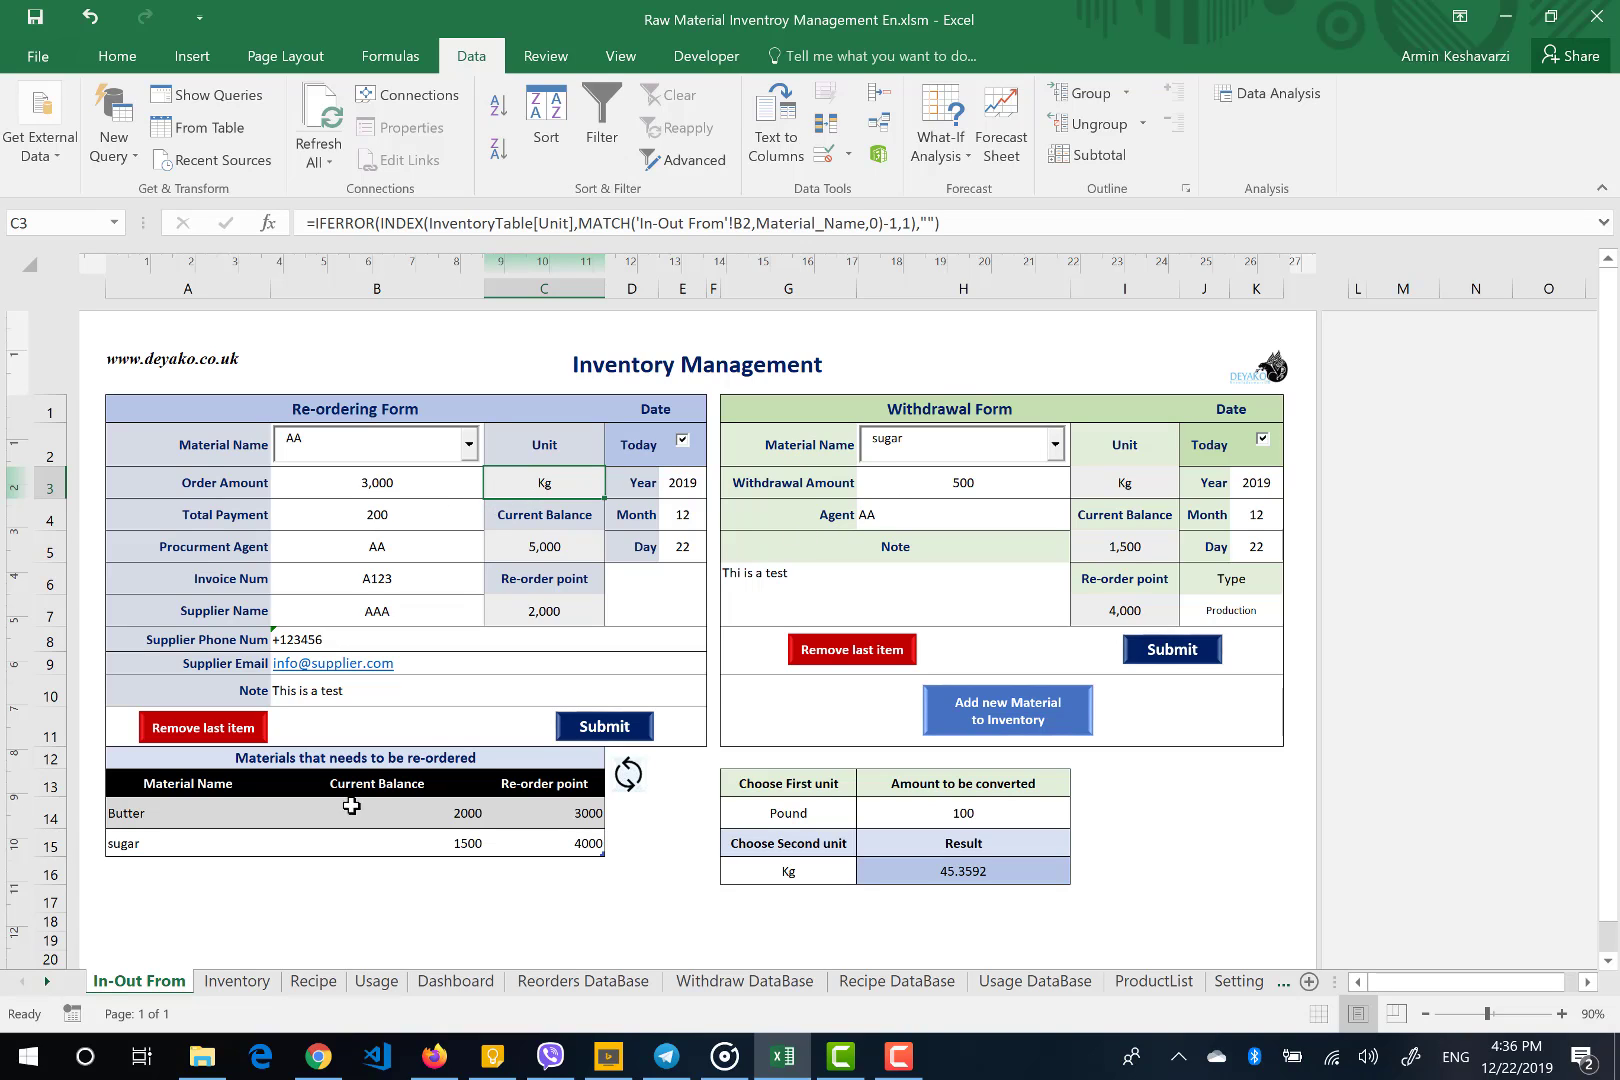
{"action": "left_click", "coordinate": [370, 984]}
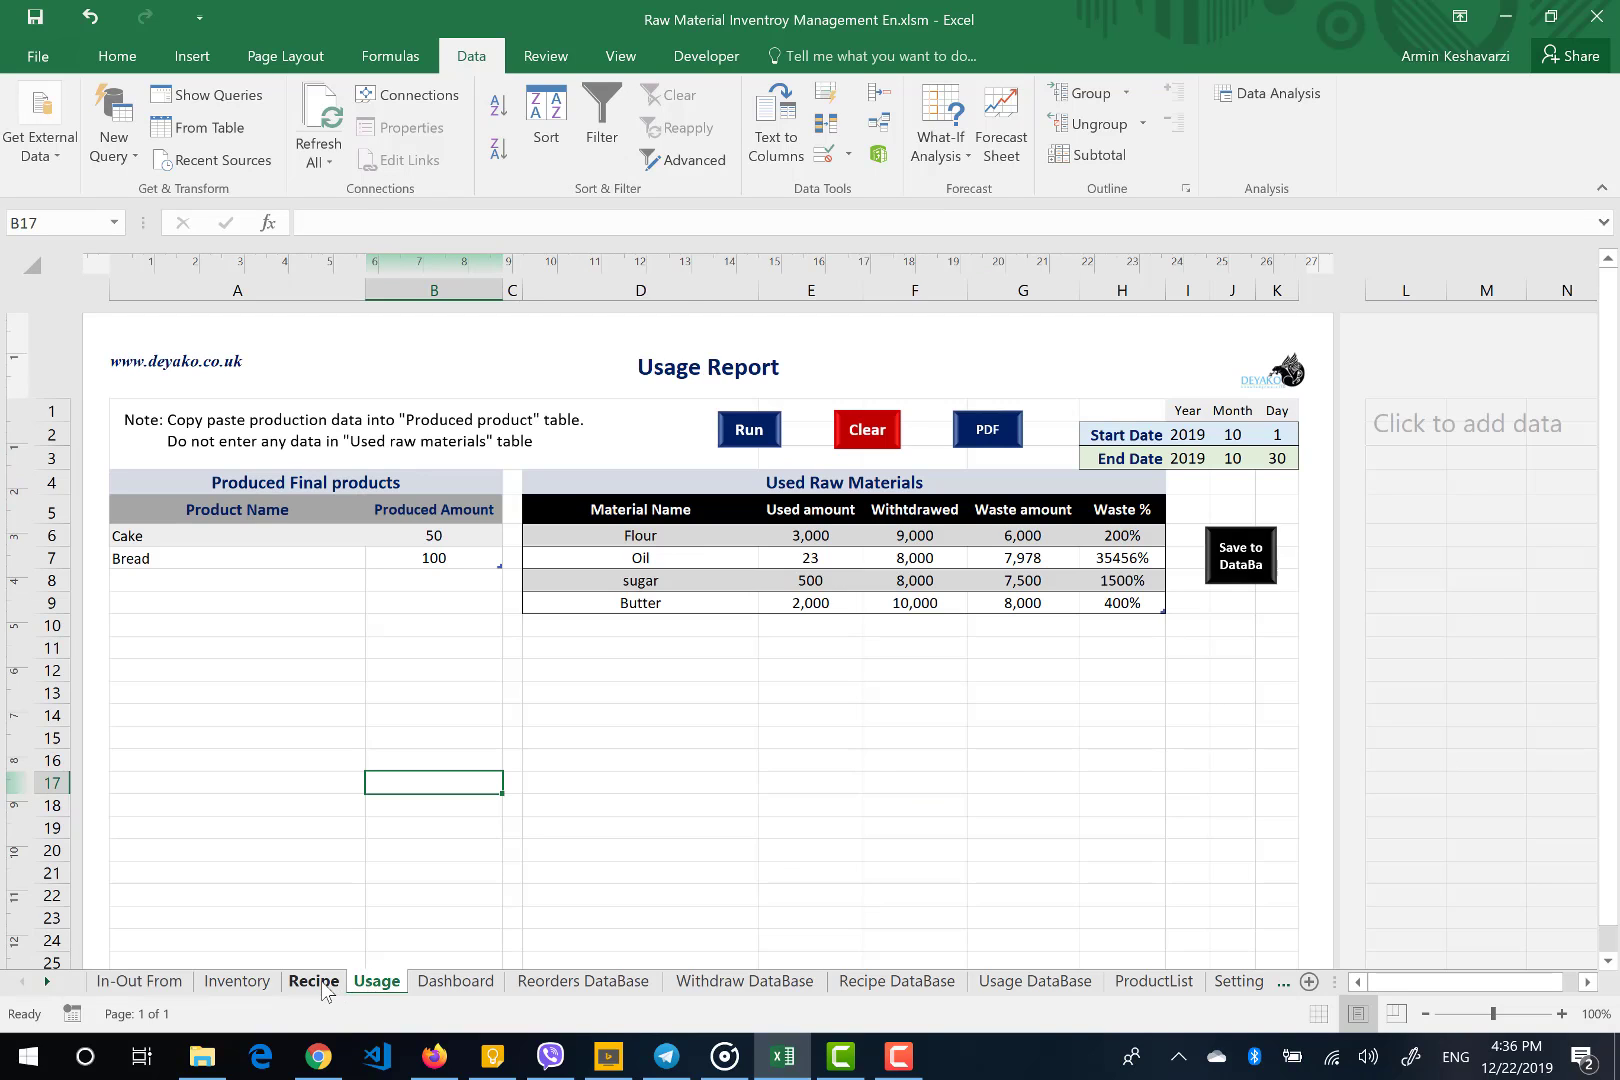
{"action": "left_click", "coordinate": [318, 984]}
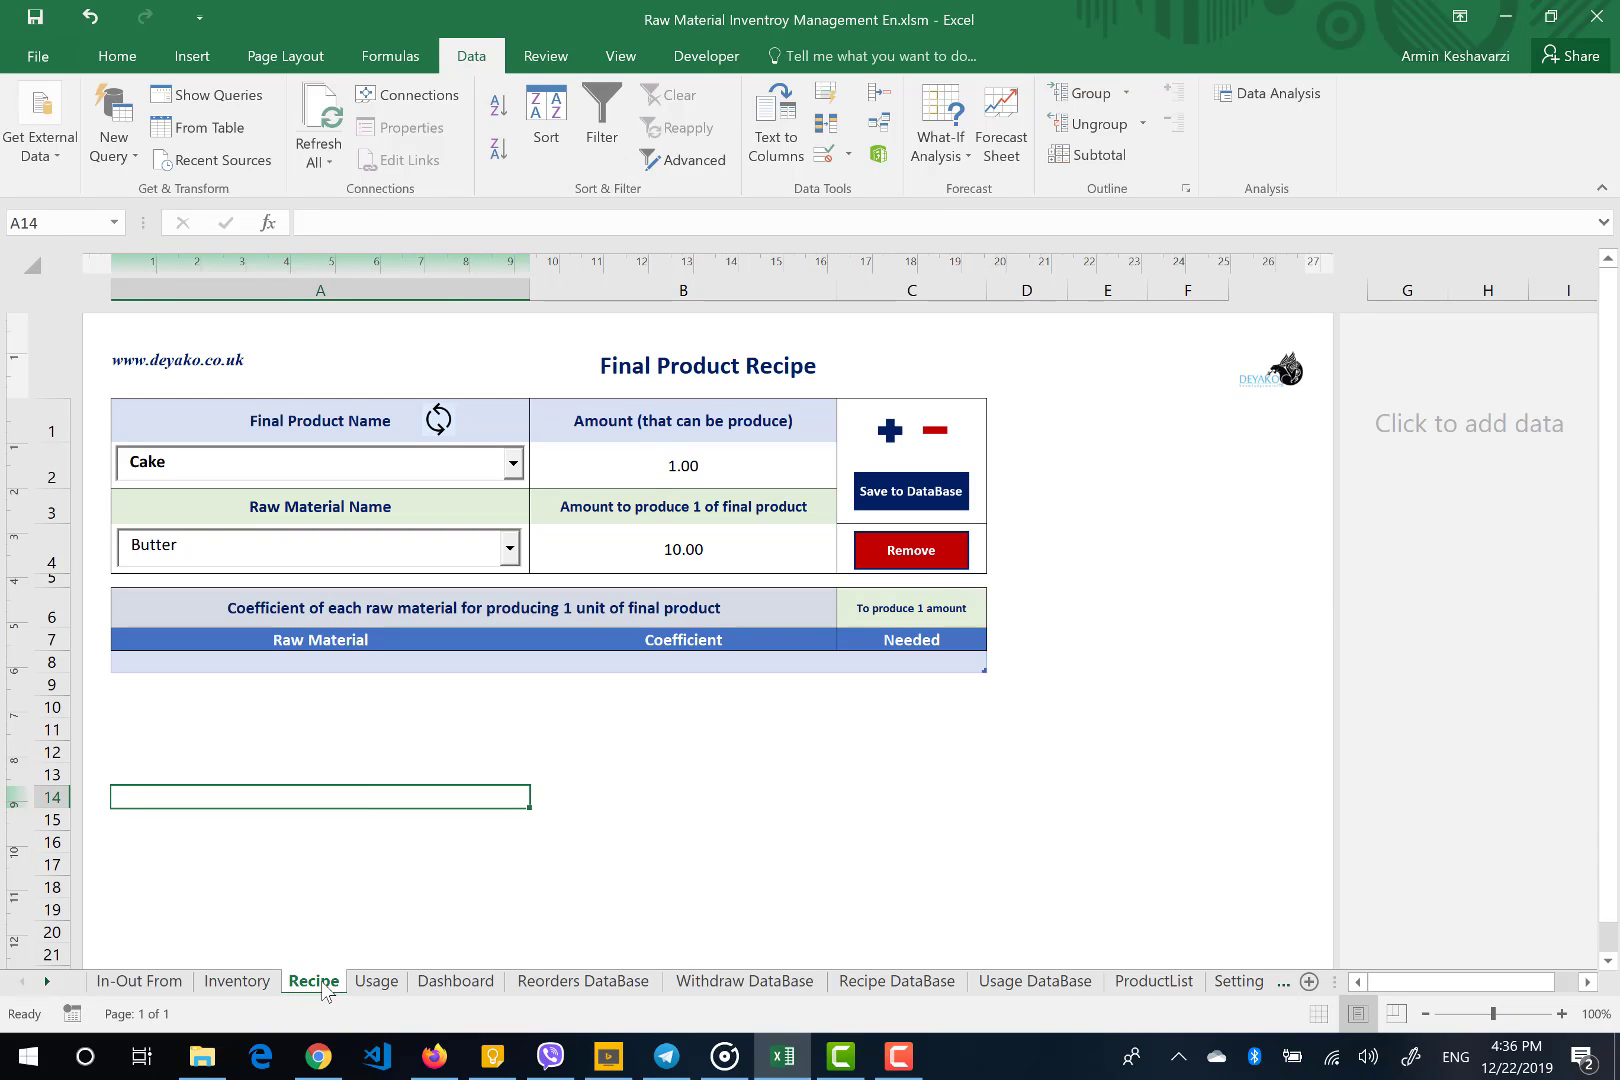
{"action": "left_click", "coordinate": [140, 982]}
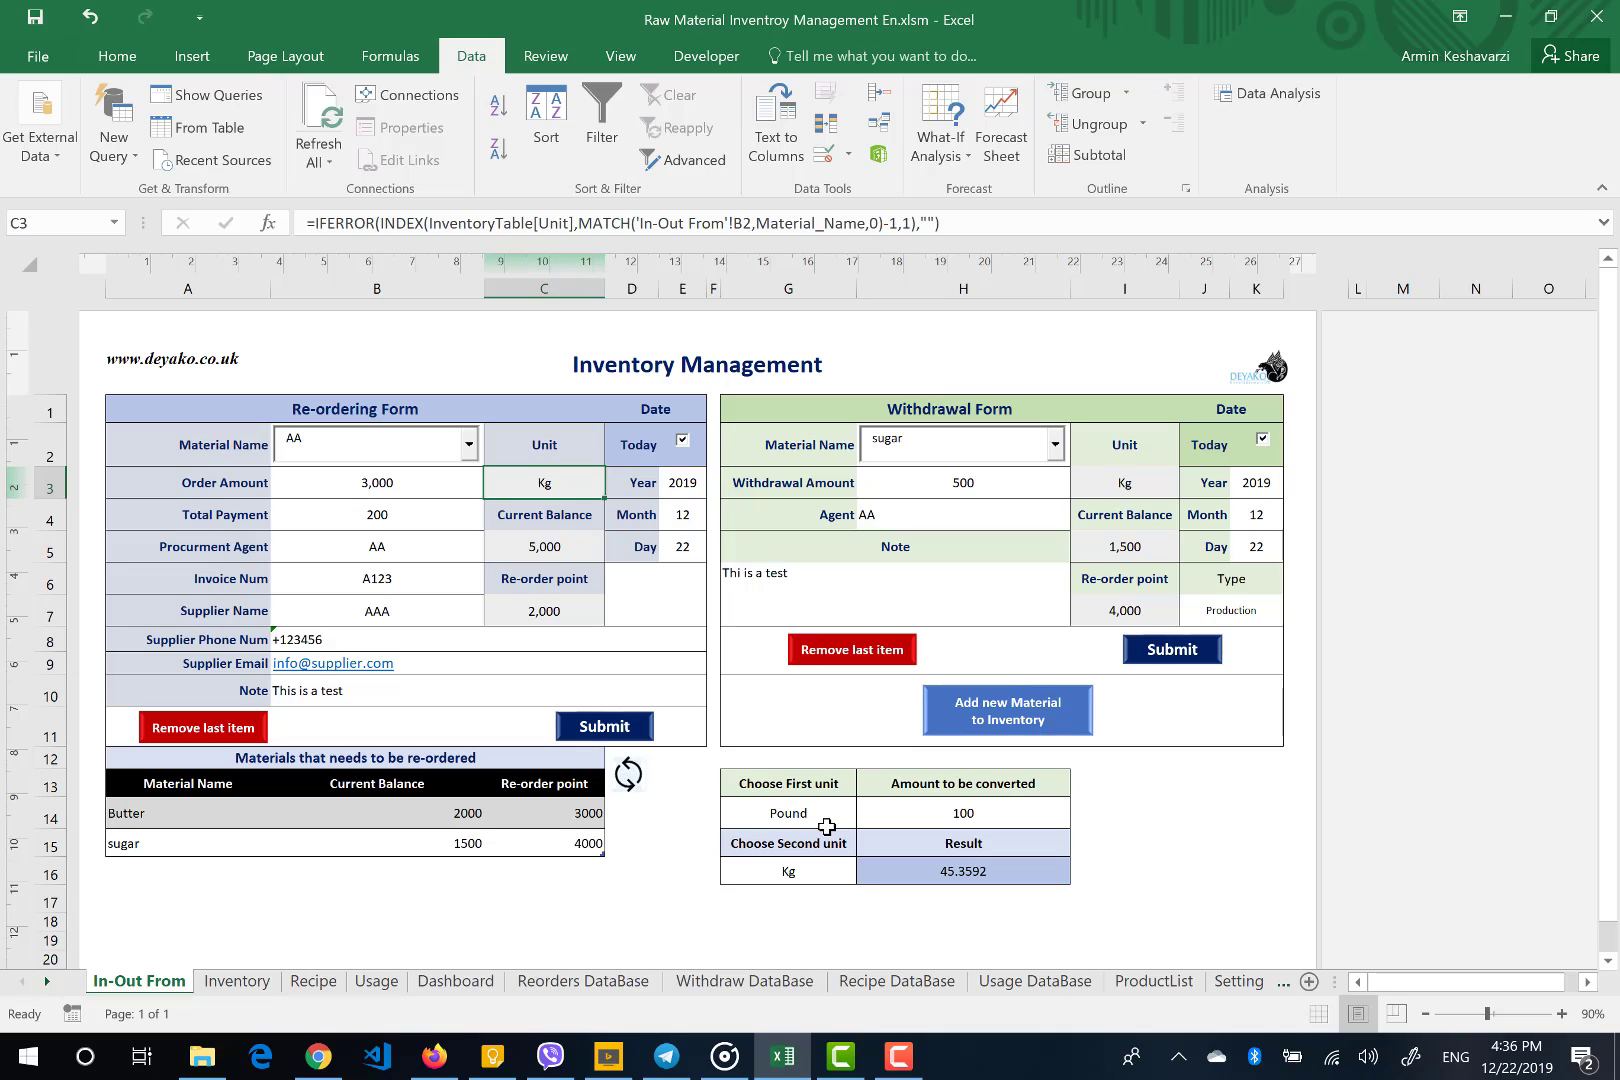
Choose Pound as the converter's first unit and view the choices for the second unit
{"action": "left_click", "coordinate": [937, 813]}
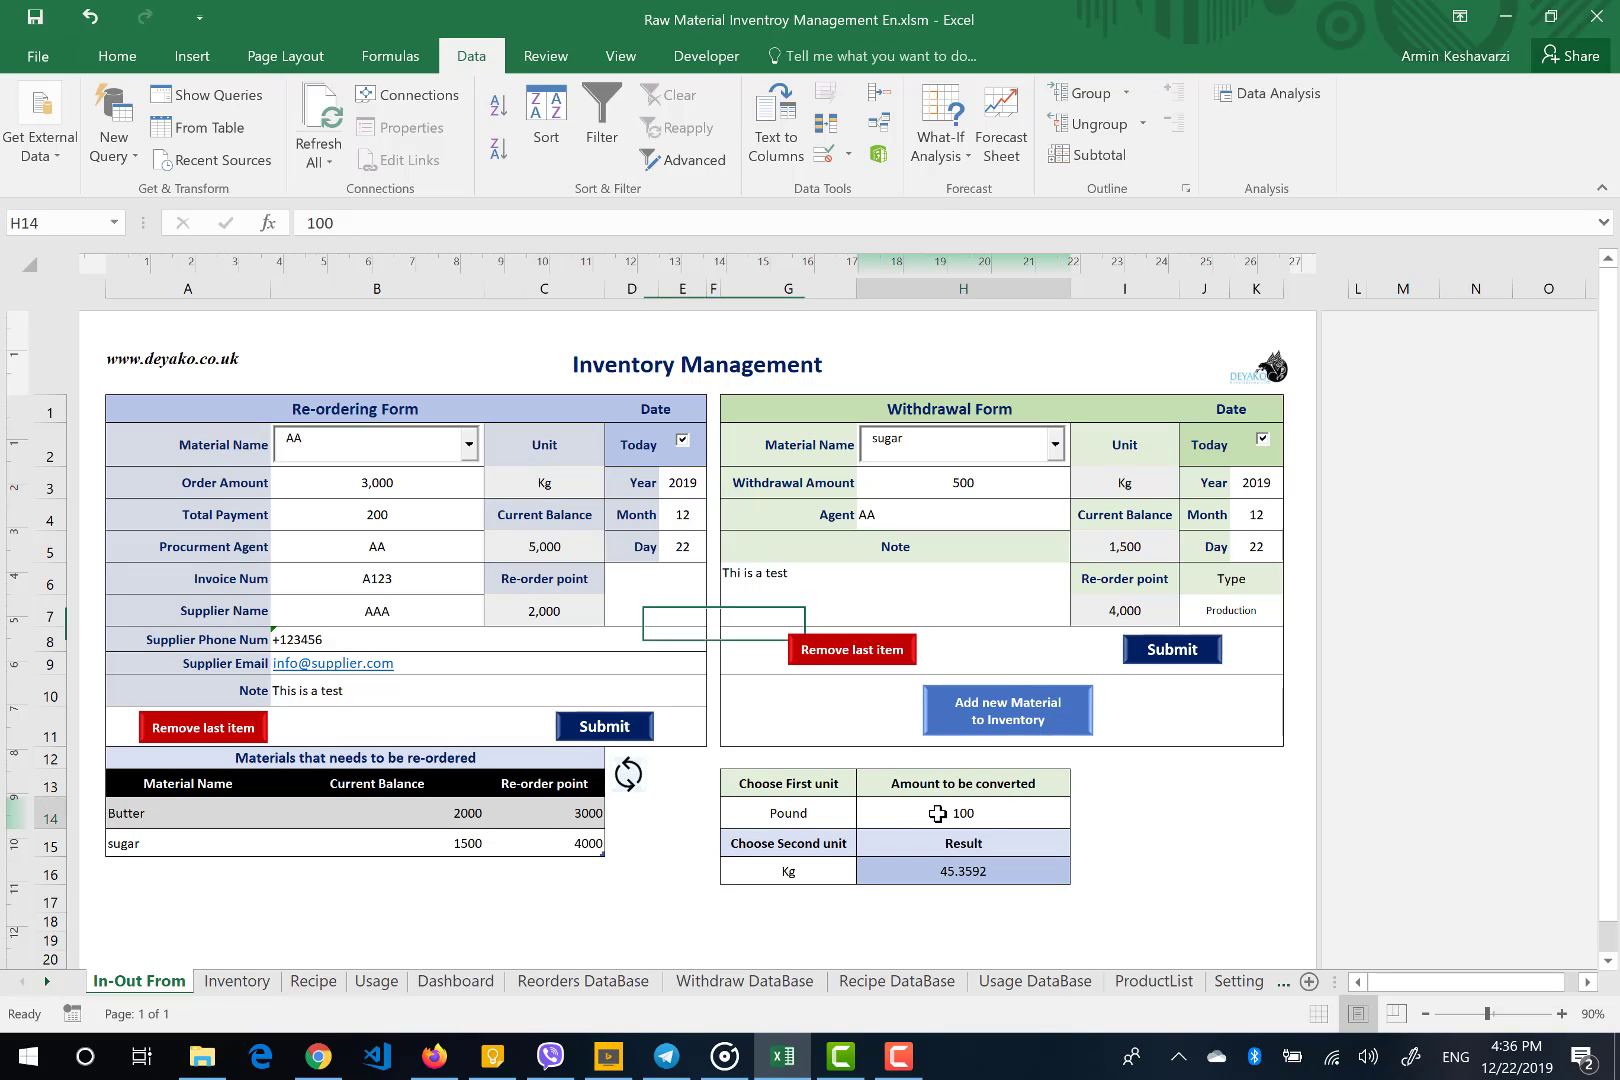
{"action": "left_click", "coordinate": [787, 876]}
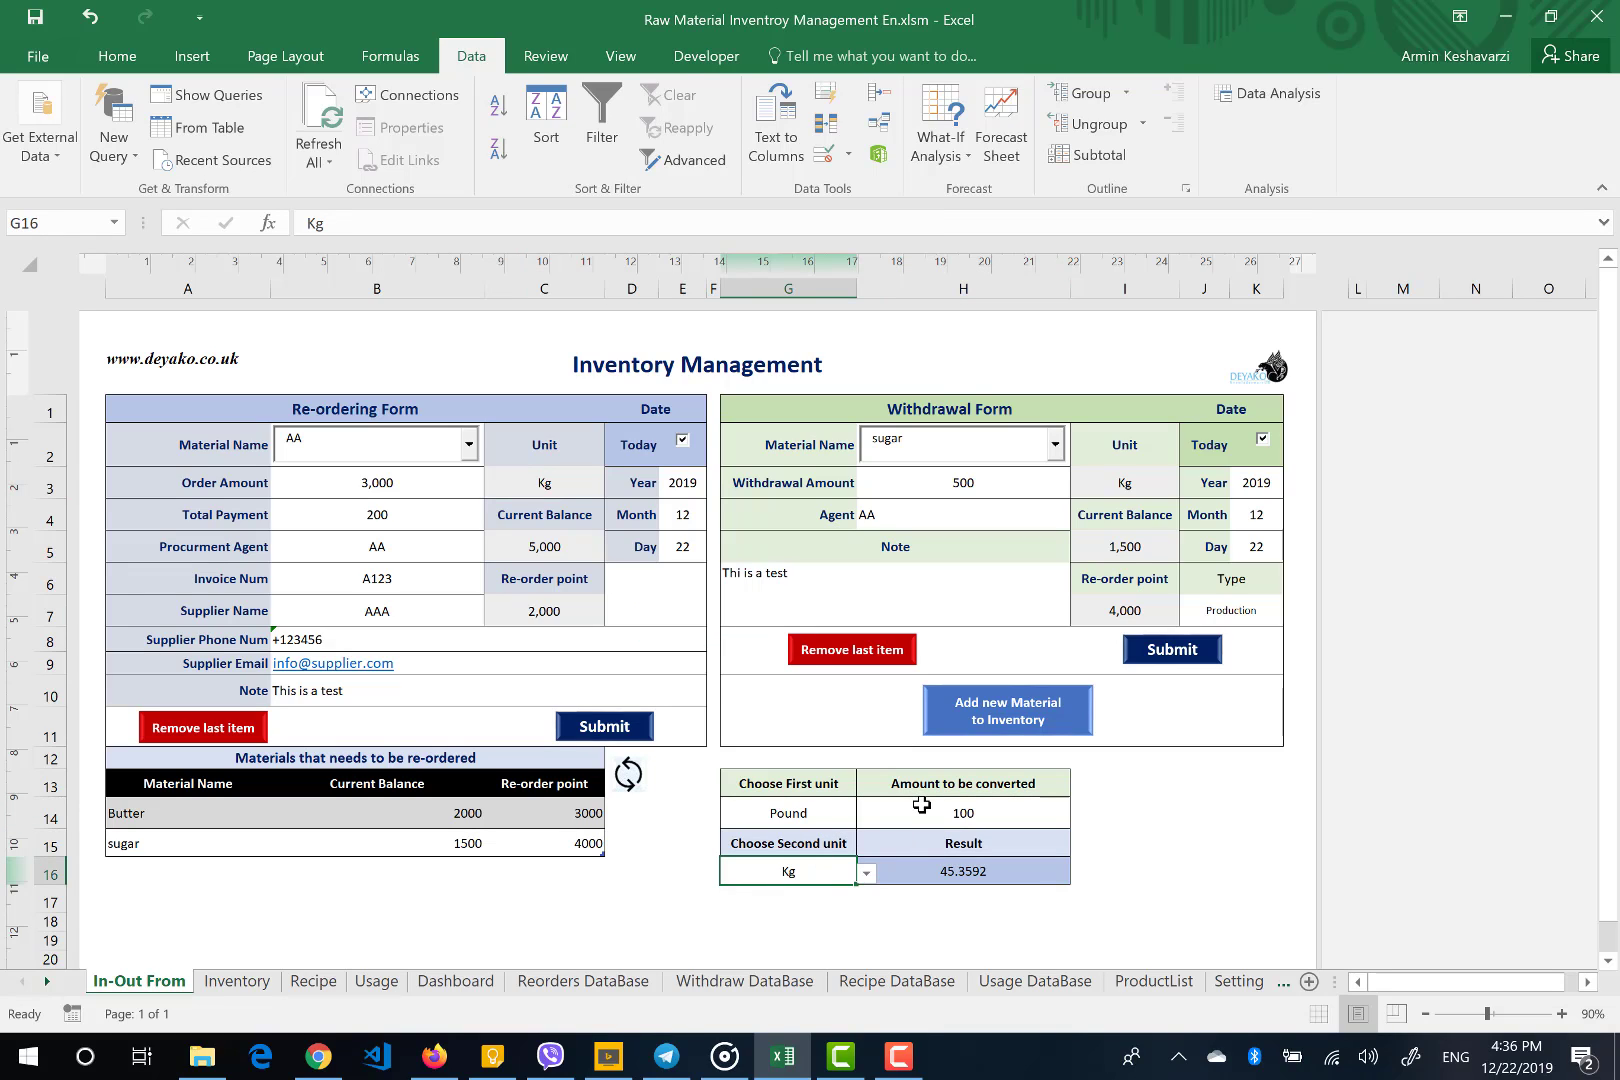
{"action": "left_click", "coordinate": [890, 813]}
{"action": "left_click", "coordinate": [822, 810]}
{"action": "left_click", "coordinate": [866, 817]}
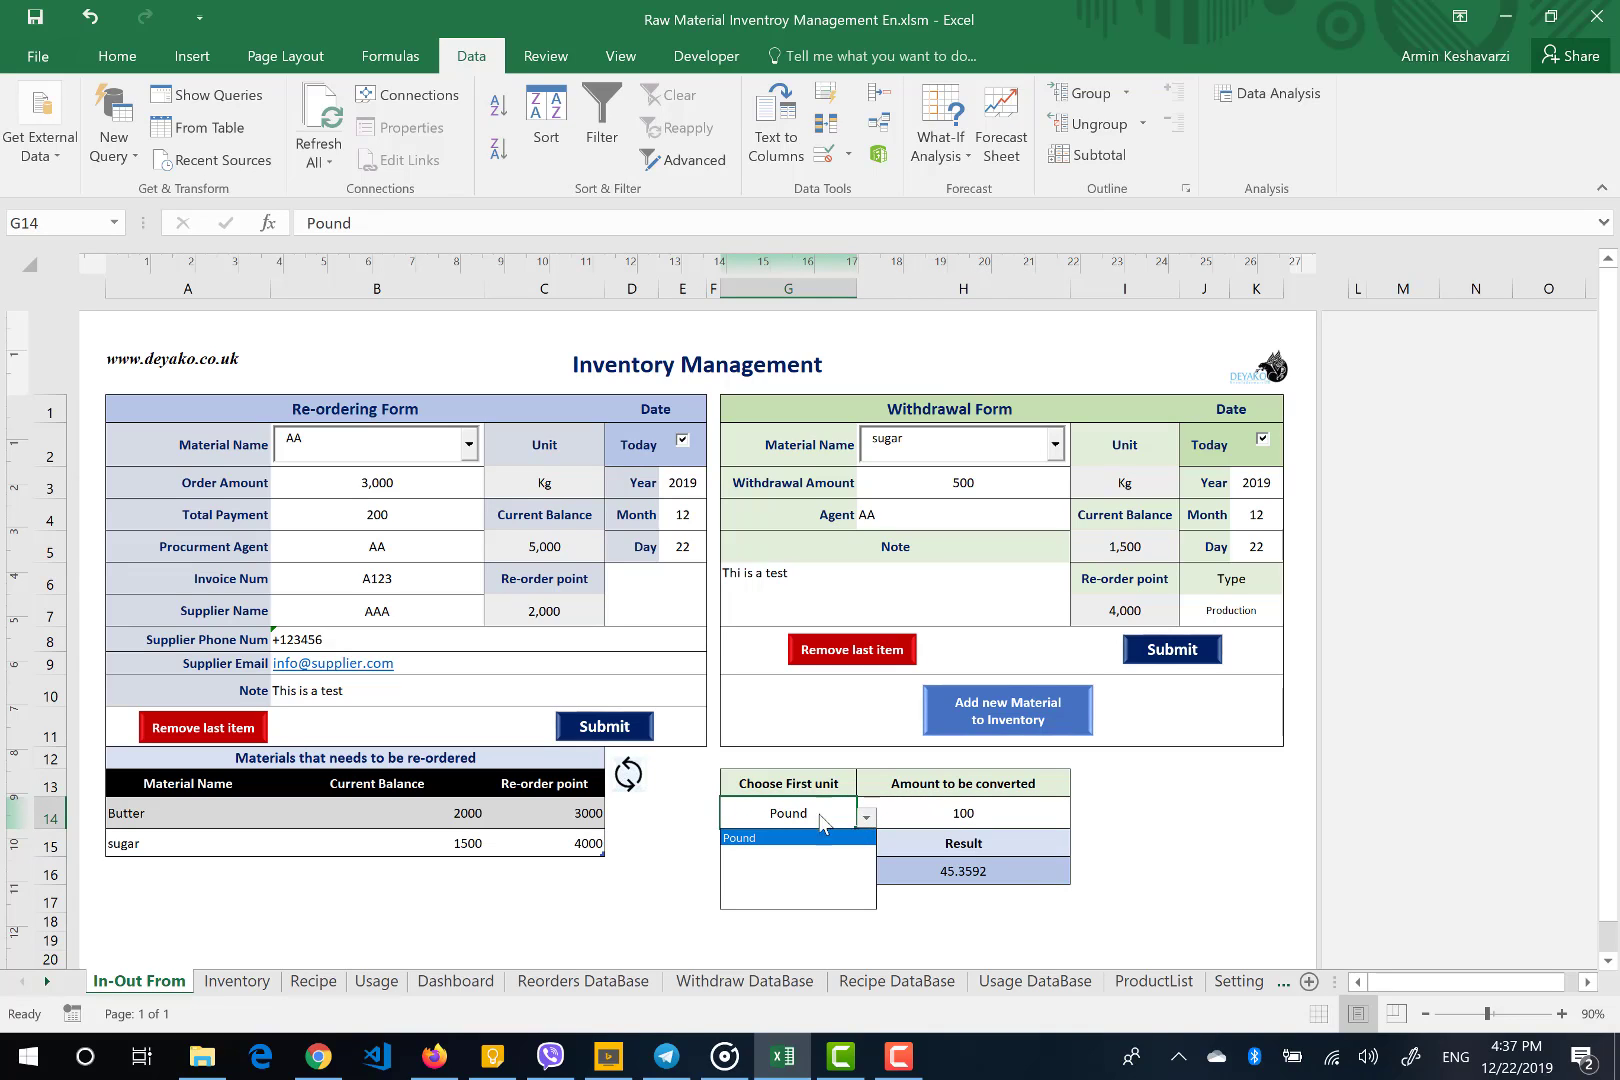
{"action": "left_click", "coordinate": [808, 836]}
{"action": "left_click", "coordinate": [810, 878]}
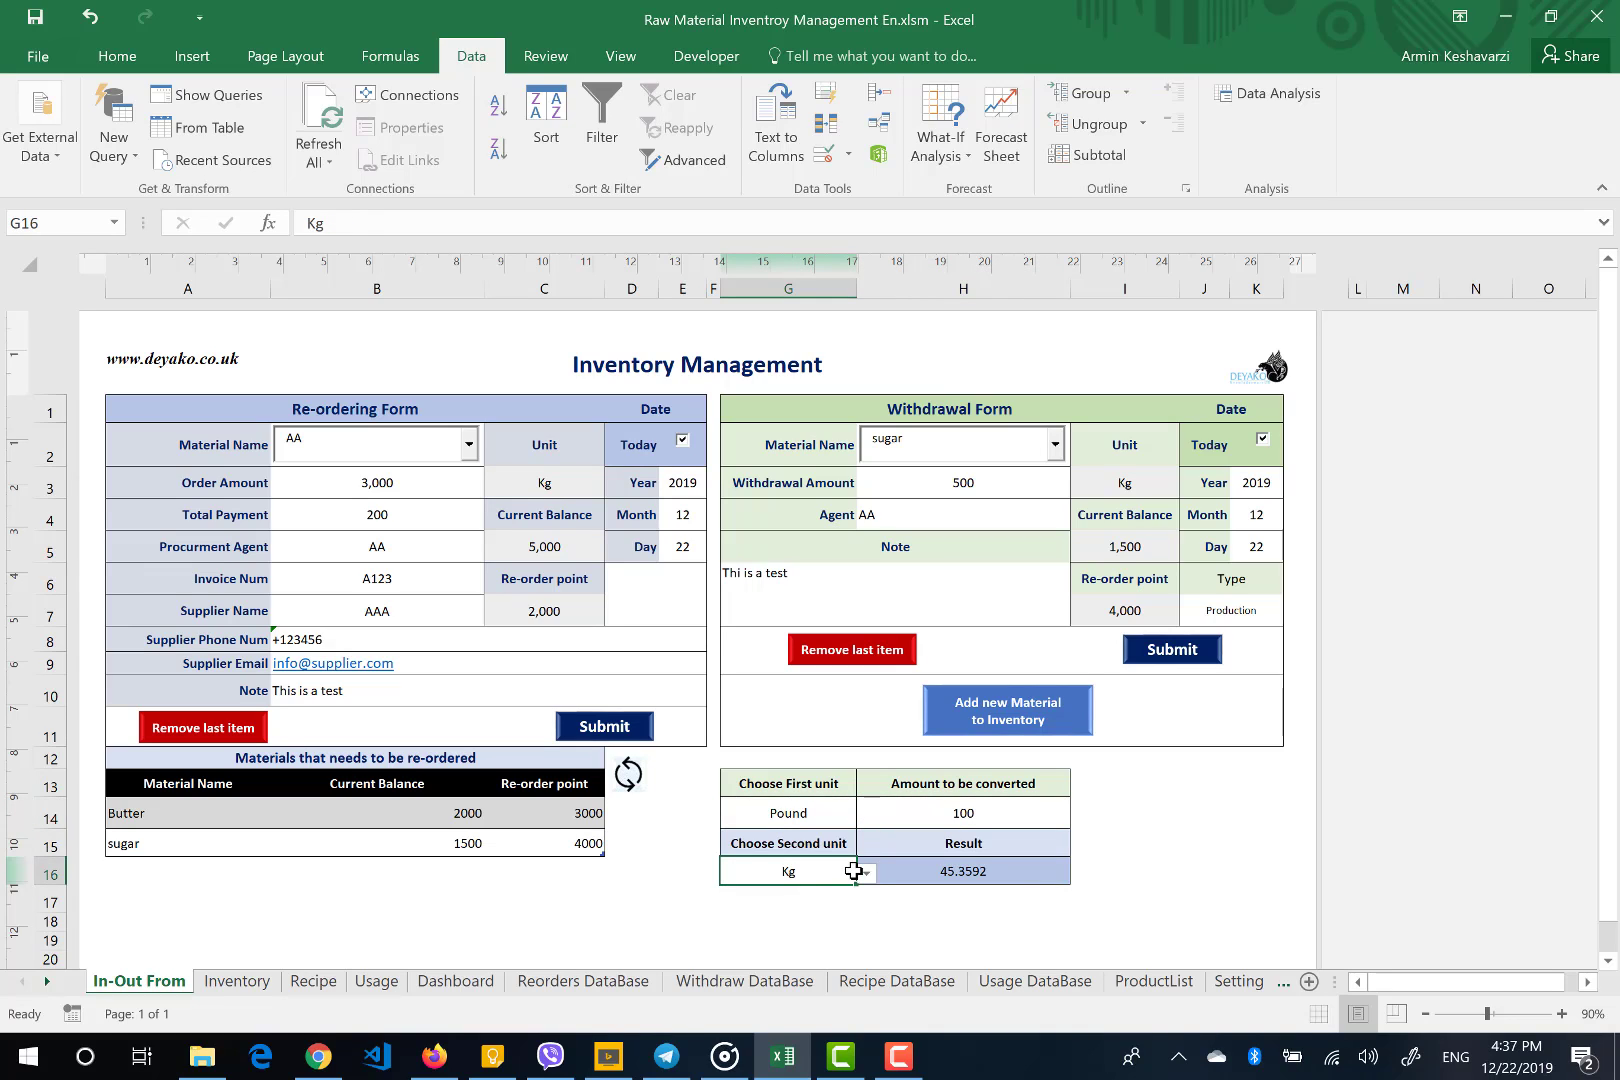
{"action": "left_click", "coordinate": [866, 873]}
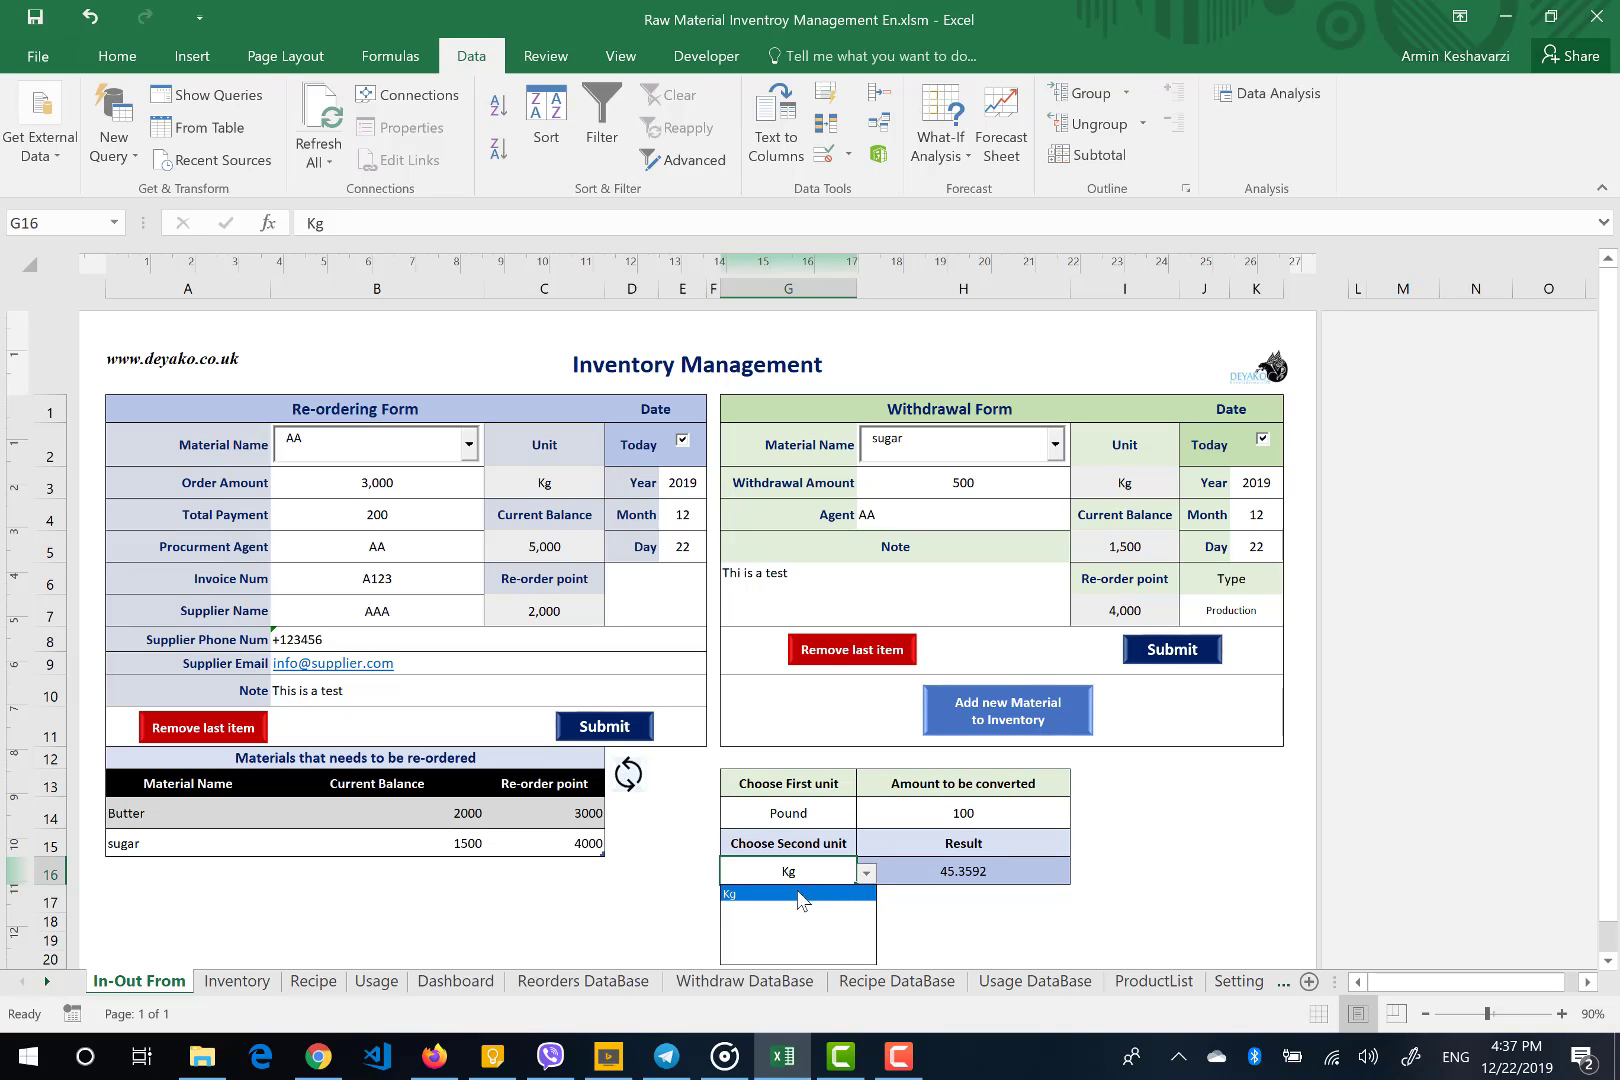
Try the Pound to Kg conversion with an amount of 150
{"action": "left_click", "coordinate": [900, 819]}
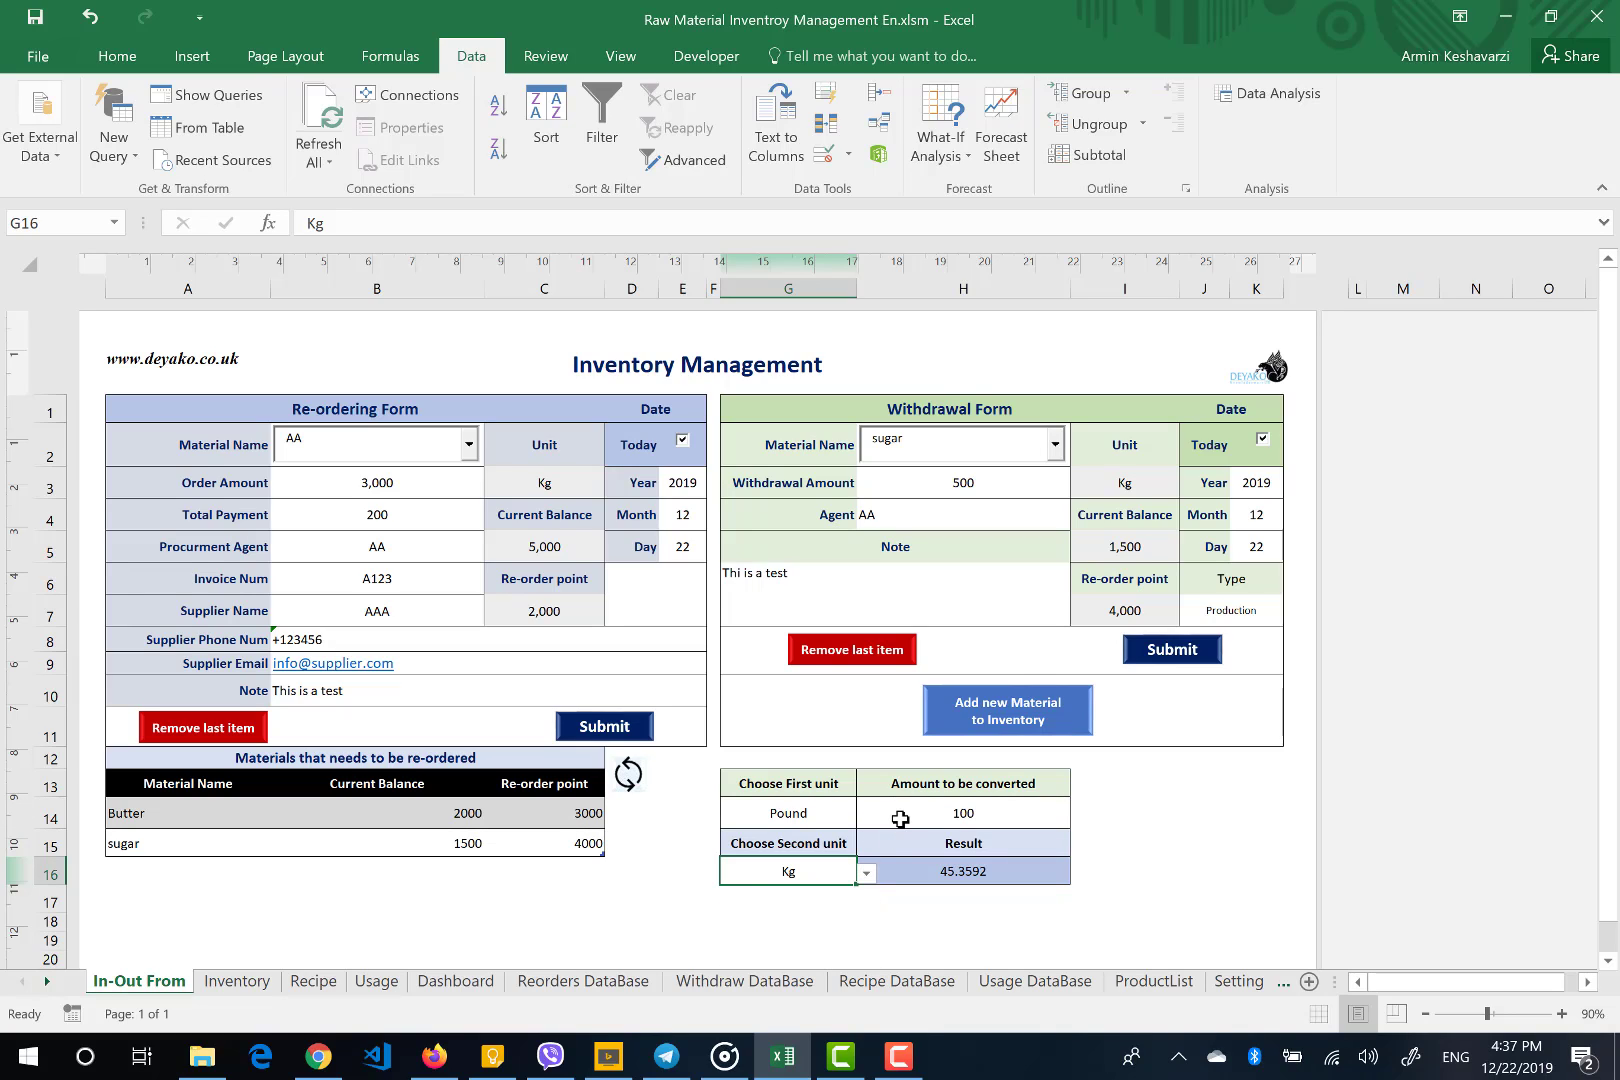
{"action": "left_click", "coordinate": [900, 819]}
{"action": "type", "text": "150"}
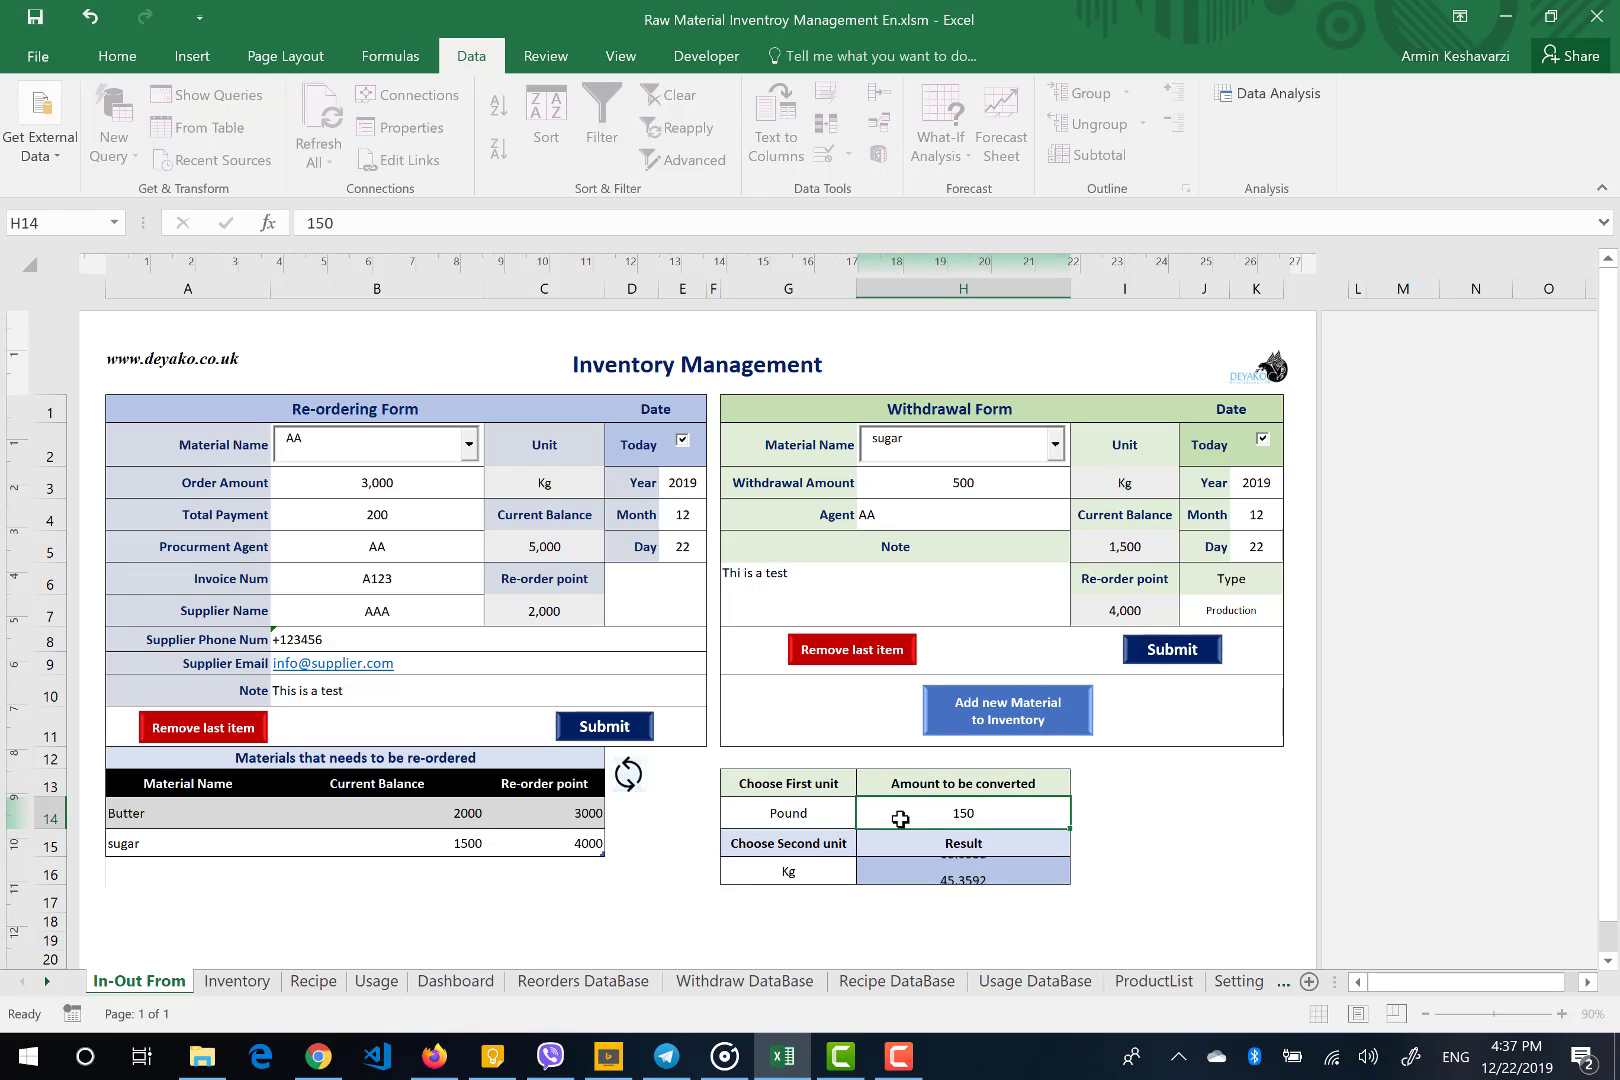
{"action": "key", "text": "Return"}
Set the converter's amount to 3000 and check the result in Kg
{"action": "left_click", "coordinate": [955, 815]}
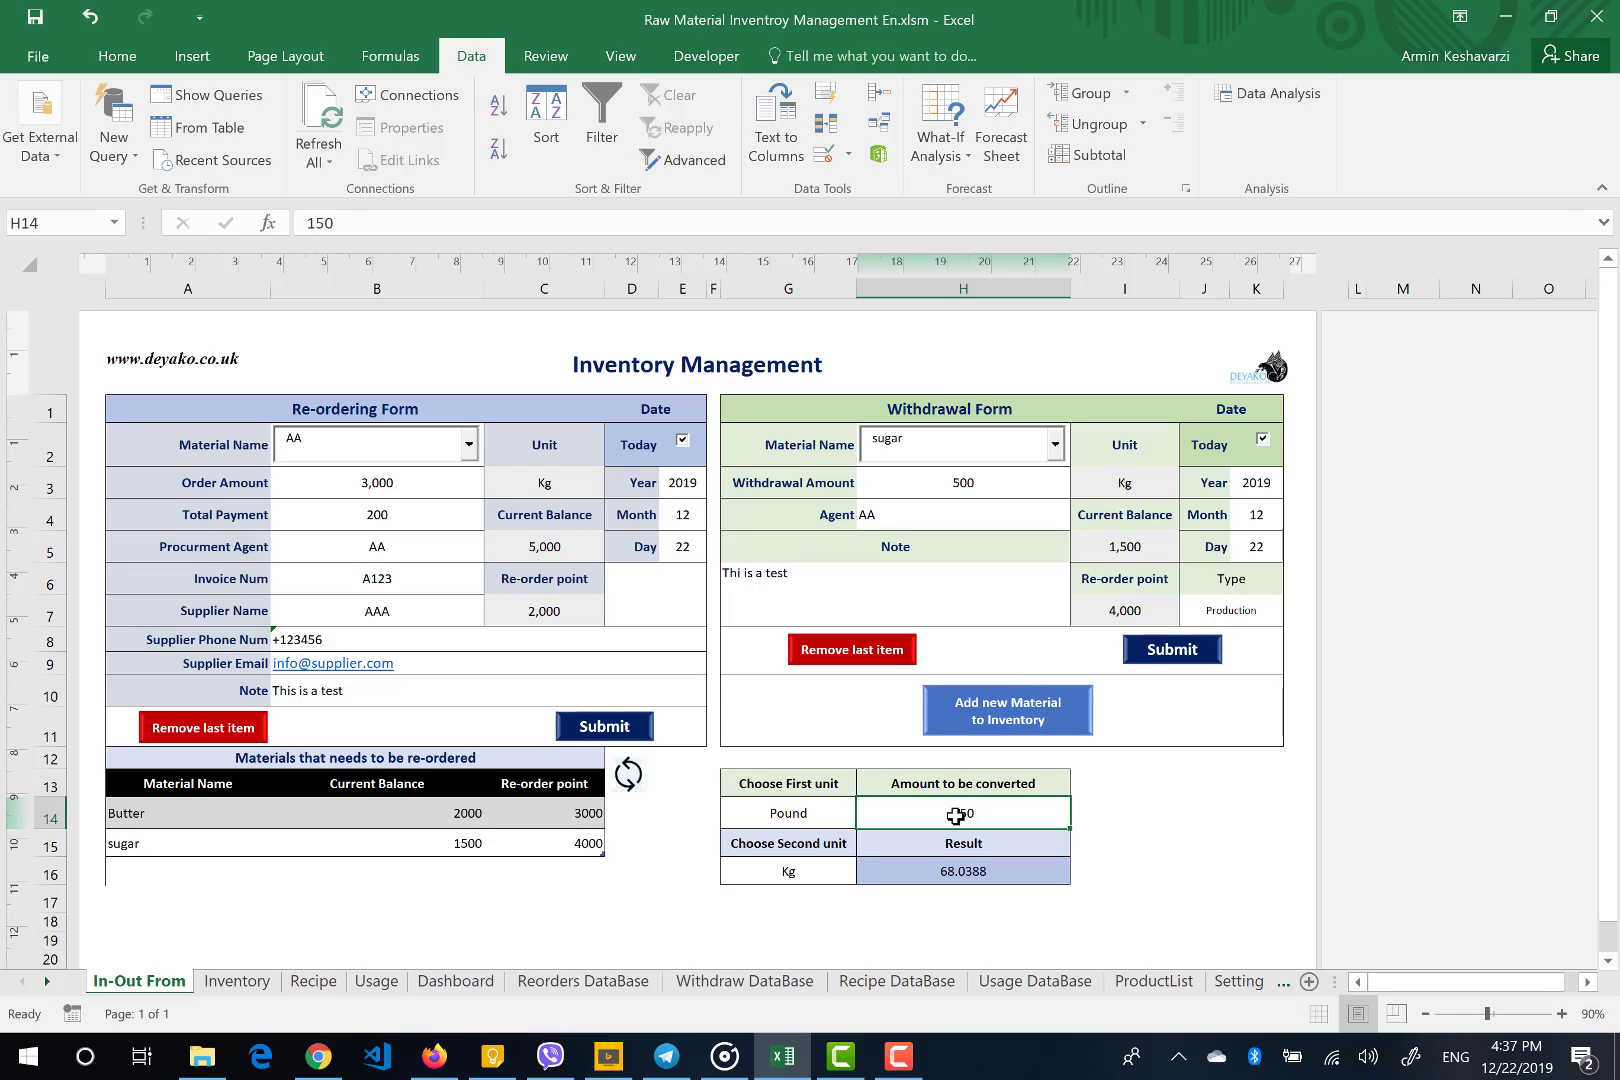
{"action": "type", "text": "3000"}
{"action": "key", "text": "Return"}
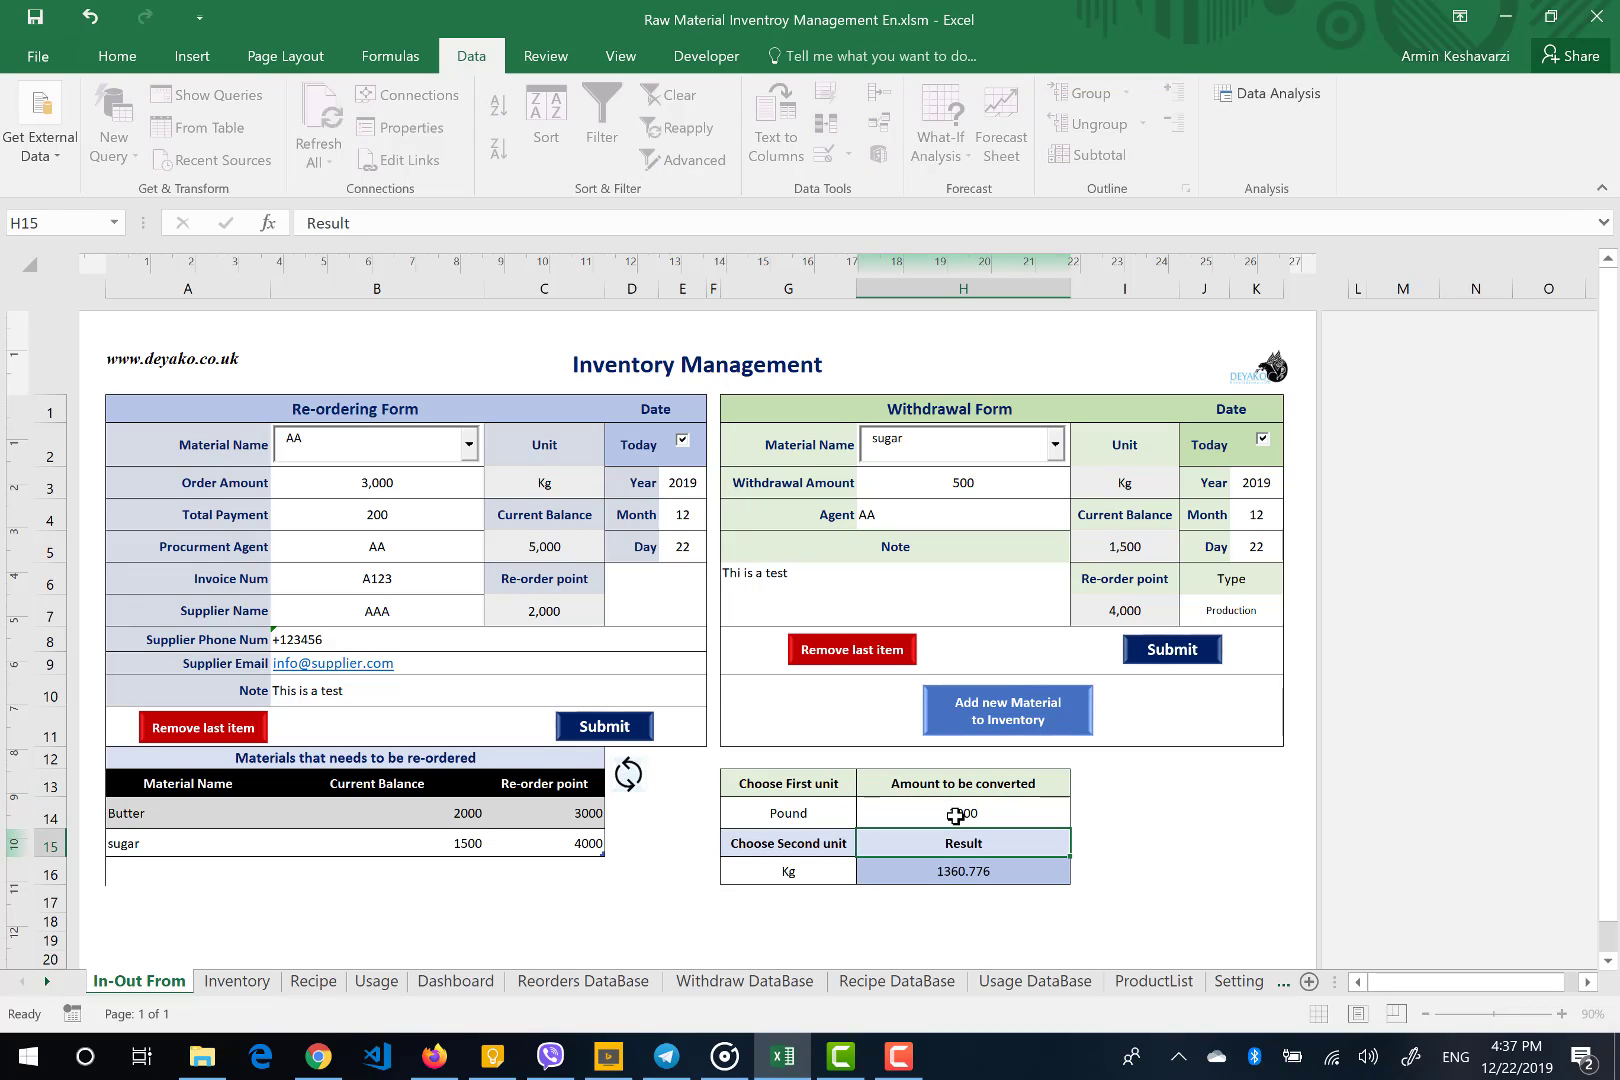
{"action": "left_click", "coordinate": [1018, 874]}
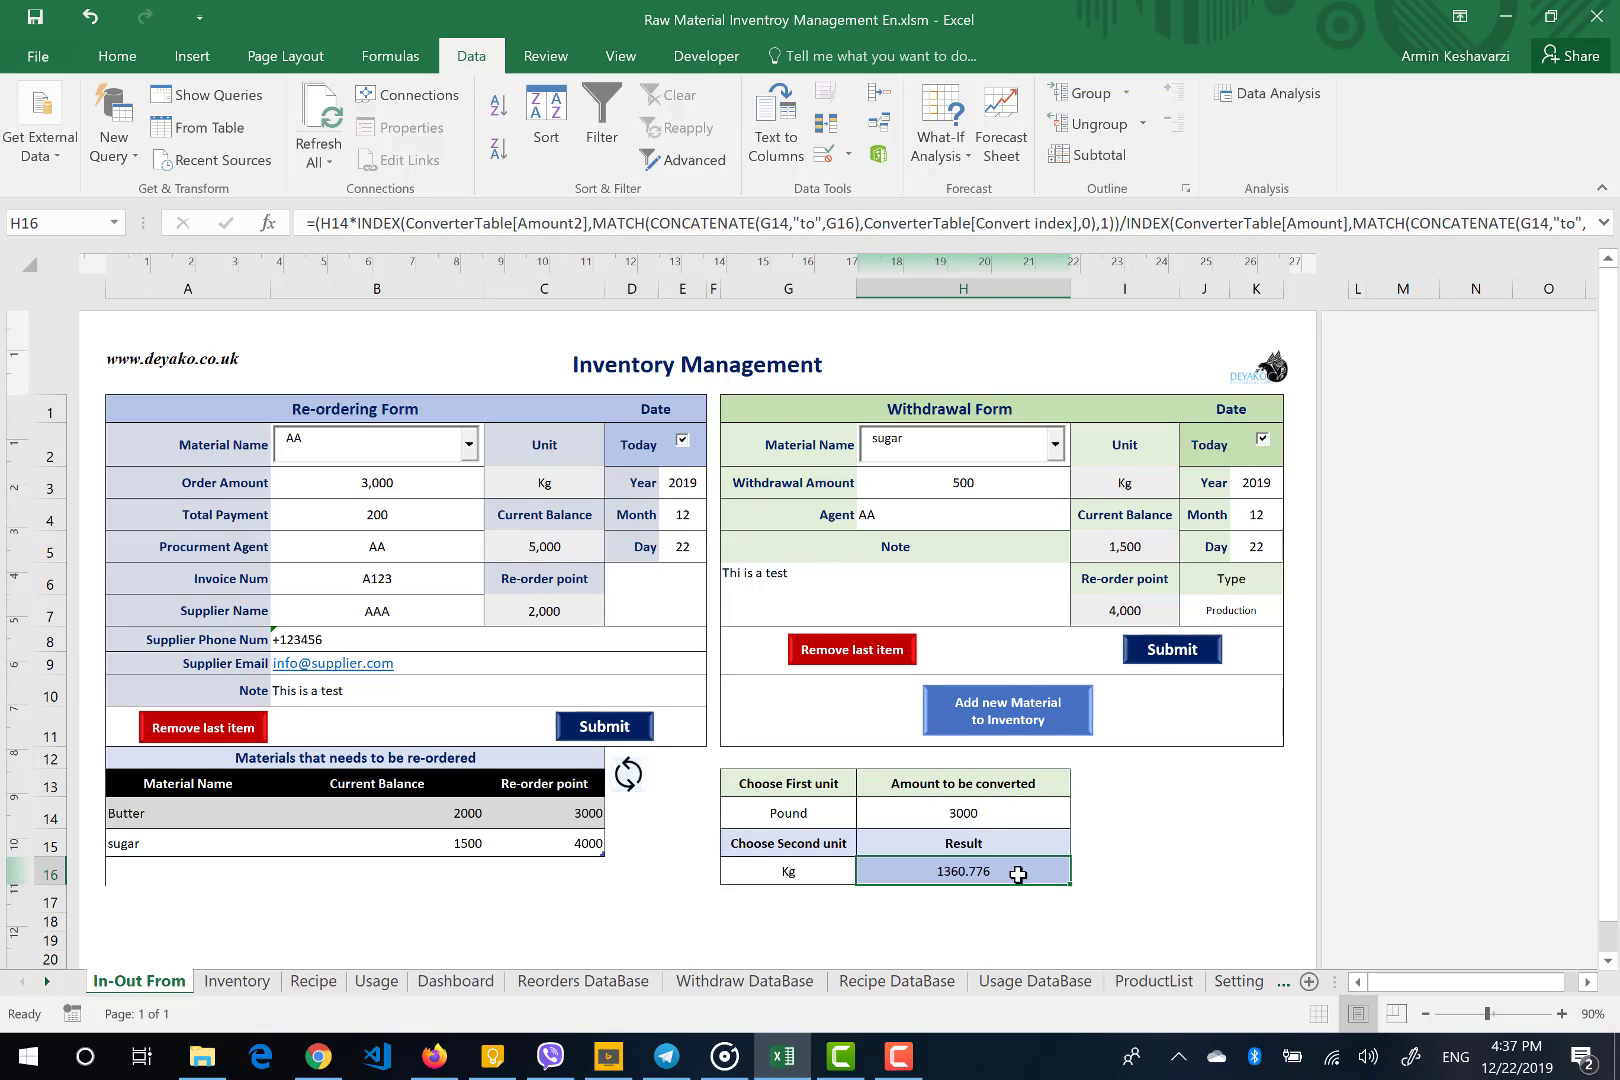
{"action": "left_click_drag", "start_coordinate": [810, 813], "coordinate": [933, 904]}
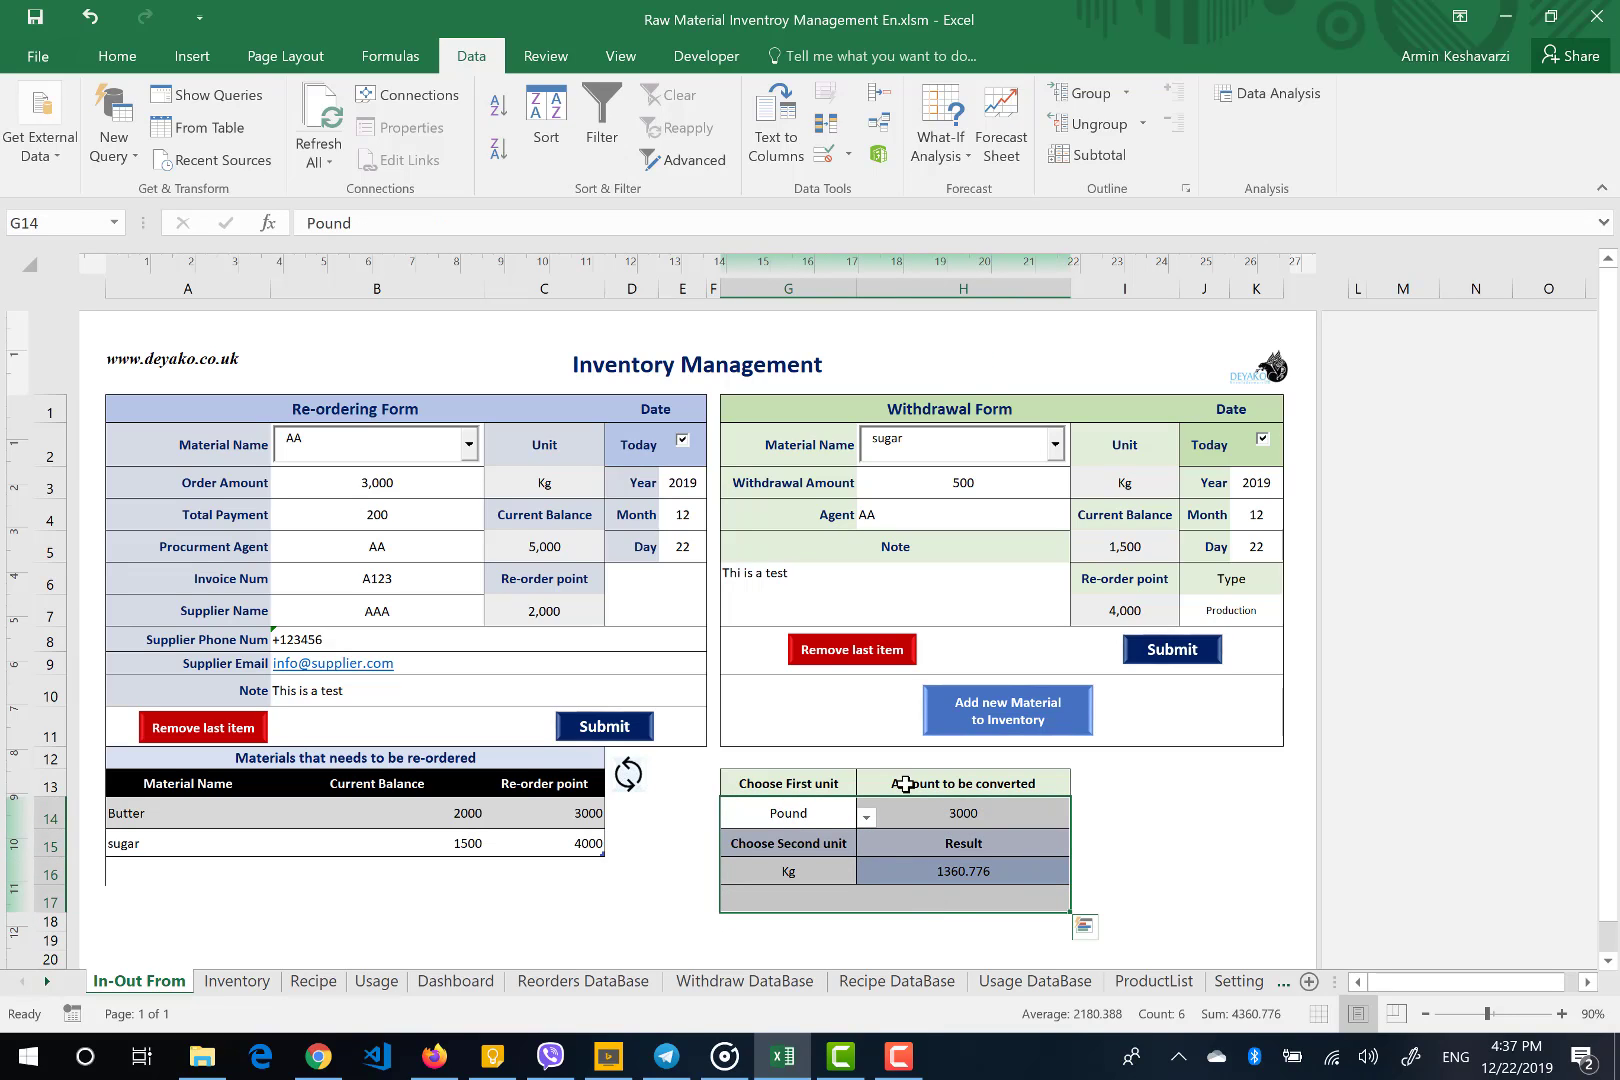
{"action": "left_click", "coordinate": [788, 817]}
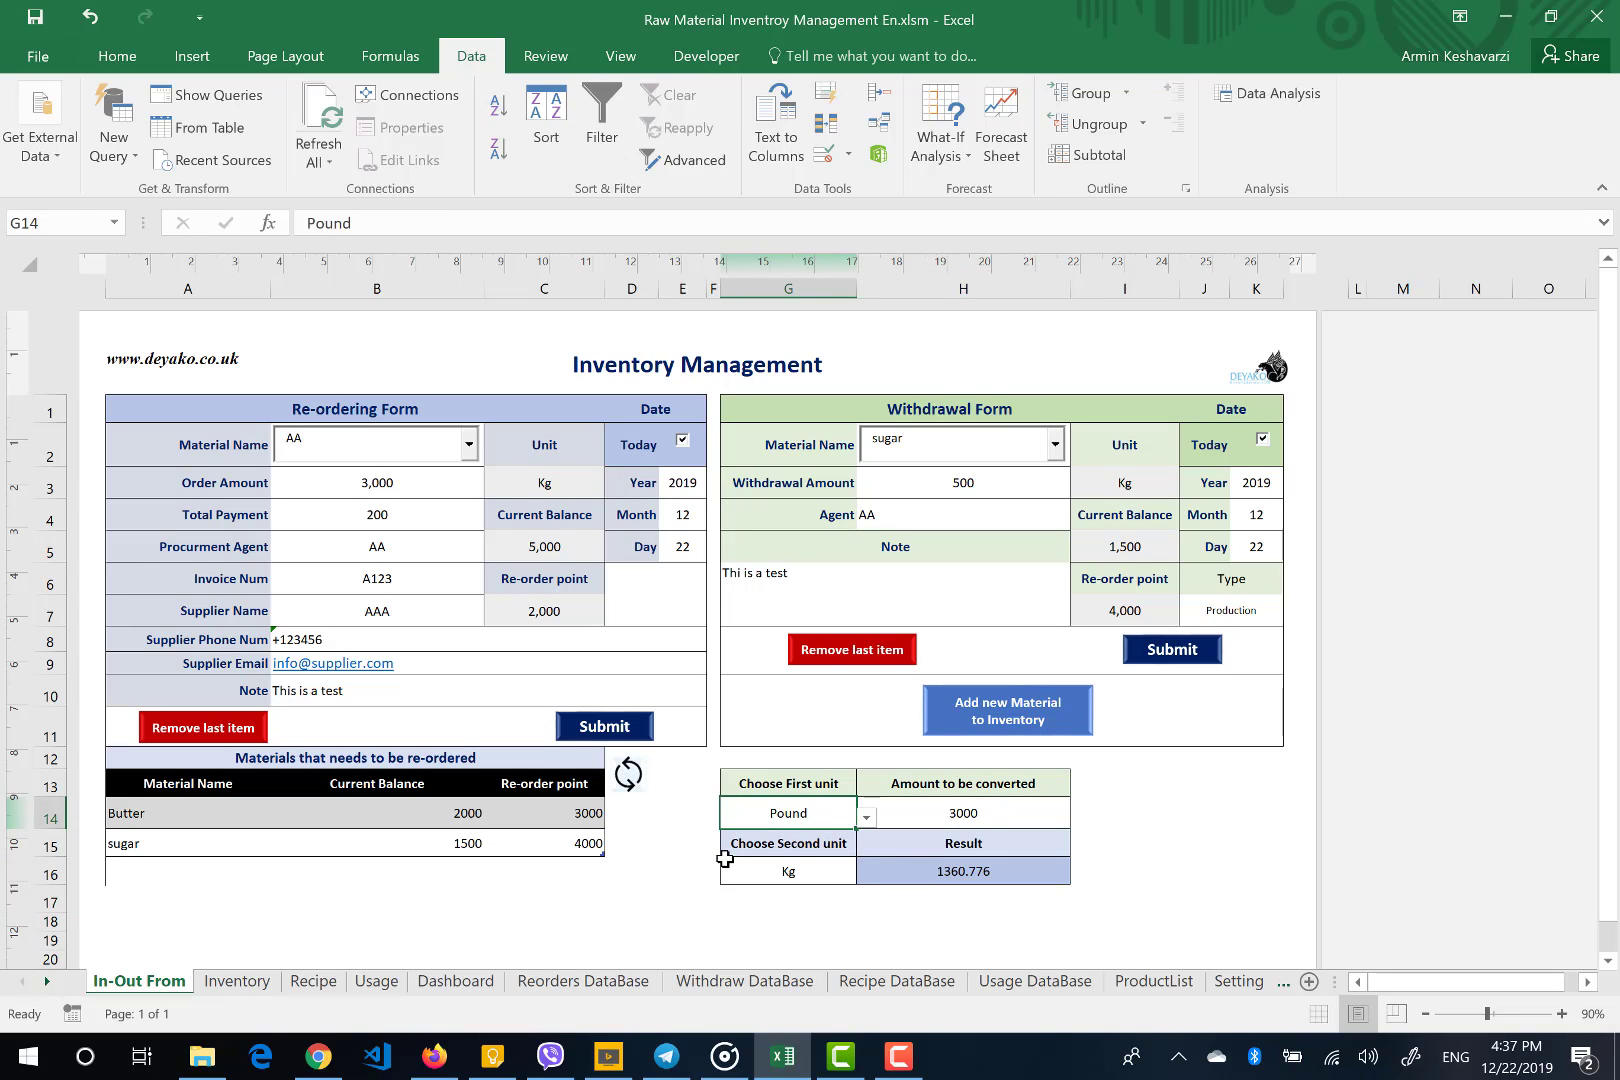
Add a row to the Converter Table on the Setting sheet with first unit AA, amount 1, second unit BB and Amount2 2
{"action": "scroll", "coordinate": [1240, 990], "scroll_direction": "right", "scroll_amount": 1}
{"action": "left_click", "coordinate": [1238, 986]}
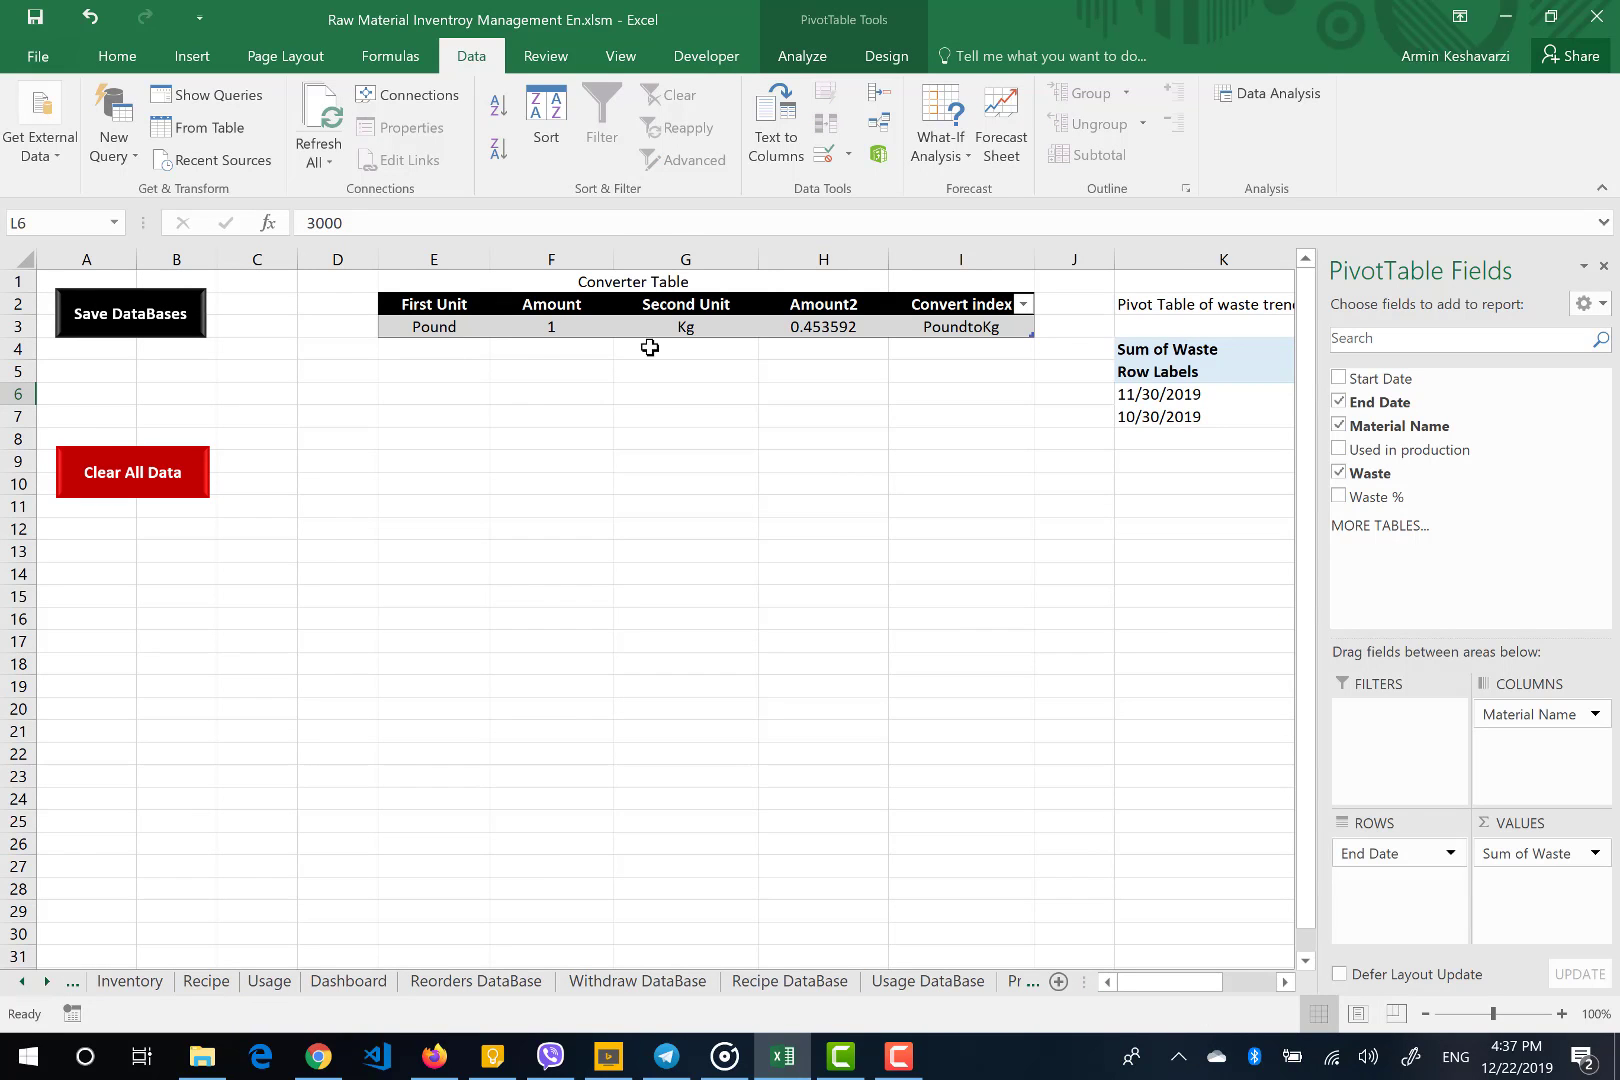
{"action": "left_click", "coordinate": [451, 352]}
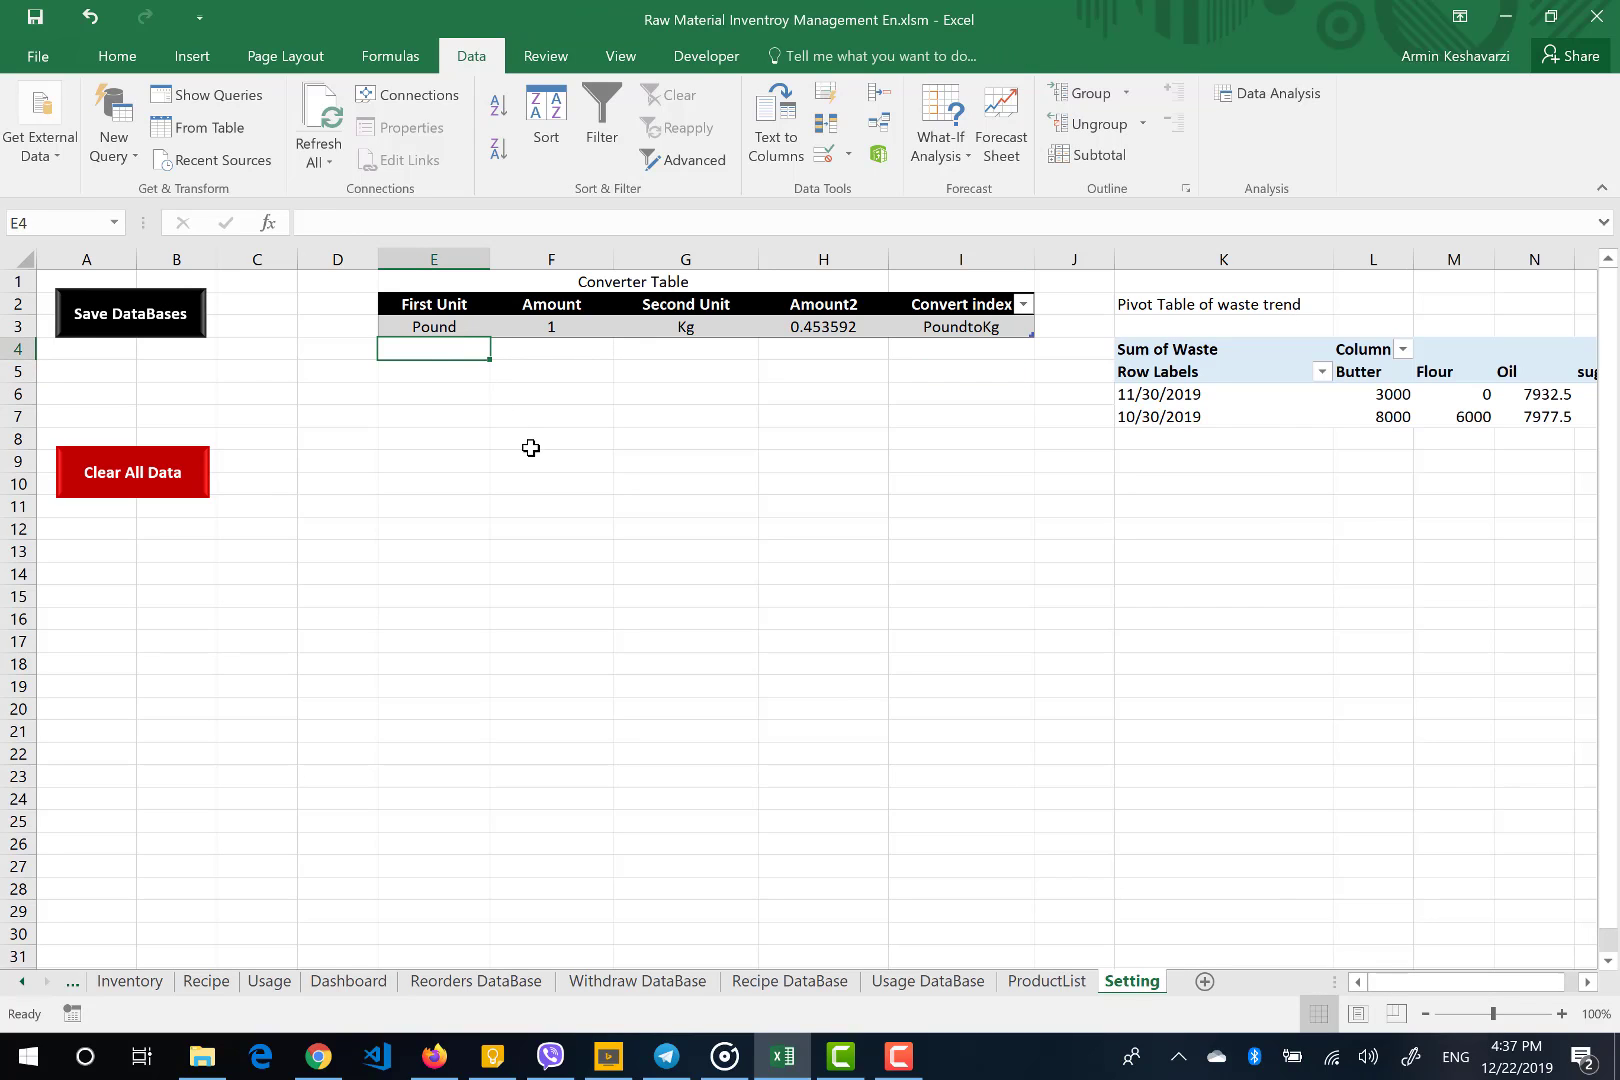
{"action": "type", "text": "AA"}
{"action": "key", "text": "Return"}
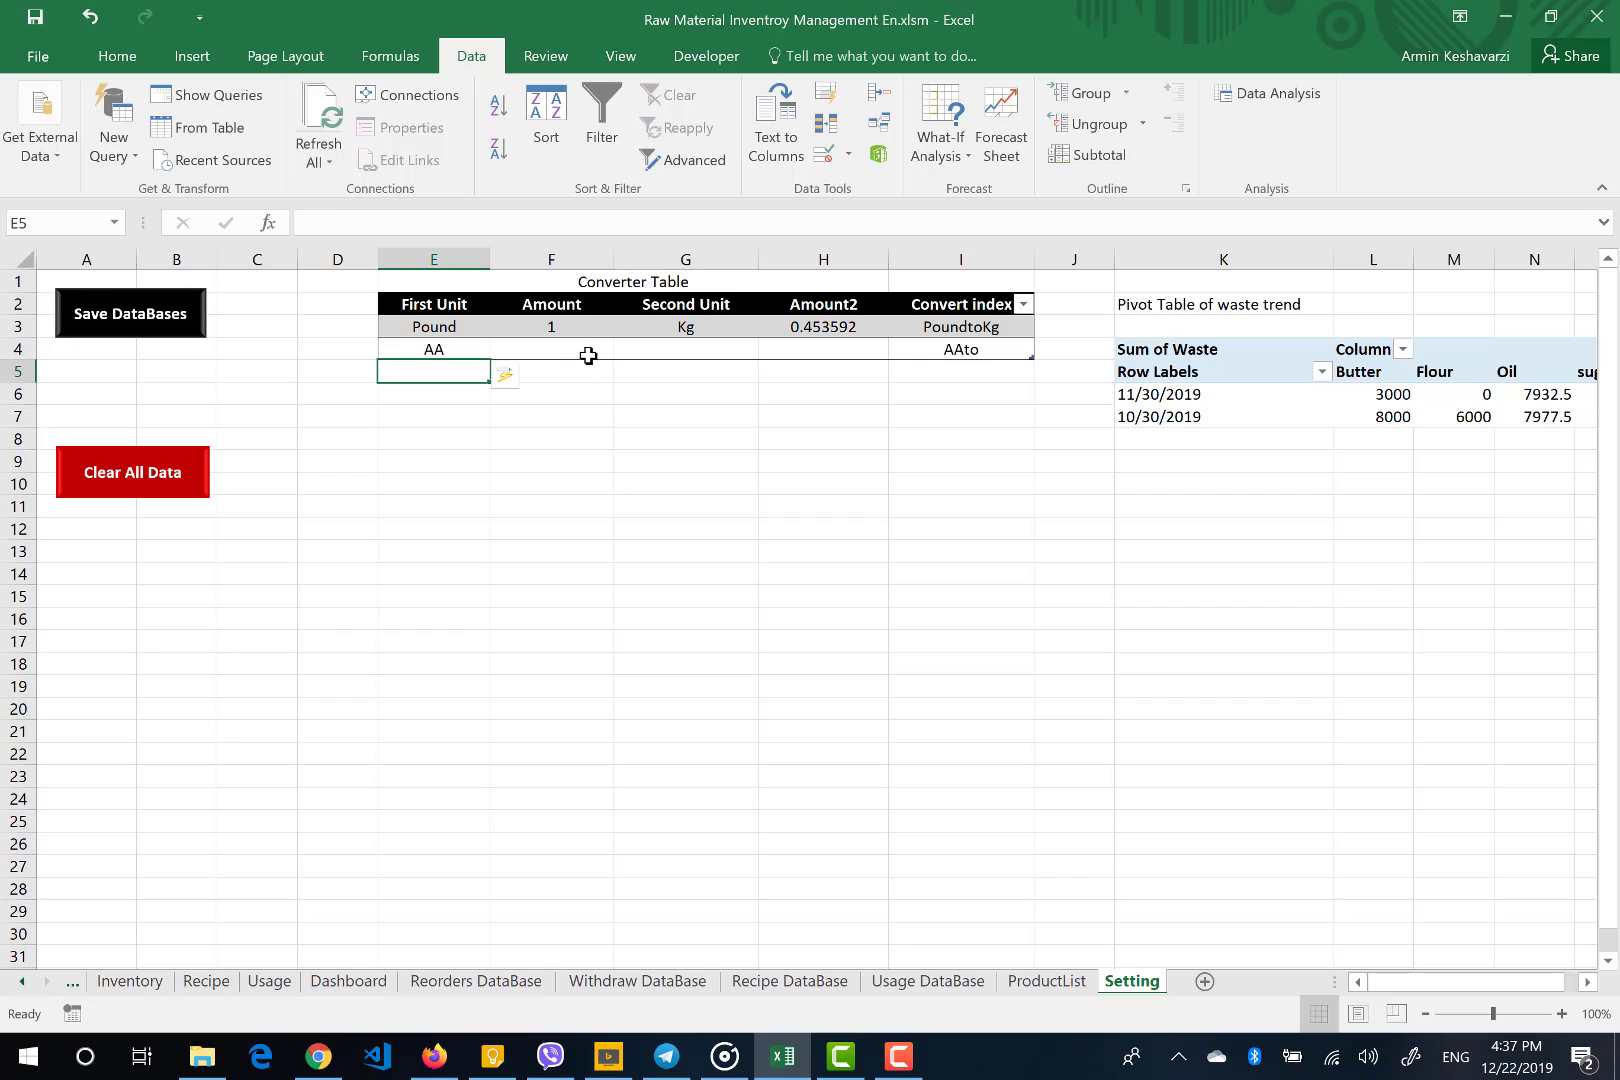
{"action": "left_click", "coordinate": [588, 356]}
{"action": "type", "text": "1"}
{"action": "left_click", "coordinate": [658, 344]}
{"action": "type", "text": "BB"}
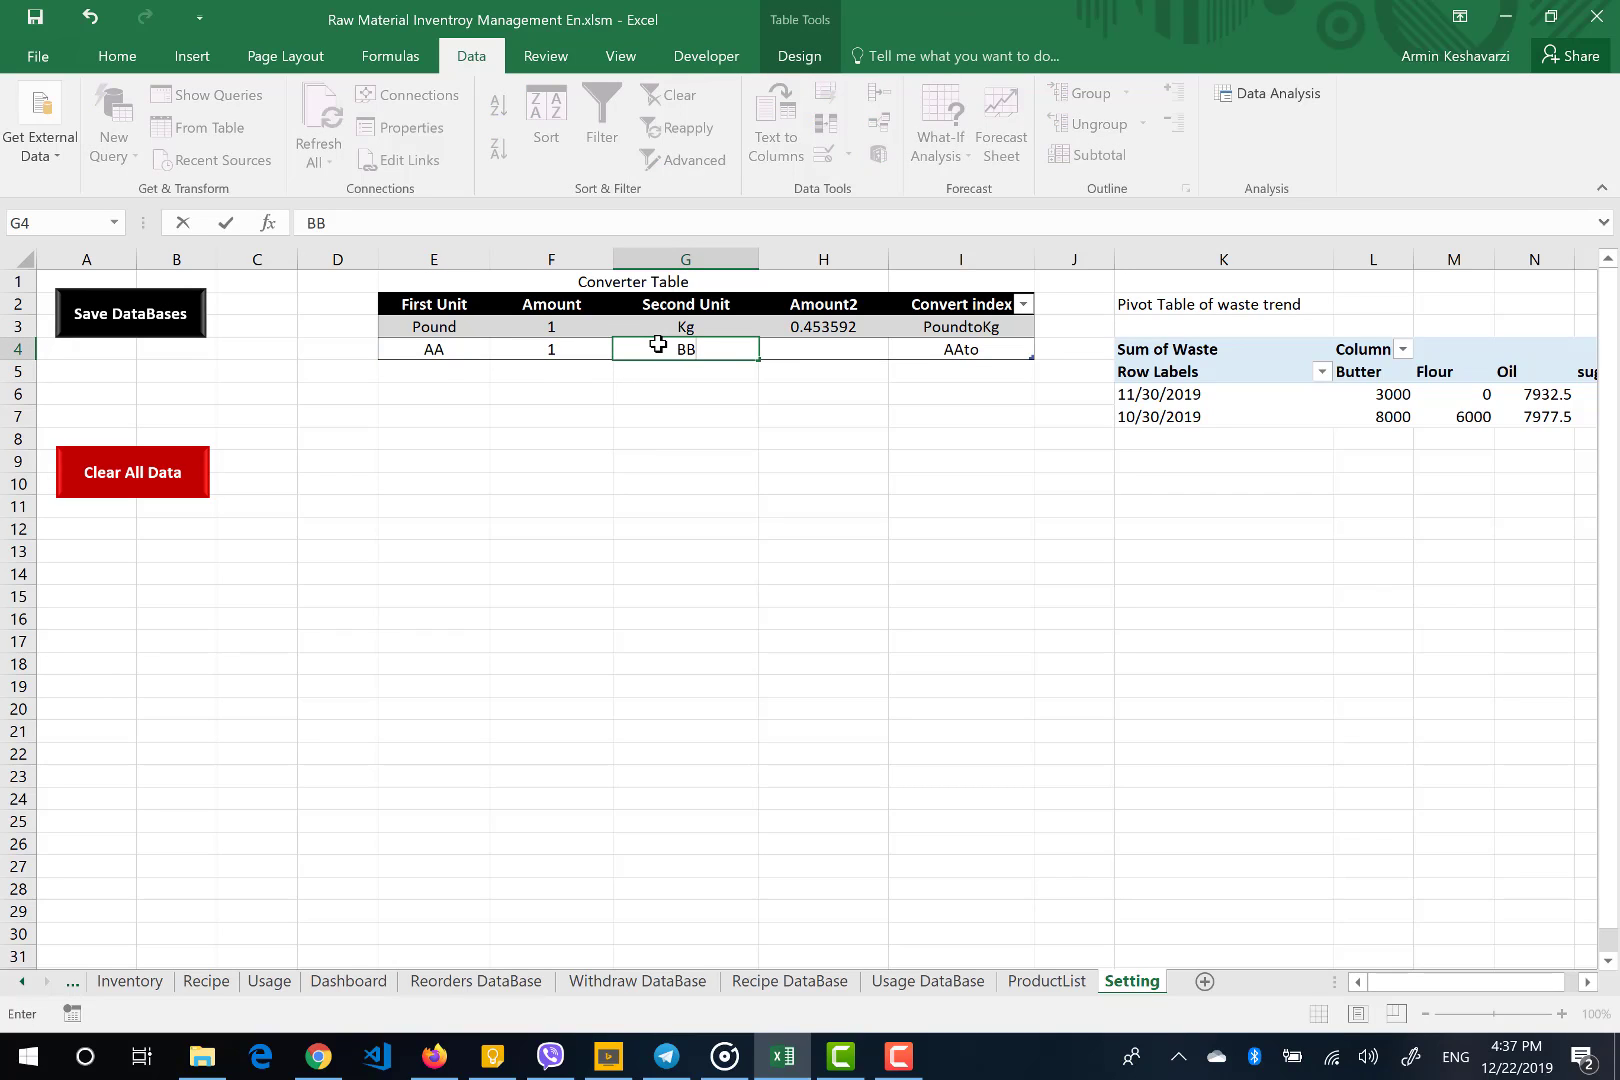
{"action": "left_click", "coordinate": [805, 345]}
{"action": "type", "text": "2"}
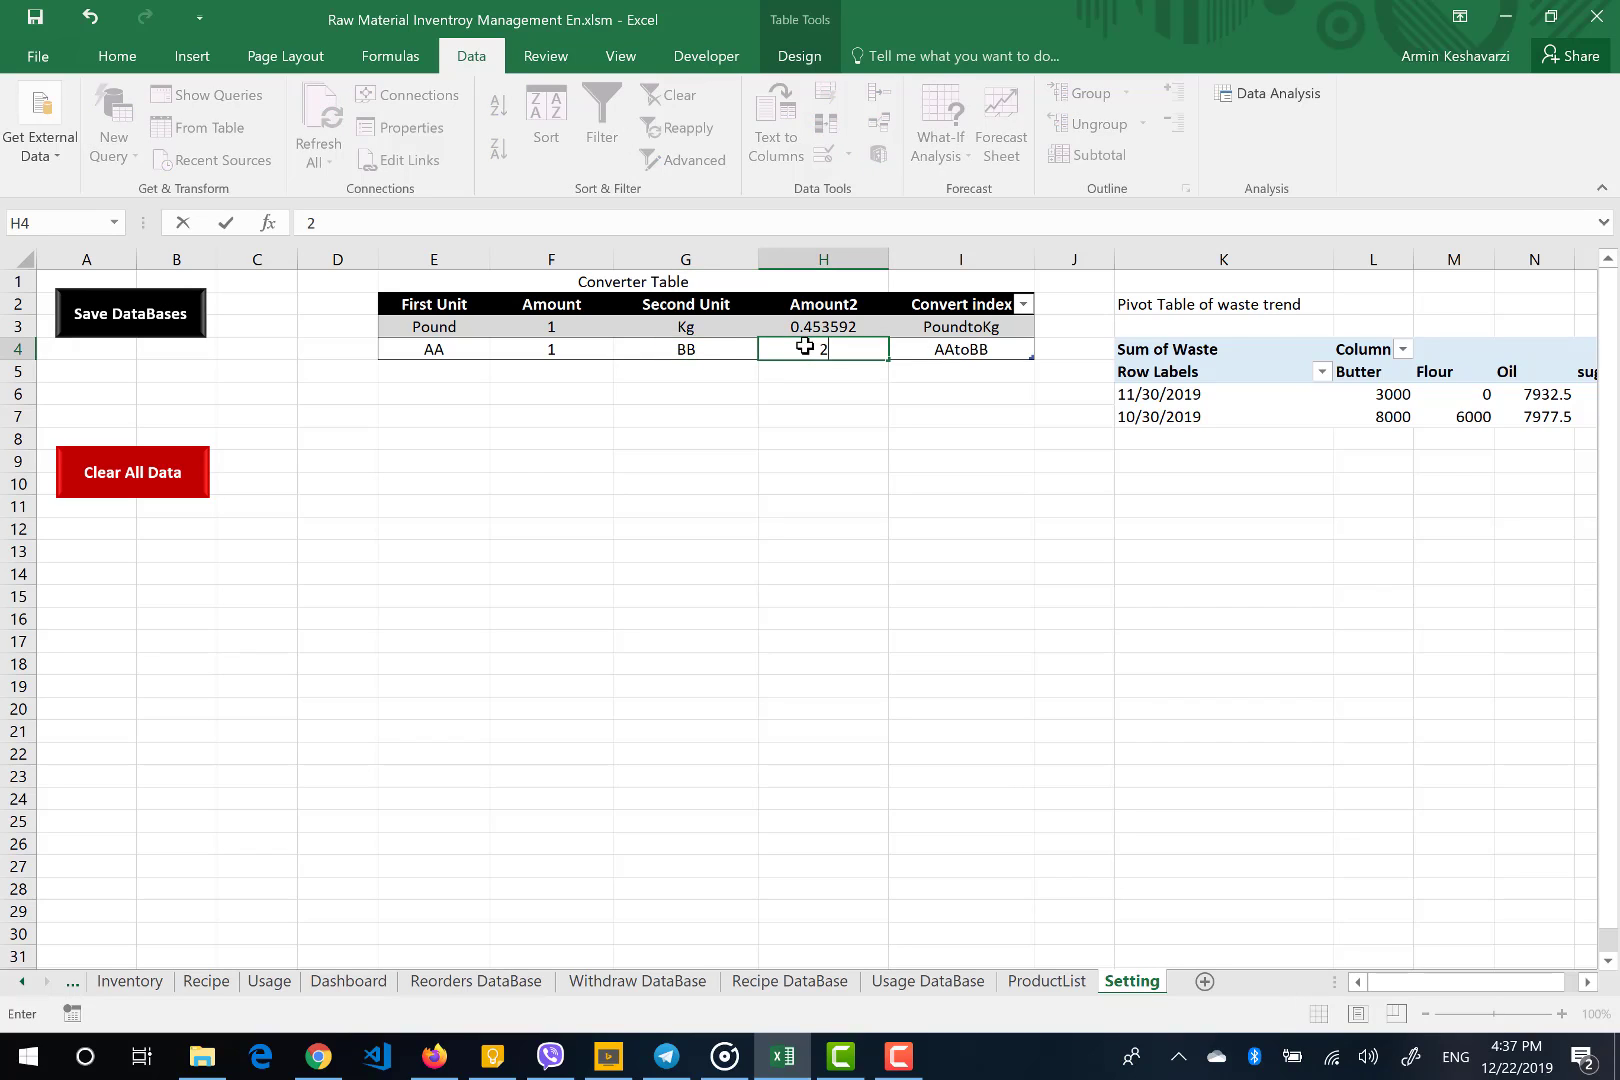
Check the new converter row's second unit and Convert index formula, and return to the In-Out From sheet
{"action": "left_click", "coordinate": [687, 352]}
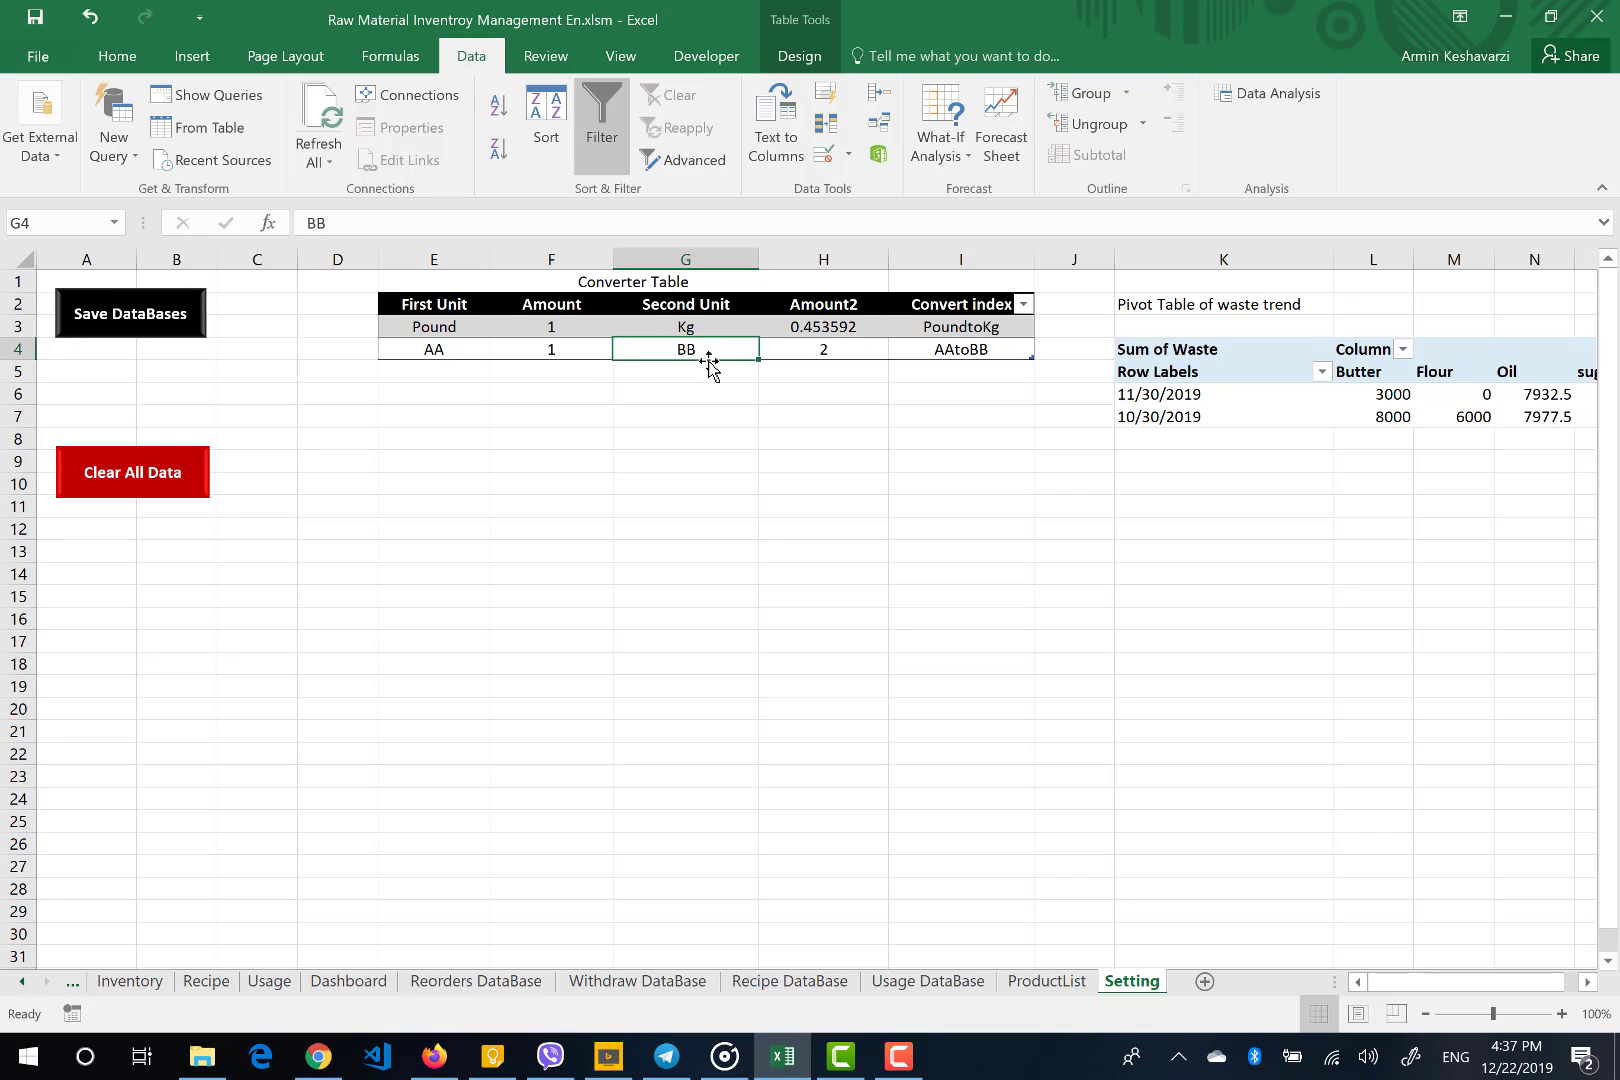
{"action": "left_click", "coordinate": [960, 349]}
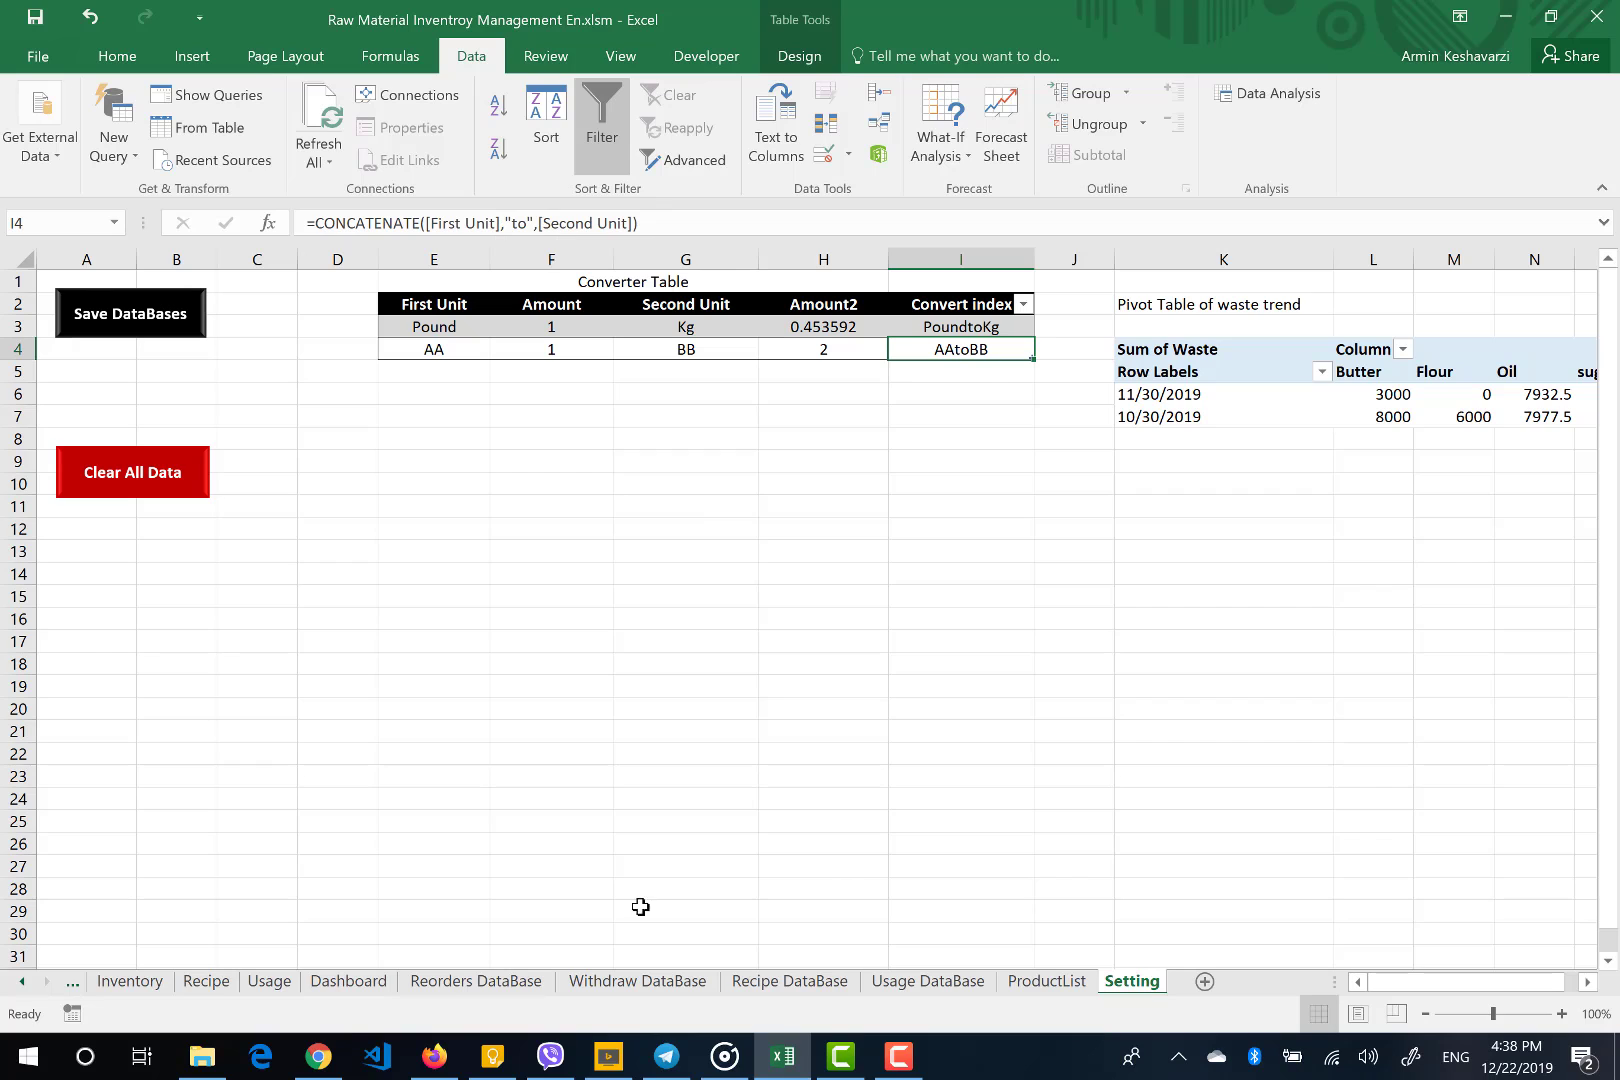
{"action": "left_click", "coordinate": [44, 979]}
{"action": "left_click", "coordinate": [127, 980]}
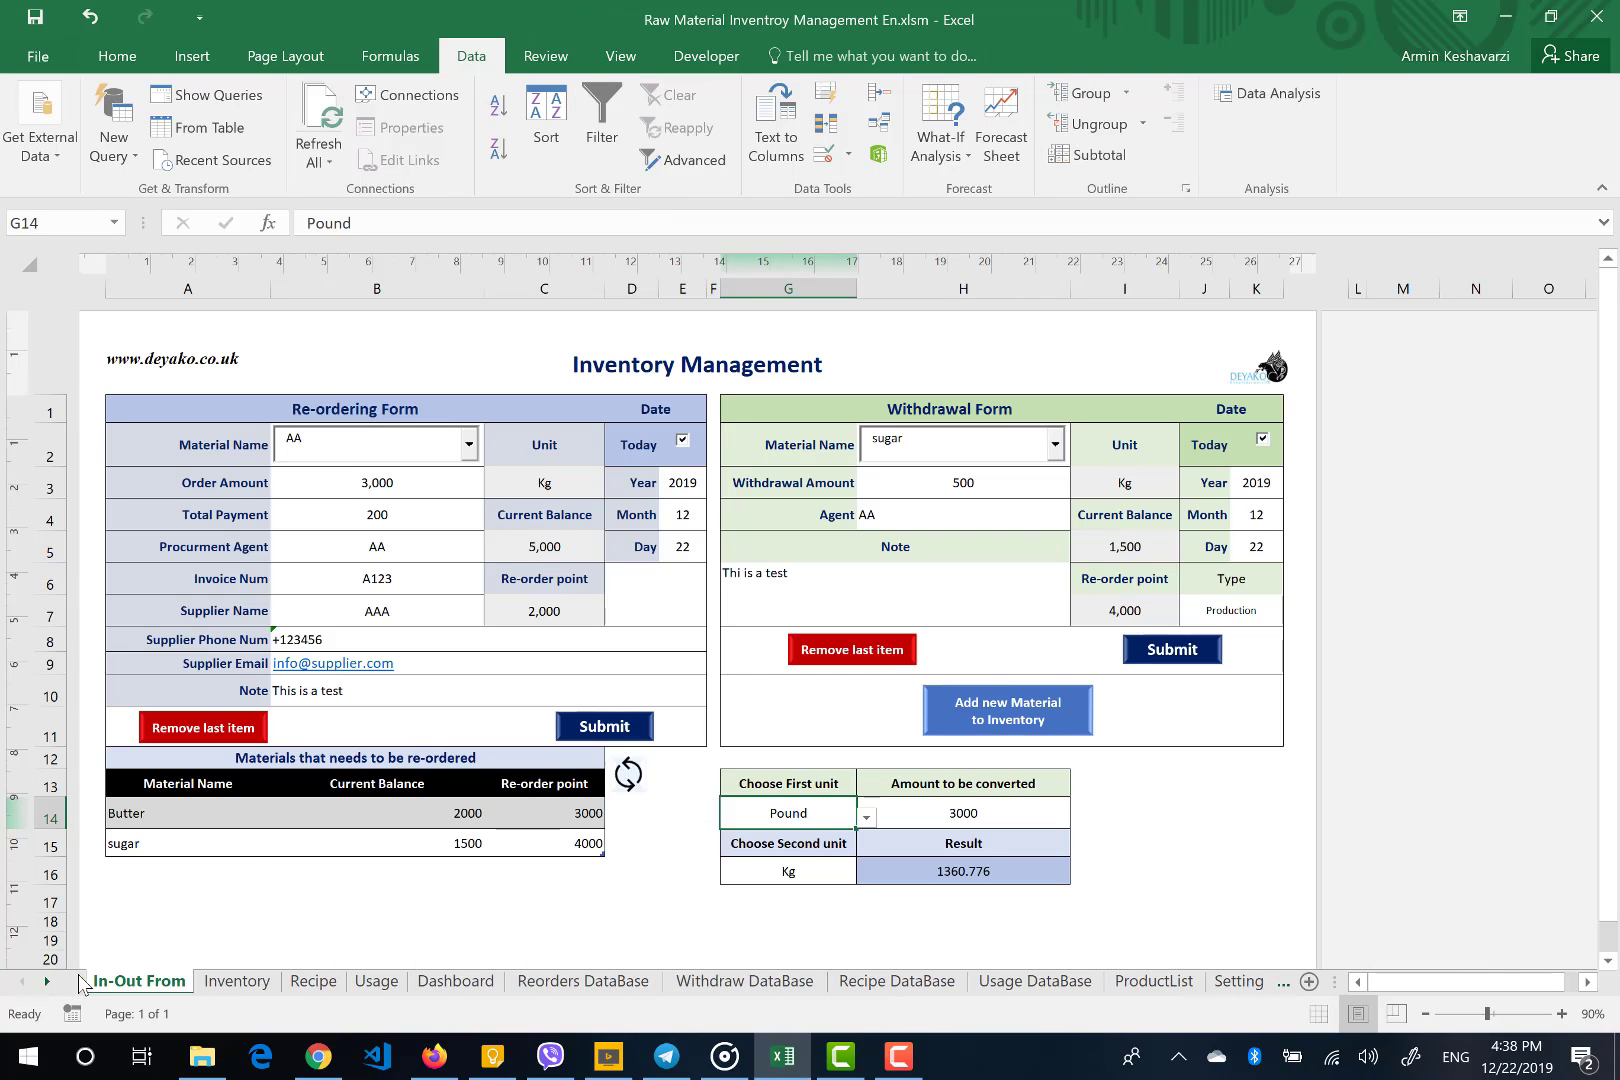
Convert the amount of 3000 from unit AA to unit BB in the unit converter
{"action": "left_click", "coordinate": [867, 817]}
{"action": "left_click", "coordinate": [789, 870]}
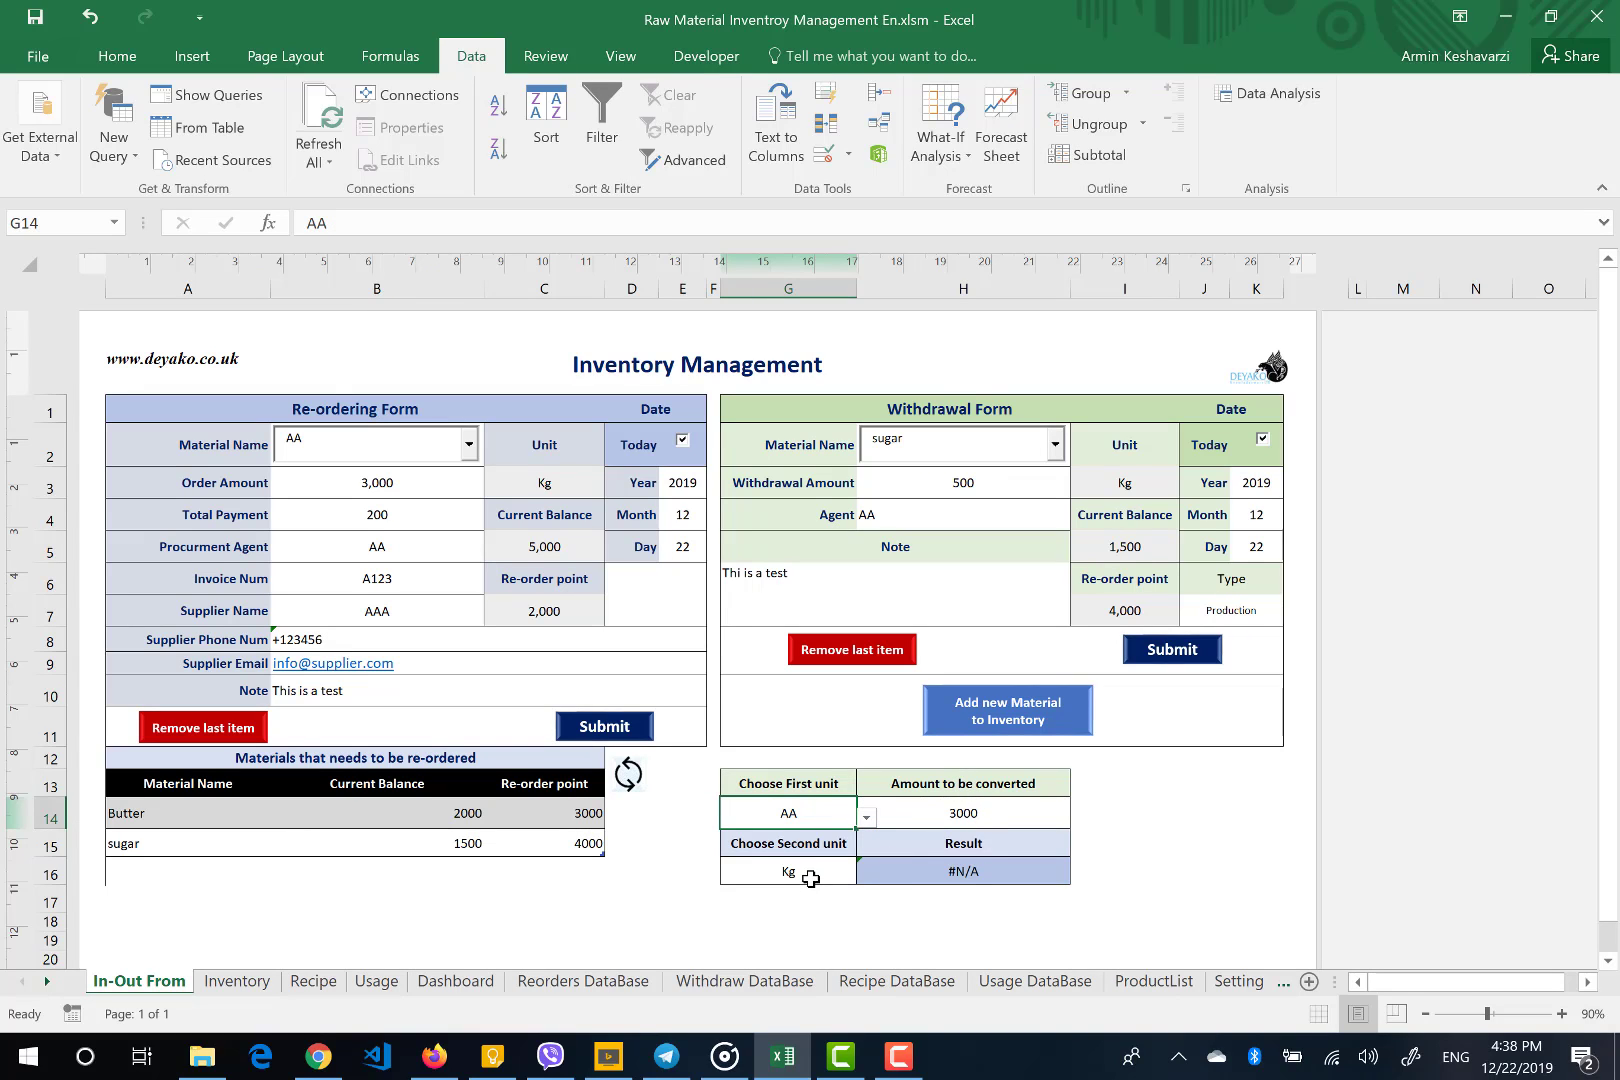
{"action": "left_click", "coordinate": [811, 879]}
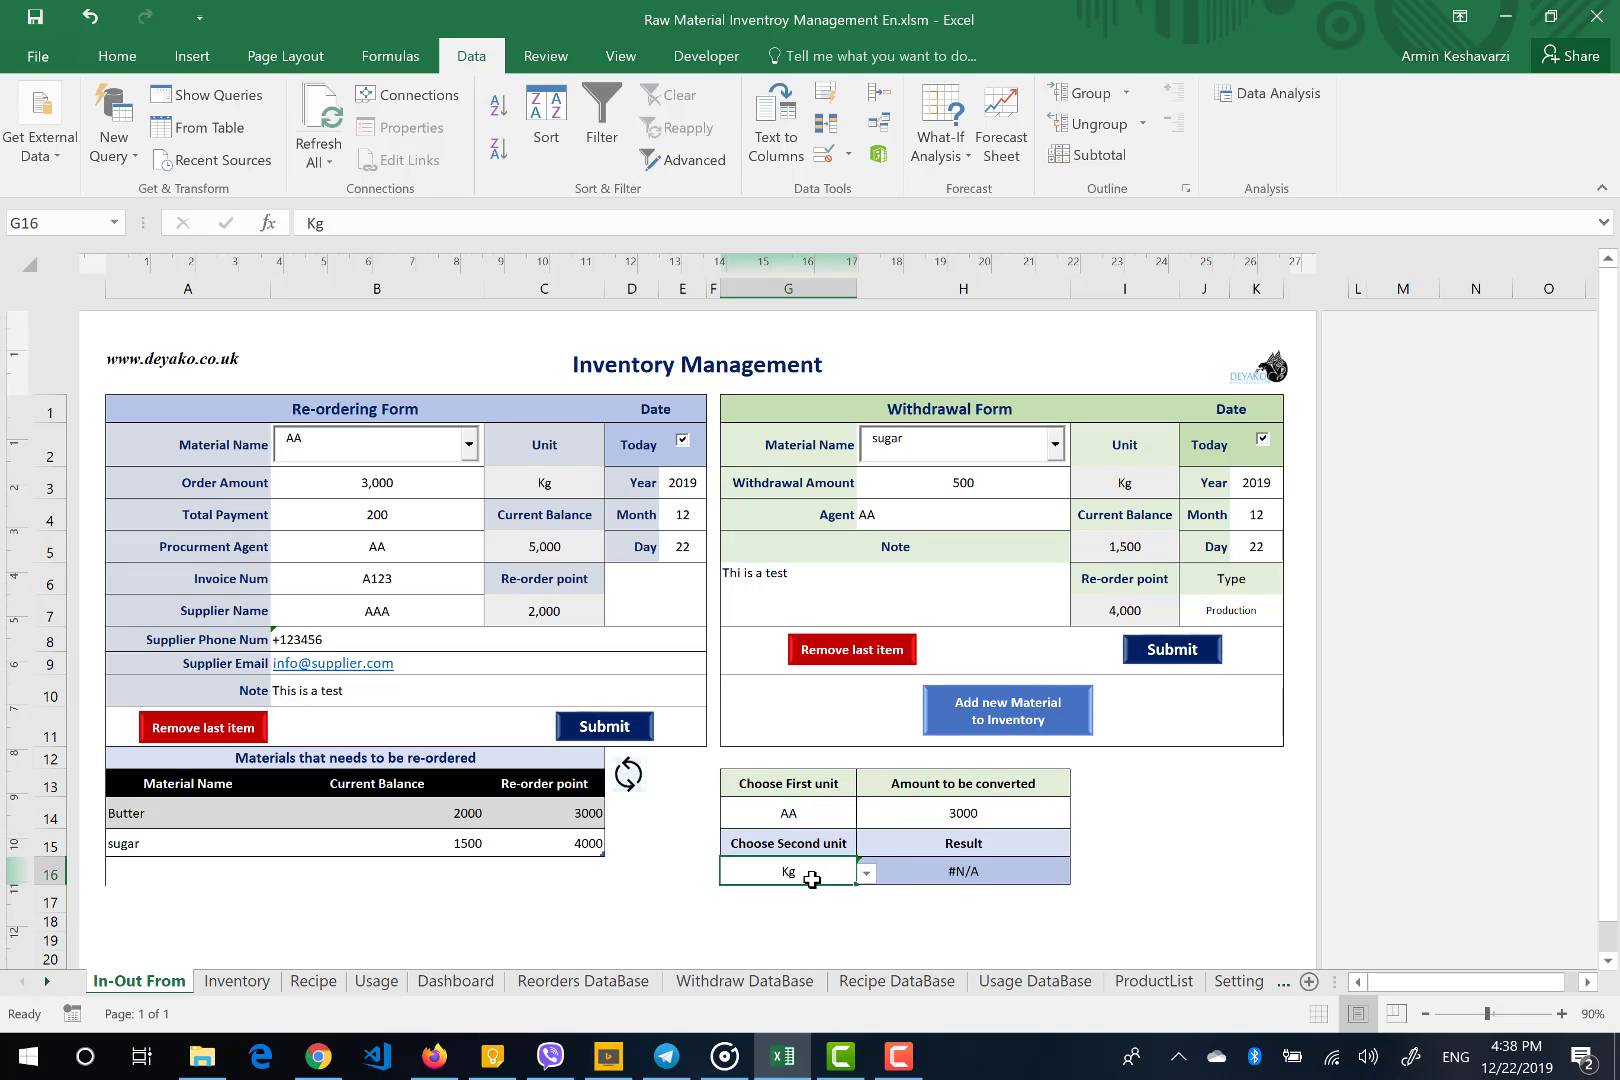
{"action": "left_click", "coordinate": [866, 873]}
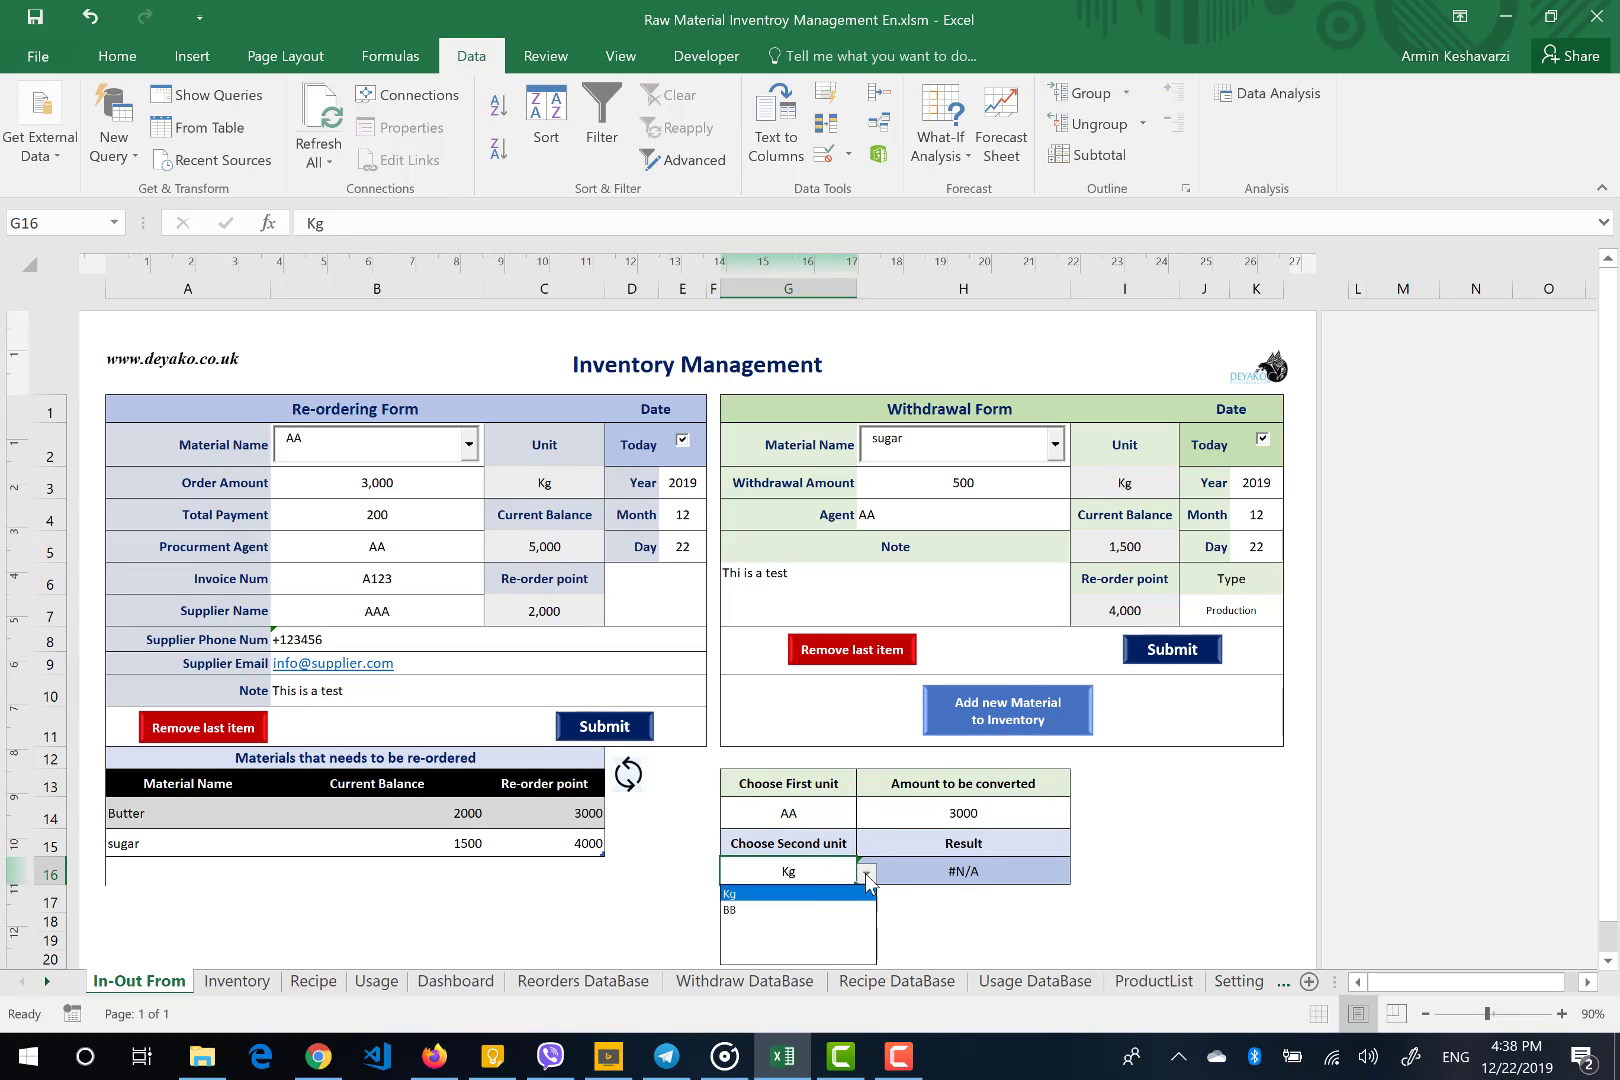
{"action": "left_click", "coordinate": [791, 906]}
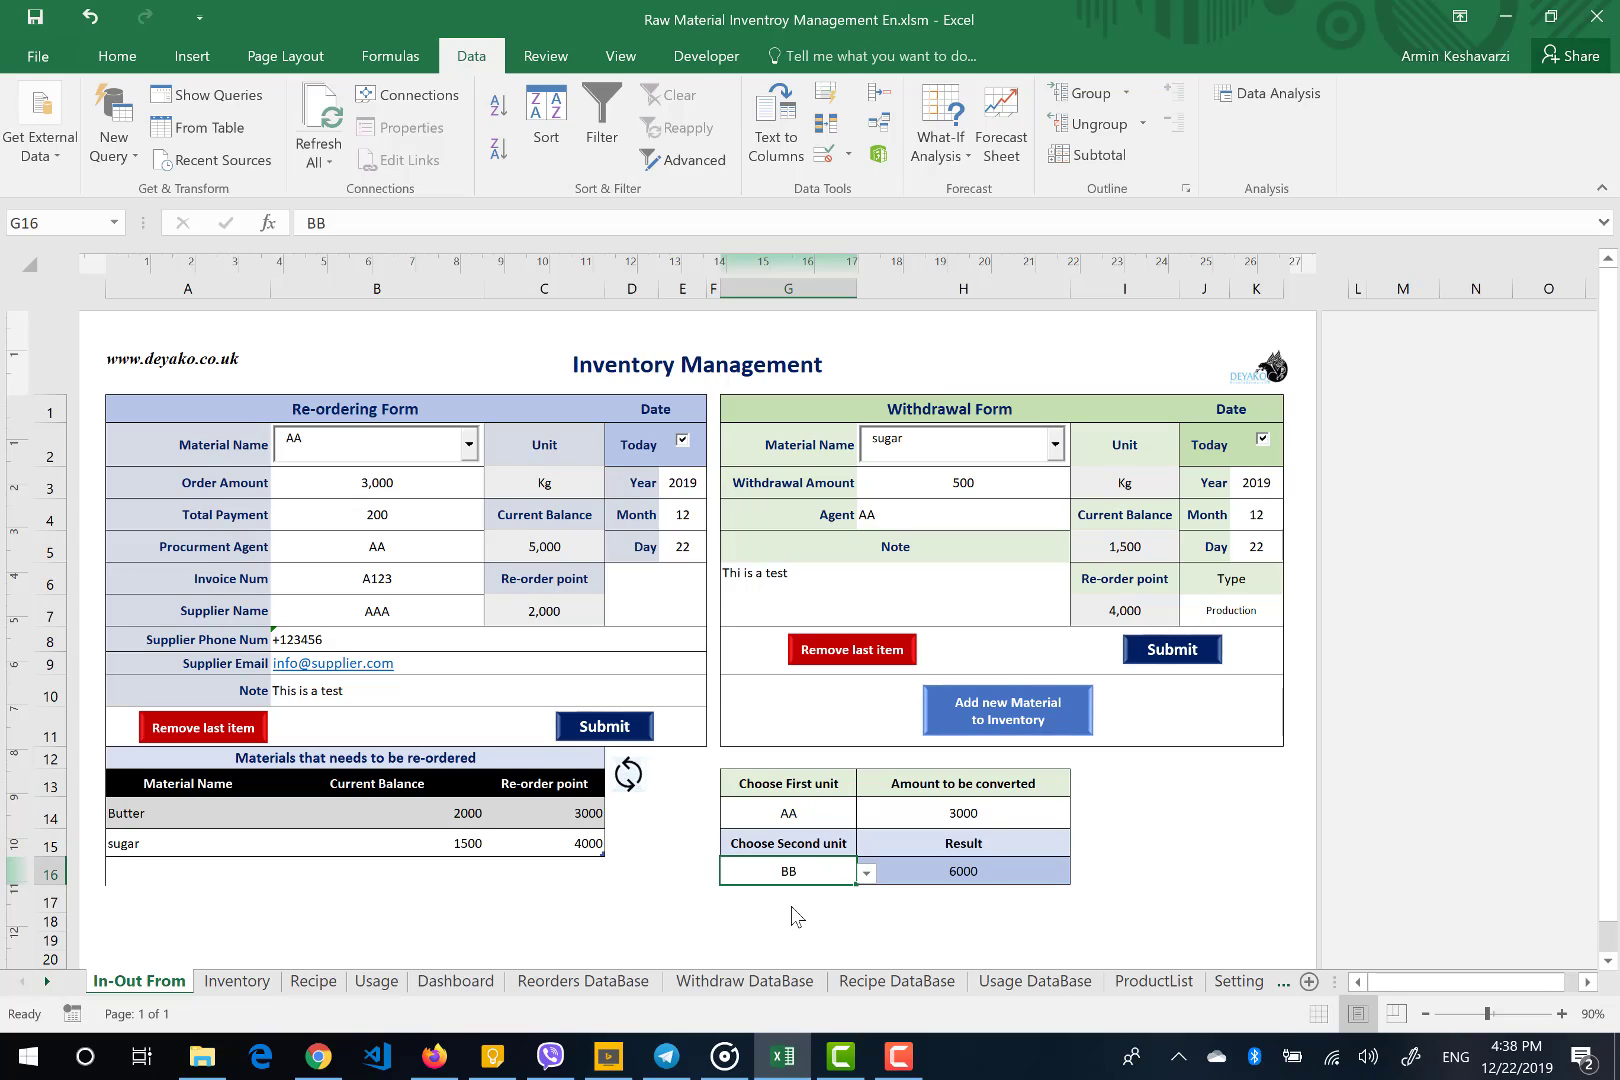
{"action": "left_click", "coordinate": [988, 814]}
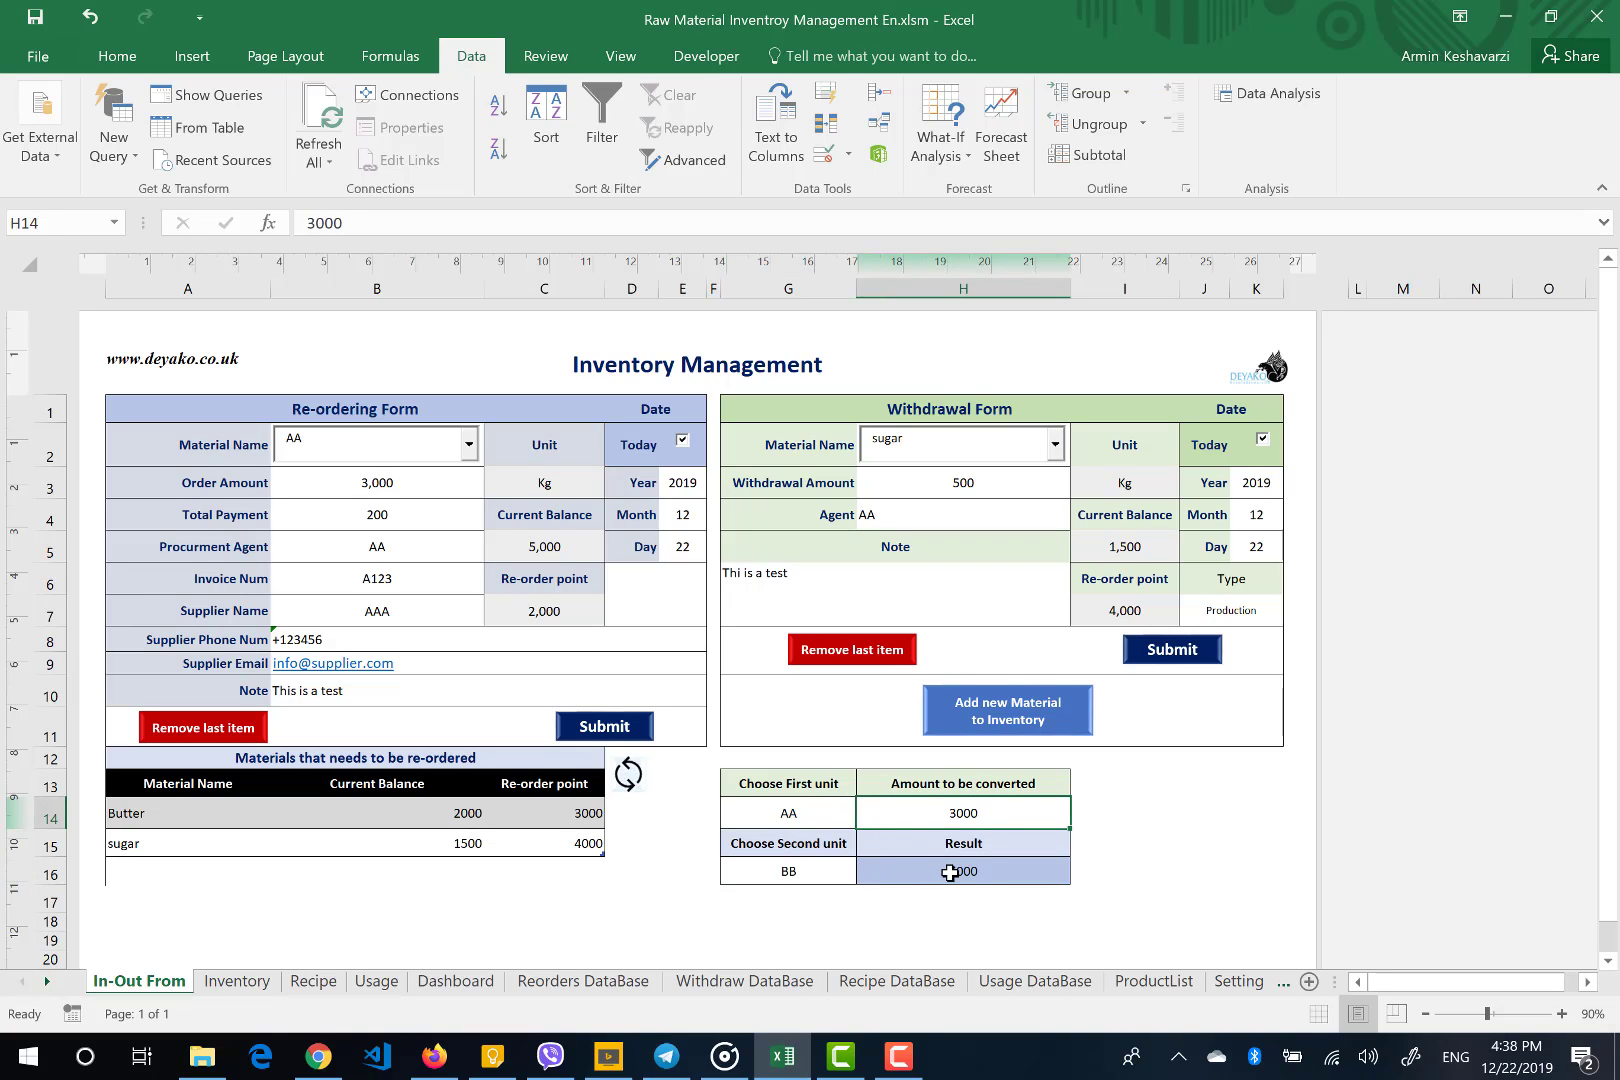
{"action": "left_click", "coordinate": [729, 869]}
{"action": "left_click", "coordinate": [682, 886]}
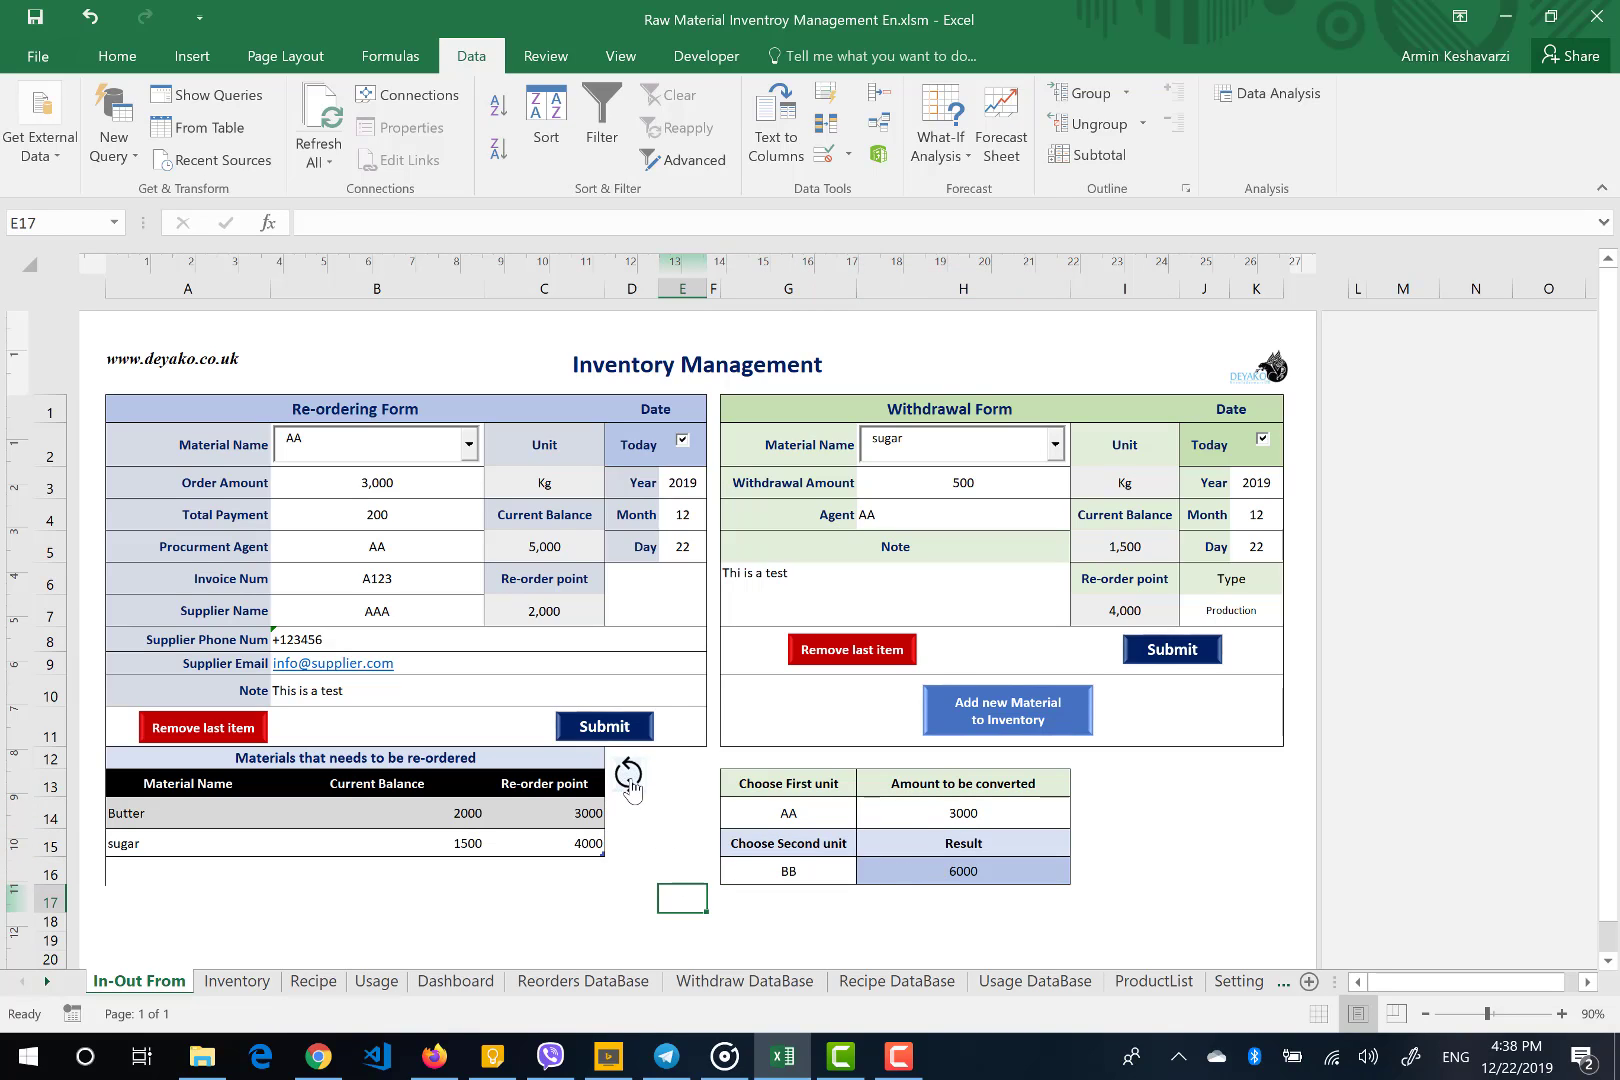
Check the Inventory sheet and set the Cake's producible amount to 120 on the Recipe sheet
{"action": "left_click", "coordinate": [236, 981]}
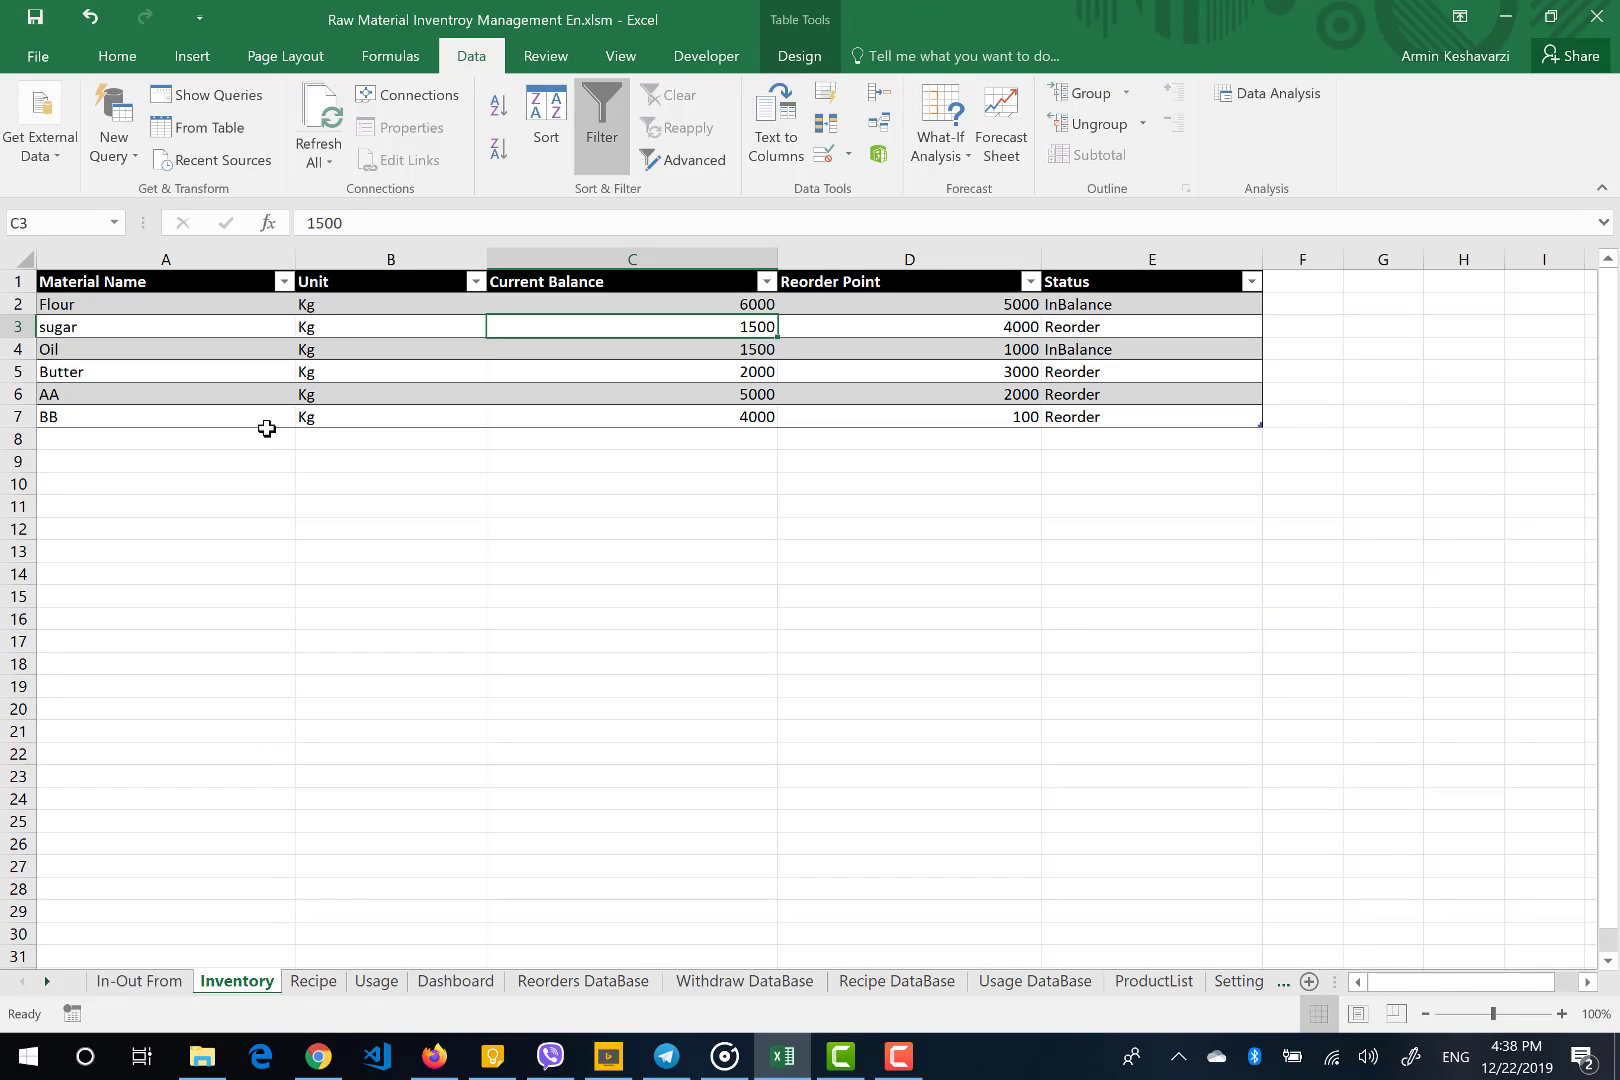
{"action": "left_click", "coordinate": [328, 983]}
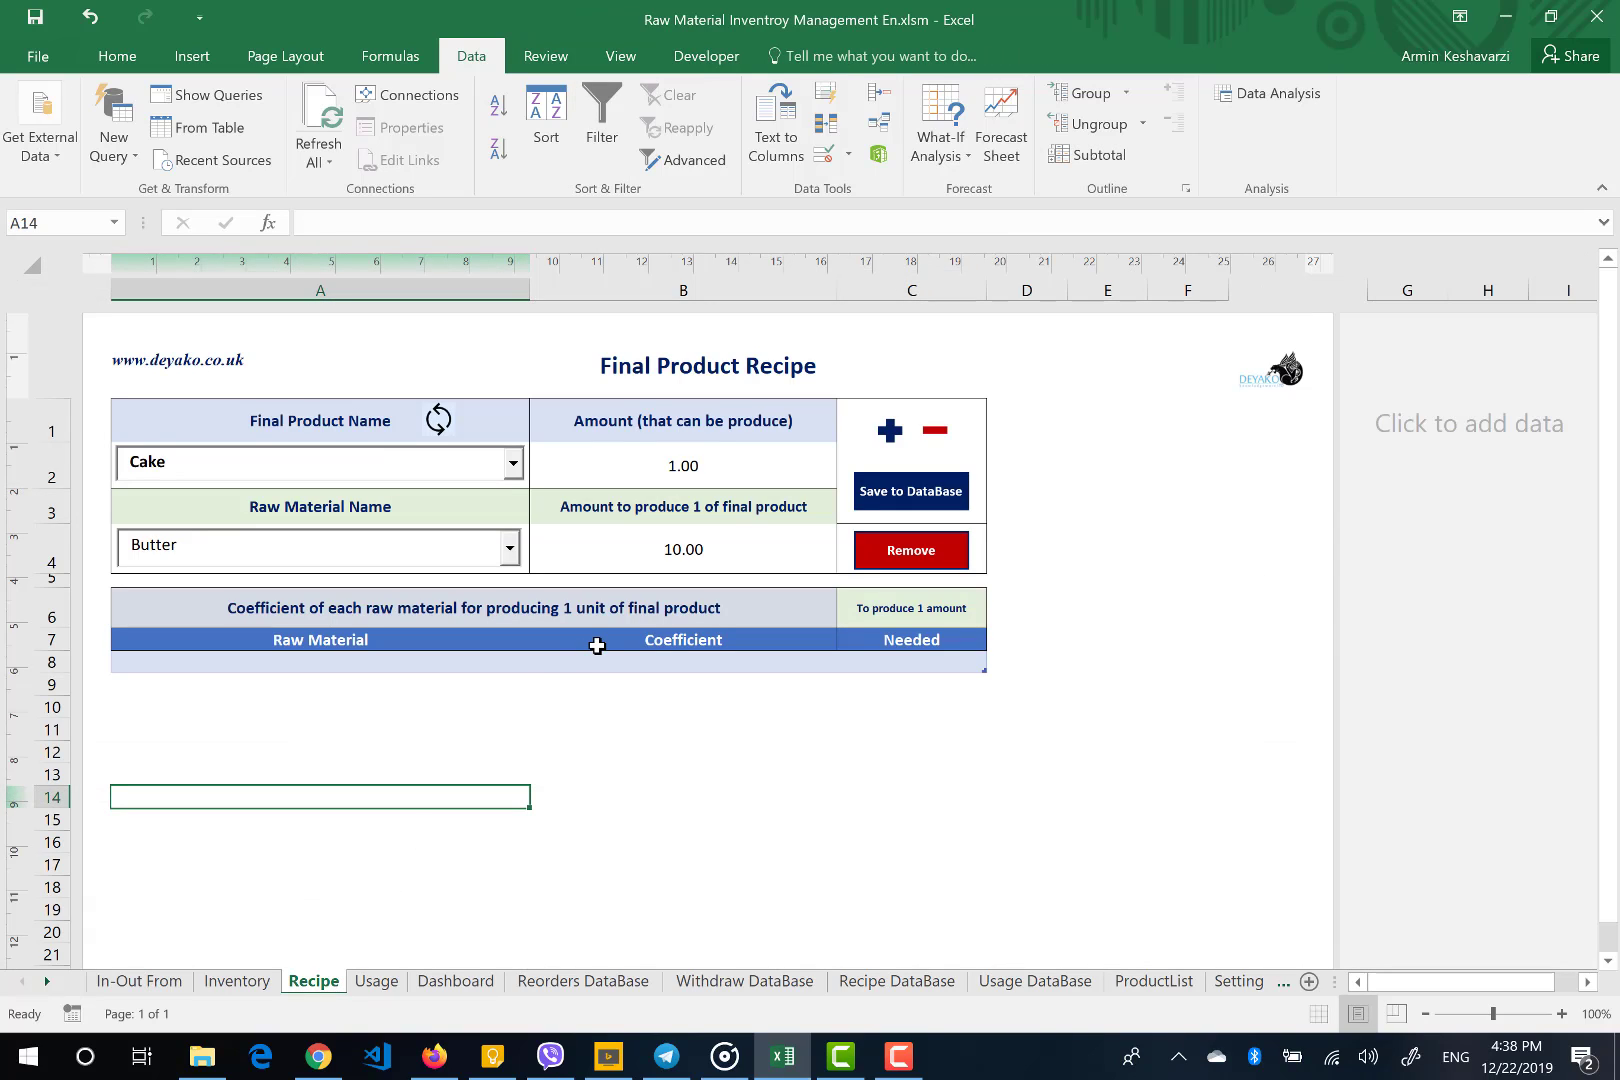
{"action": "left_click", "coordinate": [368, 509]}
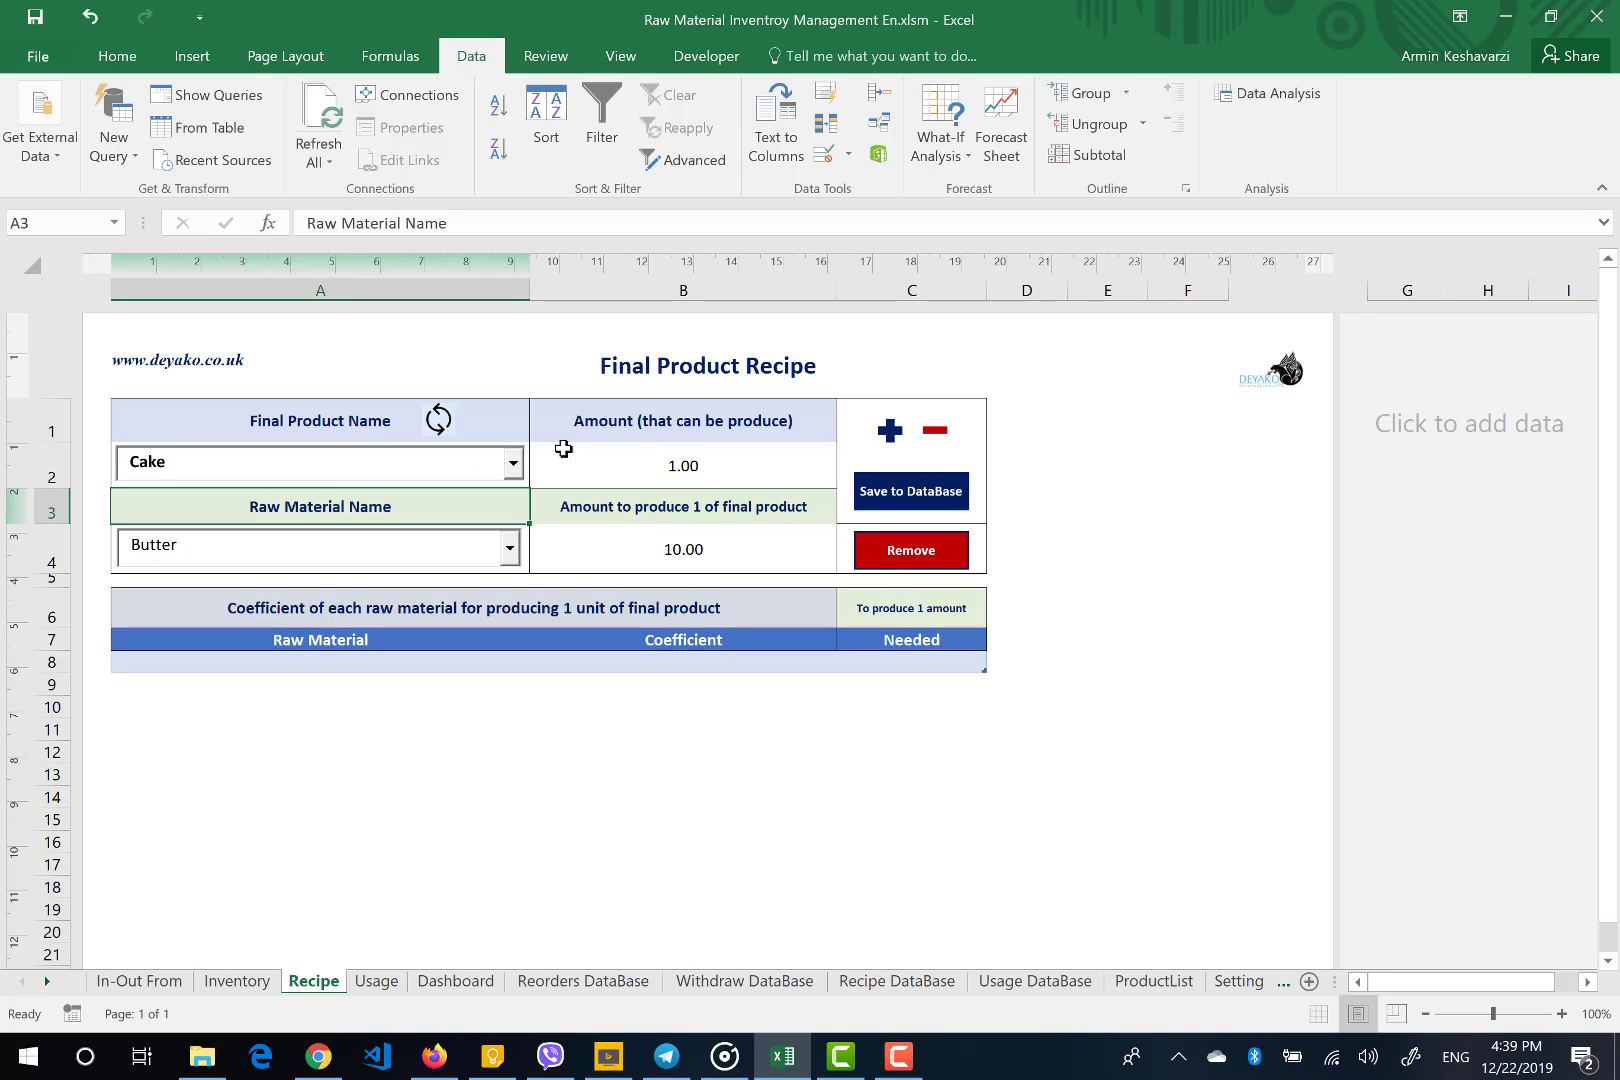
{"action": "left_click", "coordinate": [597, 448]}
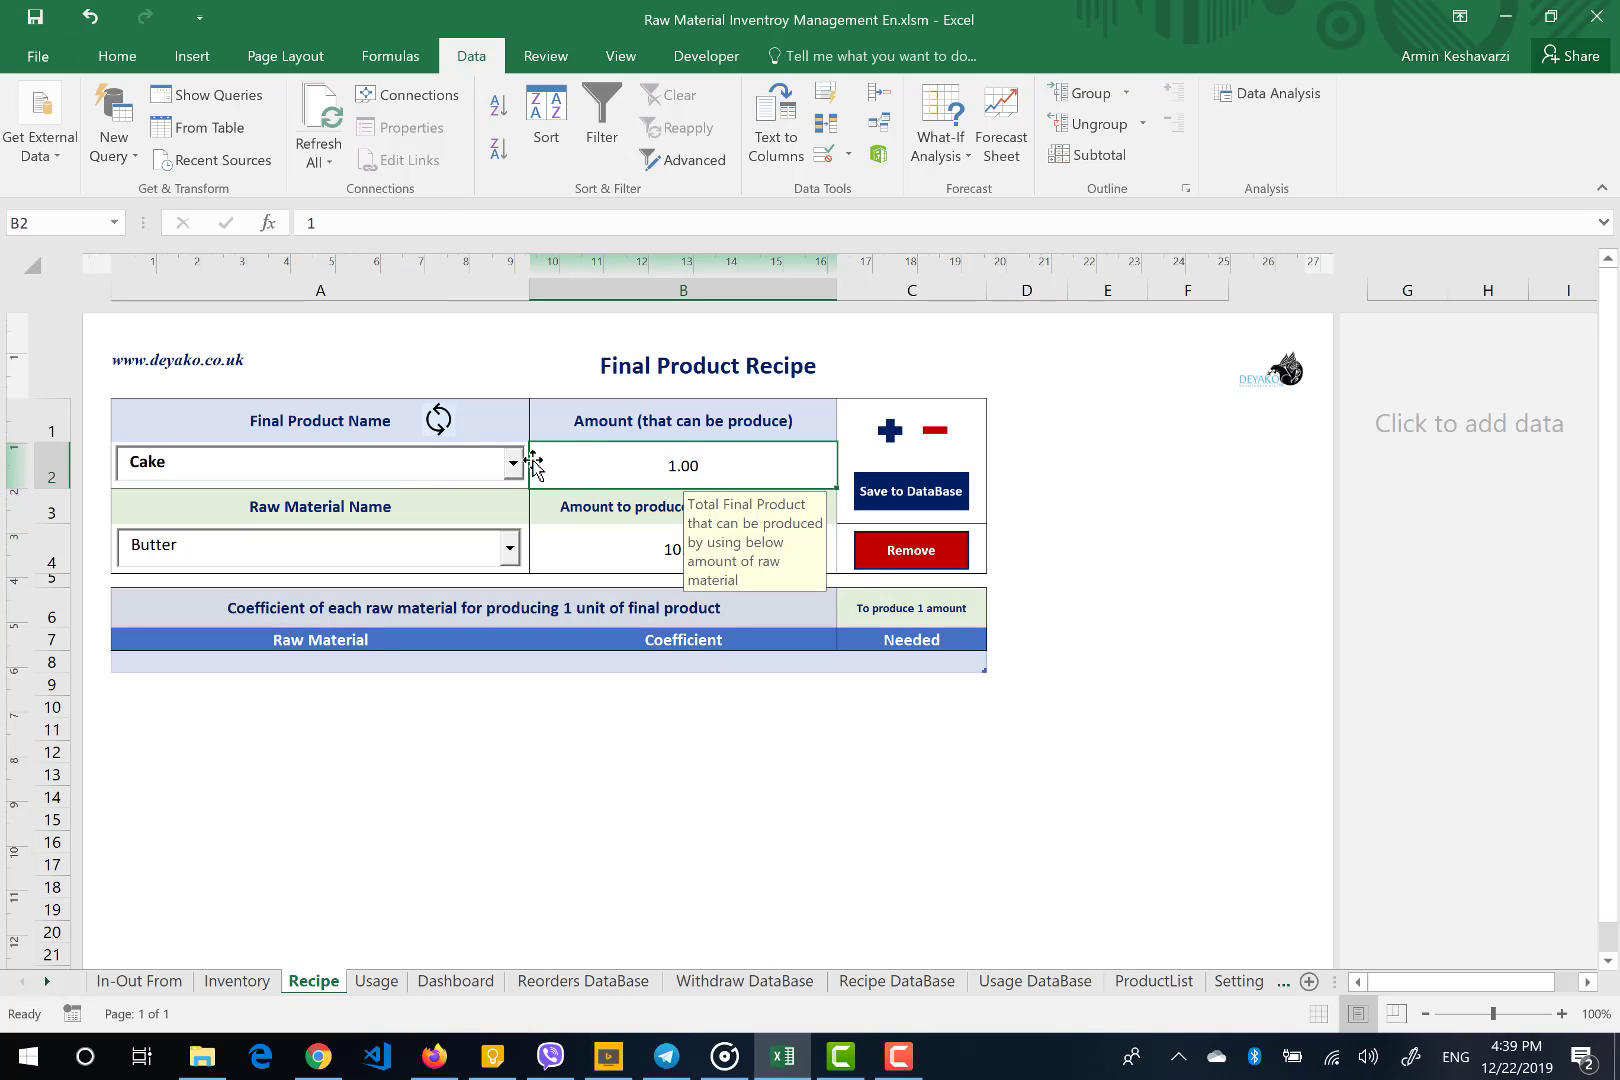
{"action": "type", "text": "120"}
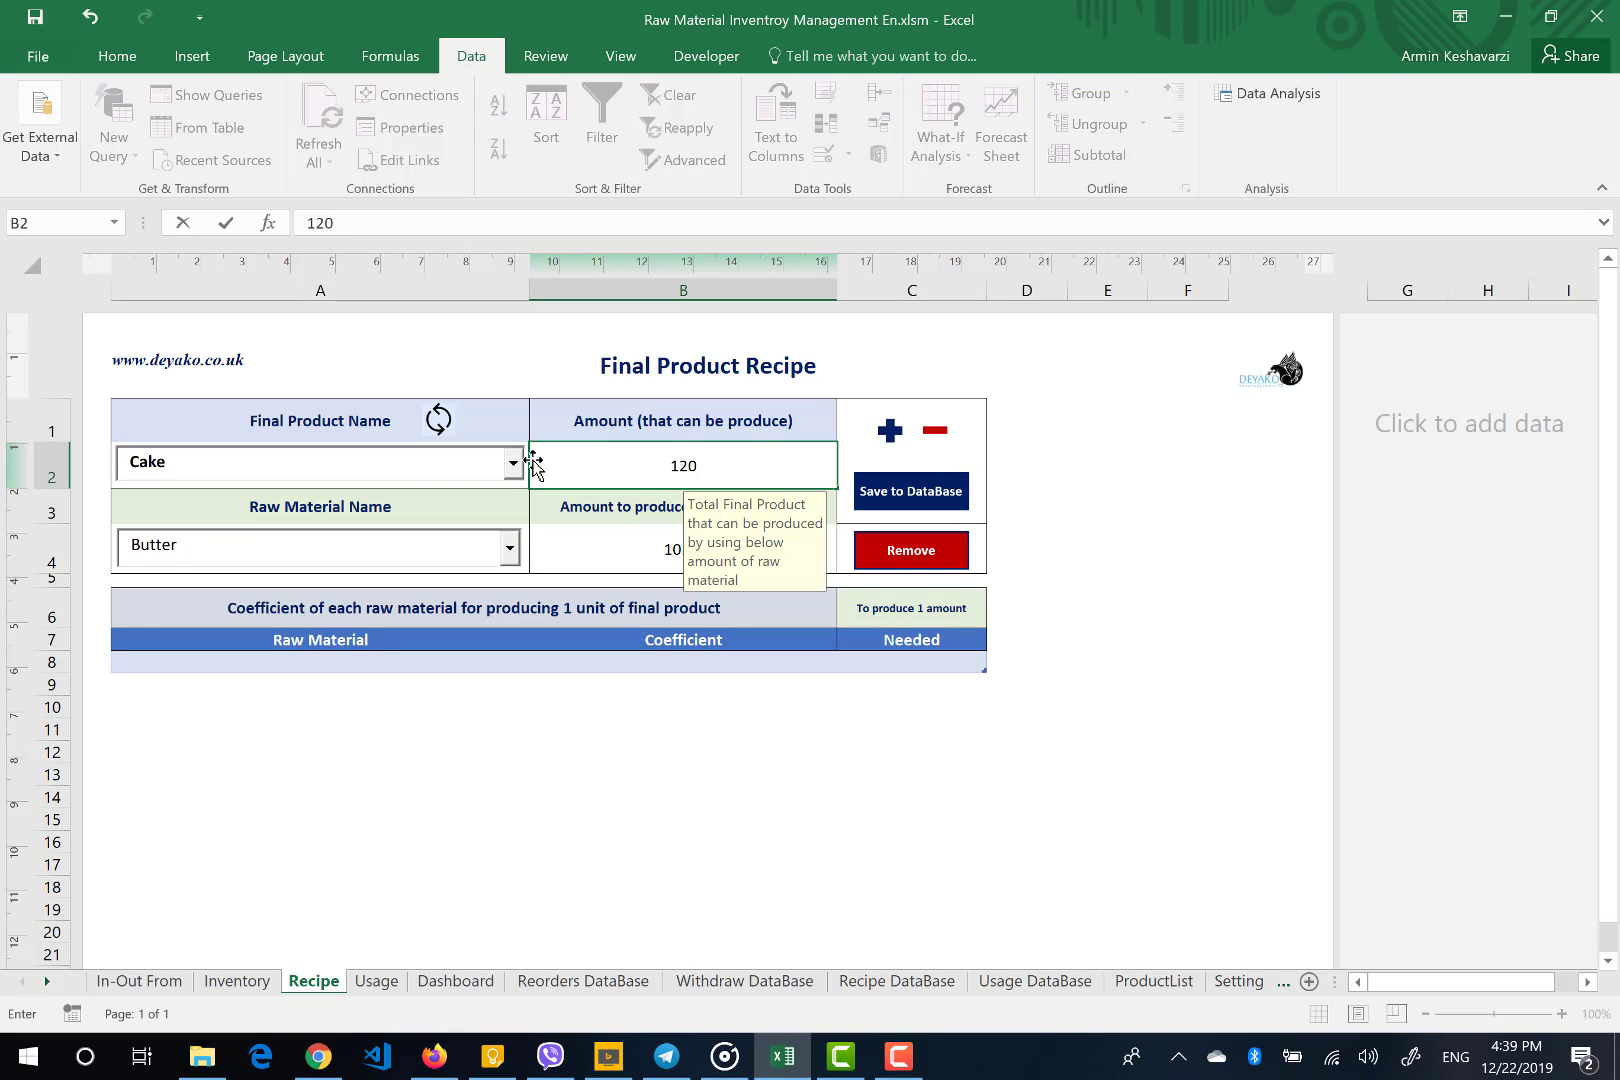
{"action": "key", "text": "Return"}
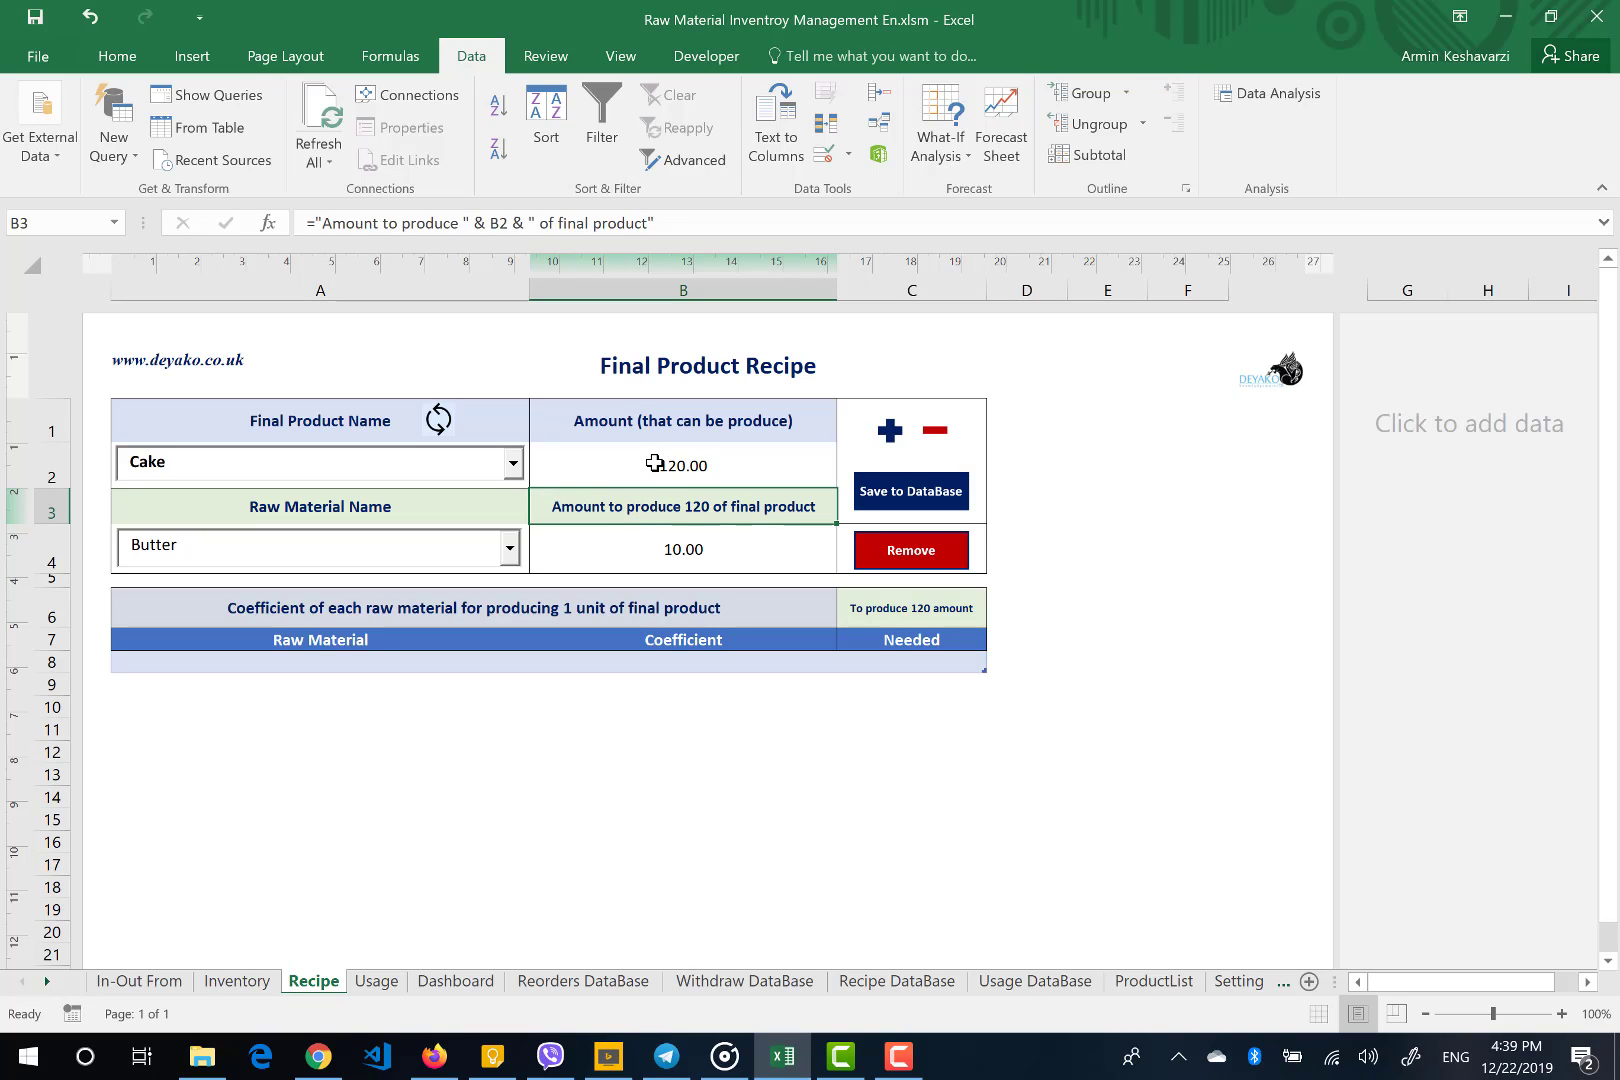
Add Butter with an amount of 10 to the Cake recipe
{"action": "left_click", "coordinate": [510, 548]}
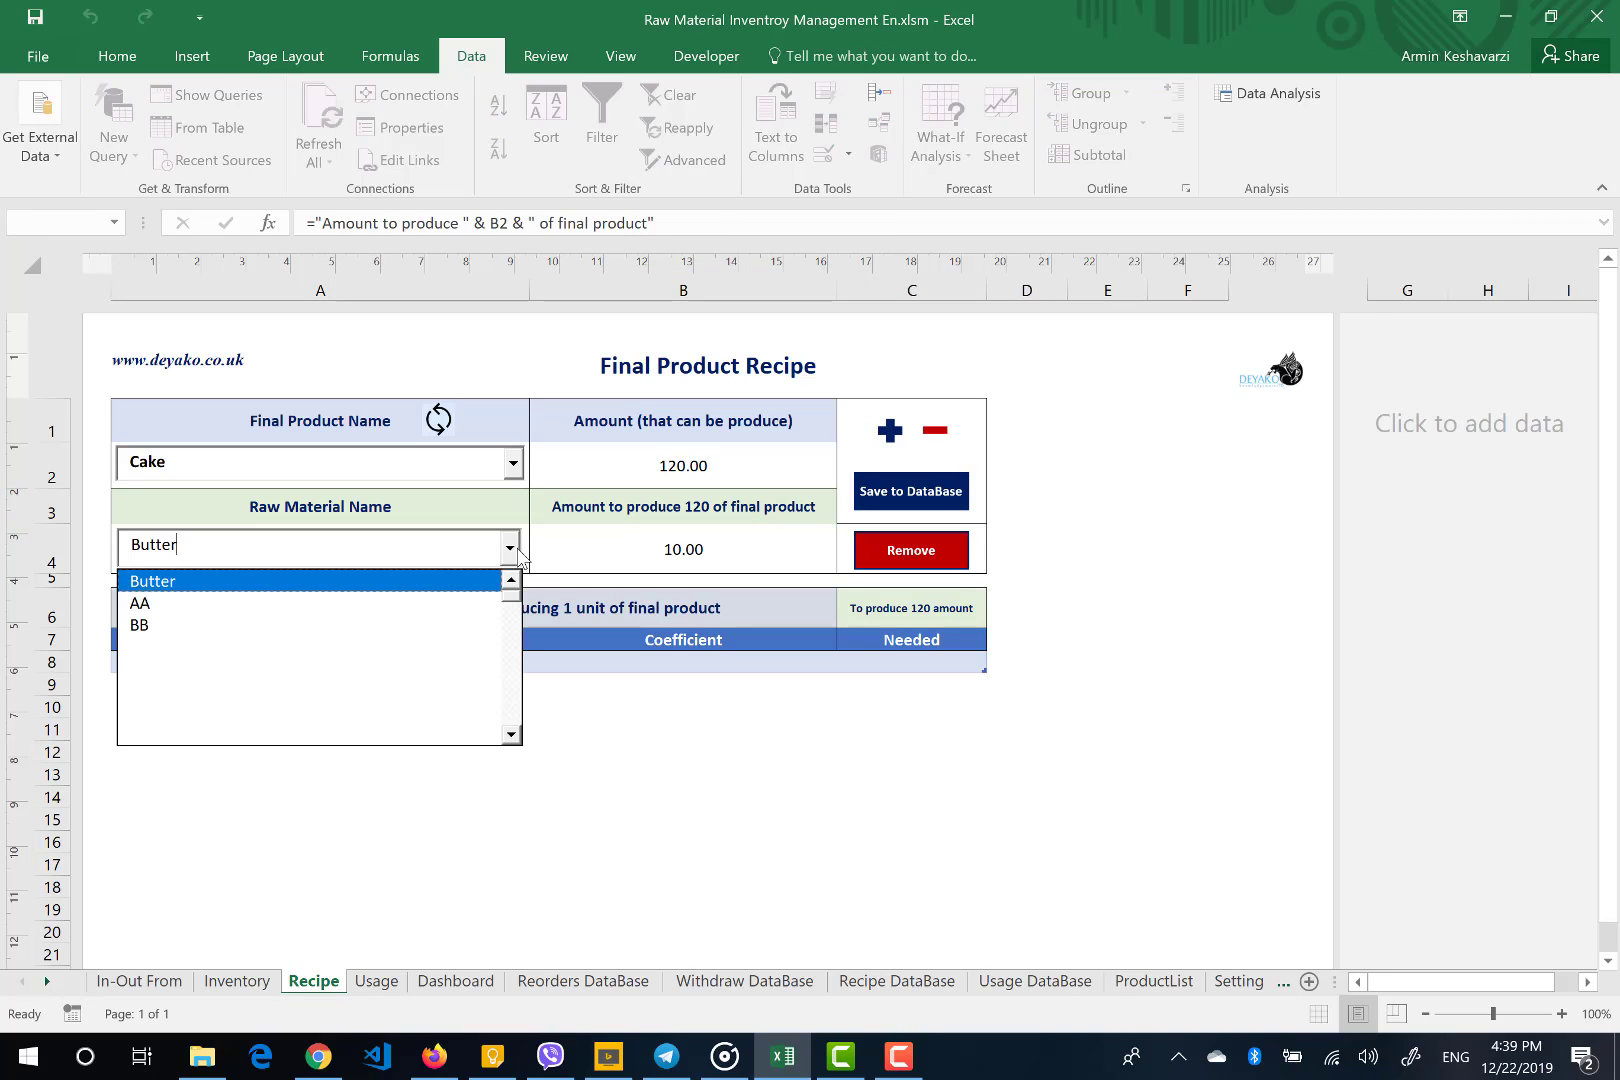
{"action": "left_click", "coordinate": [510, 548]}
{"action": "left_click", "coordinate": [618, 555]}
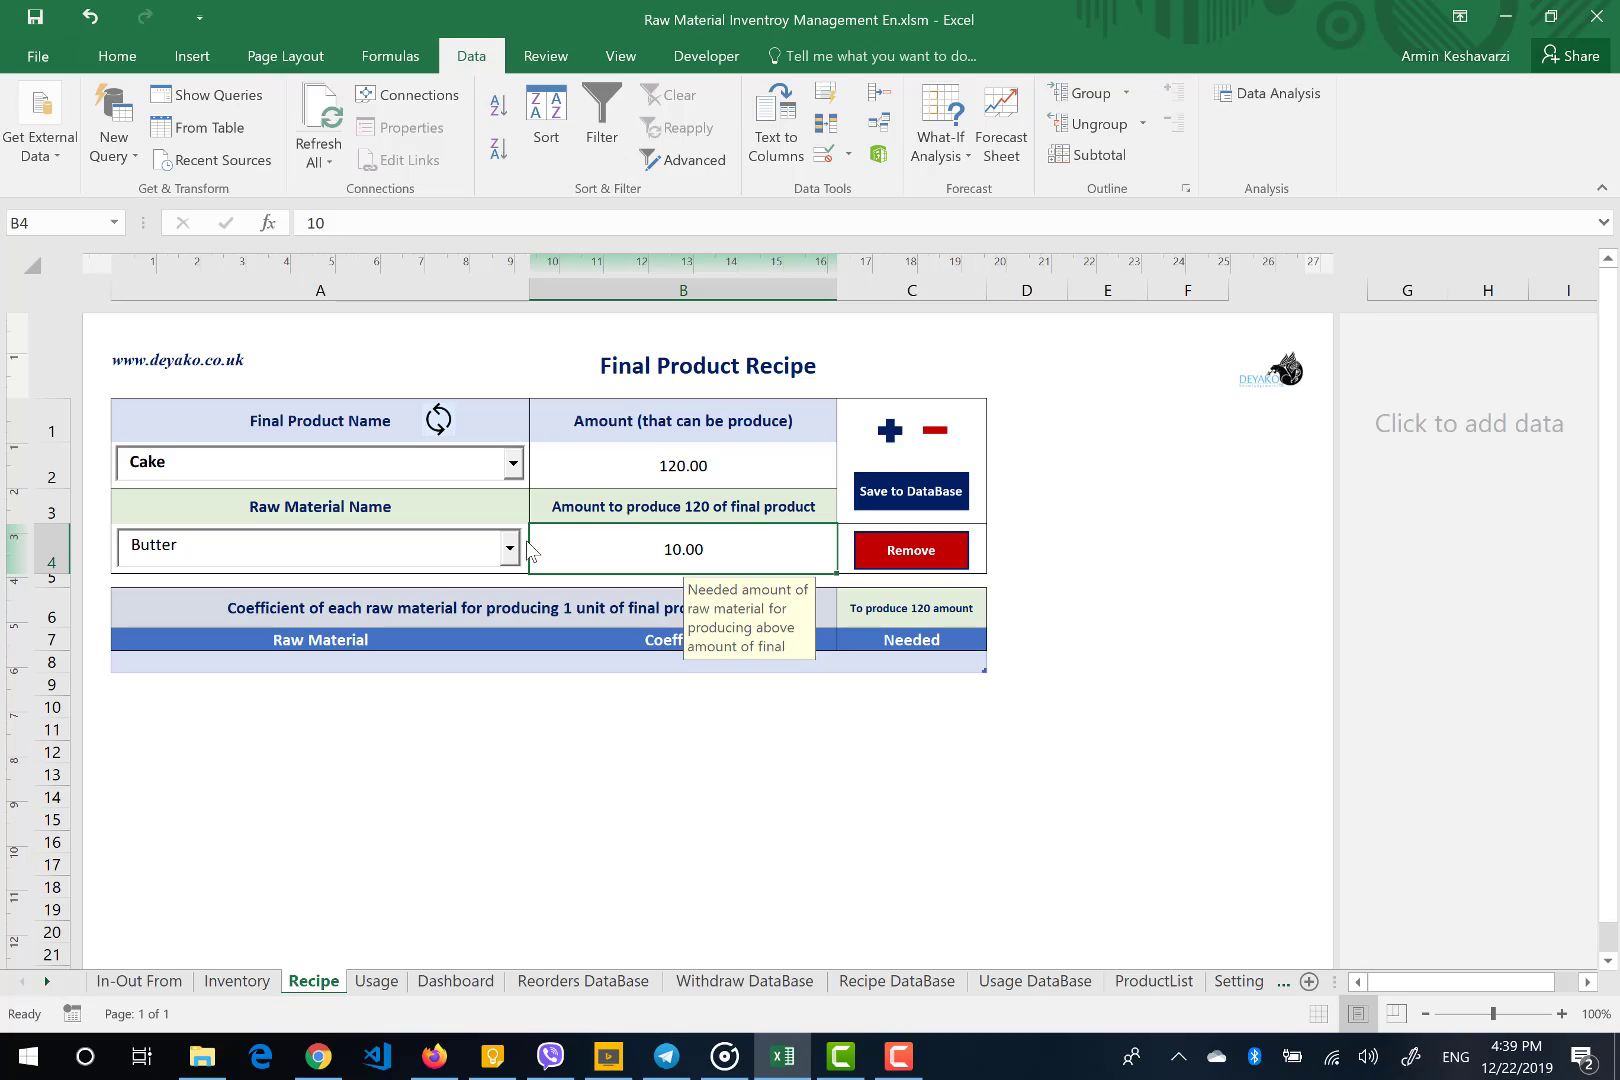
{"action": "left_click", "coordinate": [890, 431]}
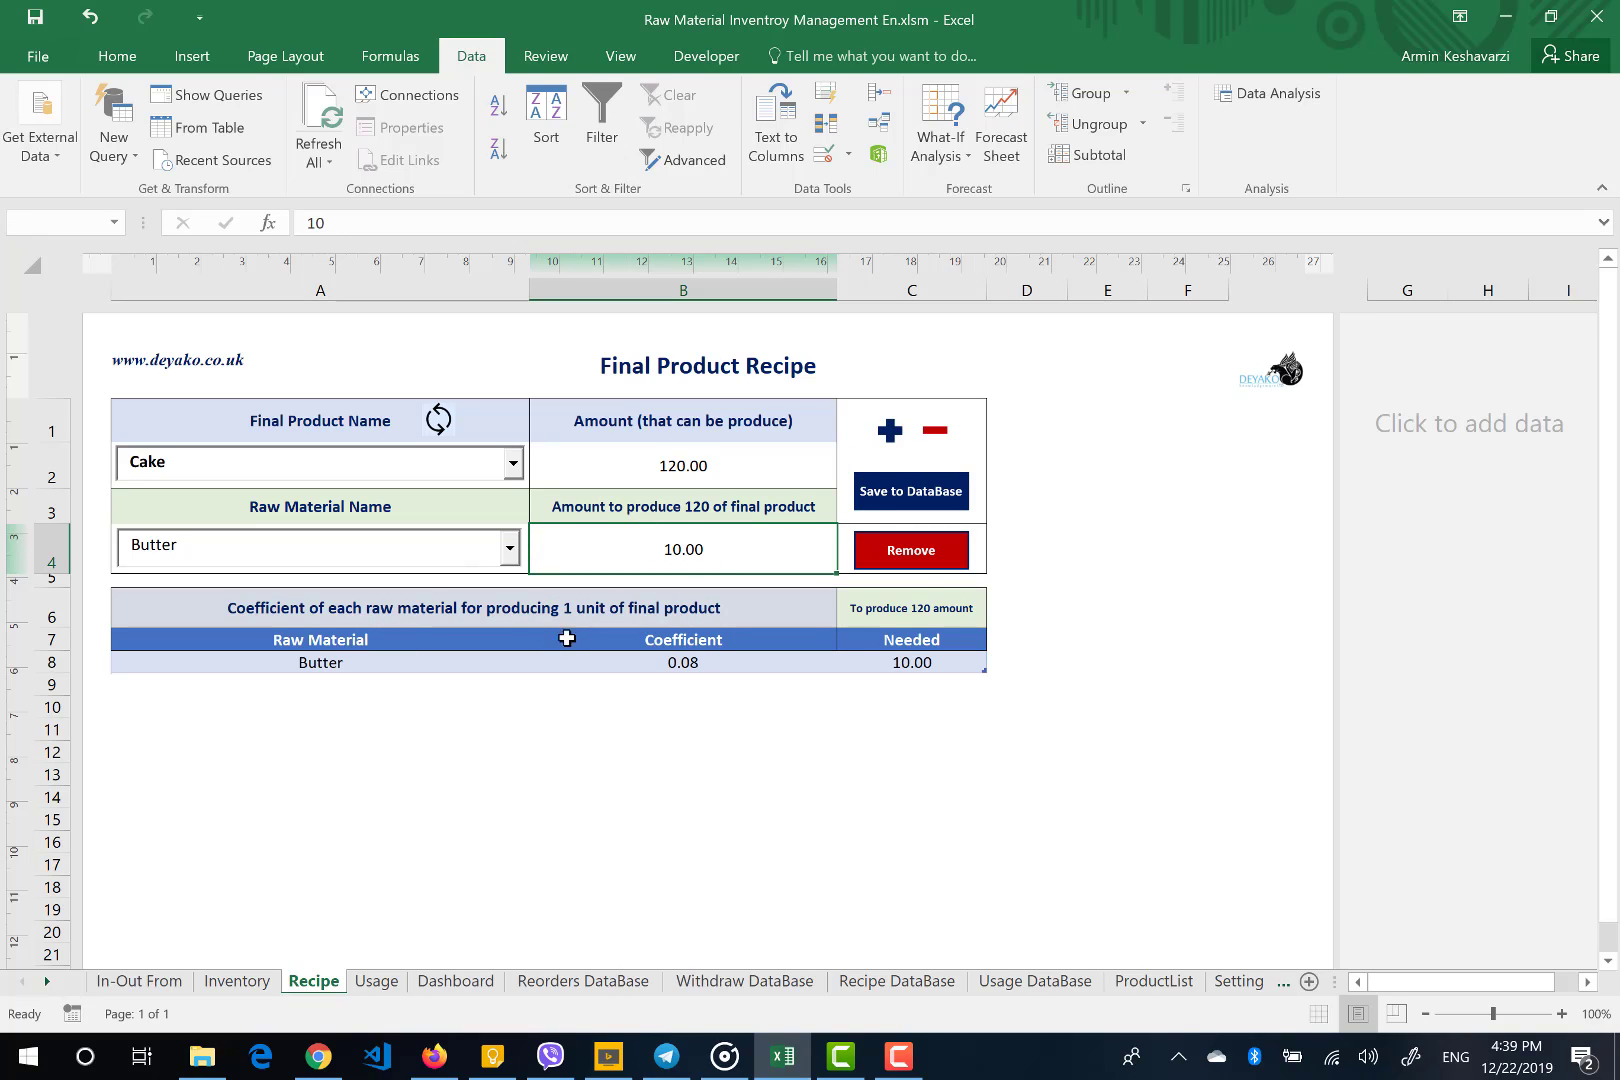
Add sugar with an amount of 20 to the Cake recipe
{"action": "left_click", "coordinate": [509, 548]}
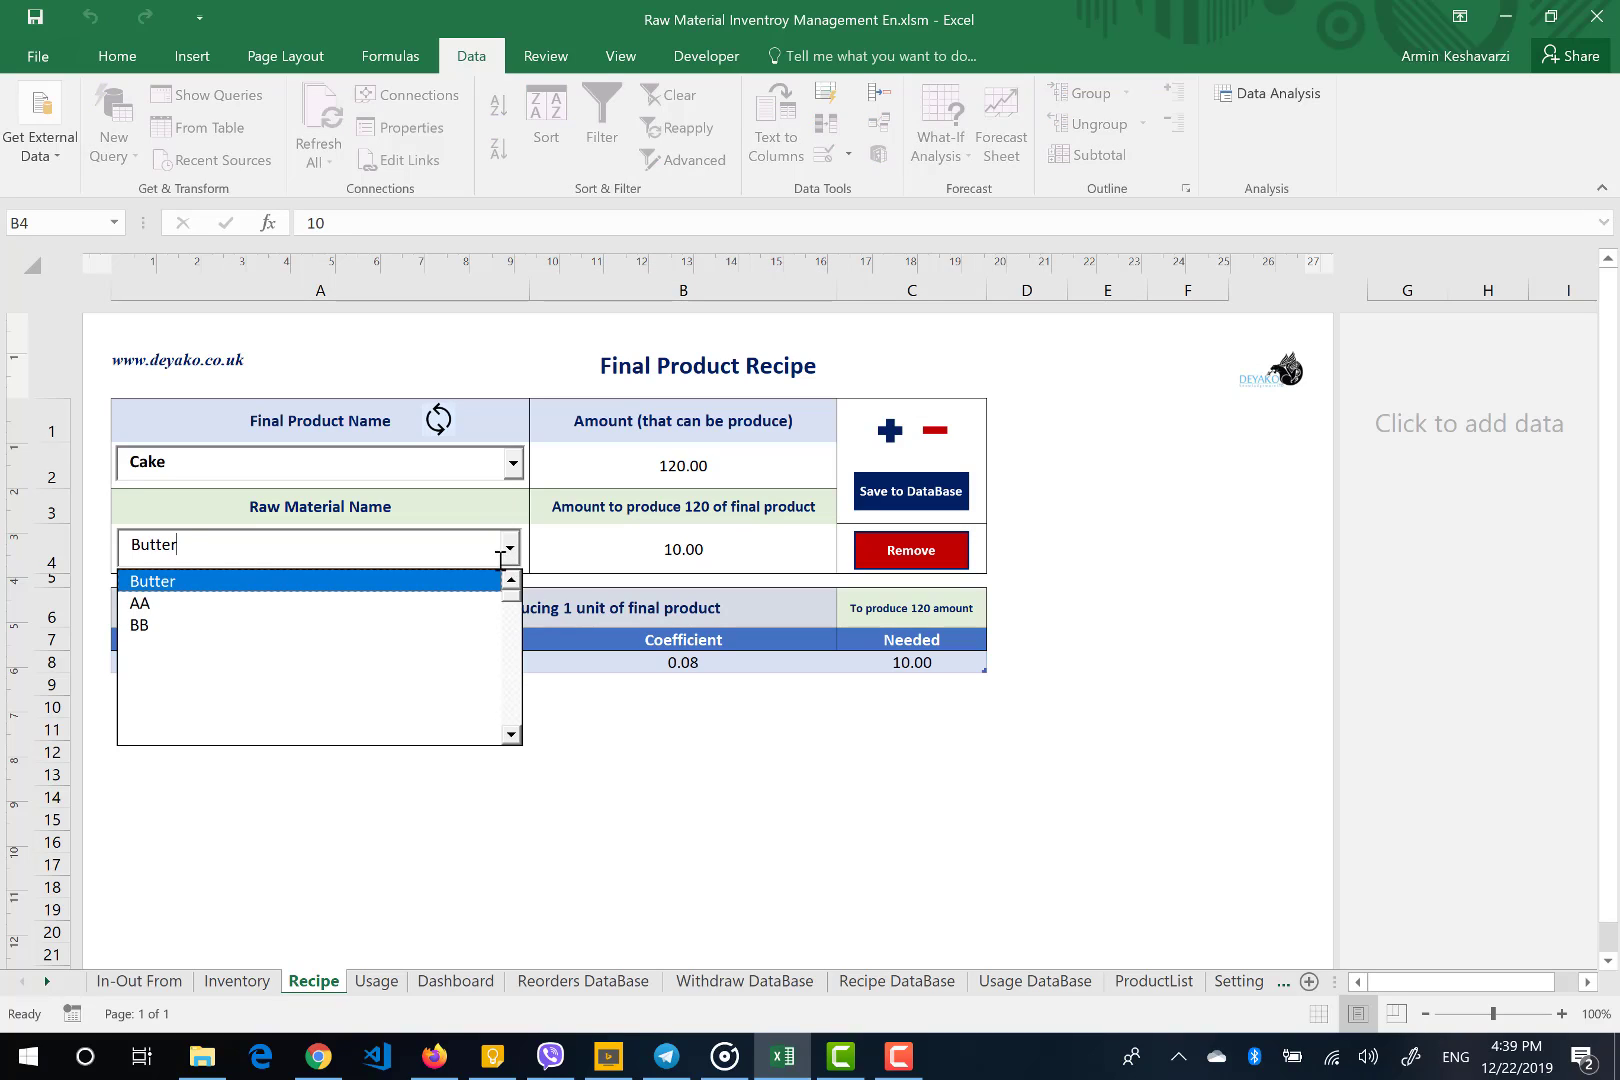
{"action": "left_click", "coordinate": [511, 579]}
{"action": "left_click", "coordinate": [511, 579]}
{"action": "left_click", "coordinate": [511, 579]}
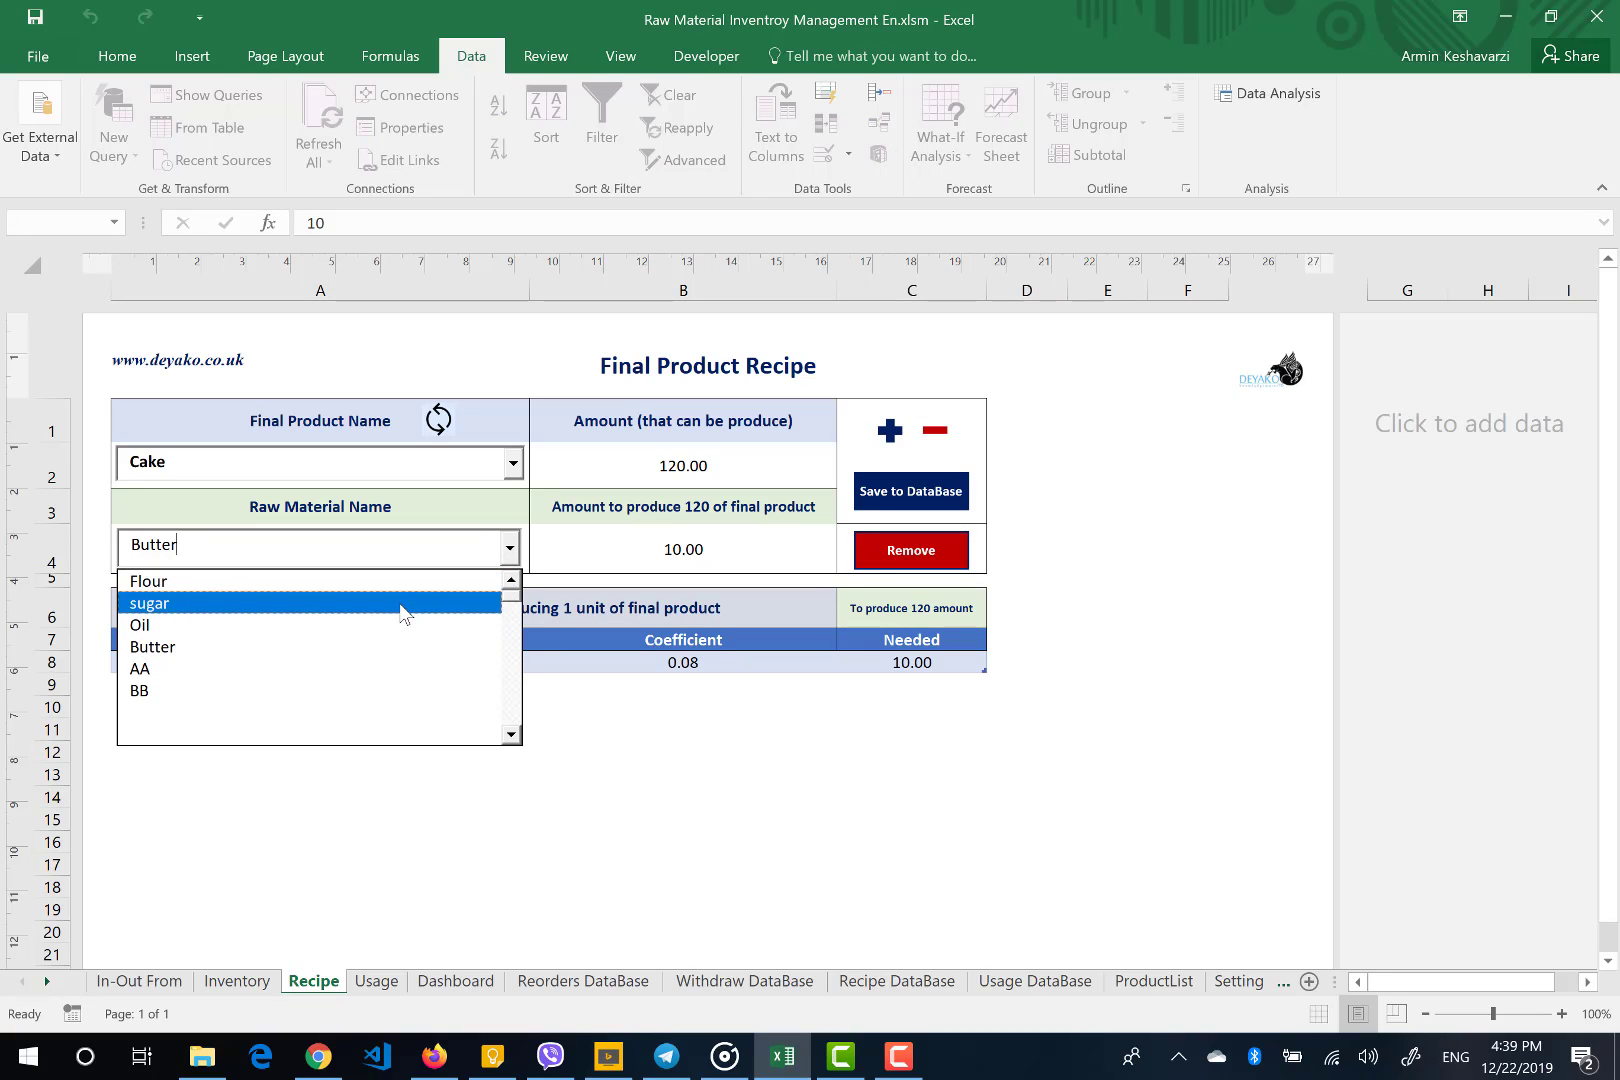
{"action": "left_click", "coordinate": [403, 603]}
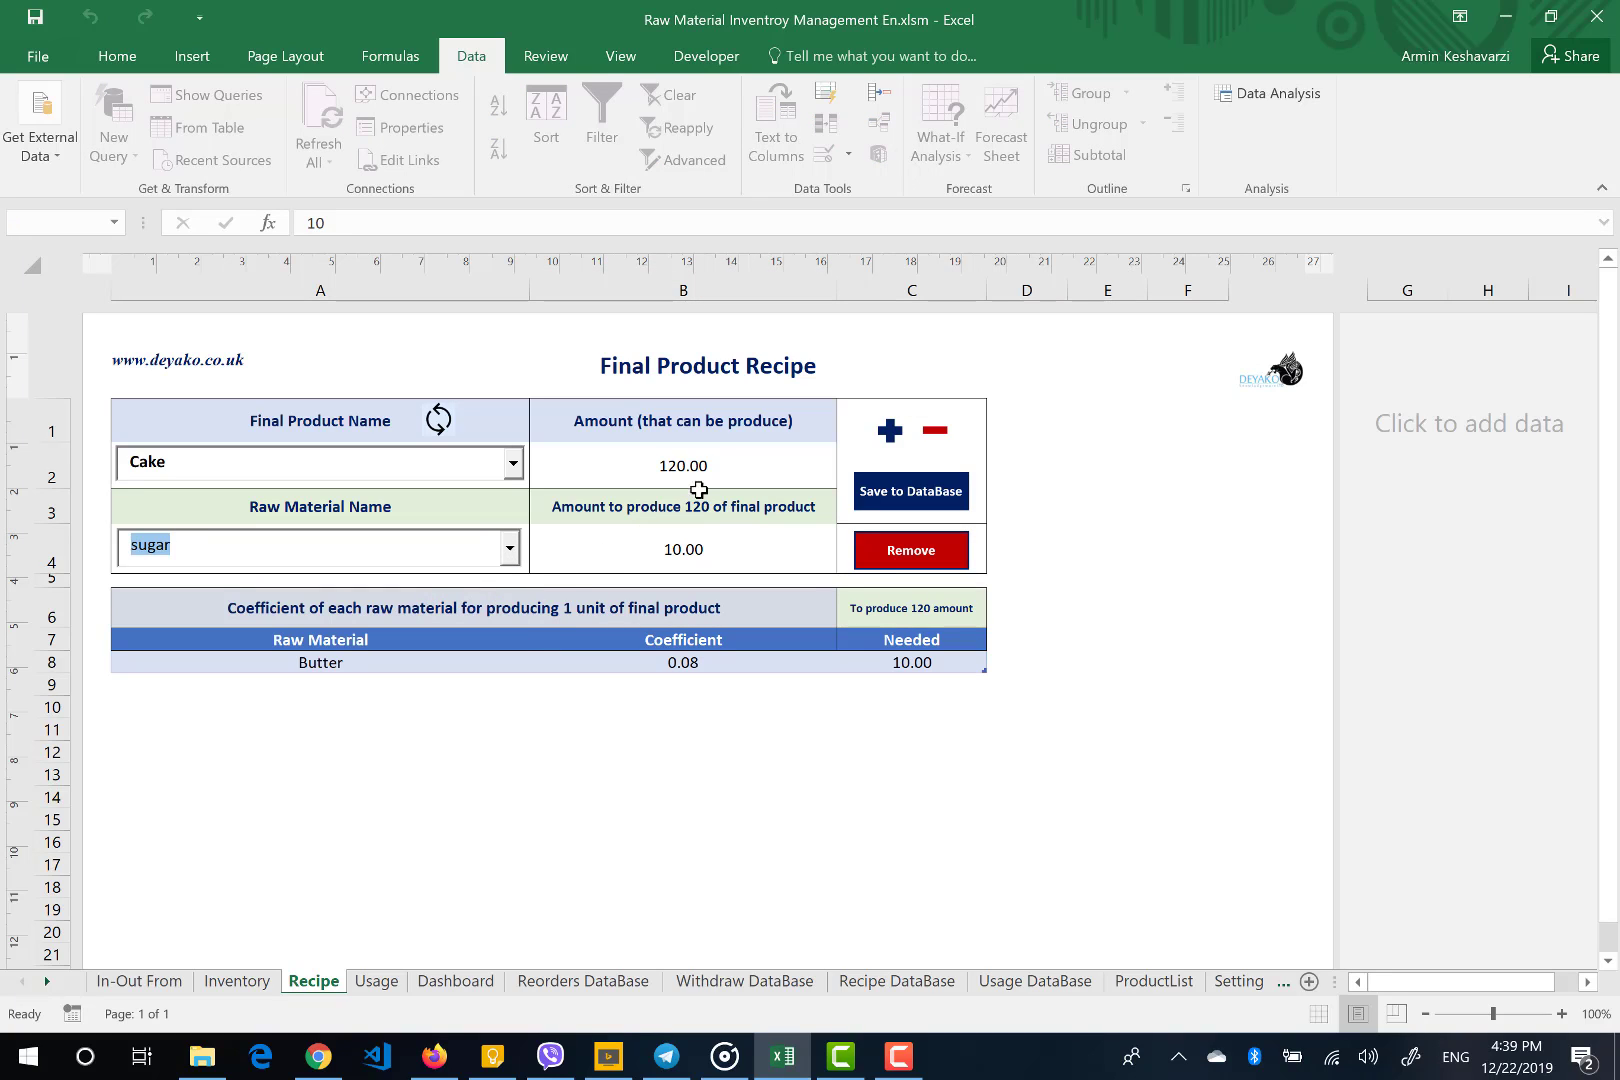
{"action": "left_click", "coordinate": [646, 557]}
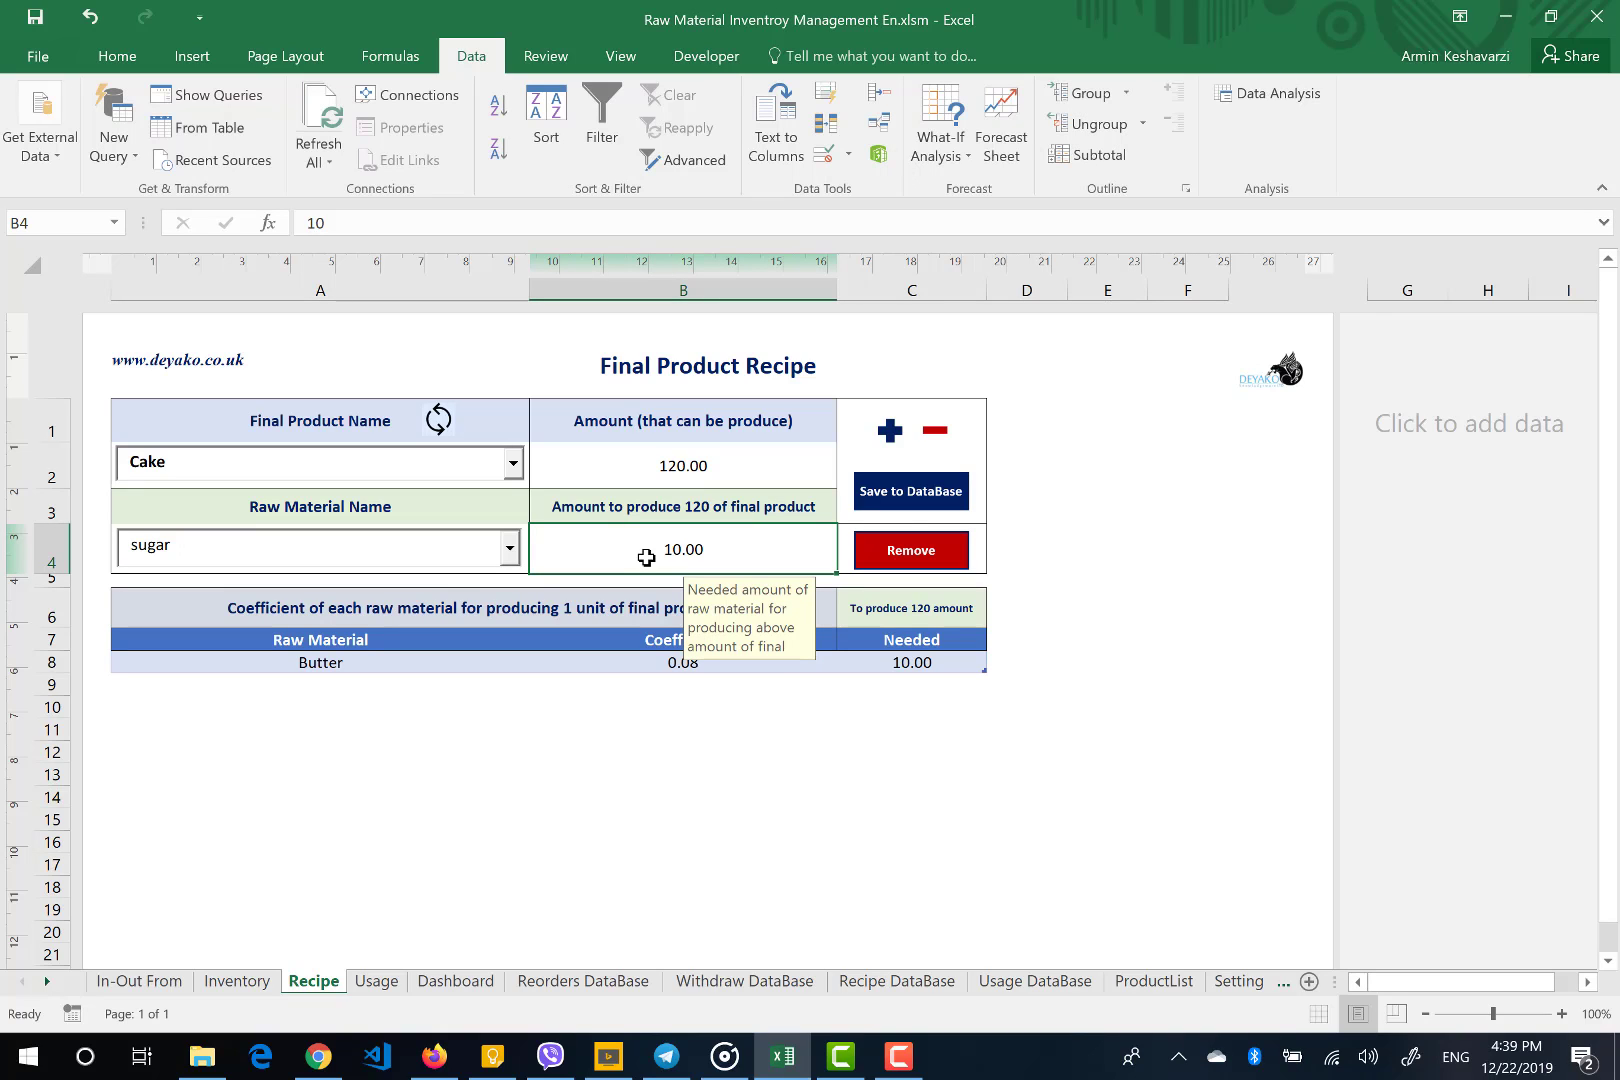
{"action": "type", "text": "20"}
{"action": "key", "text": "Return"}
{"action": "left_click", "coordinate": [888, 430]}
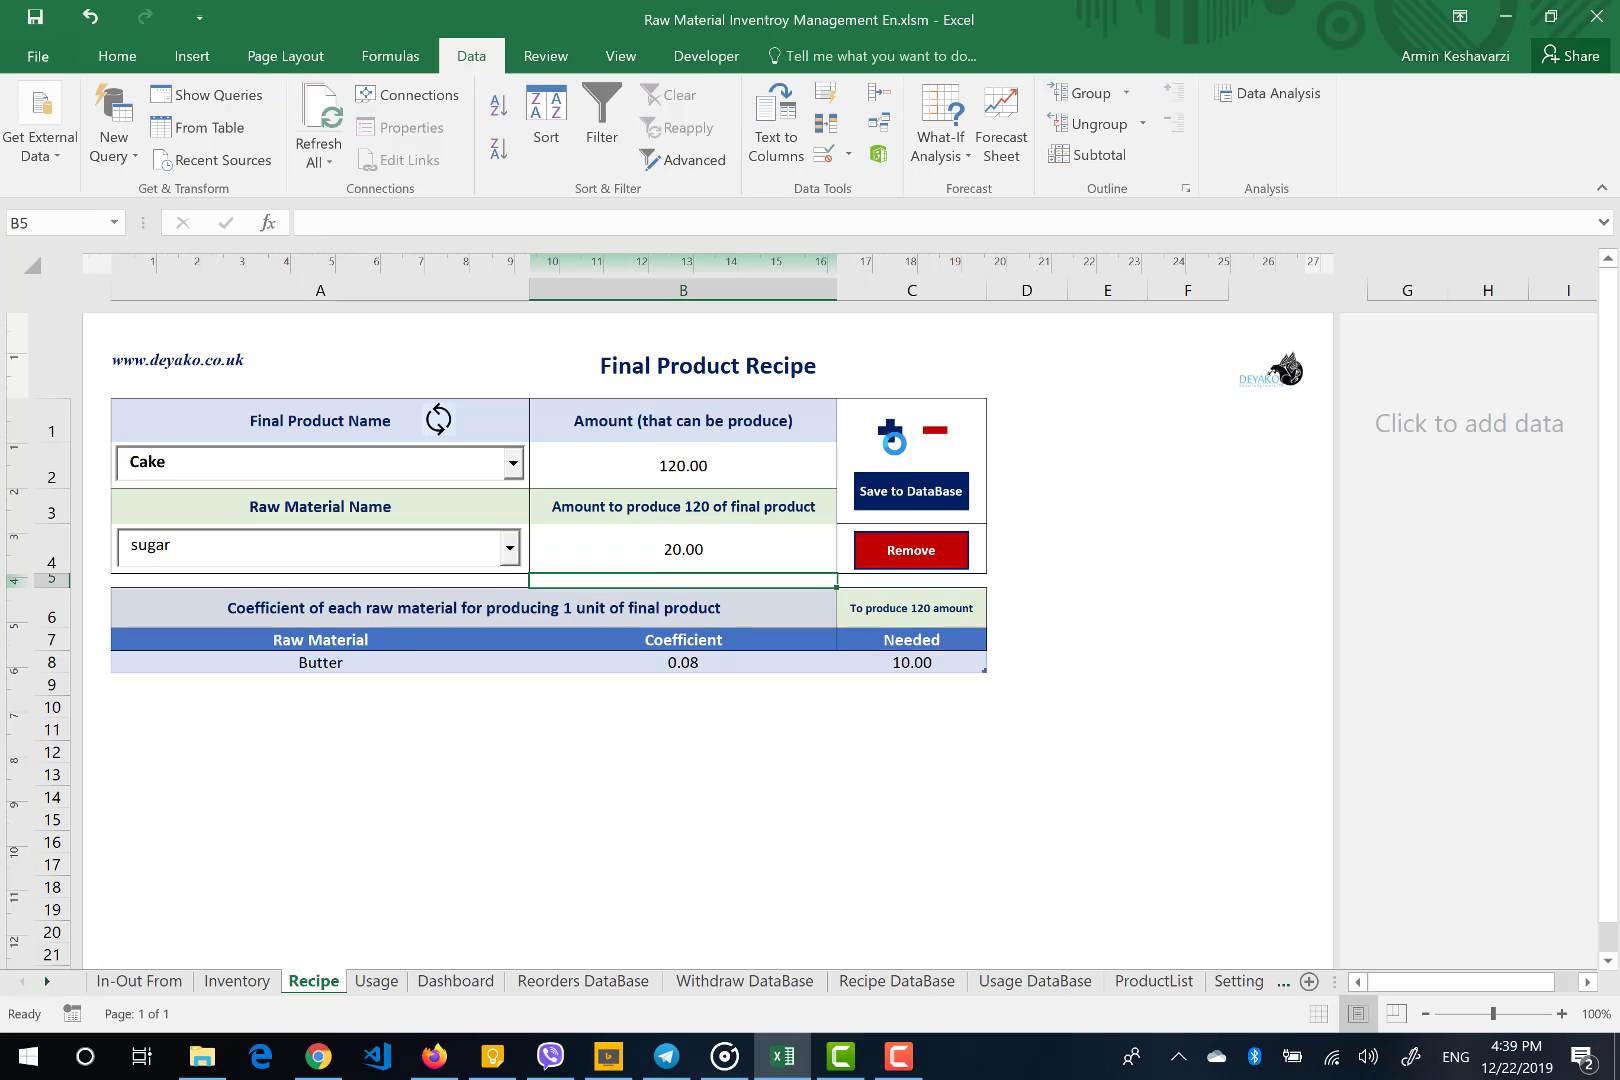
Examine the raw materials, their coefficients per unit of final product and the Needed formula in the Cake recipe table
{"action": "left_click", "coordinate": [671, 663]}
{"action": "left_click_drag", "start_coordinate": [671, 663], "coordinate": [685, 700]}
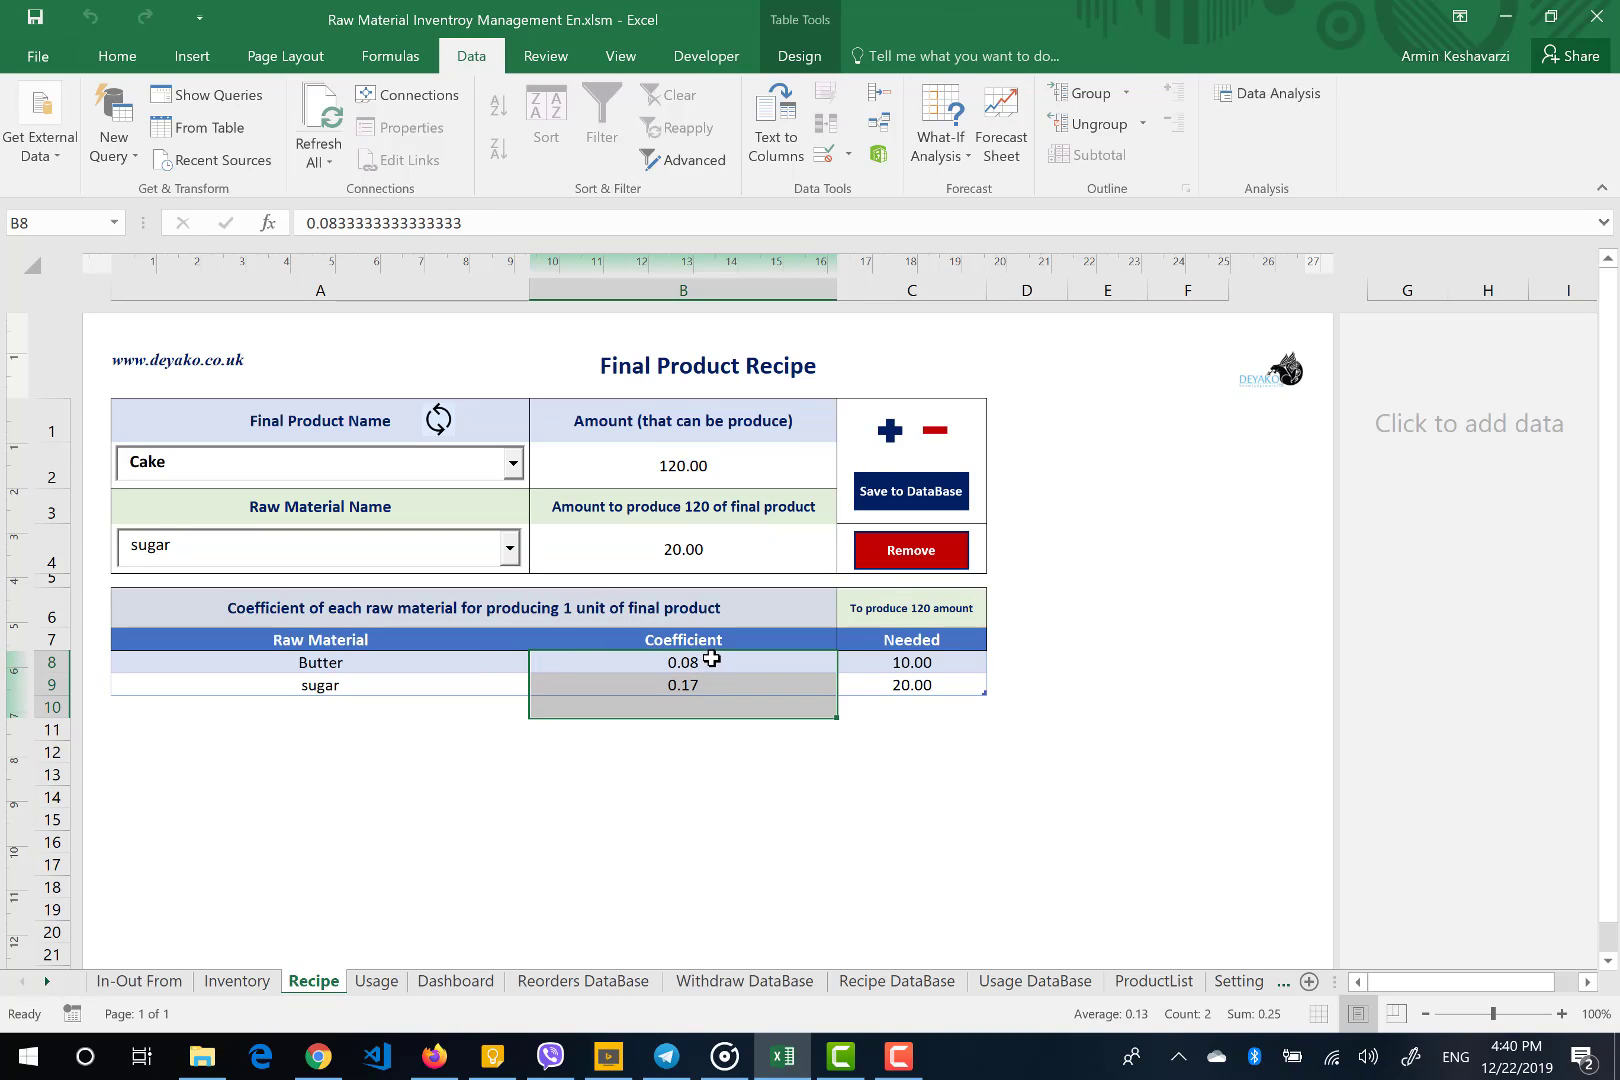
{"action": "left_click", "coordinate": [456, 666]}
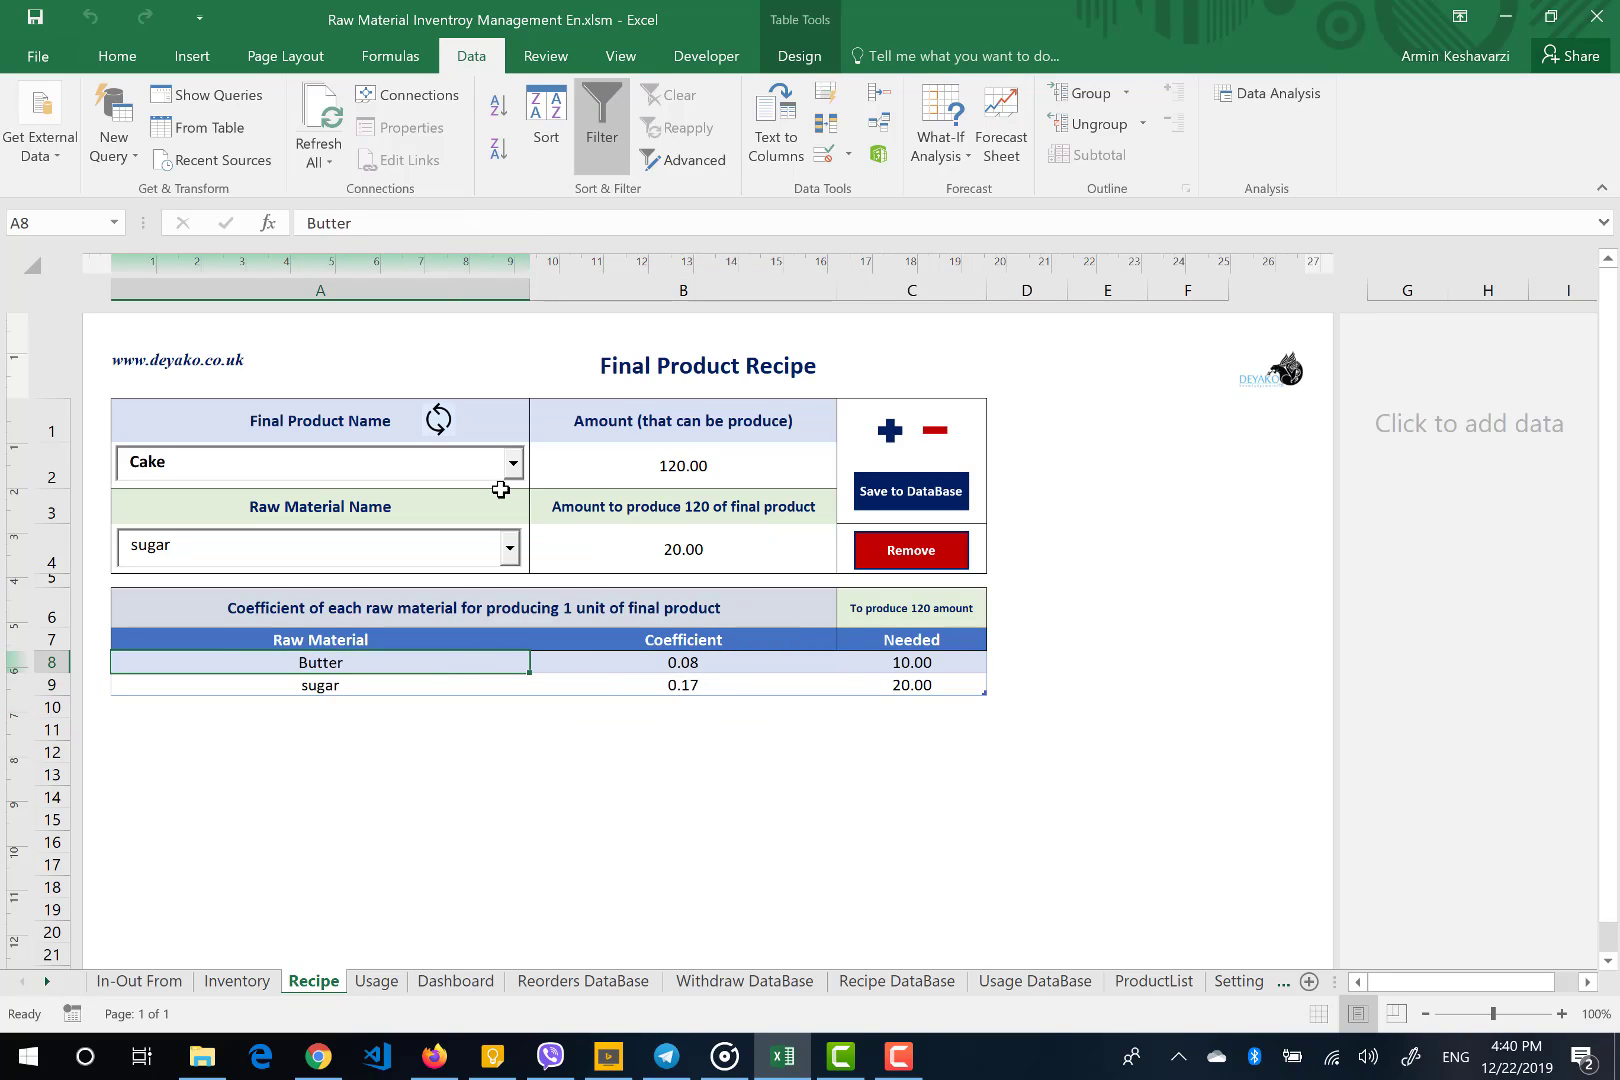
{"action": "left_click", "coordinate": [615, 605]}
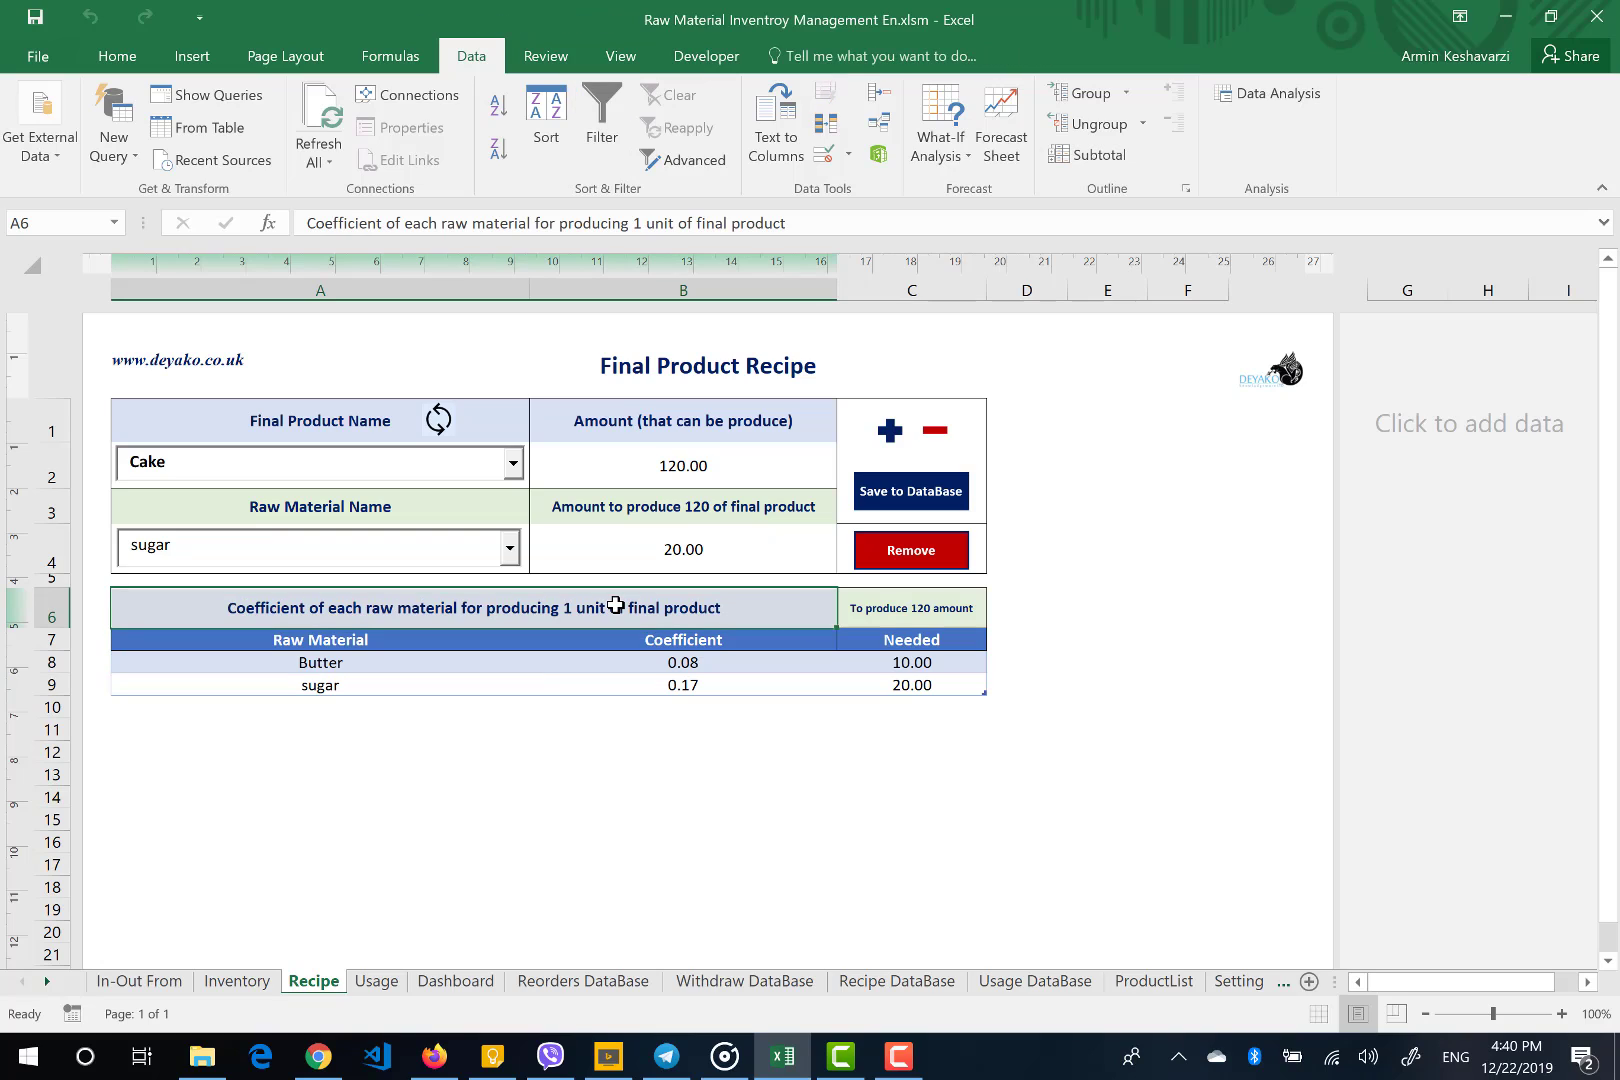
{"action": "left_click", "coordinate": [907, 664]}
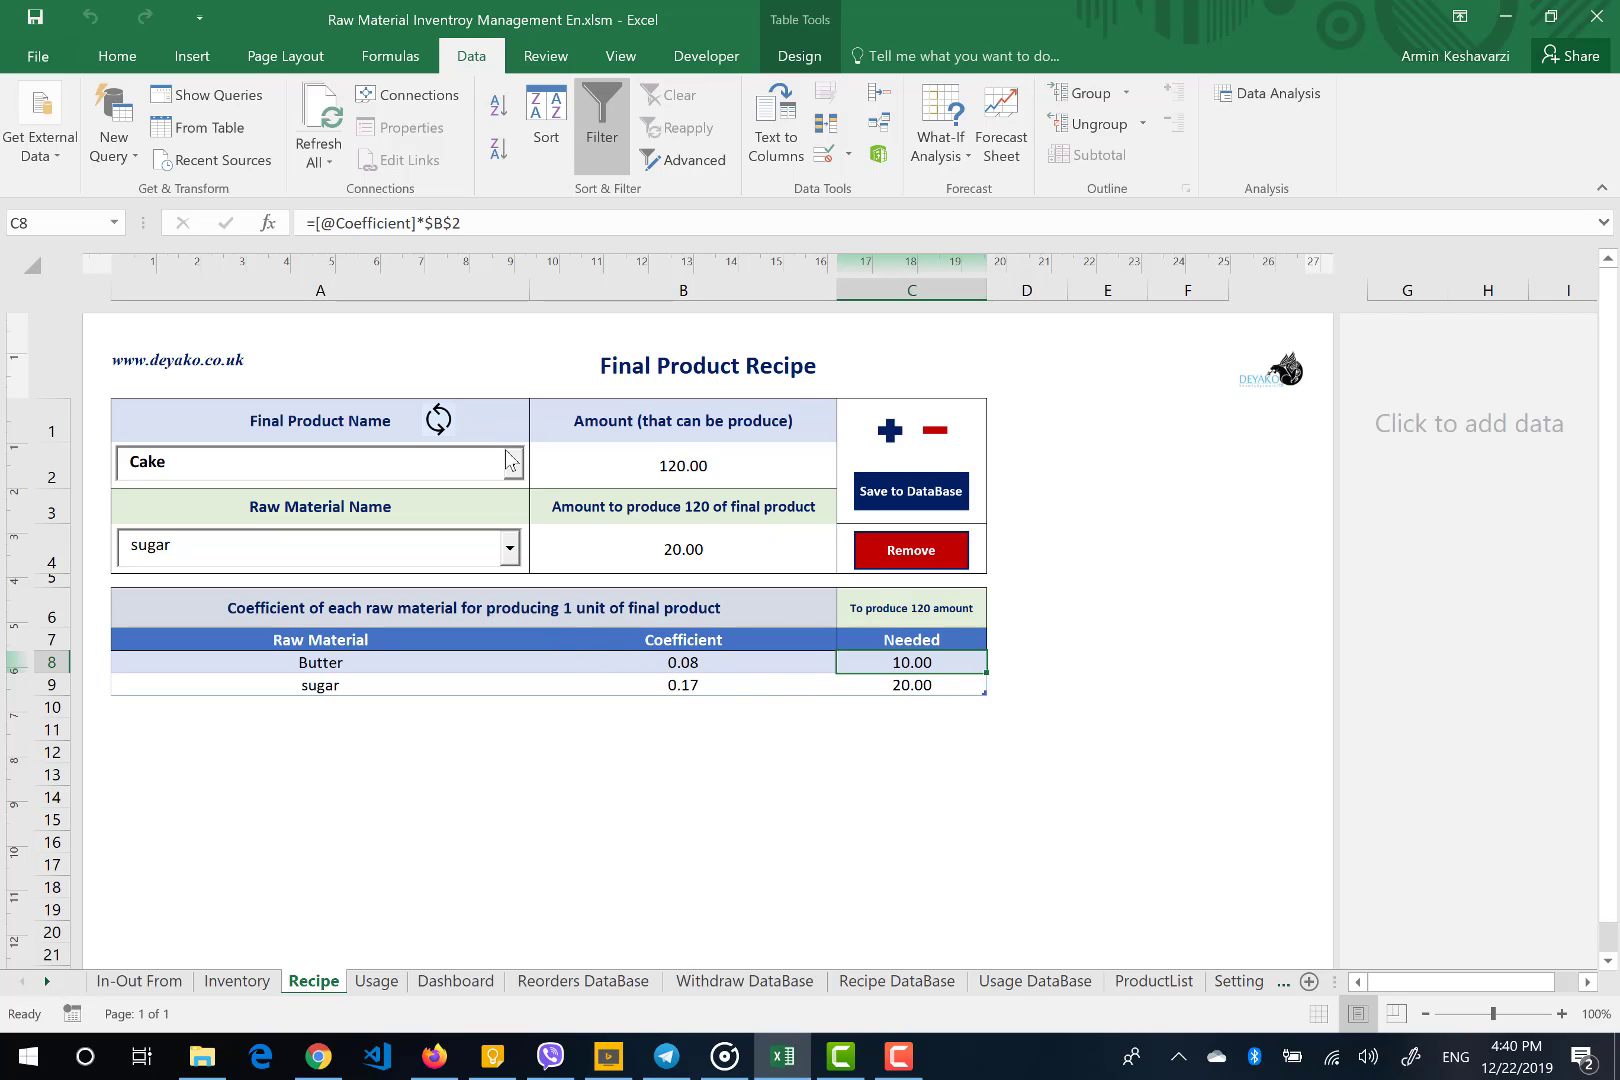
Add Oil with an amount of 1 to the Cake recipe
{"action": "left_click", "coordinate": [511, 549]}
{"action": "left_click", "coordinate": [461, 605]}
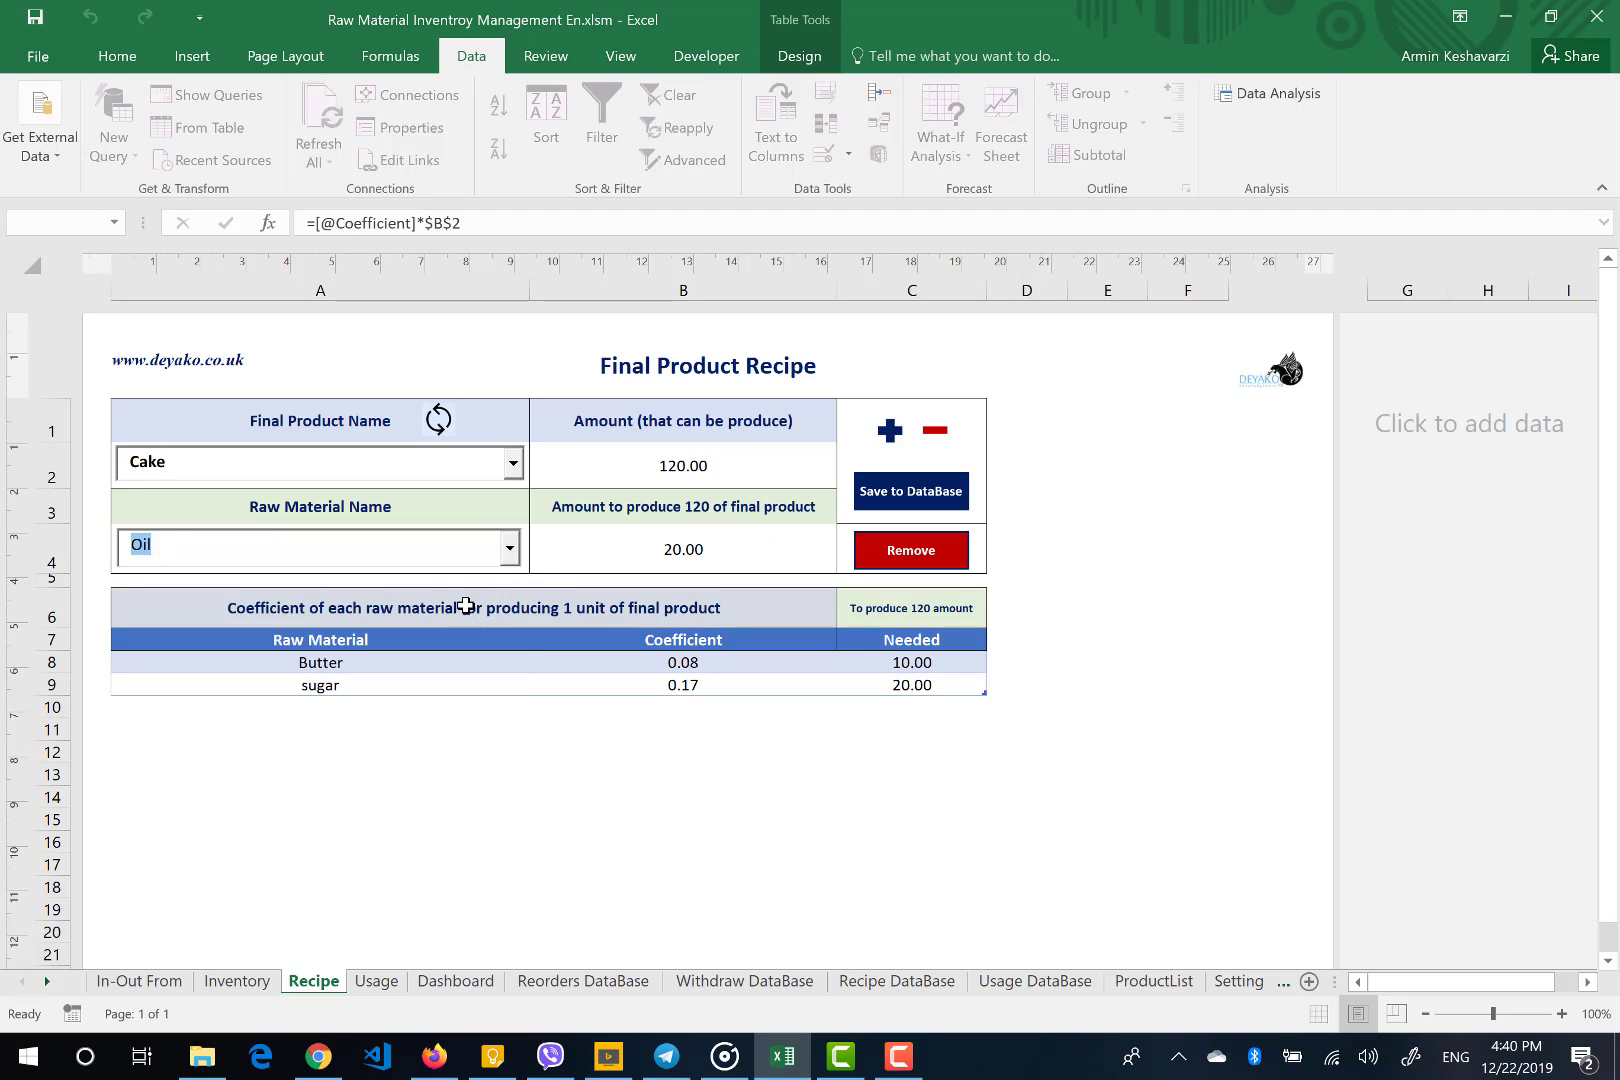
{"action": "left_click", "coordinate": [660, 545]}
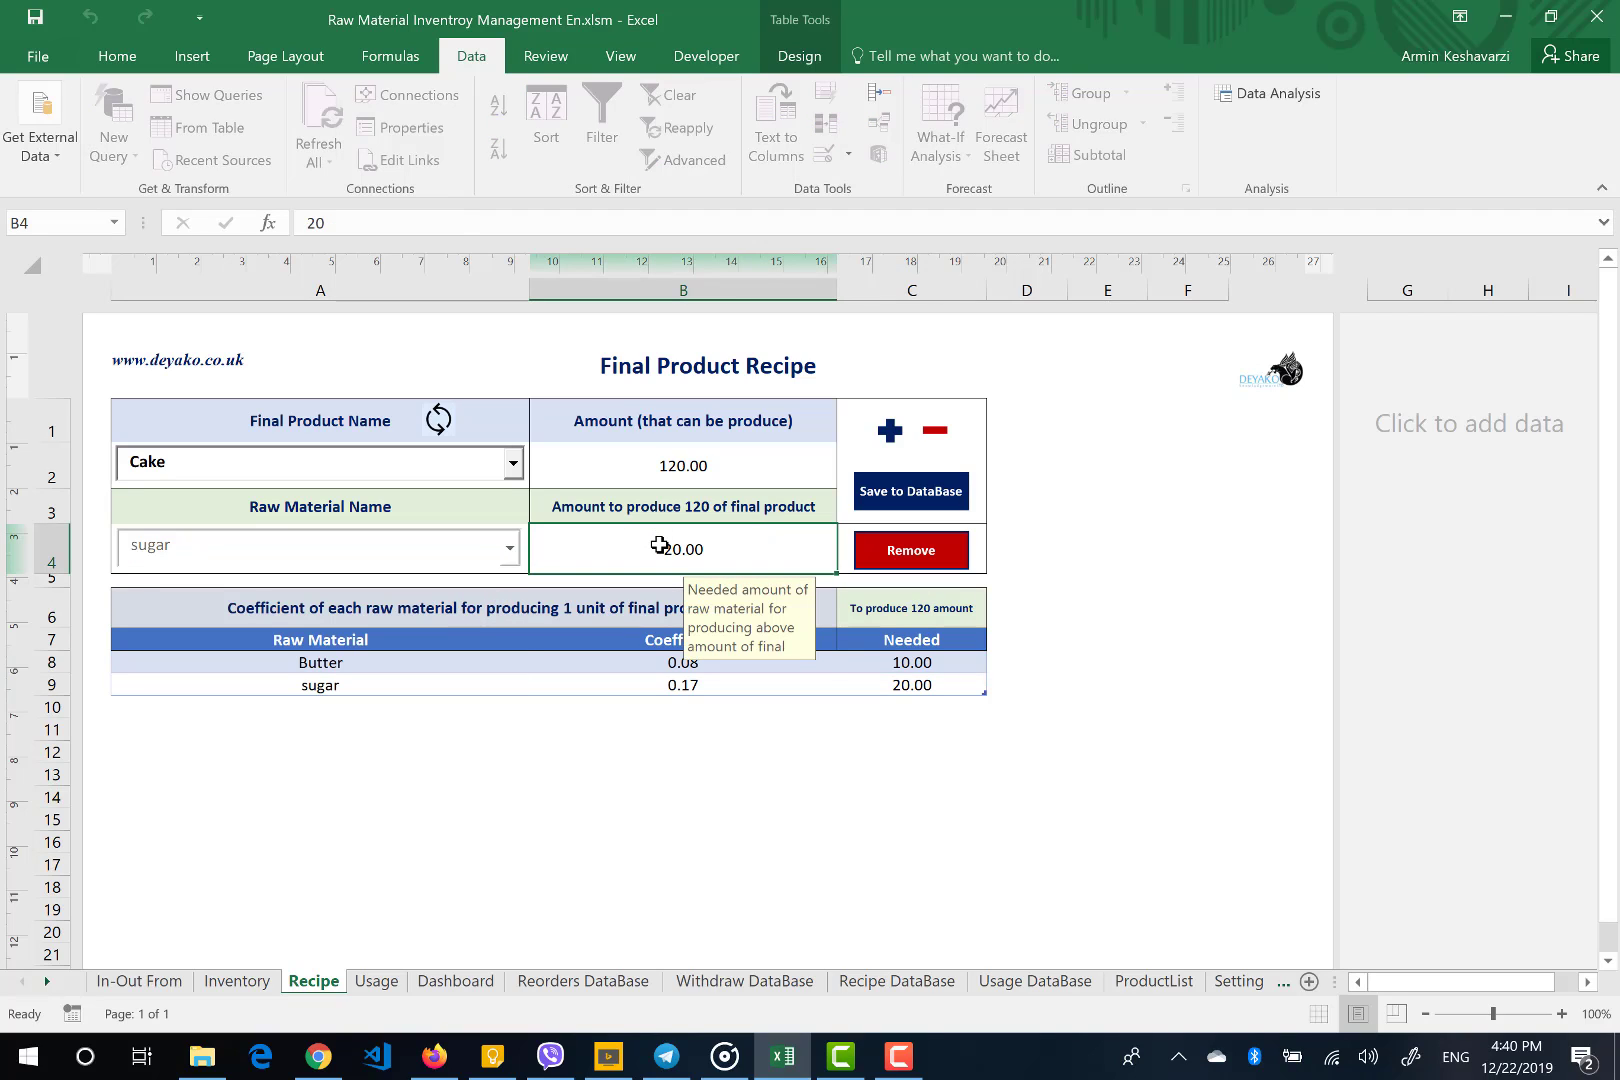
{"action": "type", "text": "1"}
{"action": "key", "text": "Return"}
{"action": "left_click", "coordinate": [882, 436]}
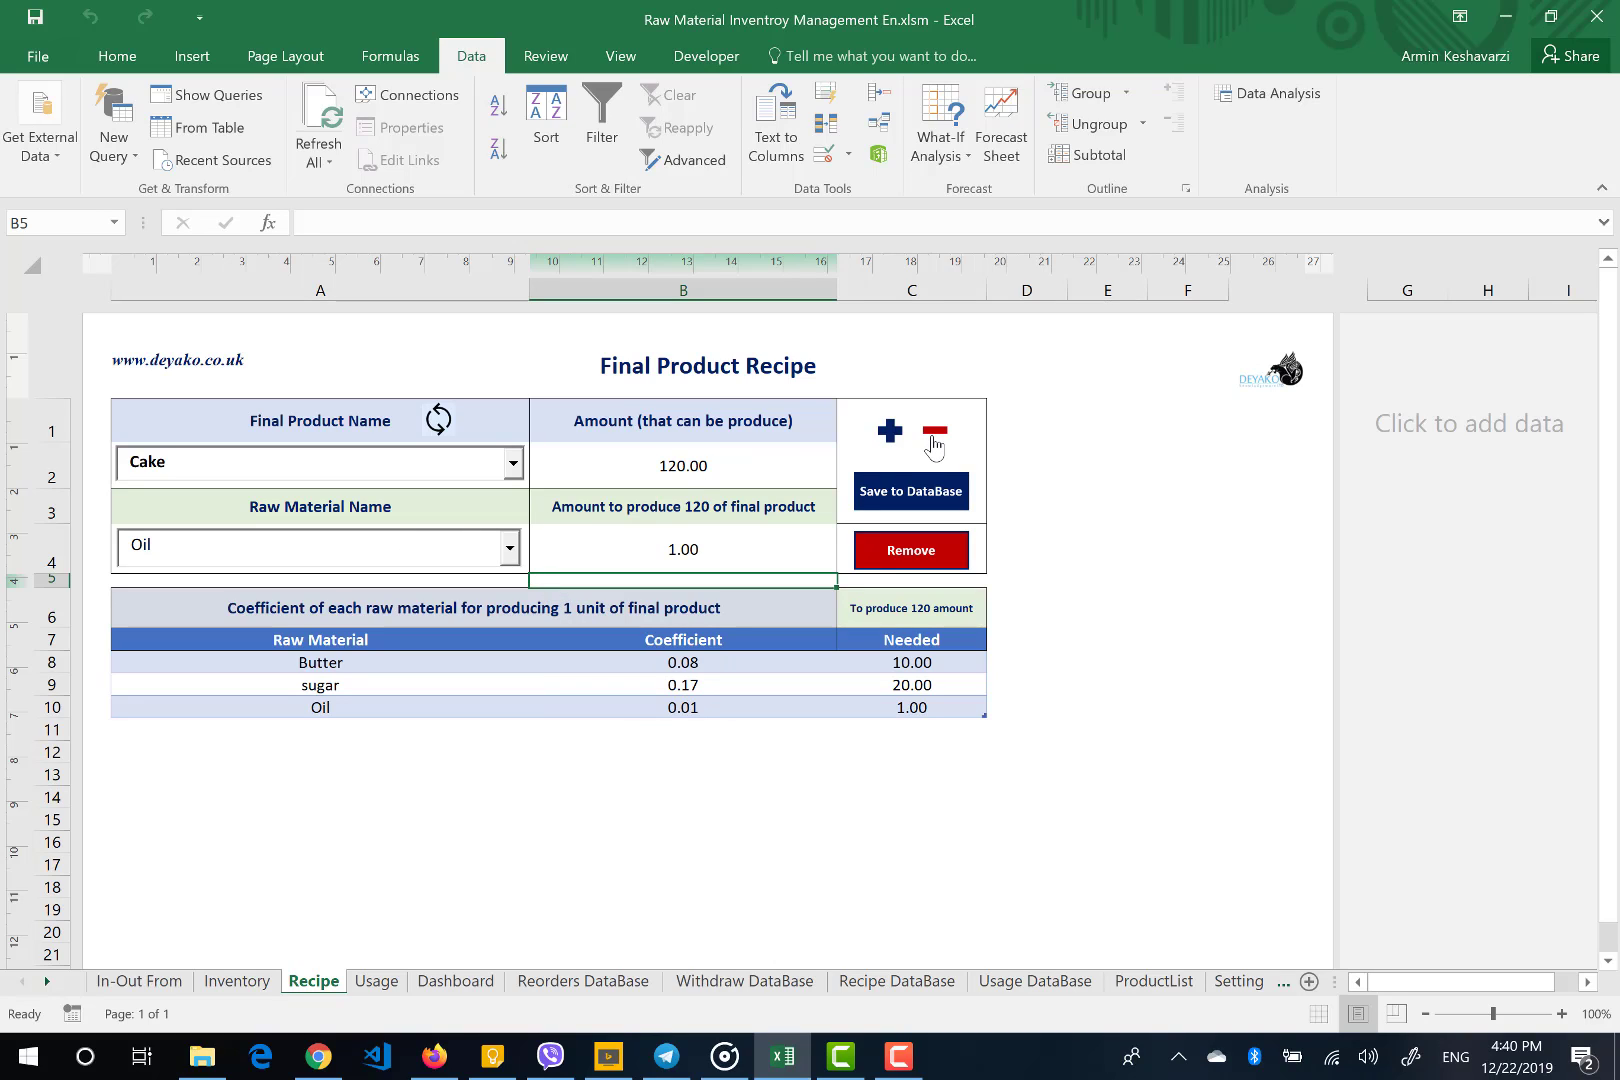
Choose AA as the raw material and remove the Oil row from the Cake recipe table
{"action": "left_click", "coordinate": [510, 549]}
{"action": "left_click", "coordinate": [439, 630]}
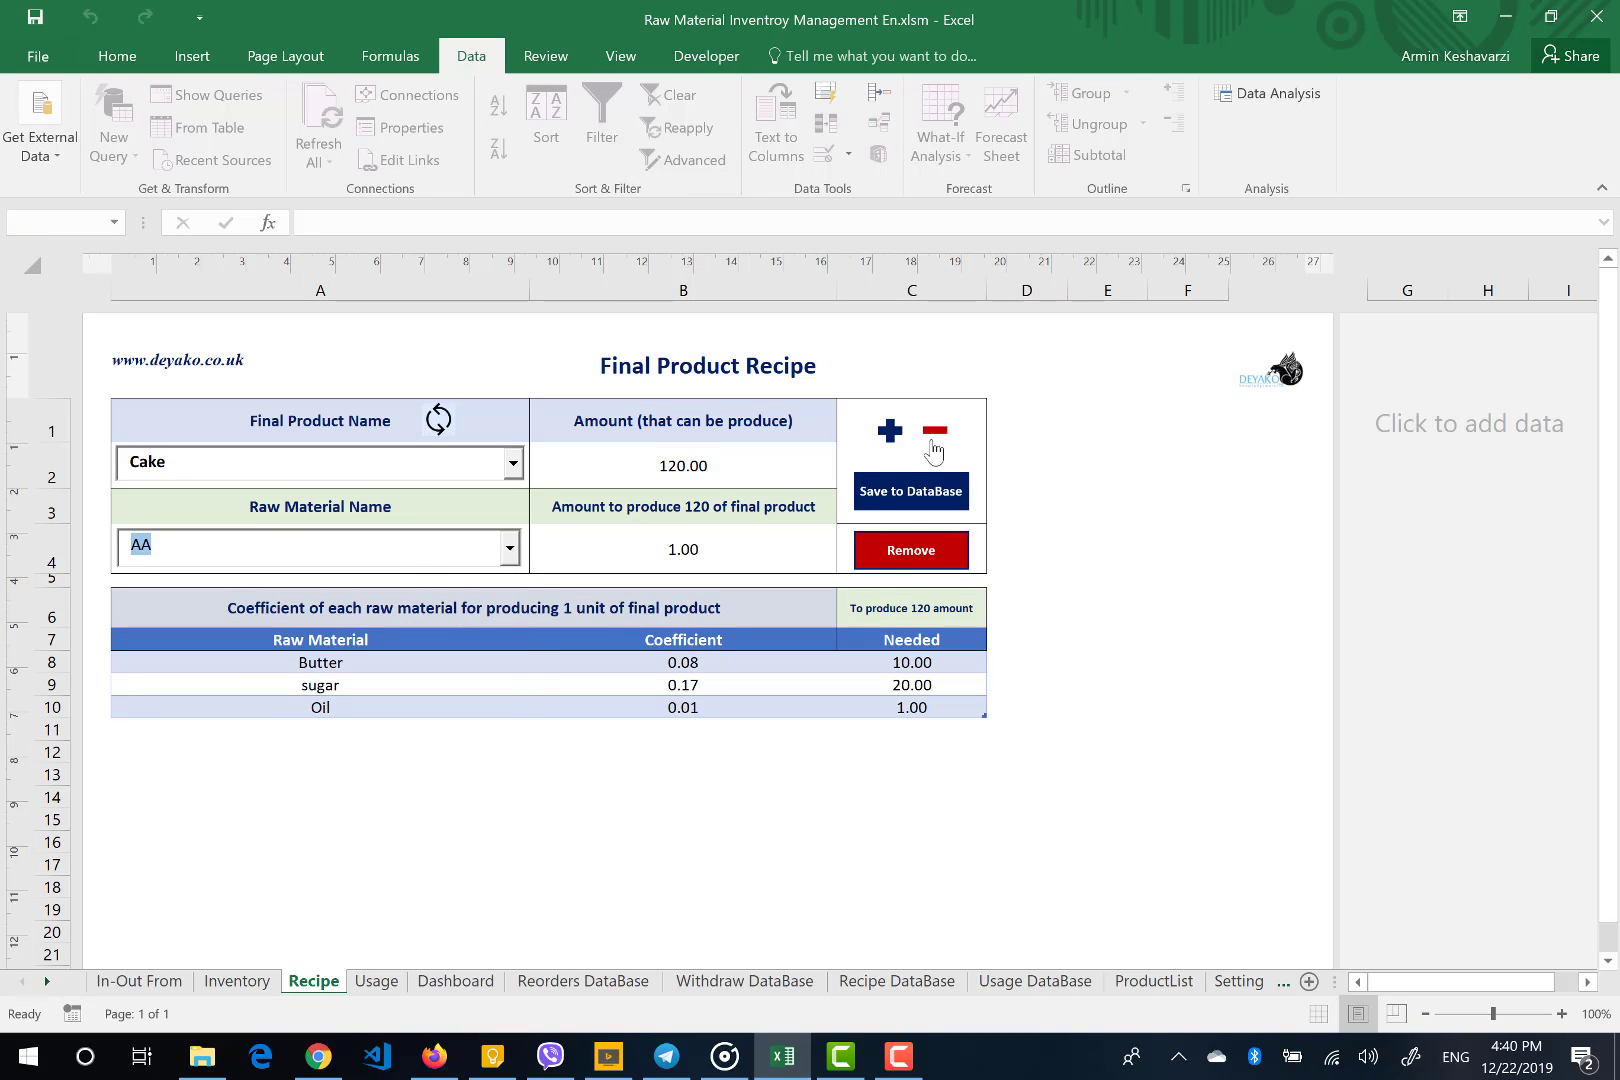
{"action": "left_click", "coordinate": [931, 438]}
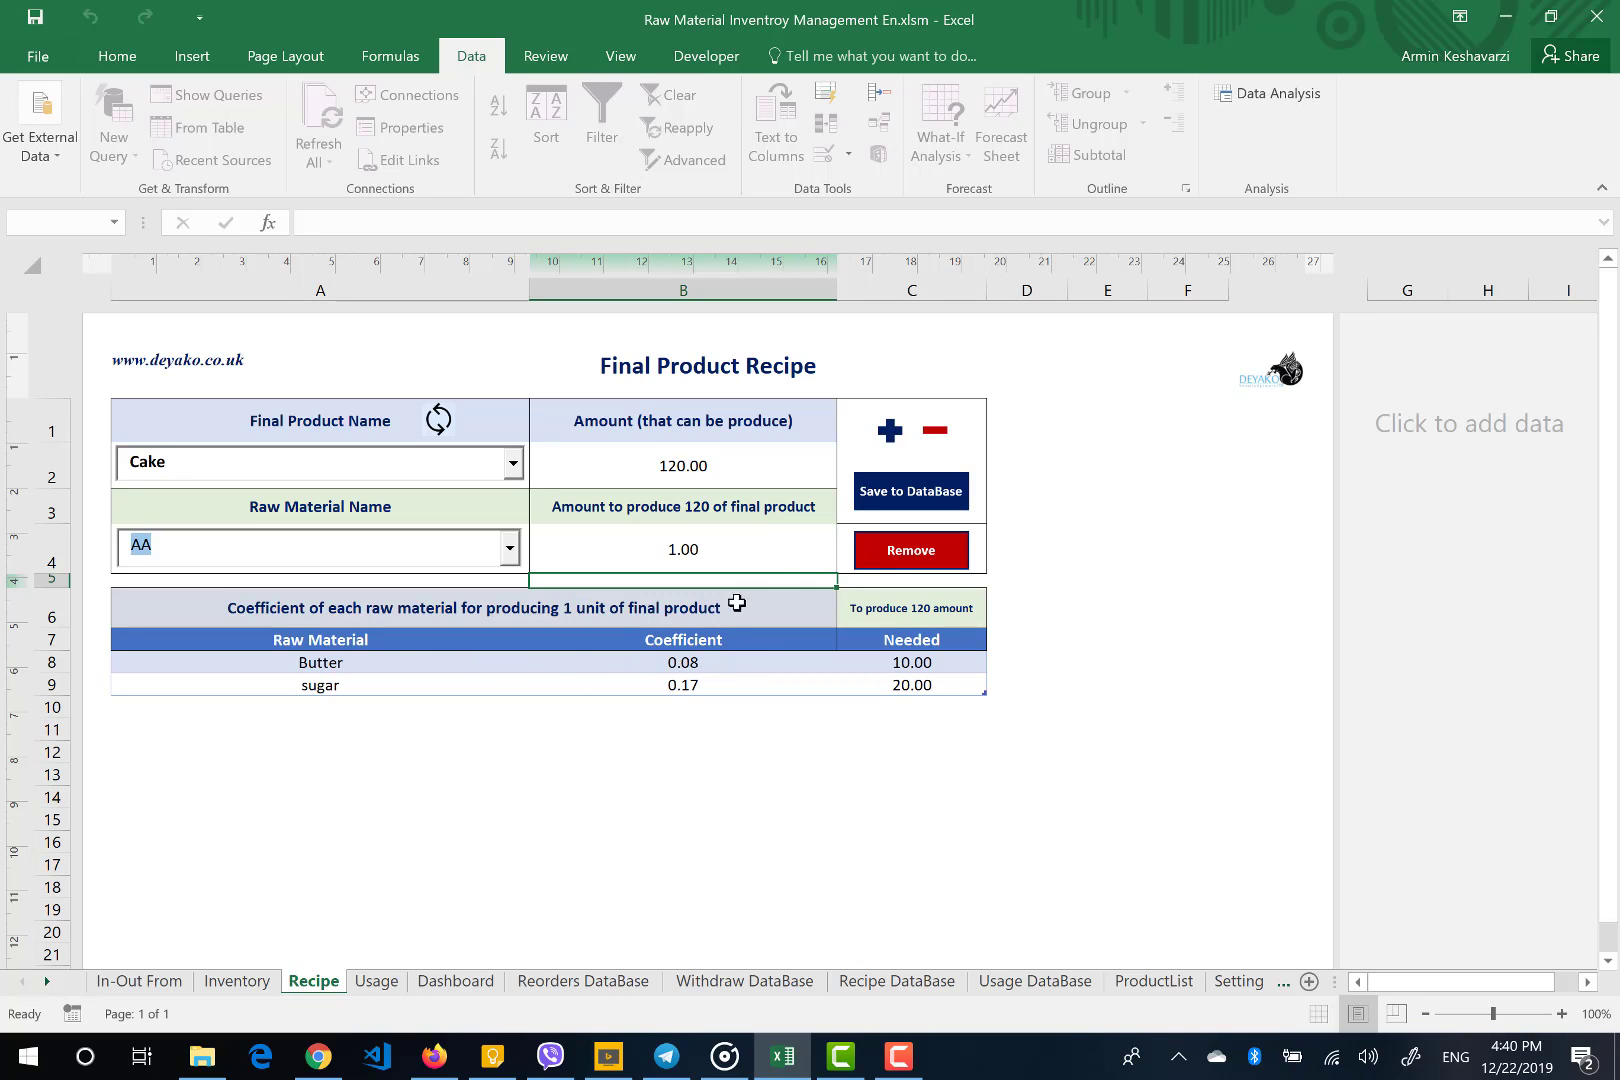
Save the Cake recipe to the database and load the stored recipe for Bread
{"action": "left_click", "coordinate": [895, 505]}
{"action": "left_click", "coordinate": [829, 604]}
{"action": "left_click", "coordinate": [513, 555]}
{"action": "left_click", "coordinate": [515, 462]}
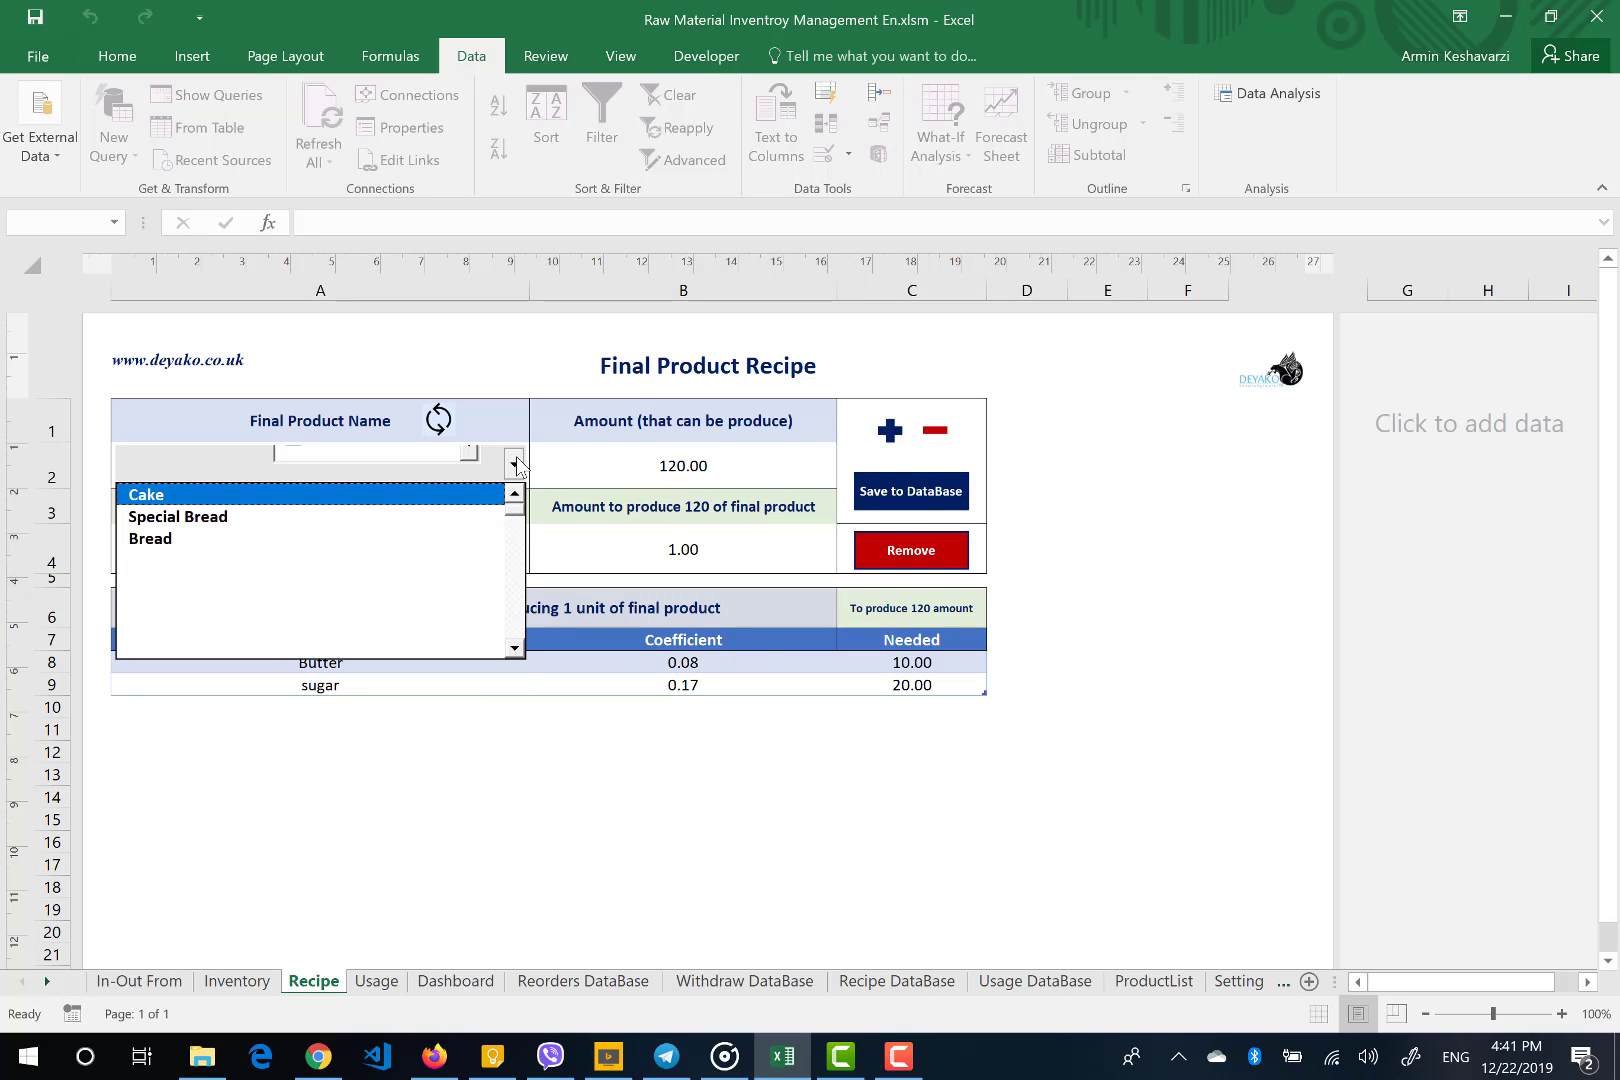
{"action": "left_click", "coordinate": [437, 540]}
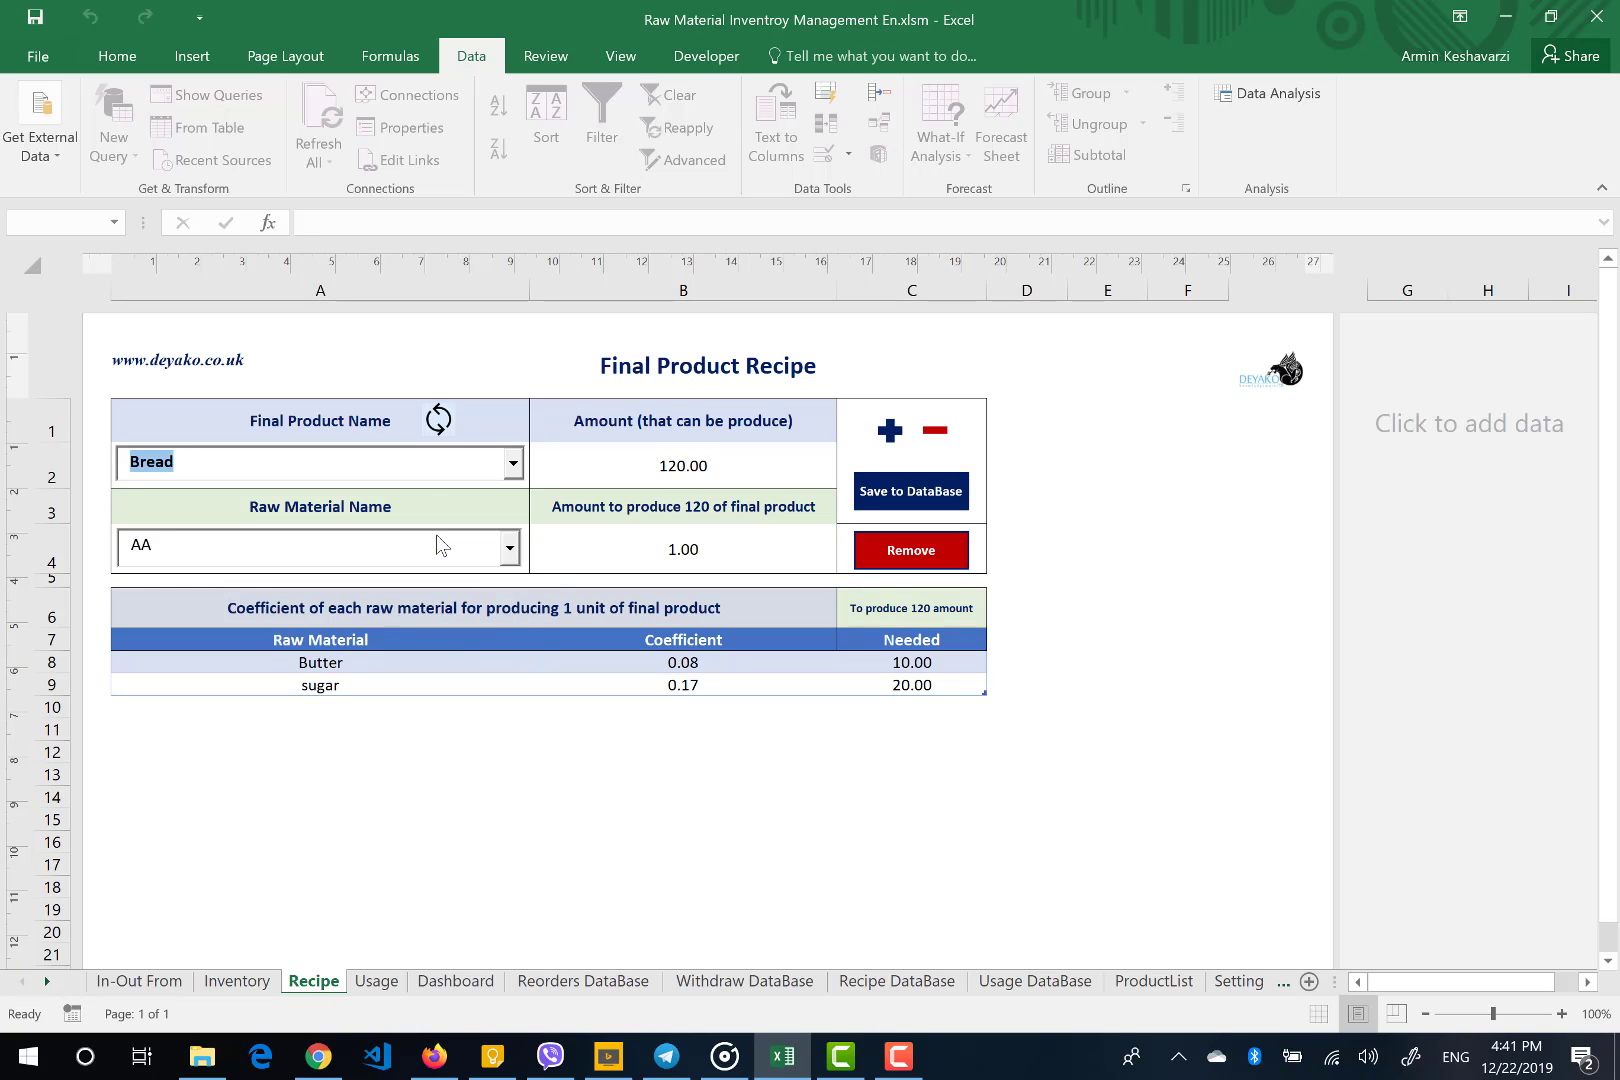
{"action": "left_click", "coordinate": [437, 419]}
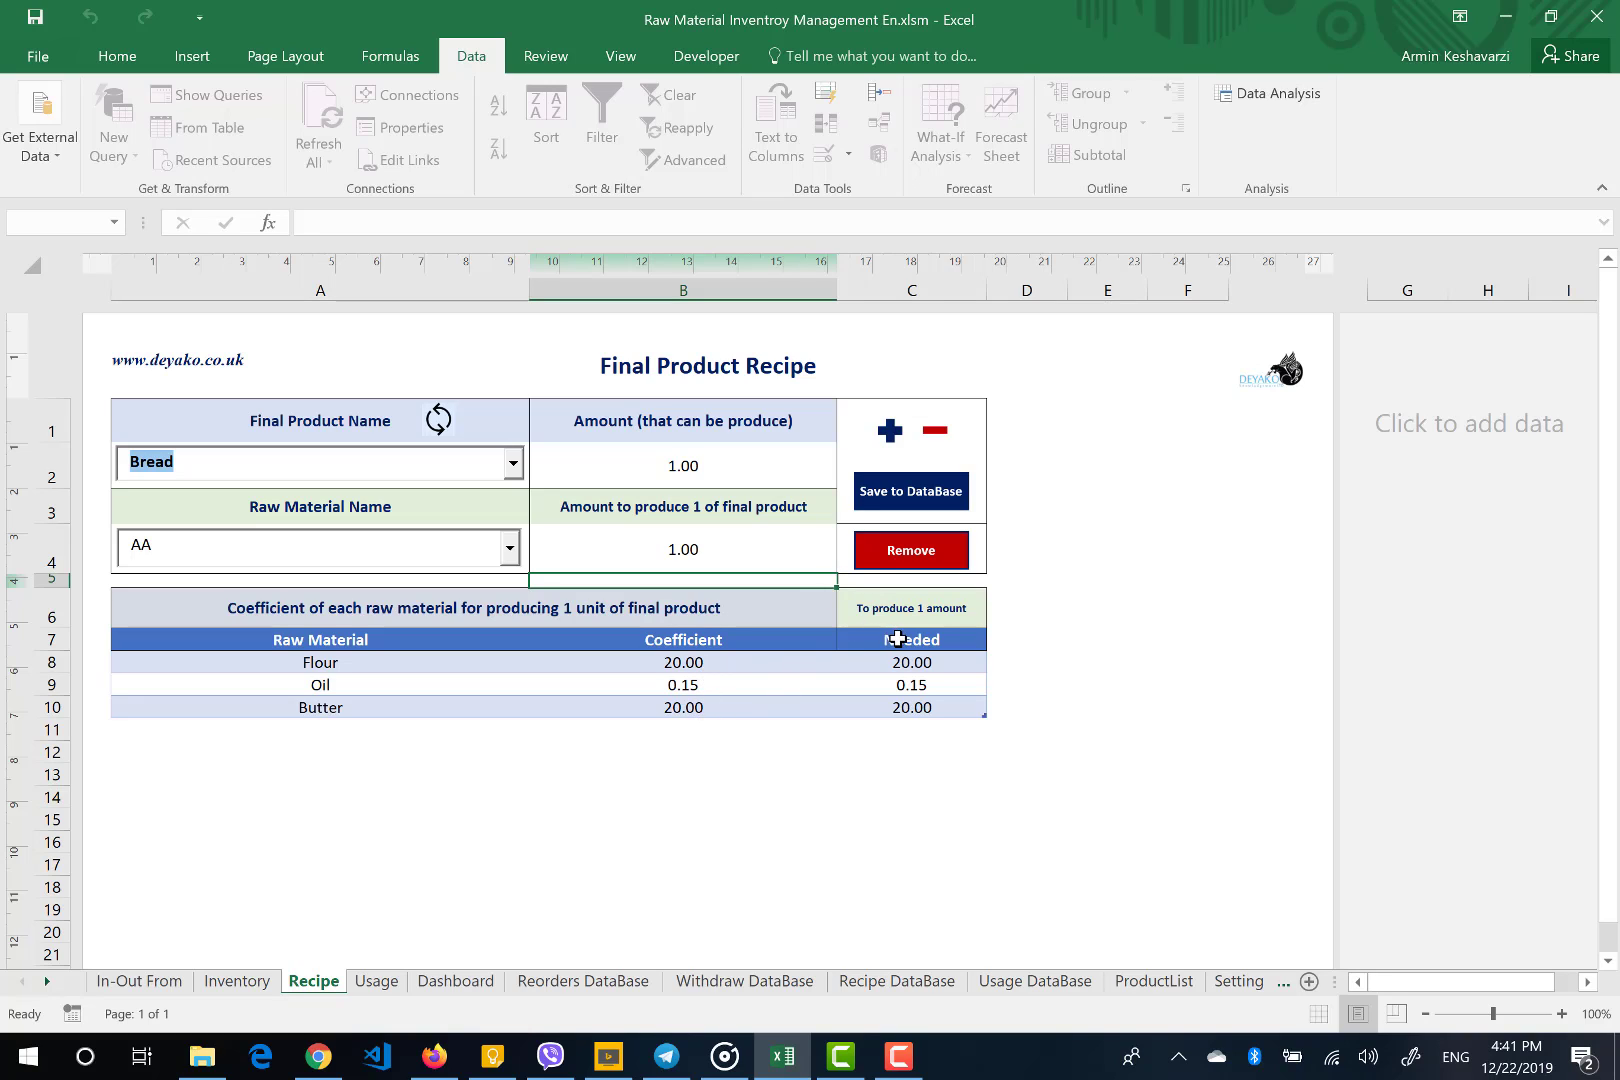
Set the Bread's producible amount to 155 to recalculate the needed raw materials
{"action": "left_click", "coordinate": [716, 476]}
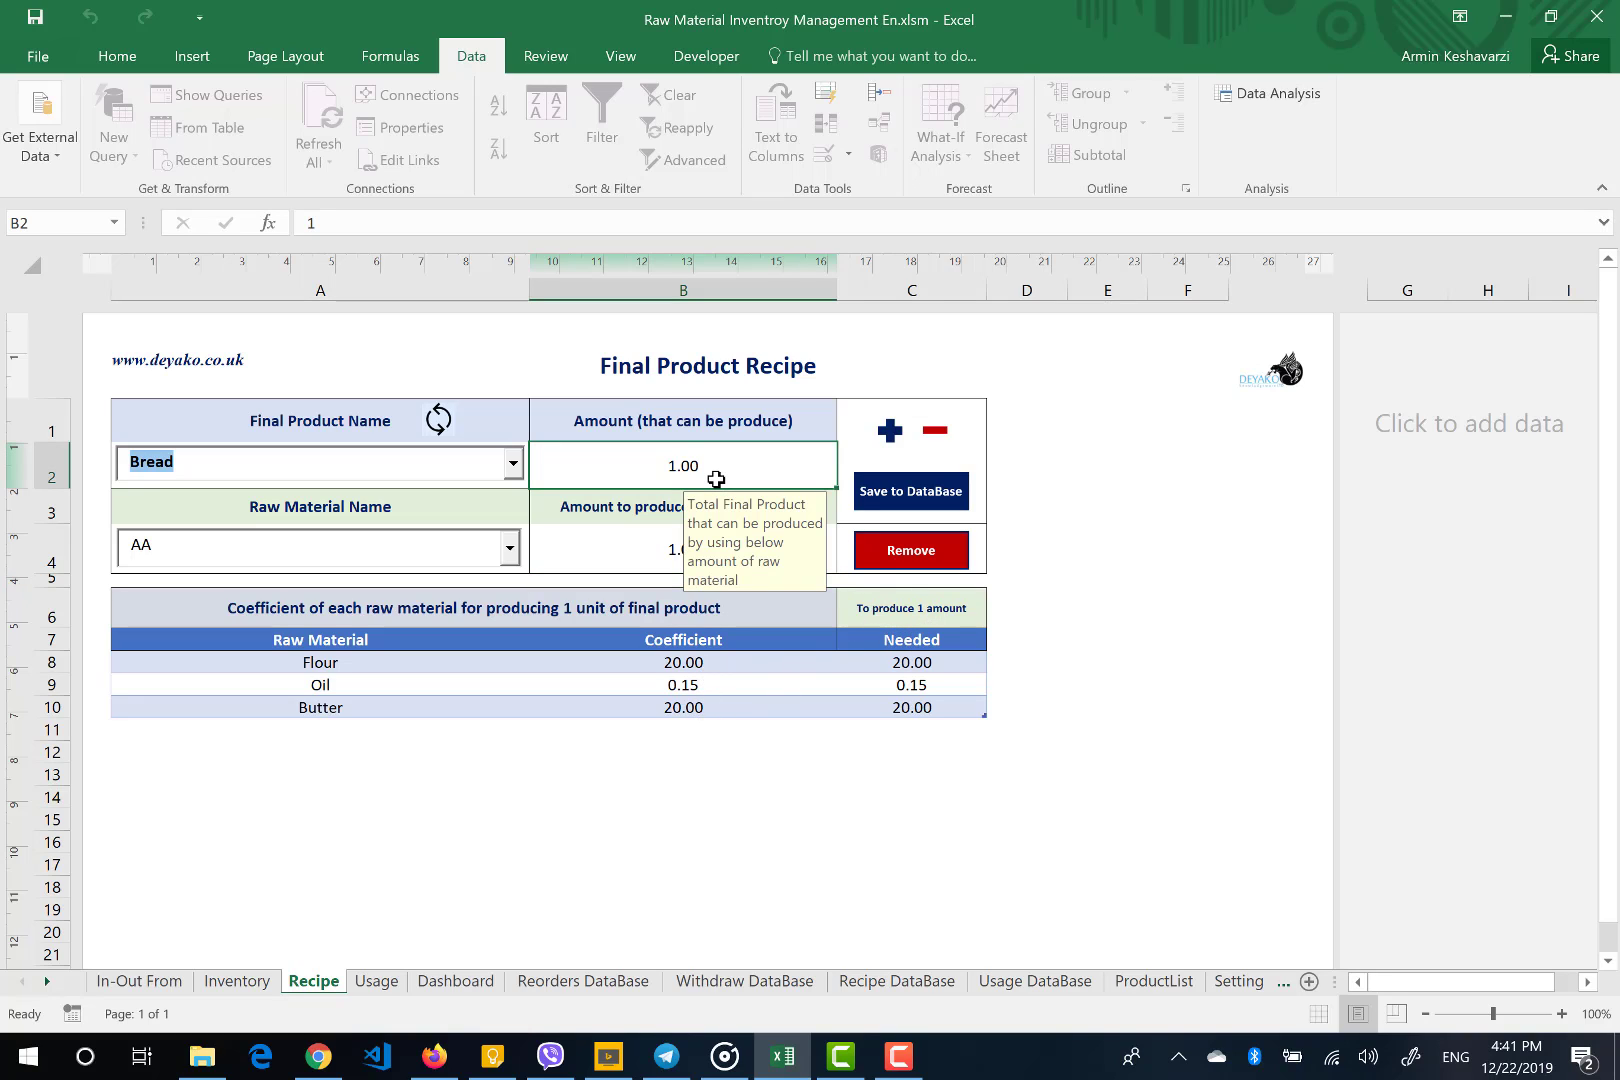
{"action": "type", "text": "1"}
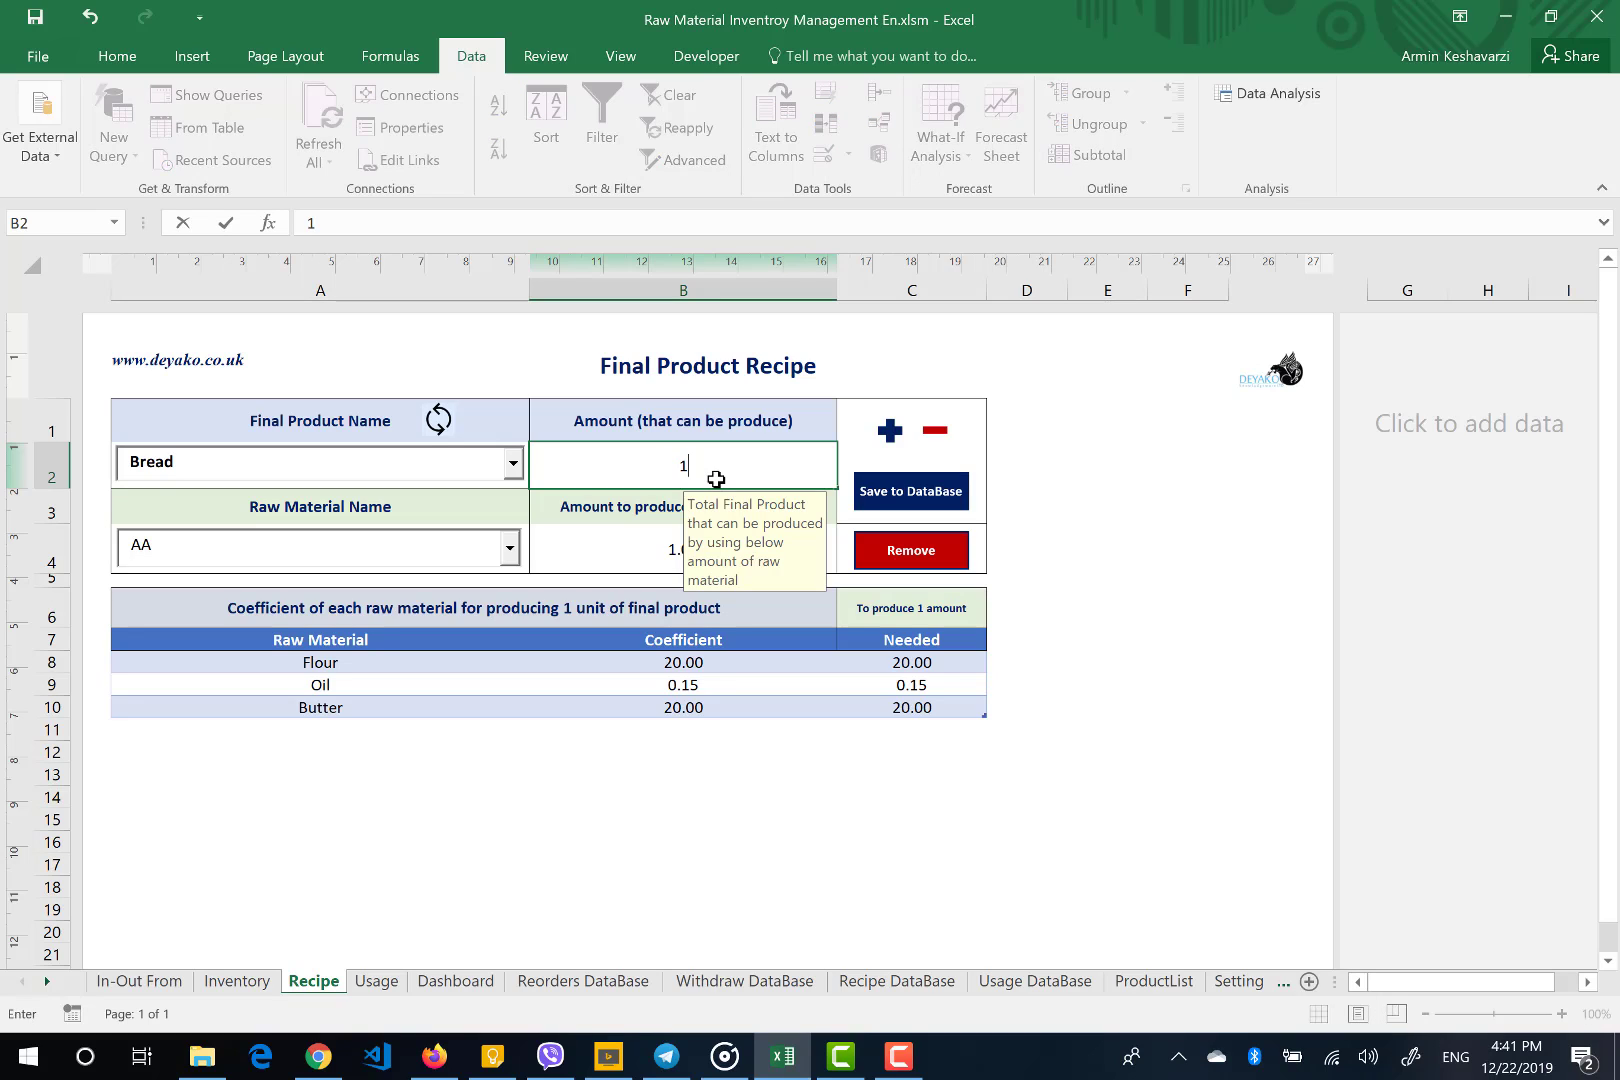
{"action": "type", "text": "55"}
{"action": "key", "text": "Return"}
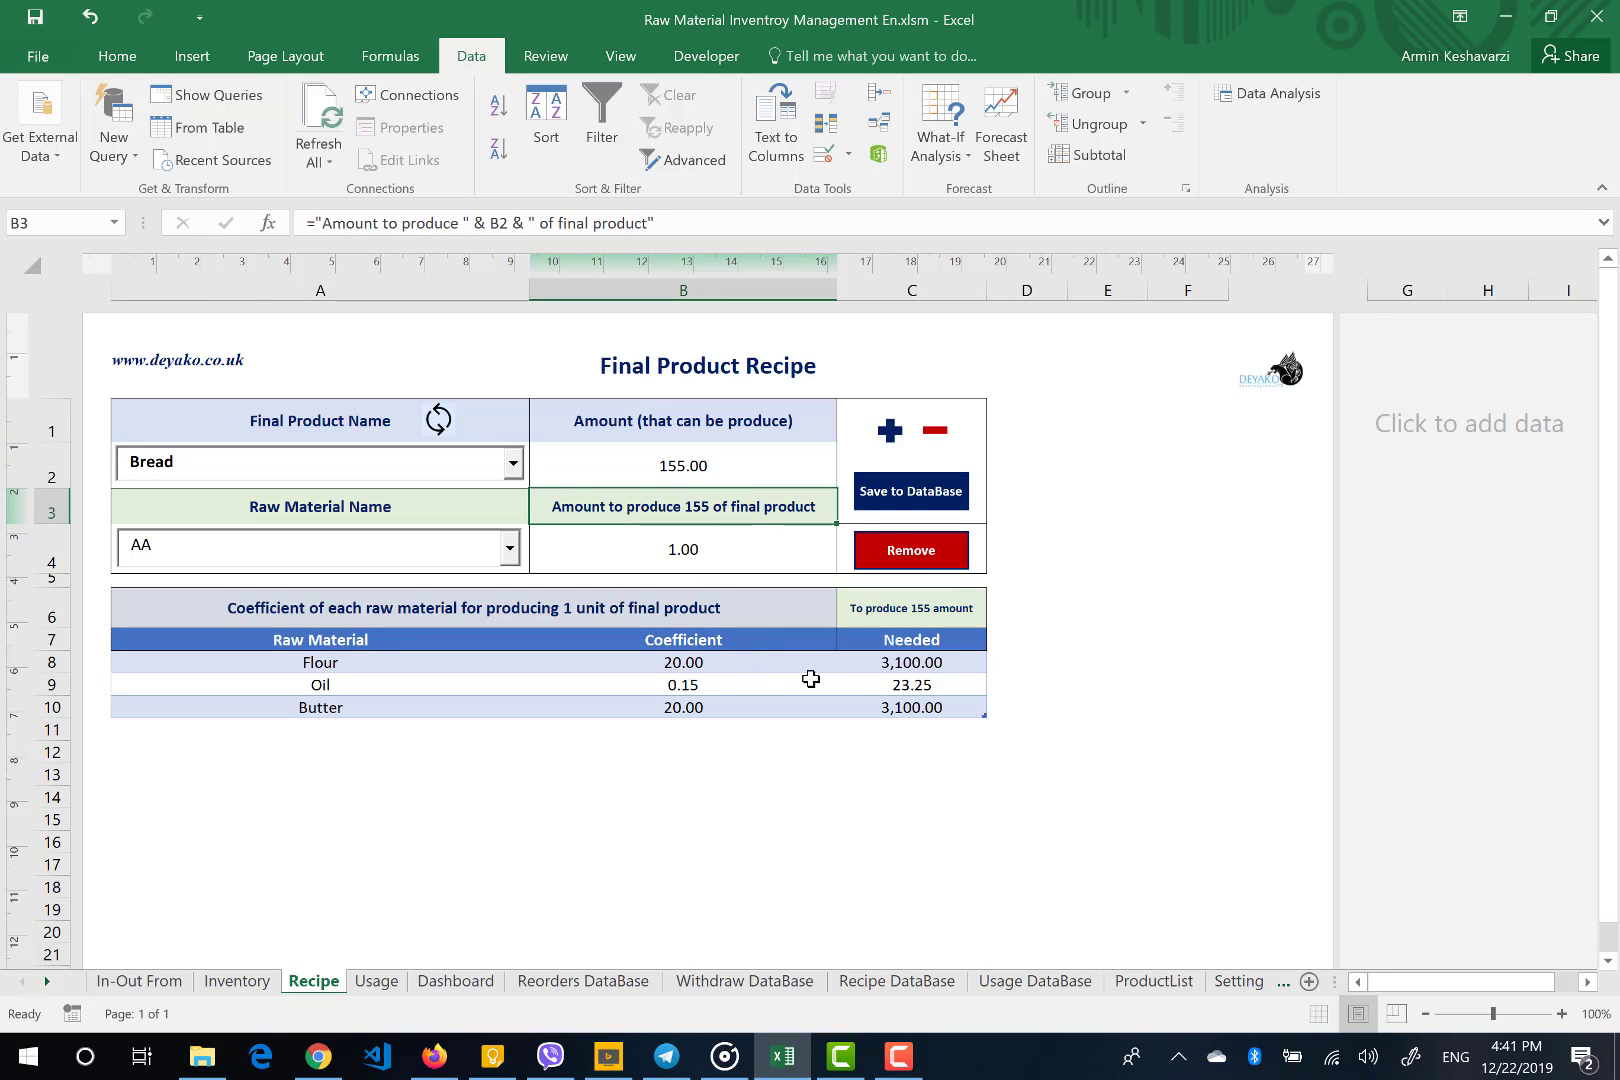
Check the Bread recipe's needed amounts, and review the Usage Report's start and end dates and its produced products
{"action": "left_click_drag", "start_coordinate": [953, 666], "coordinate": [970, 720]}
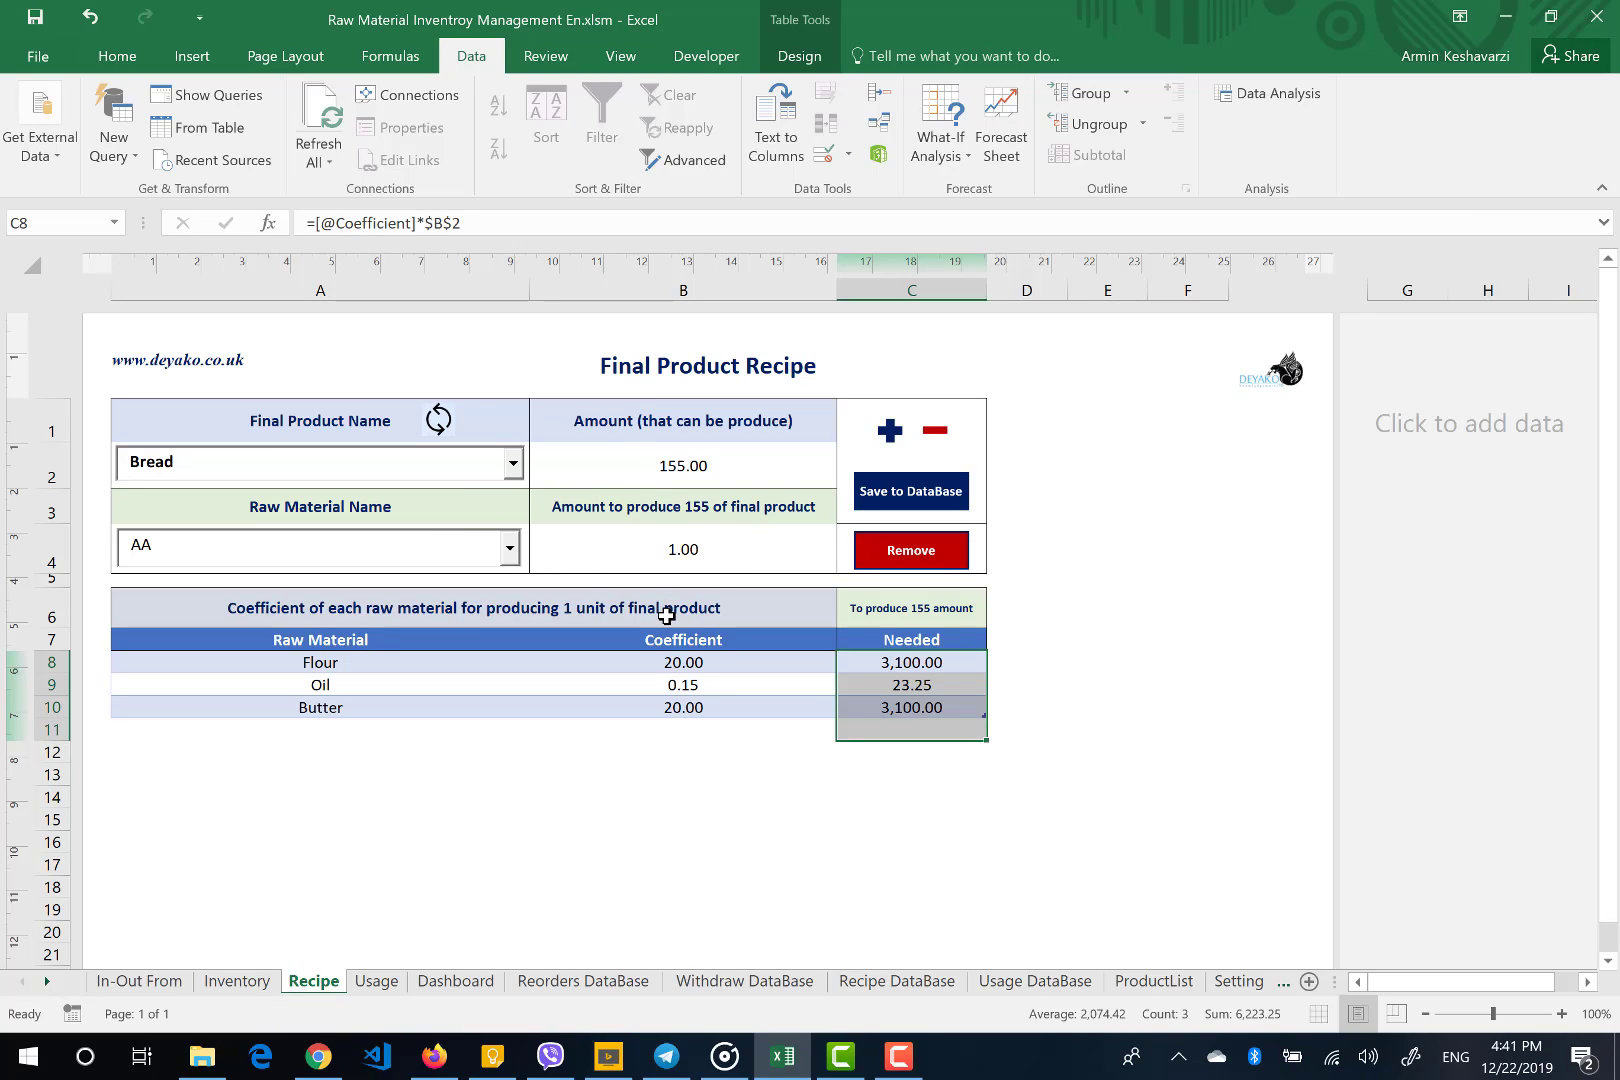
{"action": "left_click", "coordinate": [378, 982]}
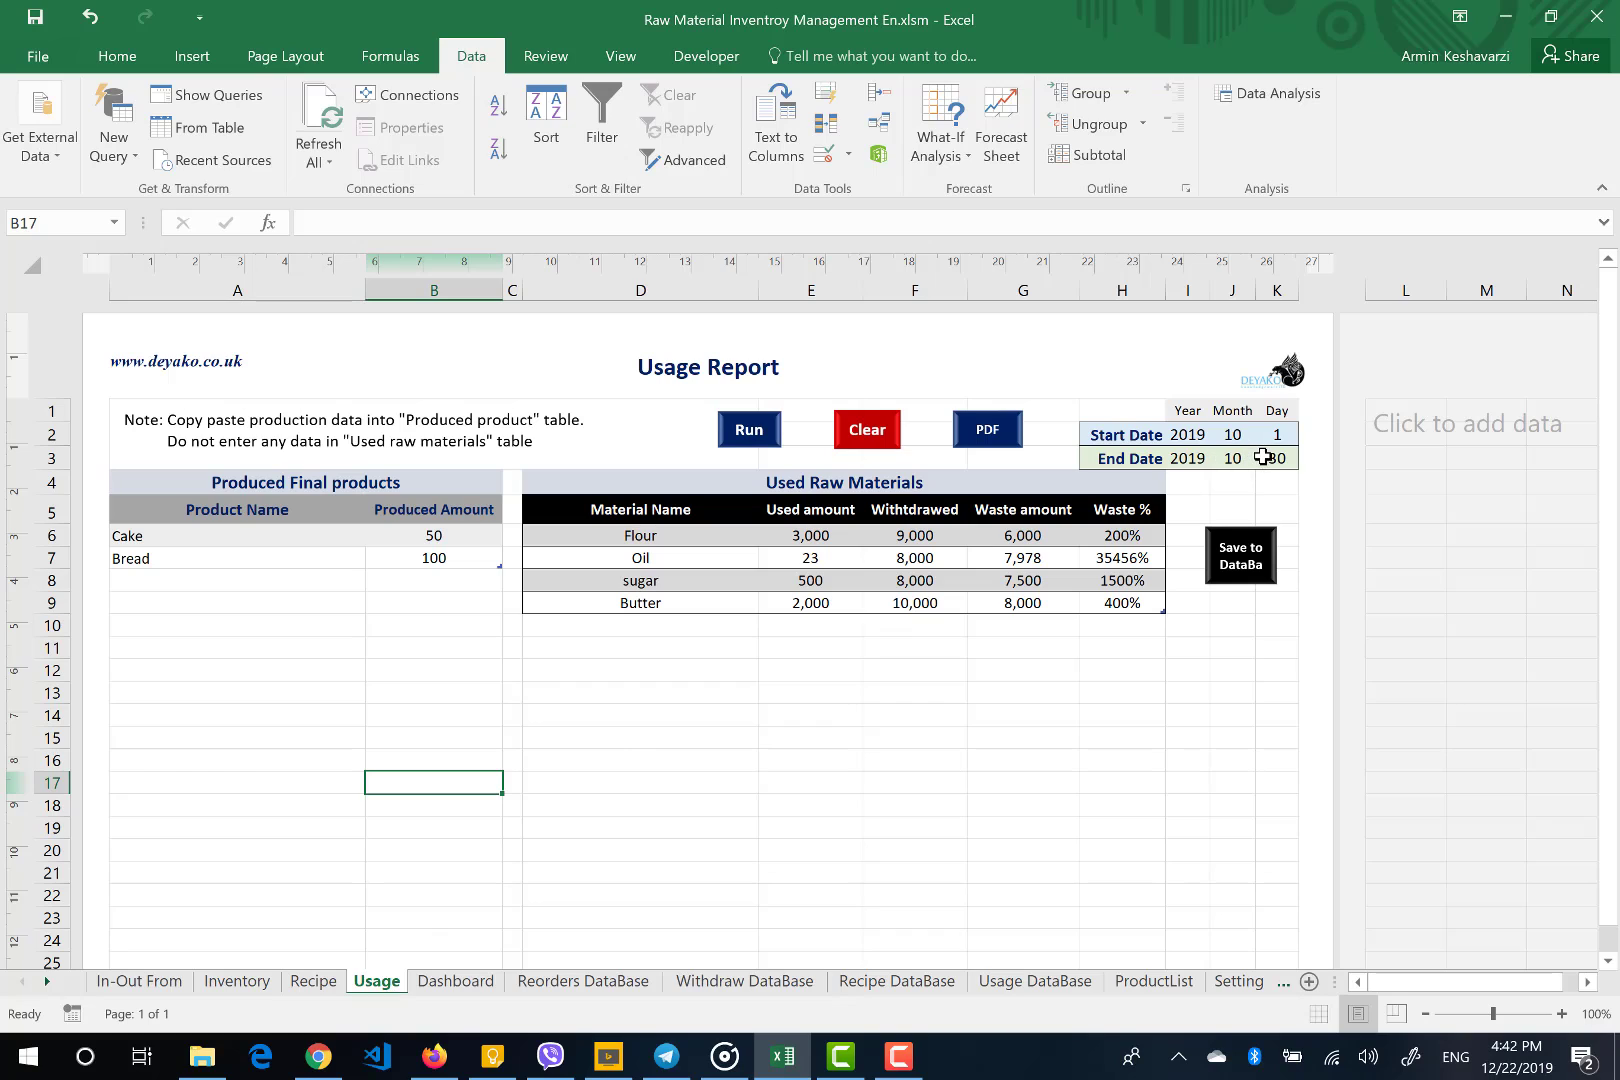
{"action": "left_click", "coordinate": [1186, 436]}
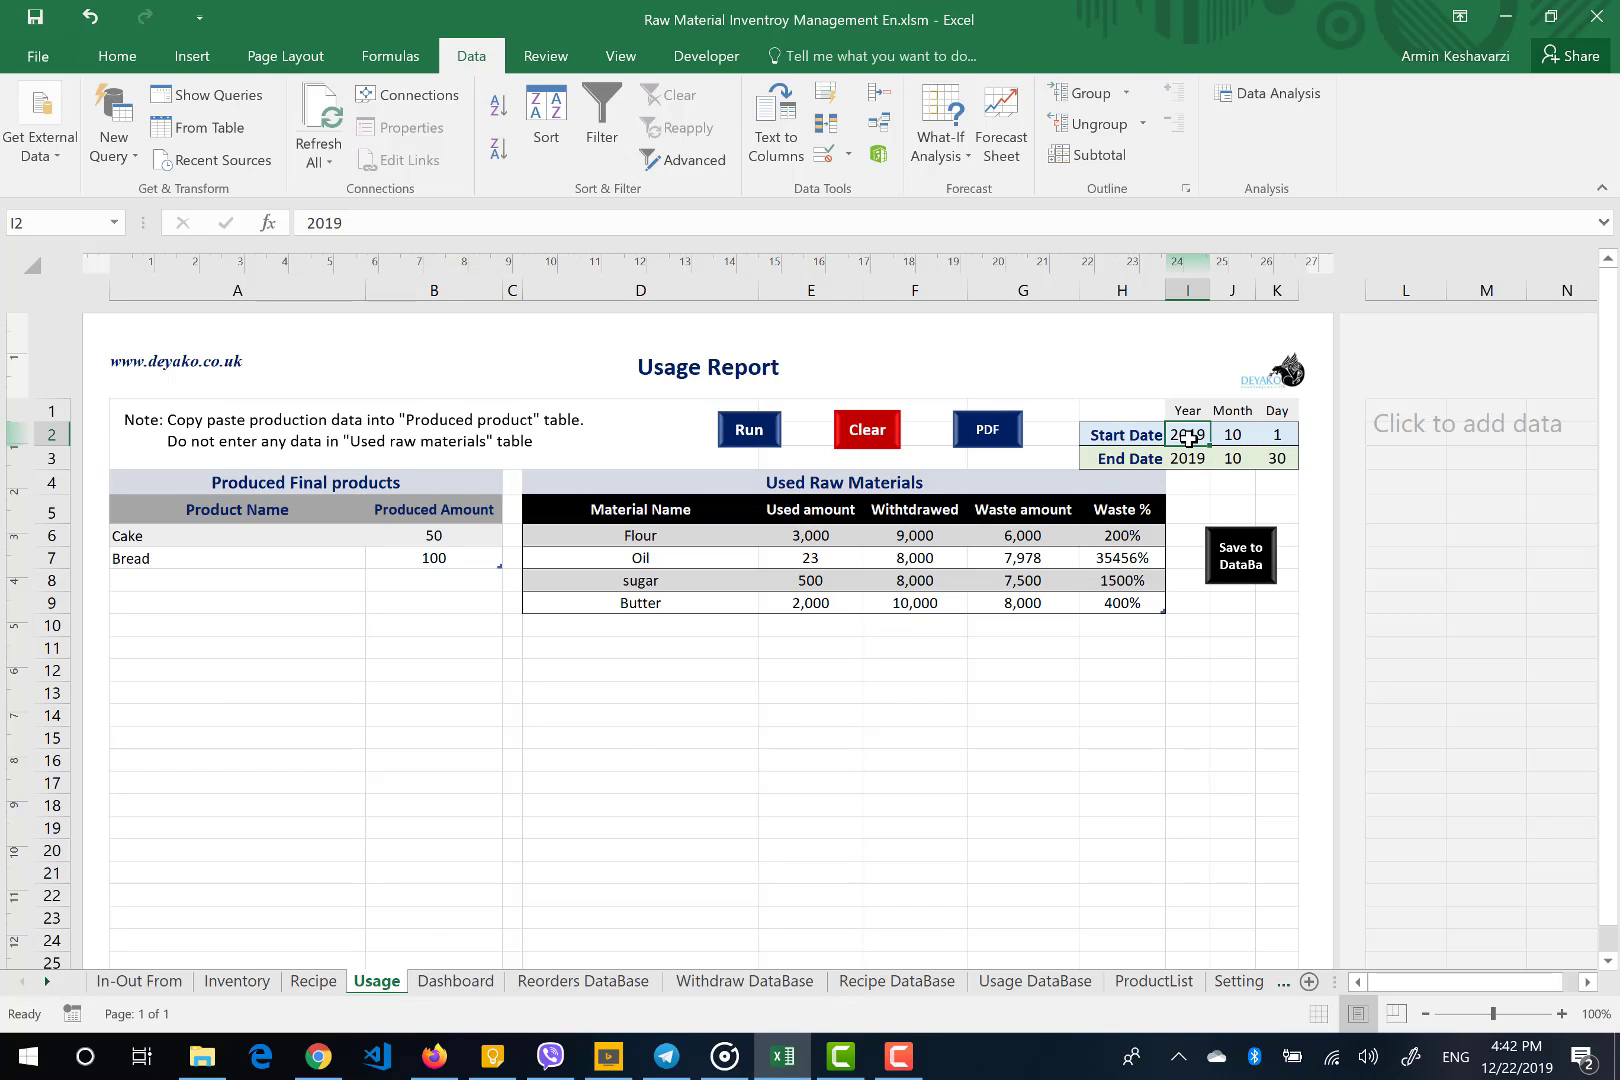
{"action": "left_click", "coordinate": [1278, 460]}
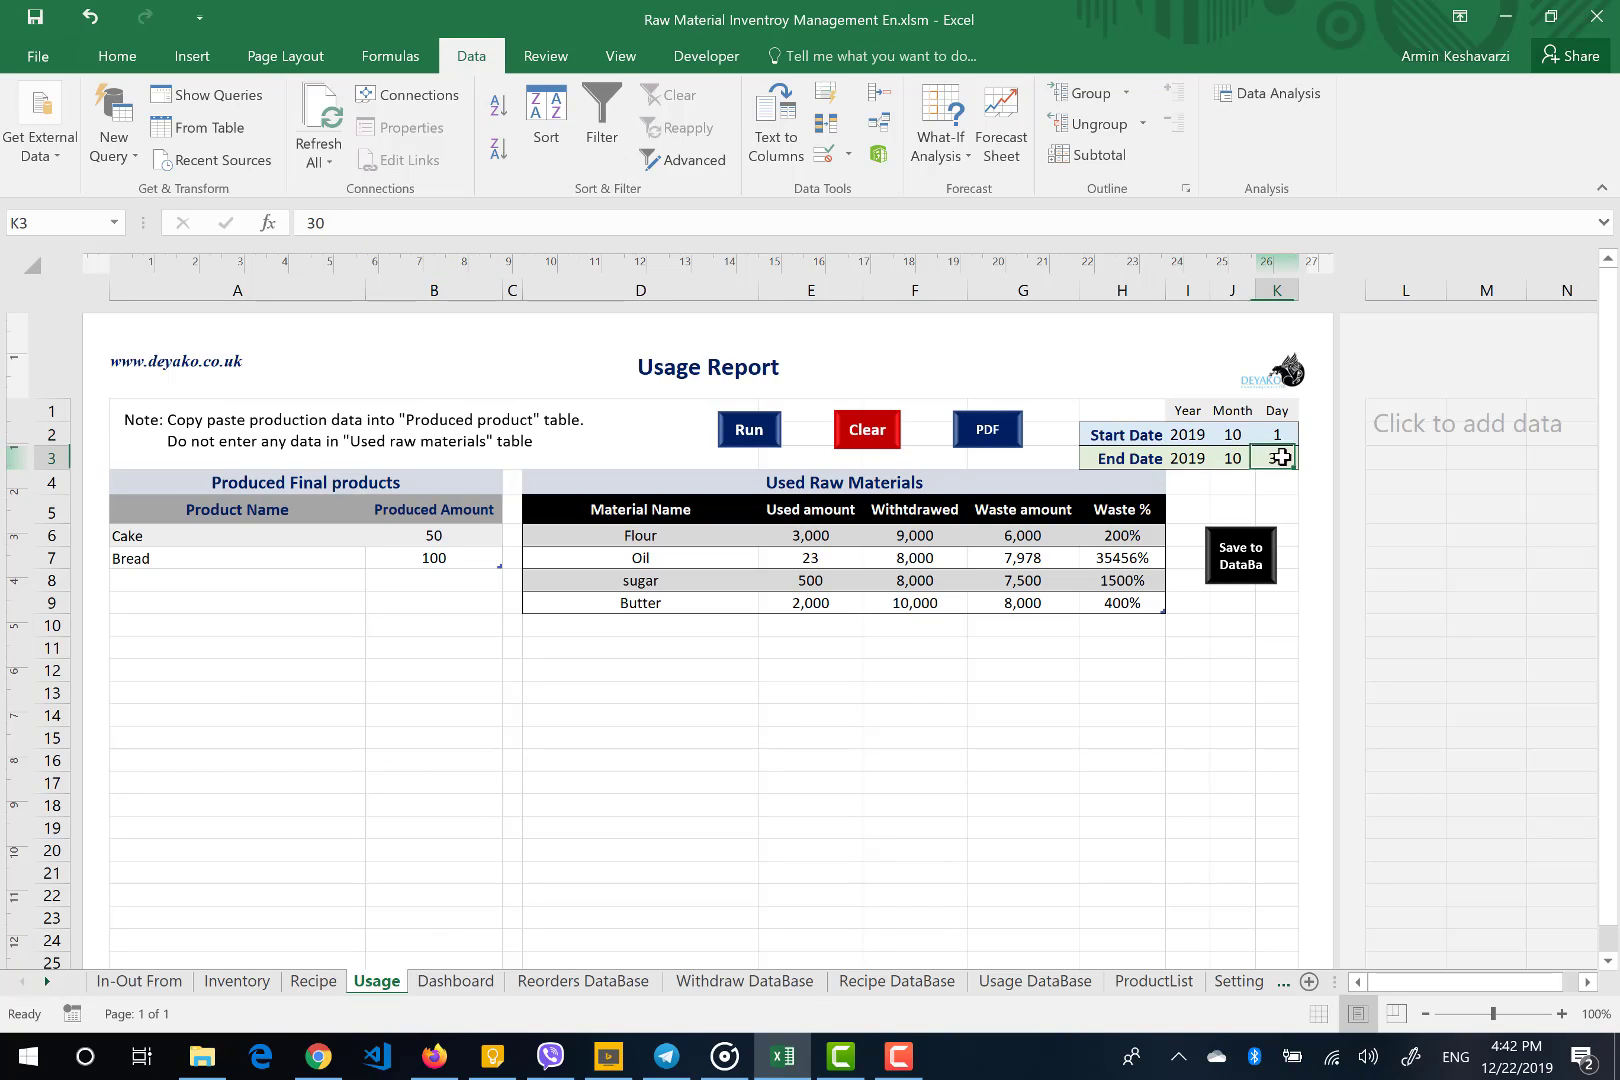
{"action": "left_click", "coordinate": [1231, 458]}
{"action": "left_click", "coordinate": [1186, 458]}
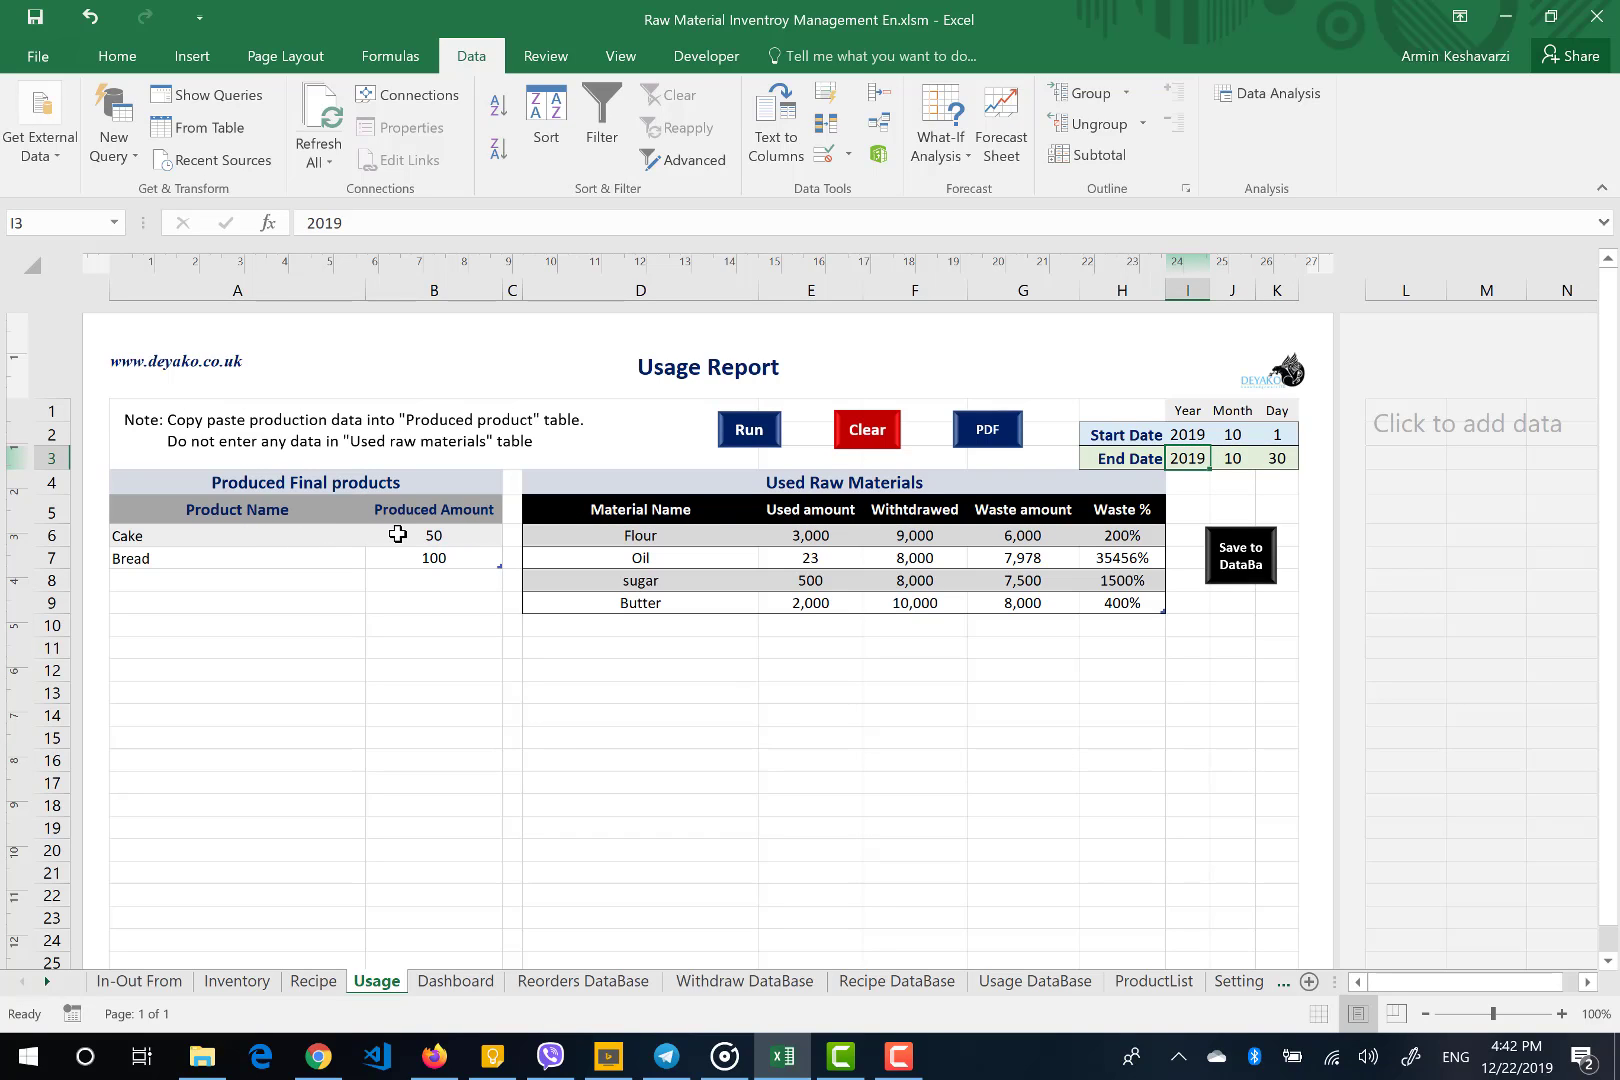
{"action": "left_click", "coordinate": [262, 537]}
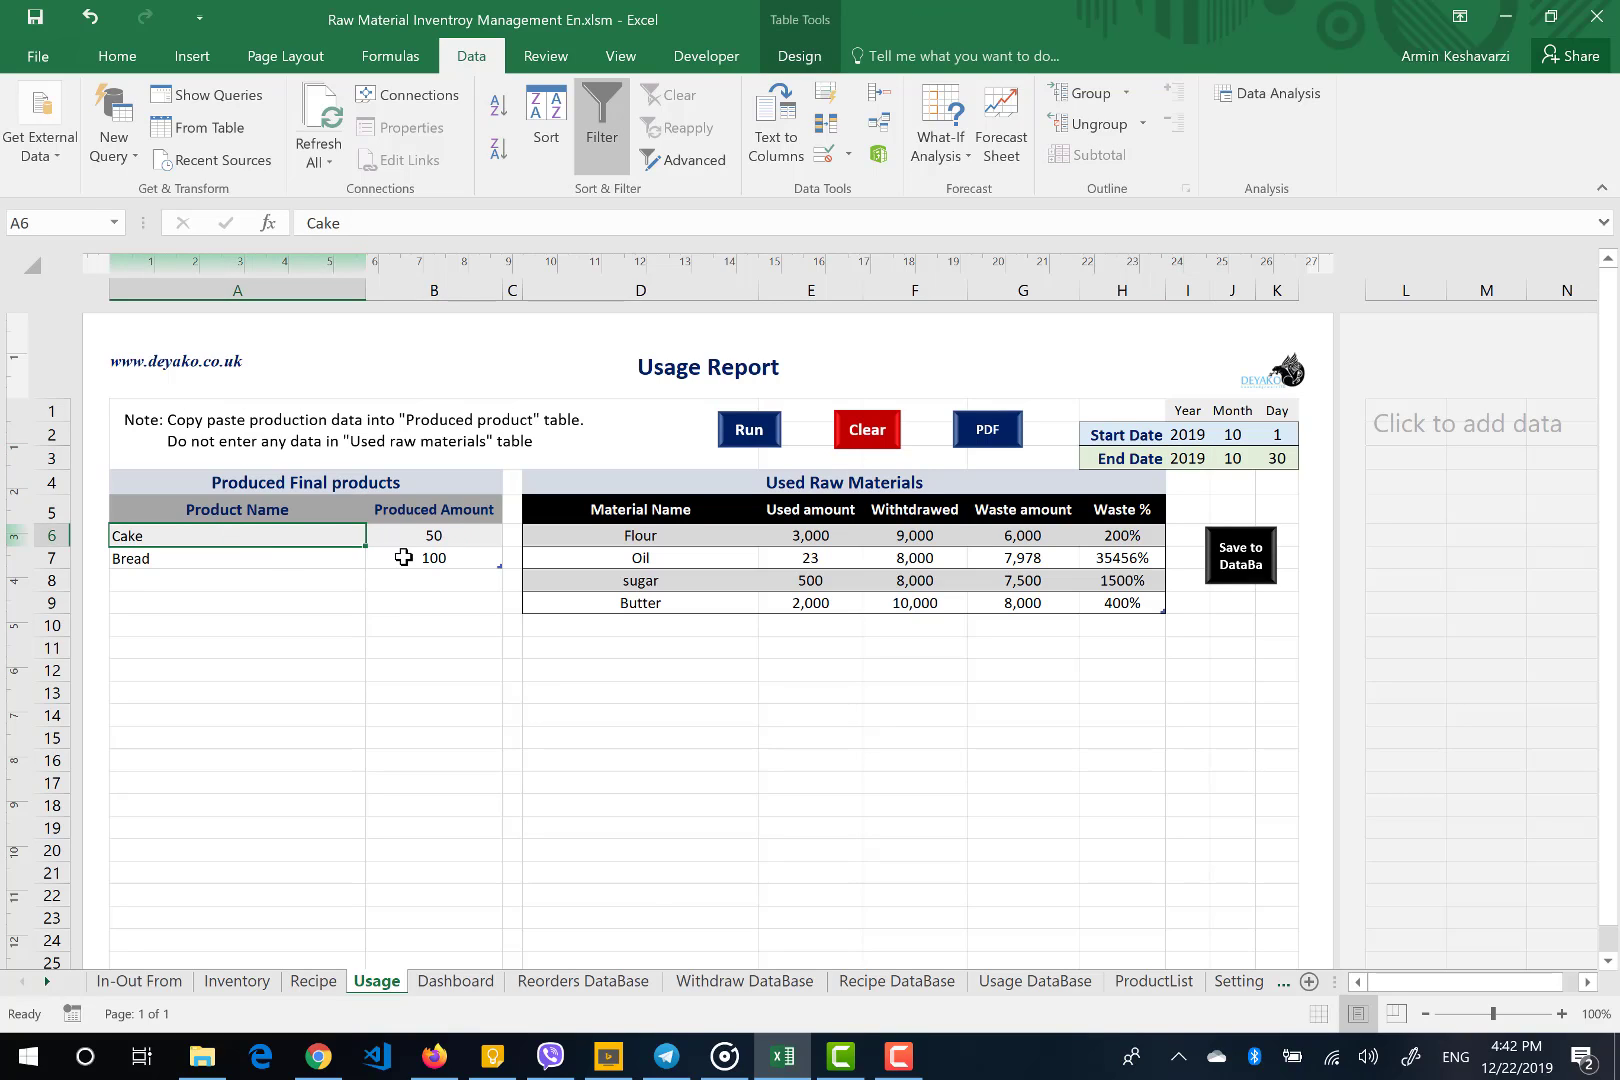
{"action": "left_click", "coordinate": [403, 557]}
{"action": "left_click", "coordinate": [287, 559]}
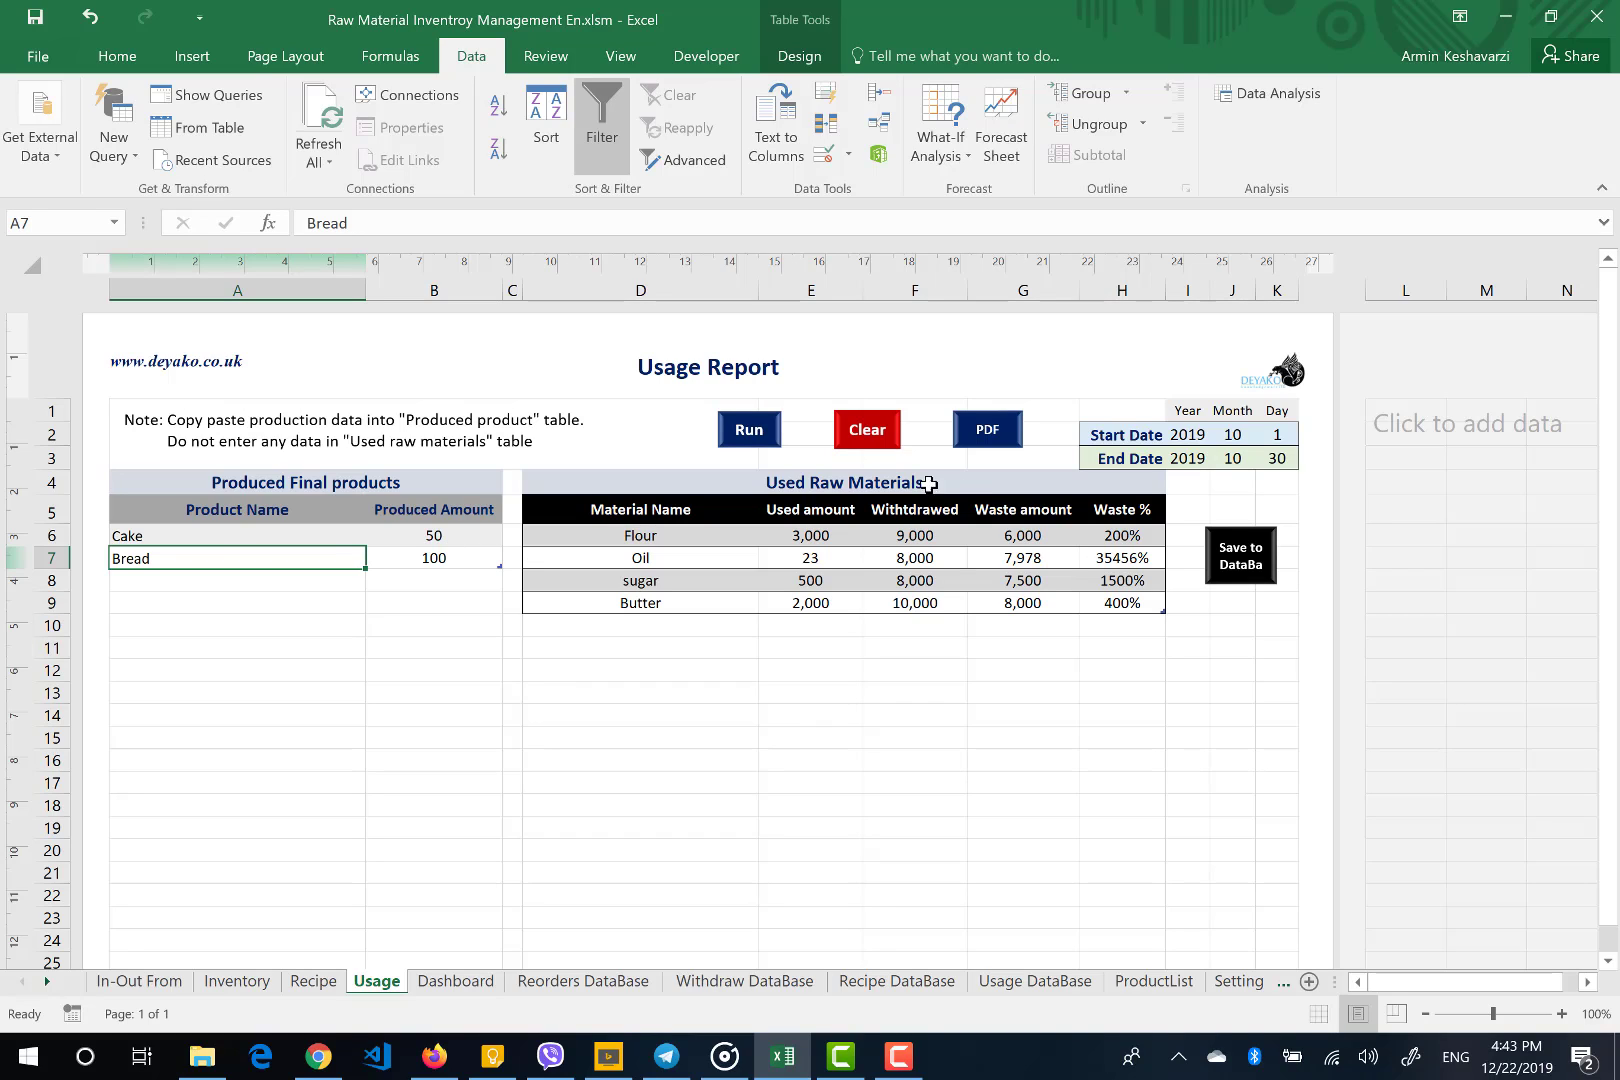
Clear the Usage Report and enter Cake and Bread as product names in the Produced Final products table
{"action": "left_click", "coordinate": [889, 432]}
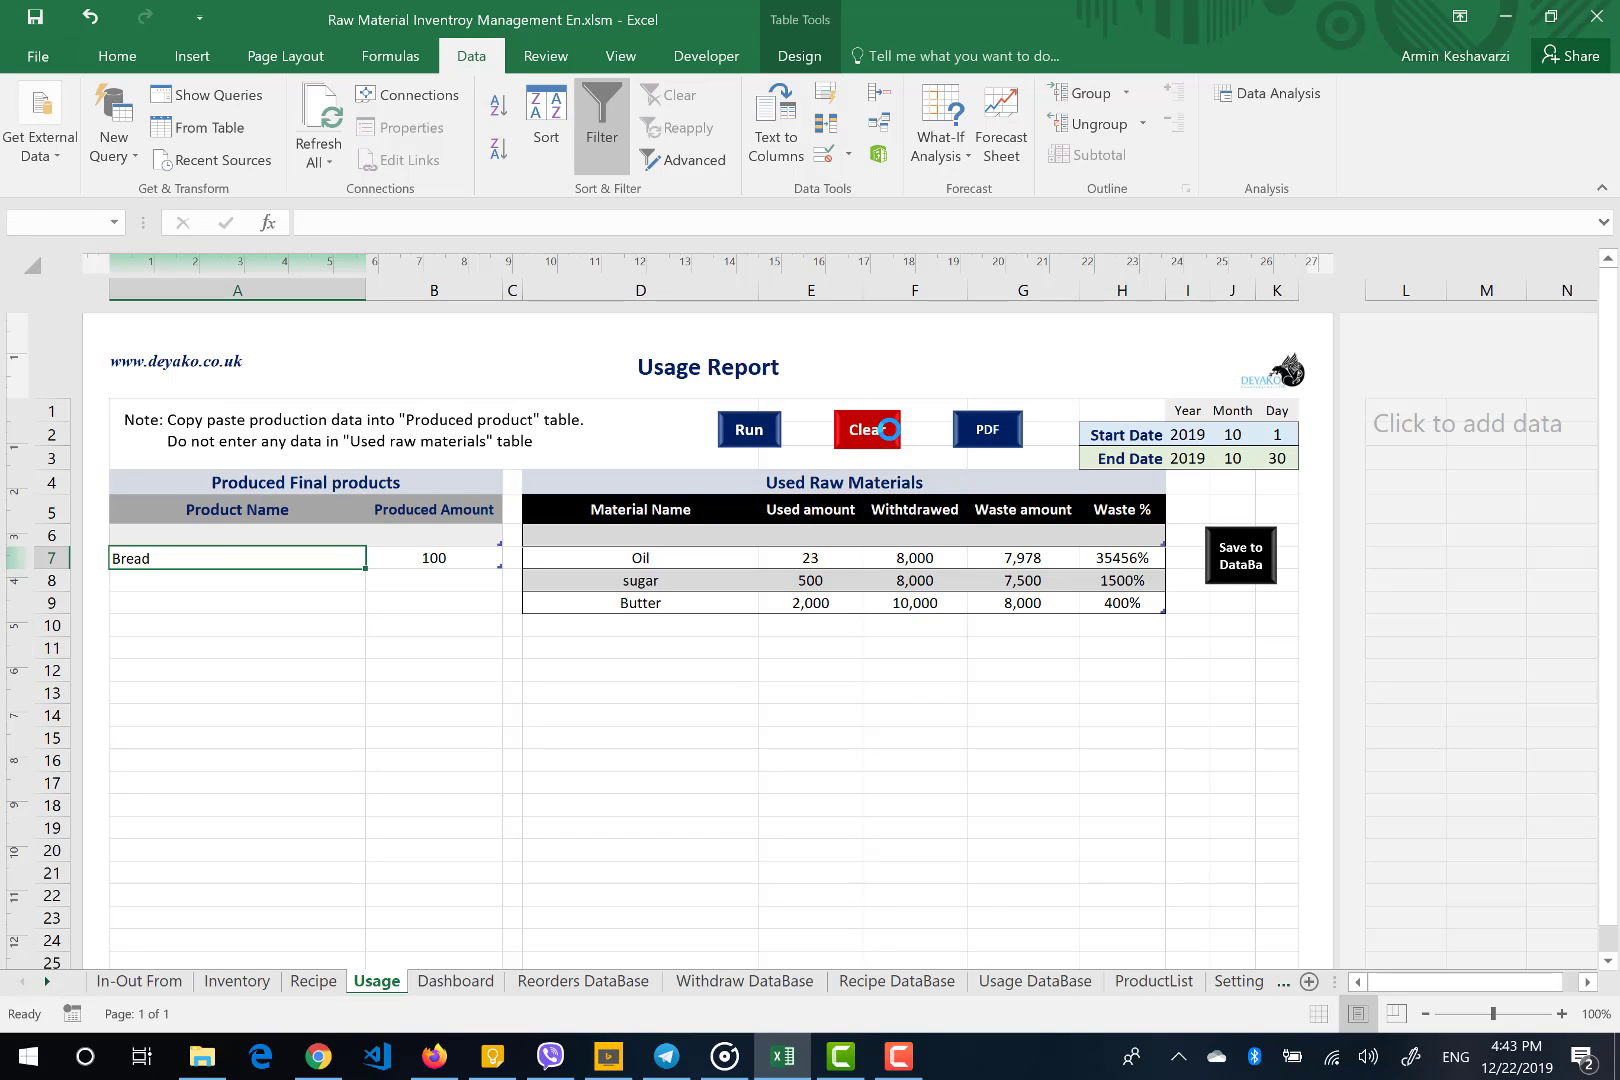
{"action": "left_click", "coordinate": [263, 530]}
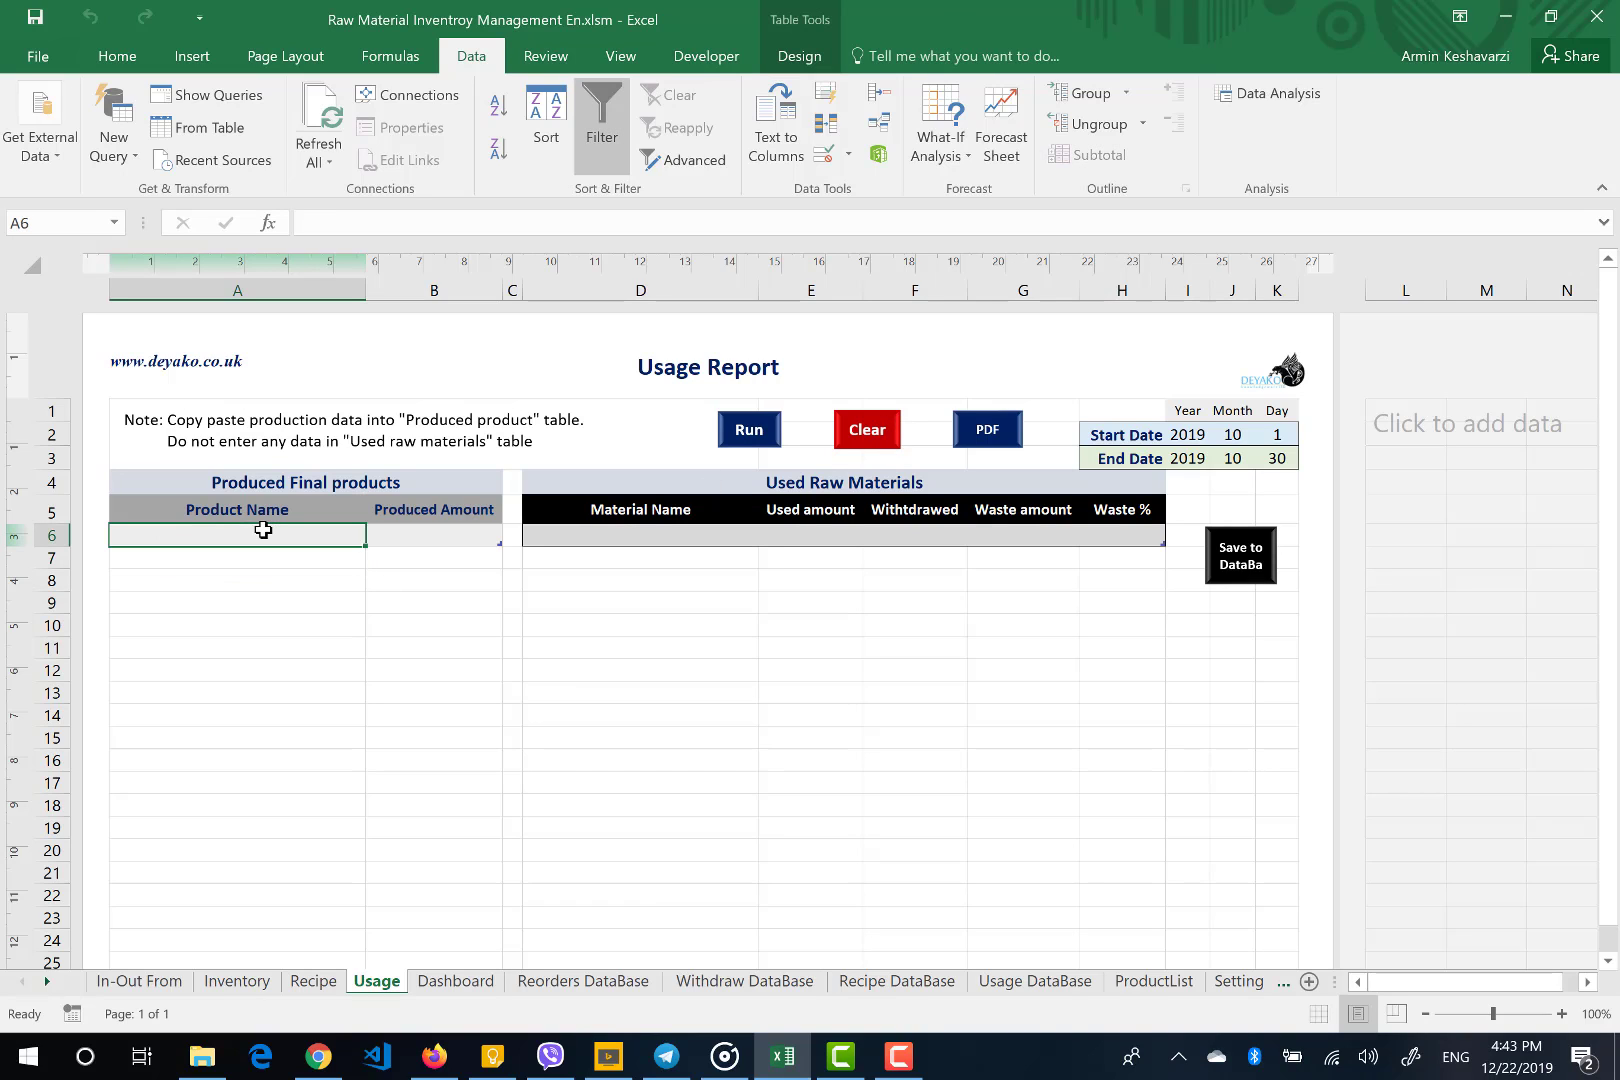
{"action": "type", "text": "Cake"}
{"action": "key", "text": "Return"}
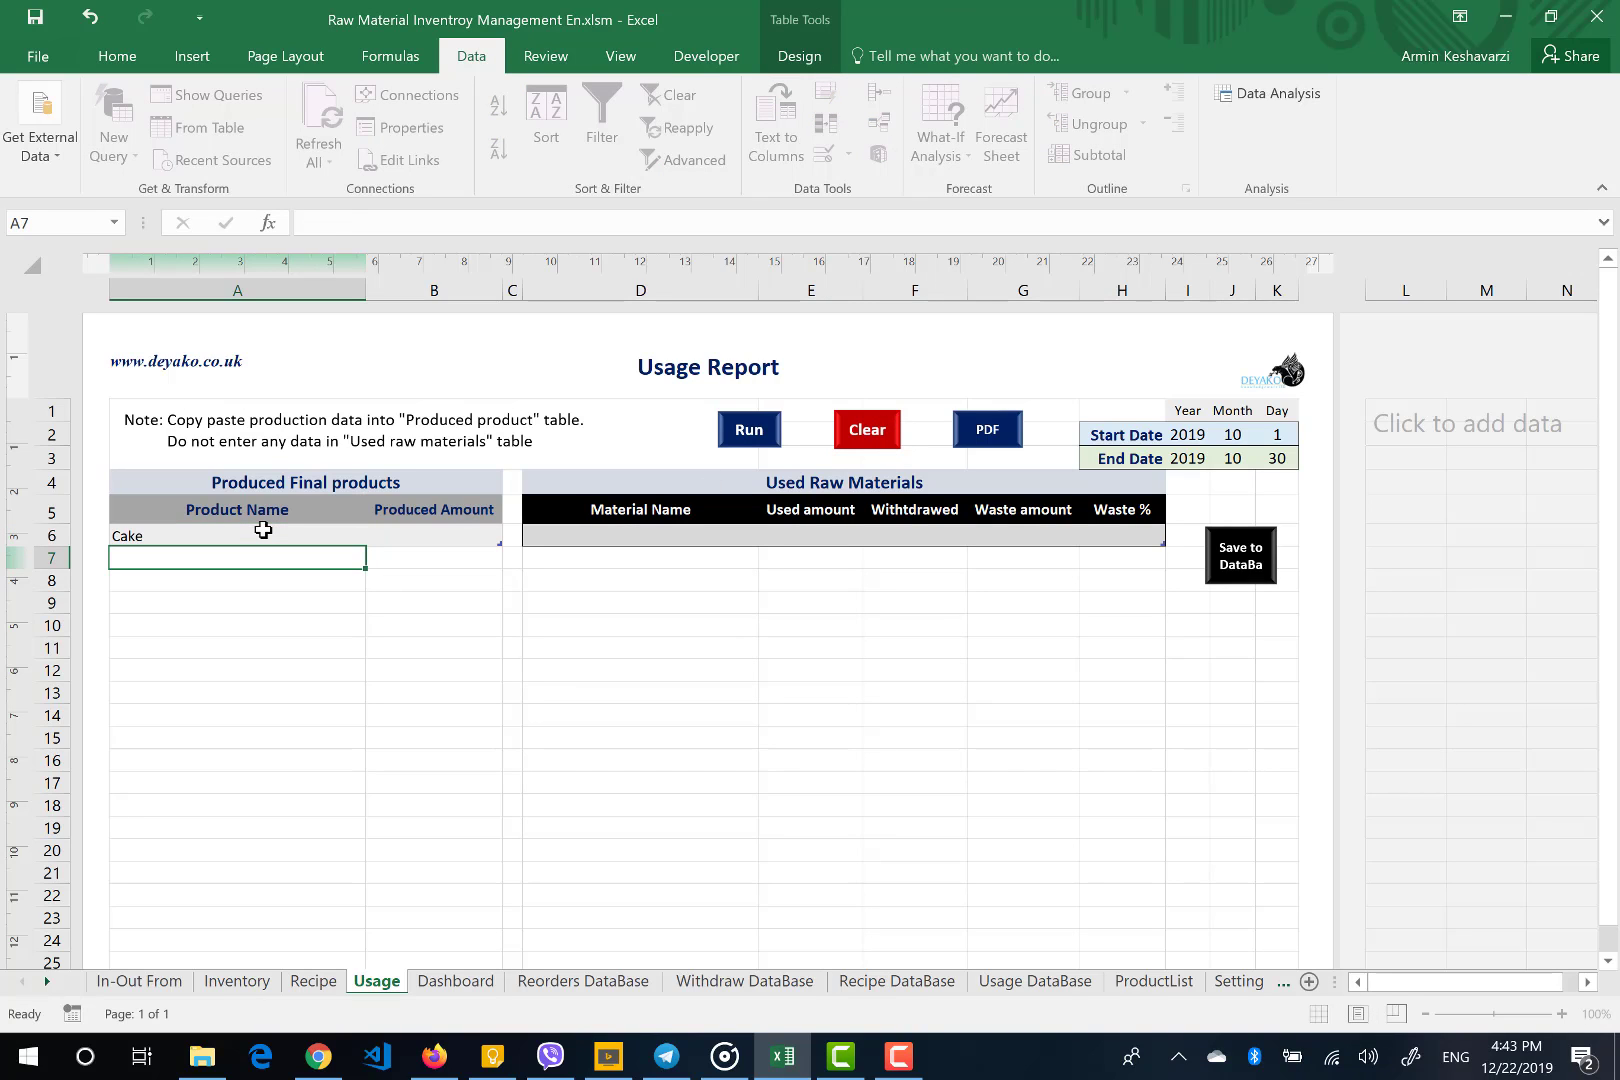
{"action": "type", "text": "Bread"}
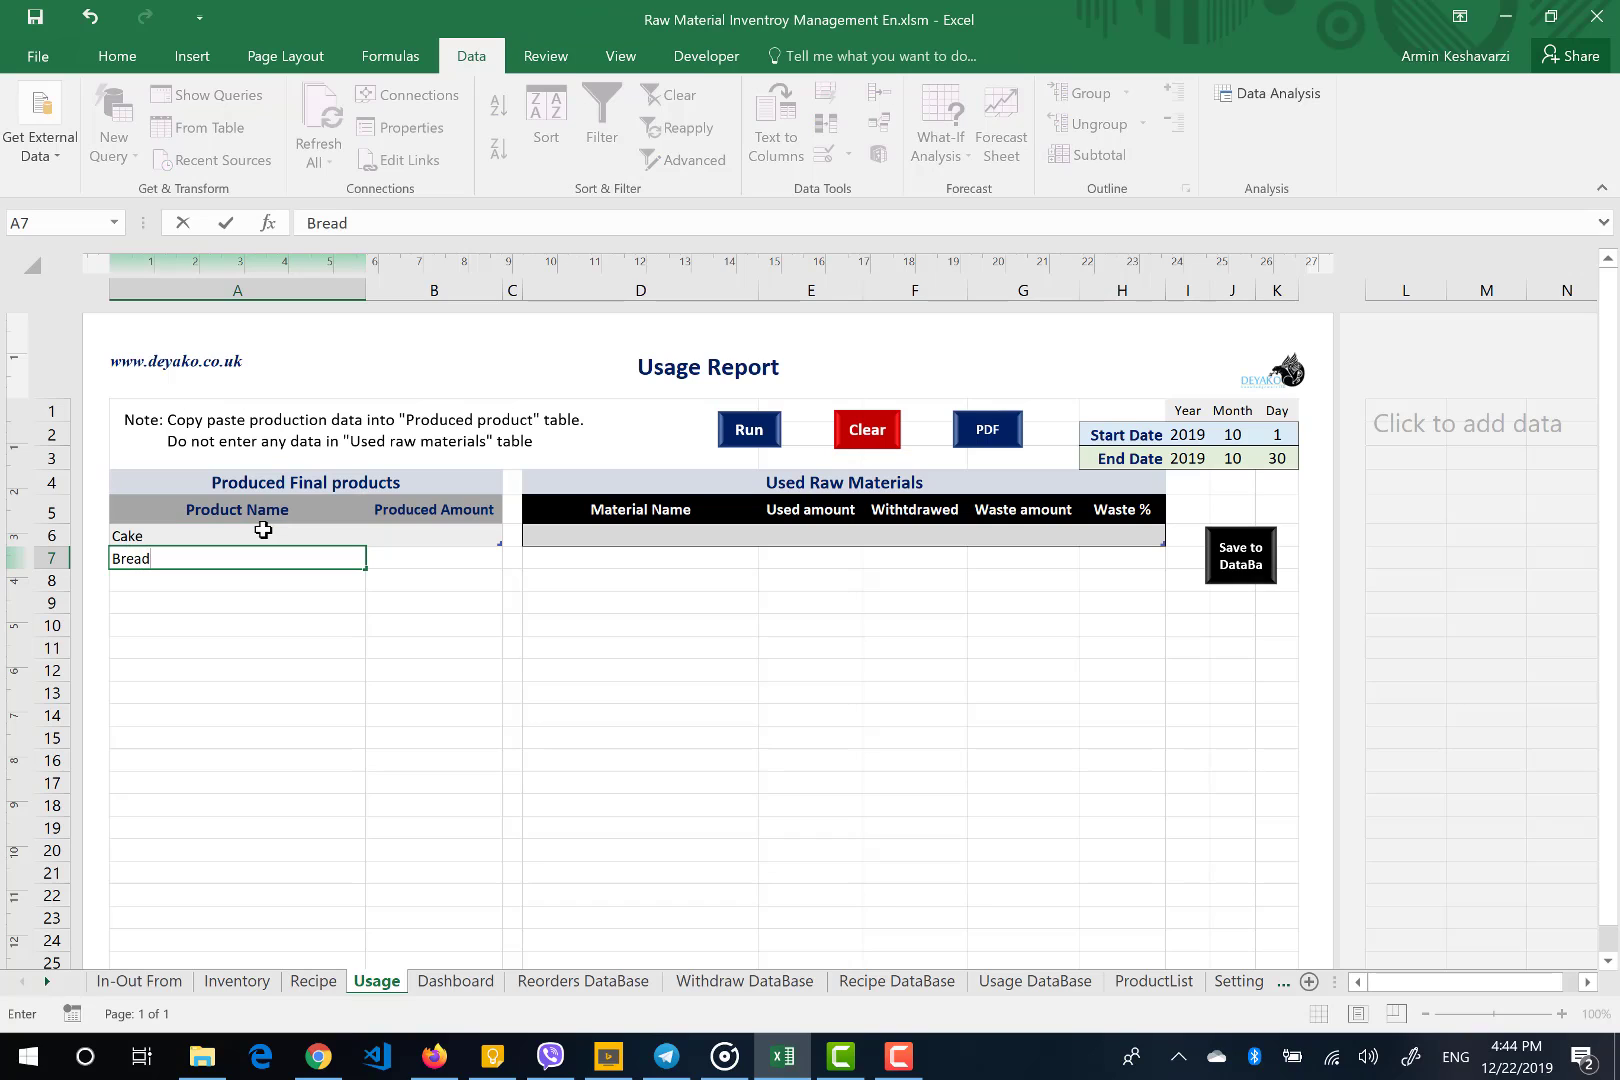
Set the produced amounts to 50 for Cake and 100 for Bread, and run the Usage Report
{"action": "left_click", "coordinate": [432, 535]}
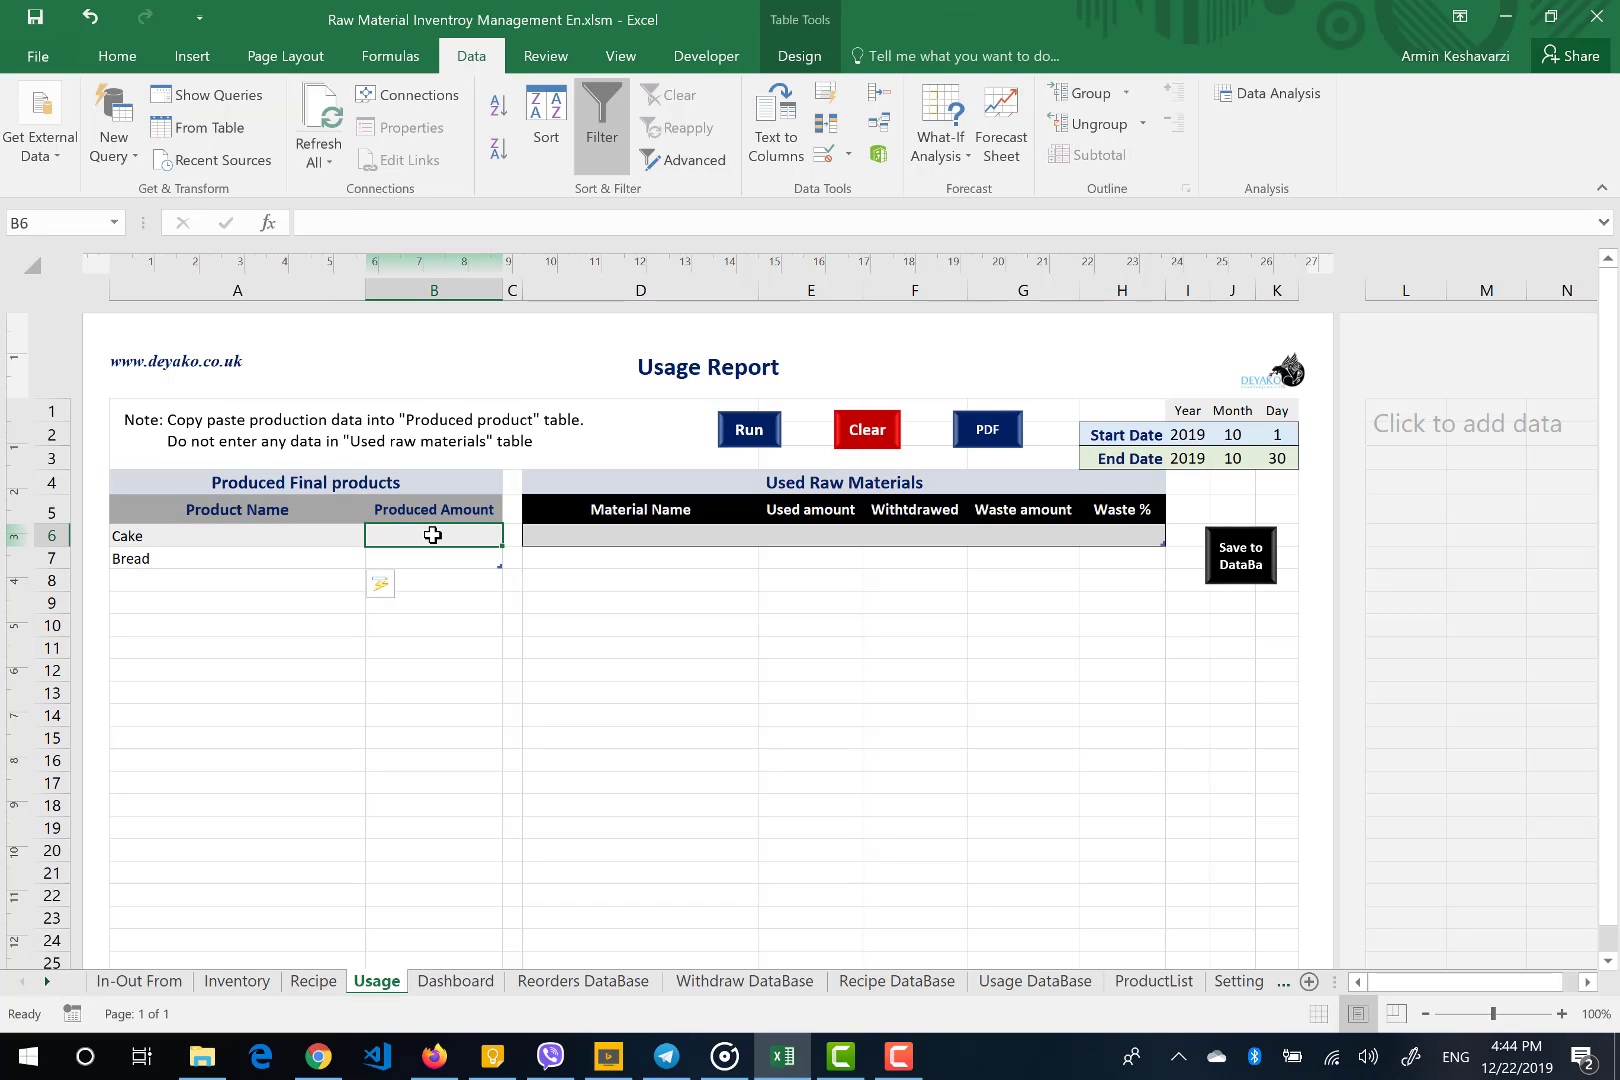
{"action": "type", "text": "50"}
{"action": "key", "text": "Return"}
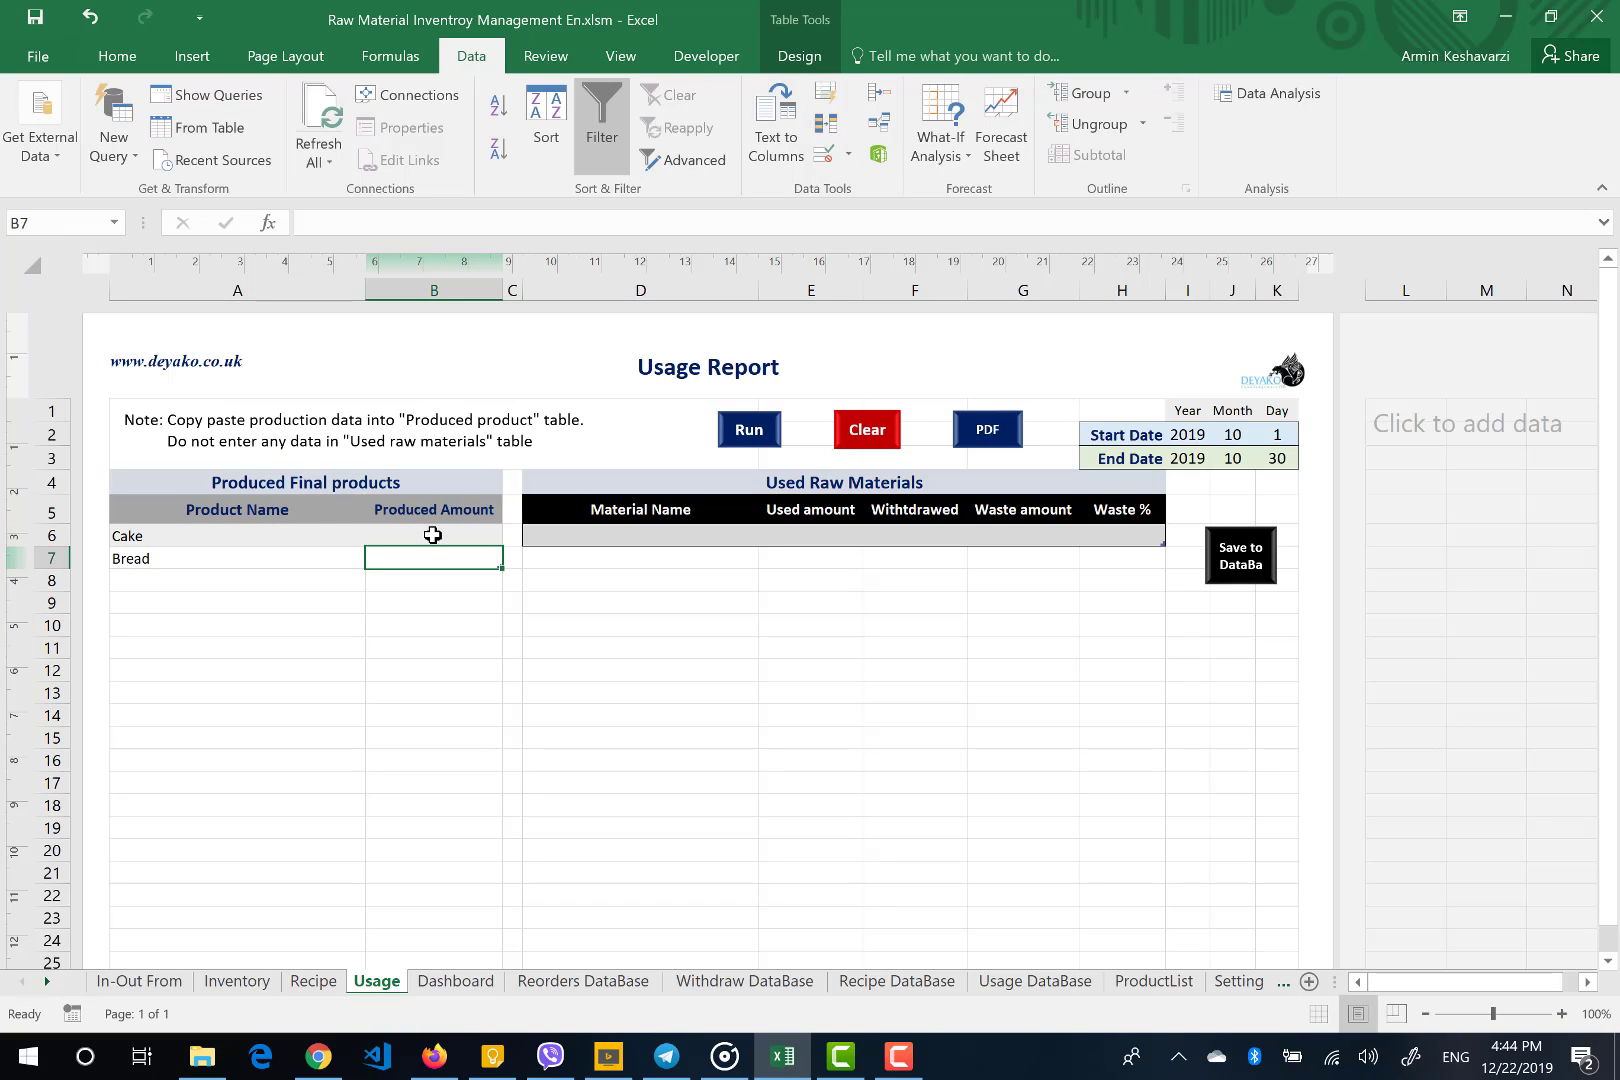
{"action": "type", "text": "100"}
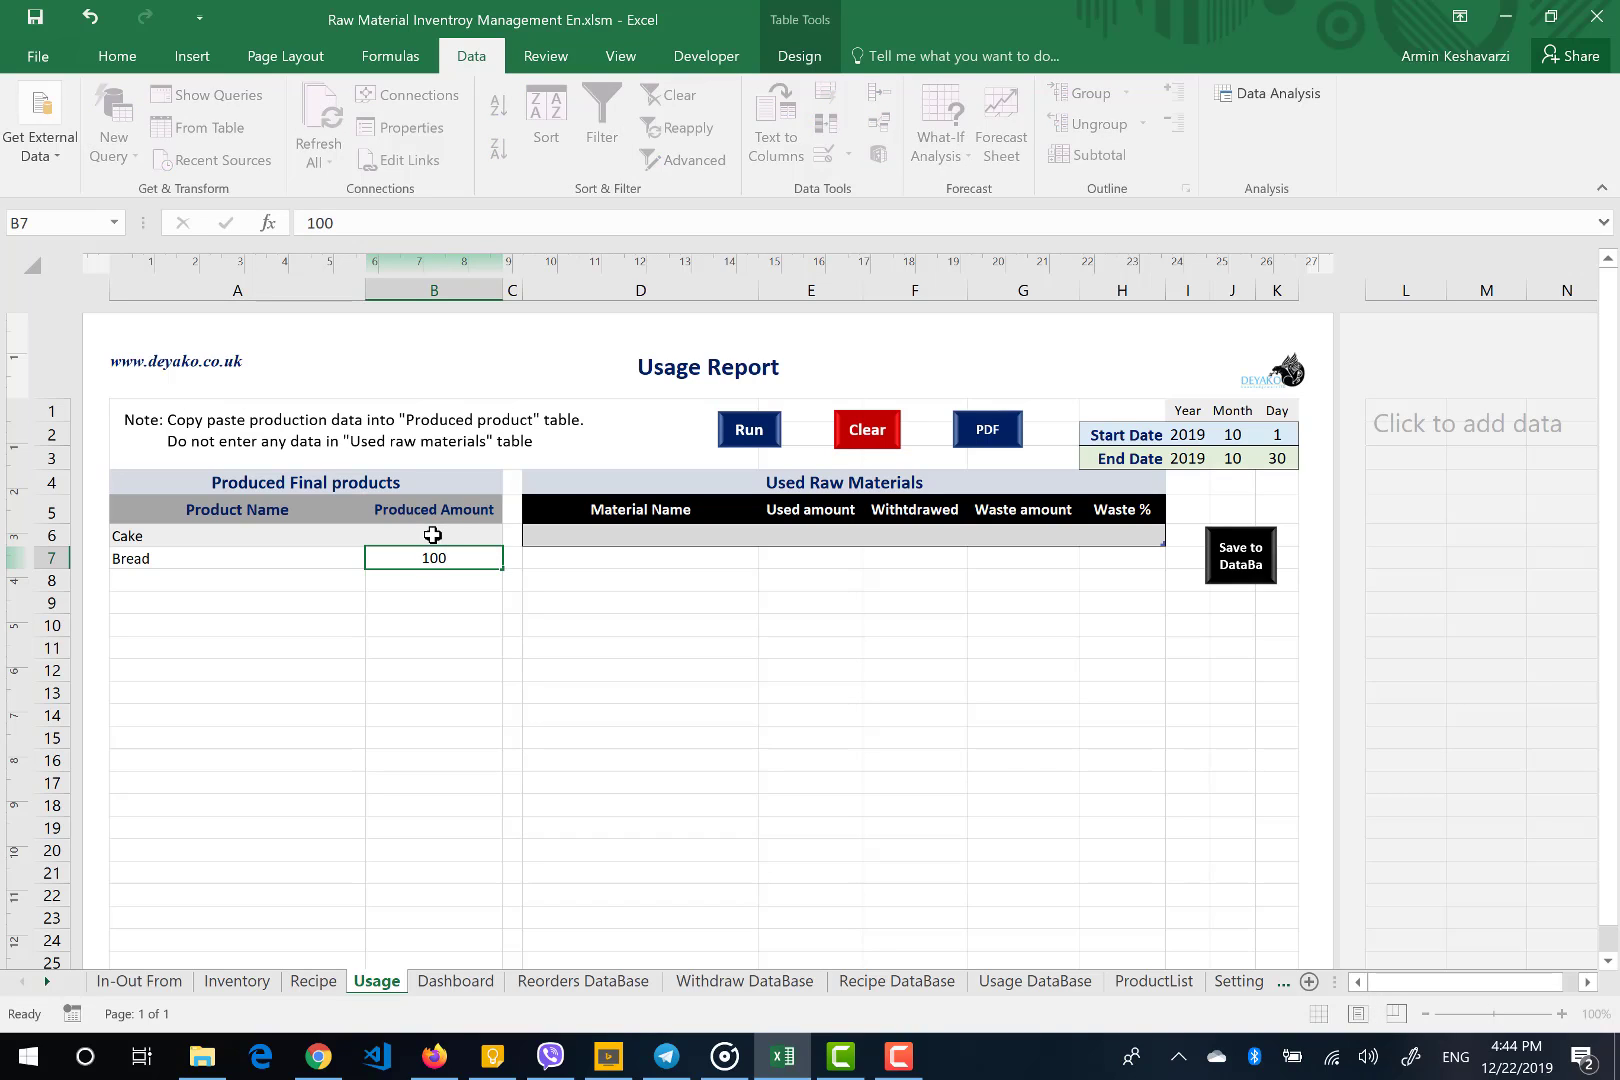
{"action": "key", "text": "Return"}
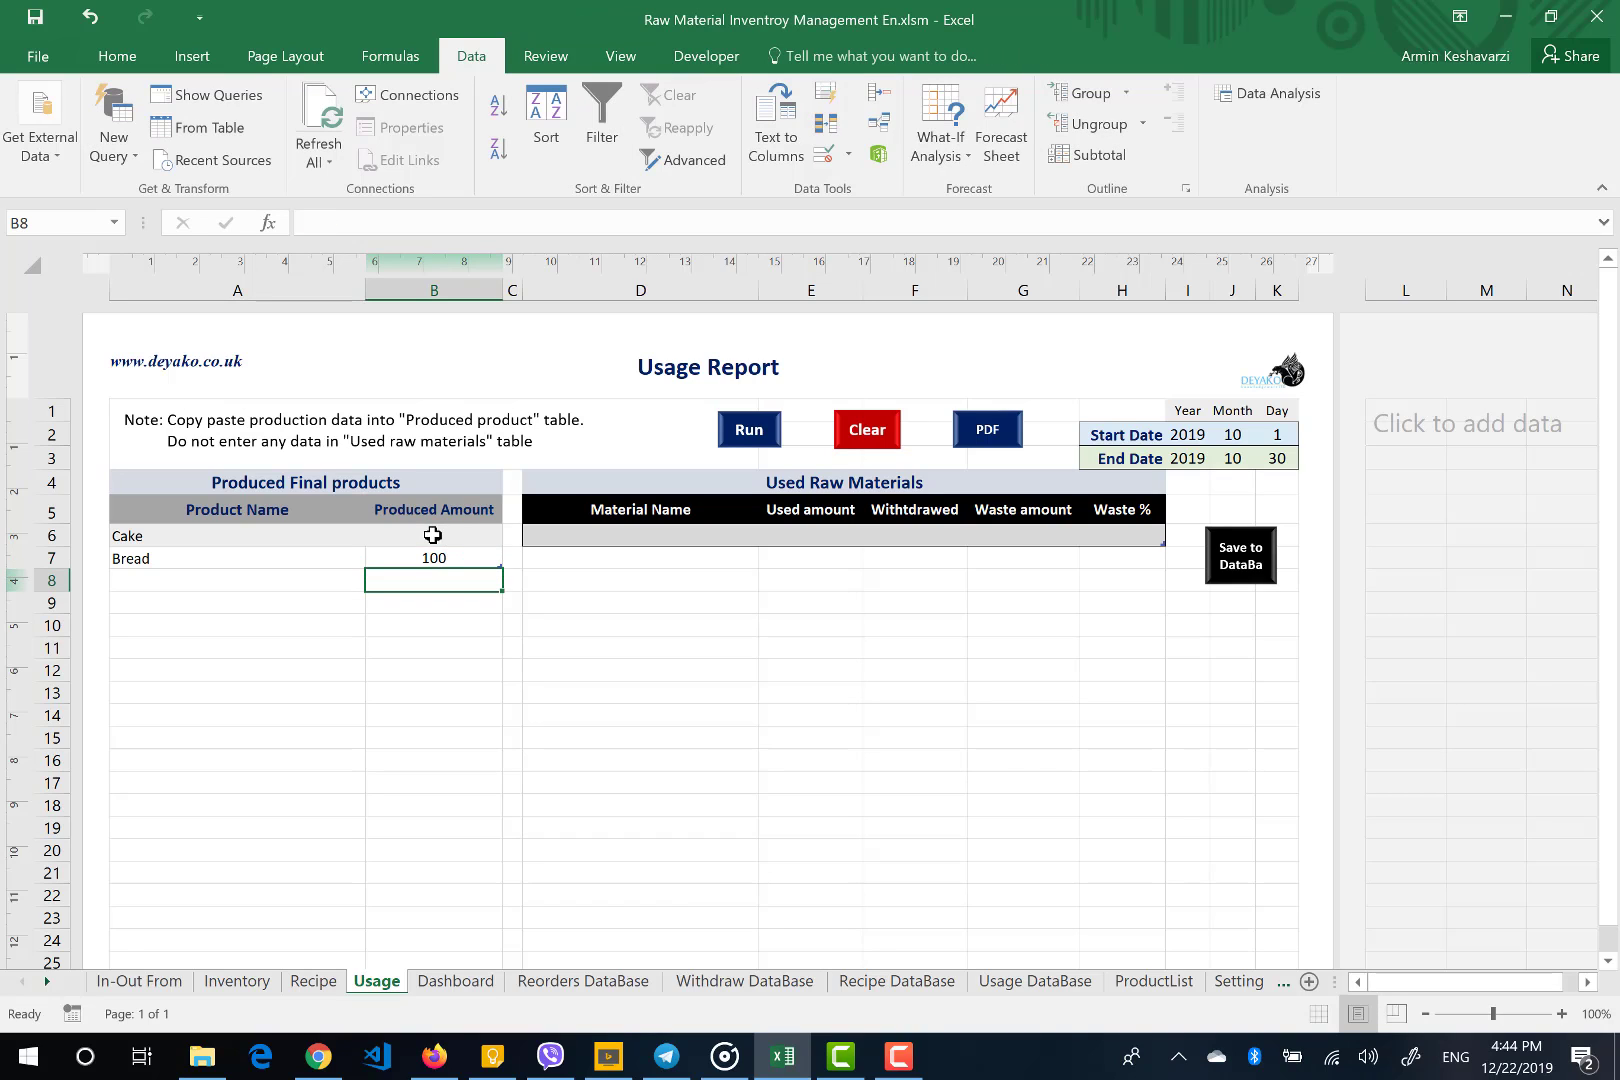
{"action": "left_click", "coordinate": [771, 435]}
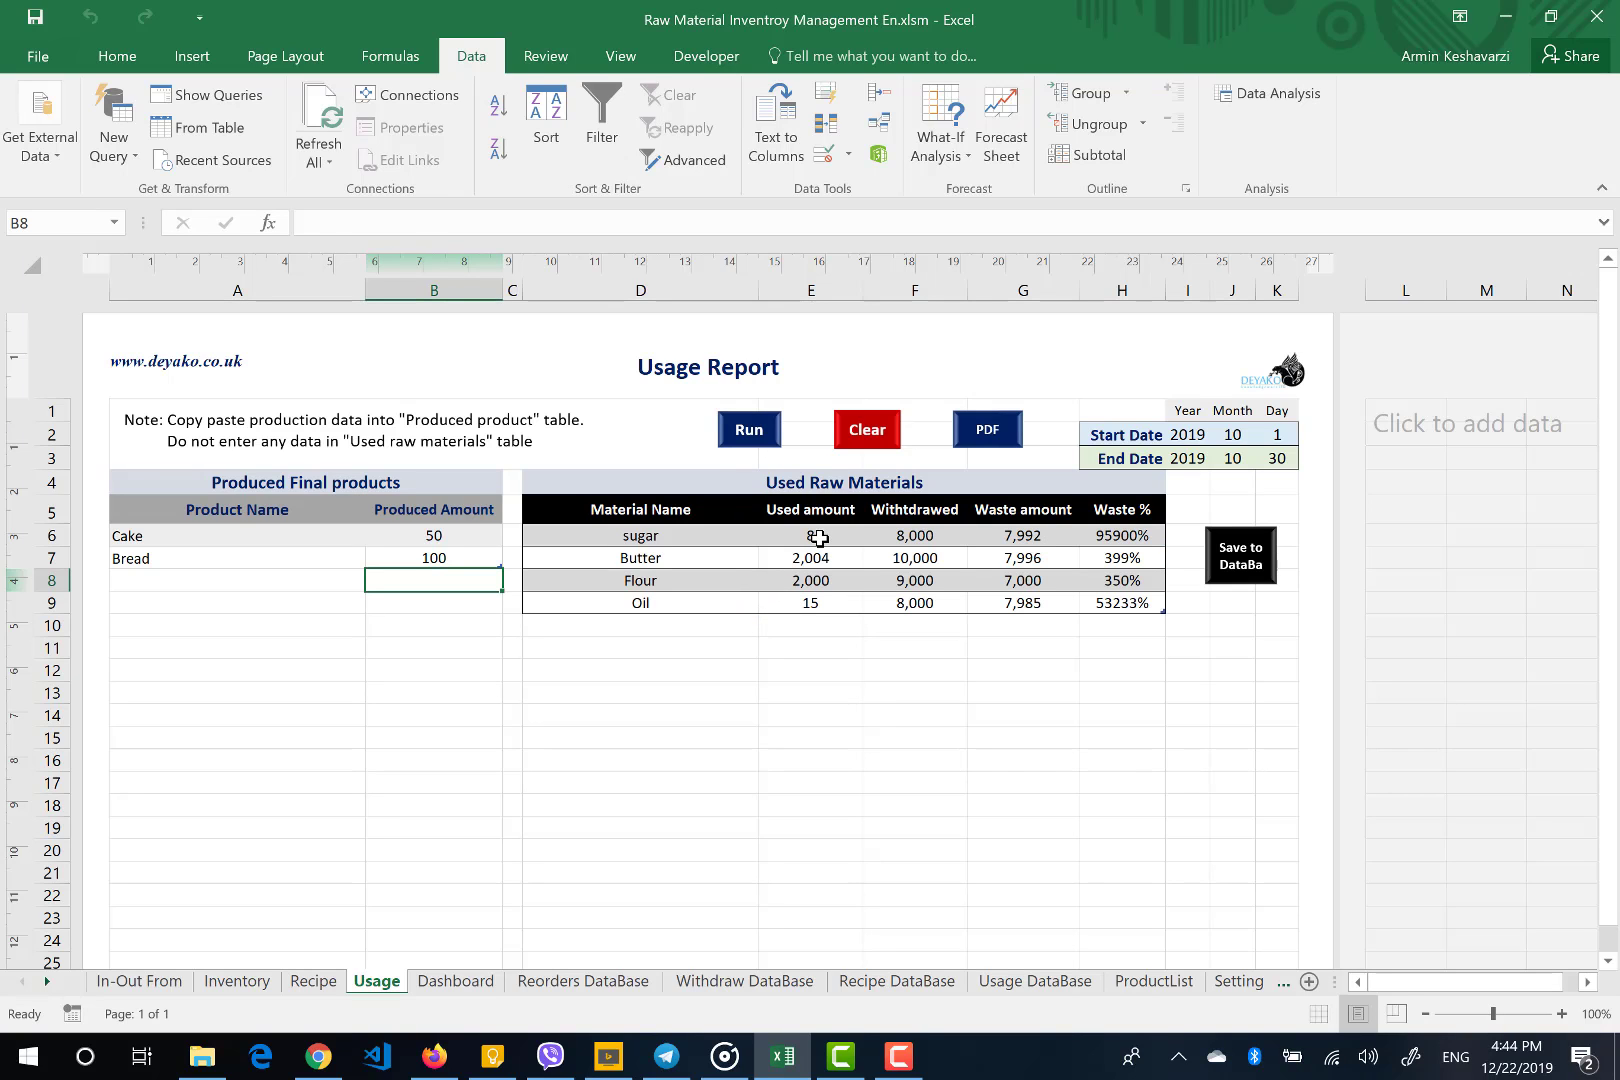
Examine the used, withdrawn and waste amounts of each raw material in the Usage Report against the produced products
{"action": "left_click_drag", "start_coordinate": [818, 538], "coordinate": [726, 595]}
{"action": "left_click_drag", "start_coordinate": [436, 541], "coordinate": [340, 565]}
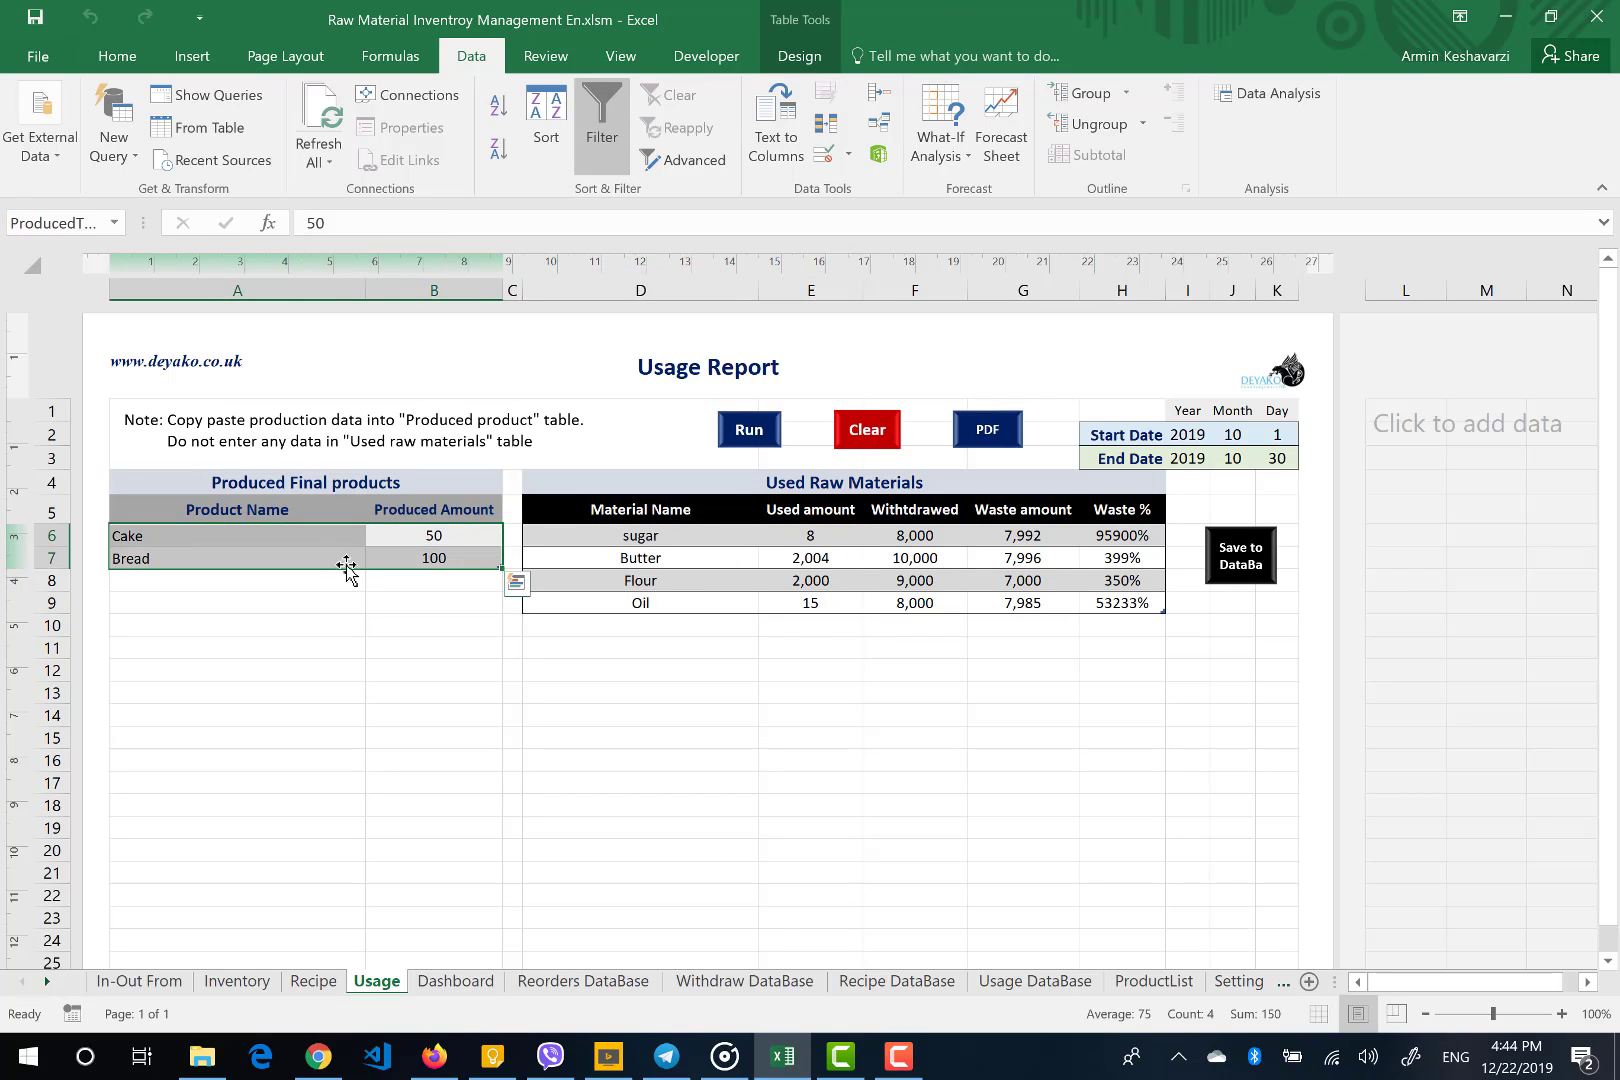
{"action": "left_click_drag", "start_coordinate": [909, 535], "coordinate": [945, 552]}
{"action": "key", "text": "ctrl+shift+Down"}
{"action": "left_click_drag", "start_coordinate": [1061, 536], "coordinate": [1056, 603]}
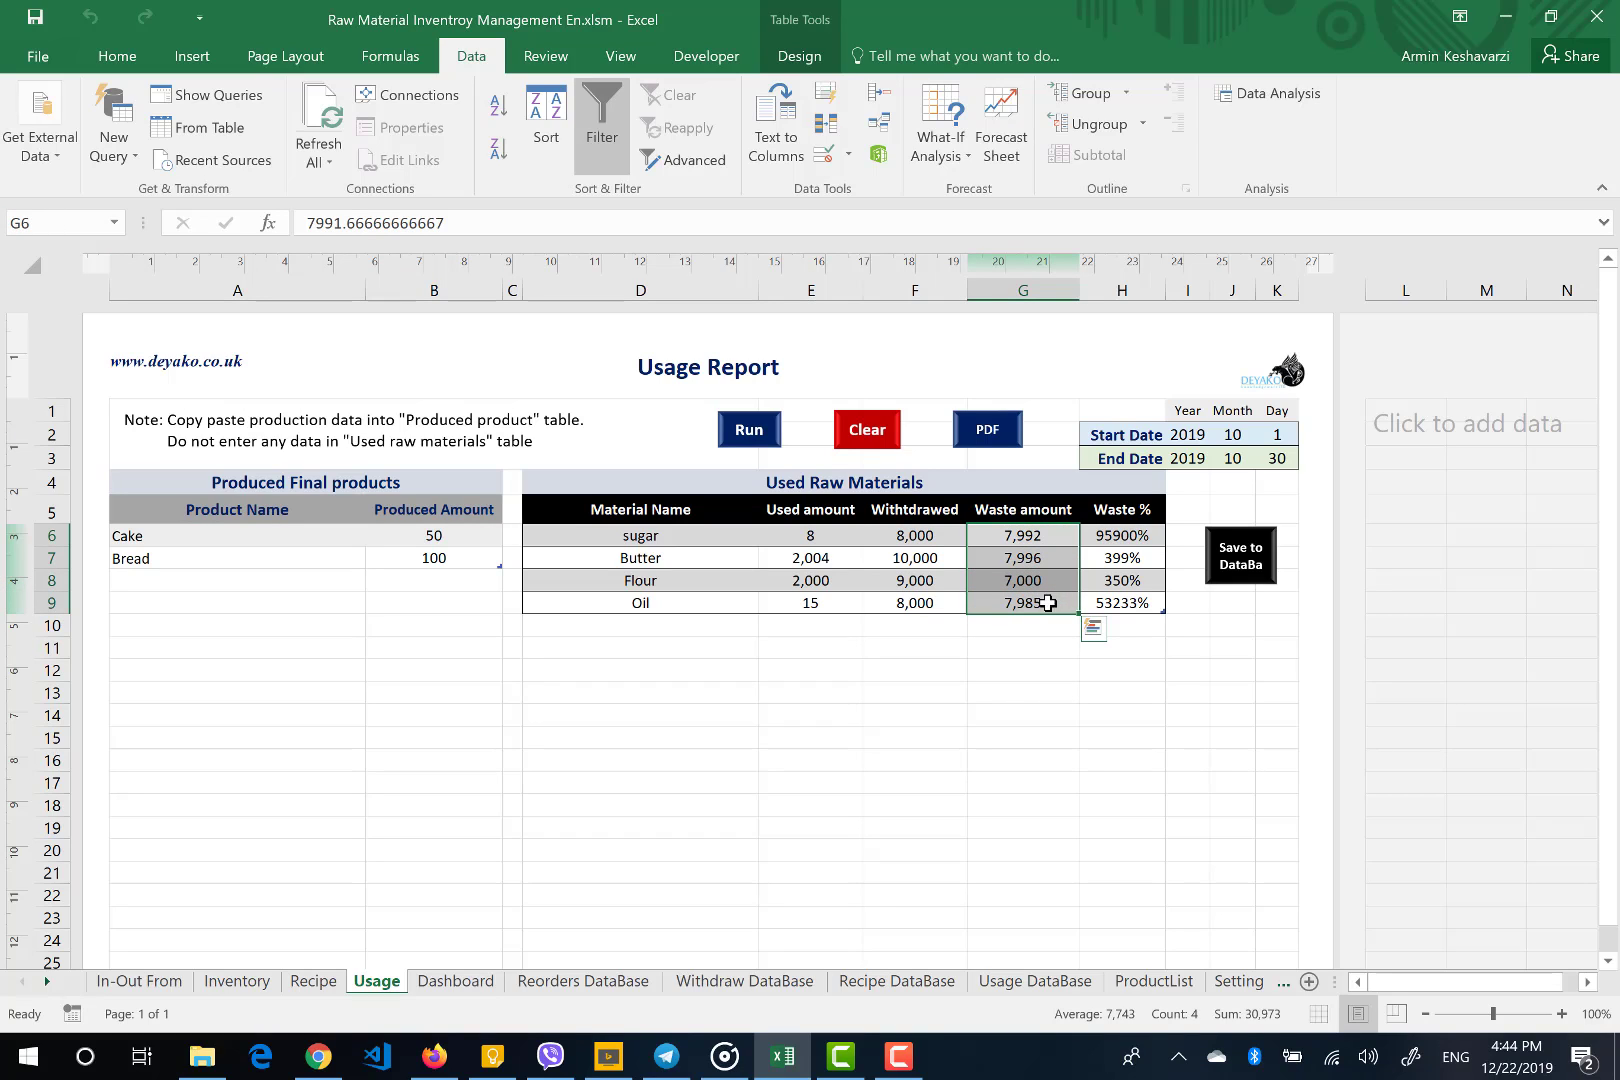
{"action": "left_click", "coordinate": [913, 540]}
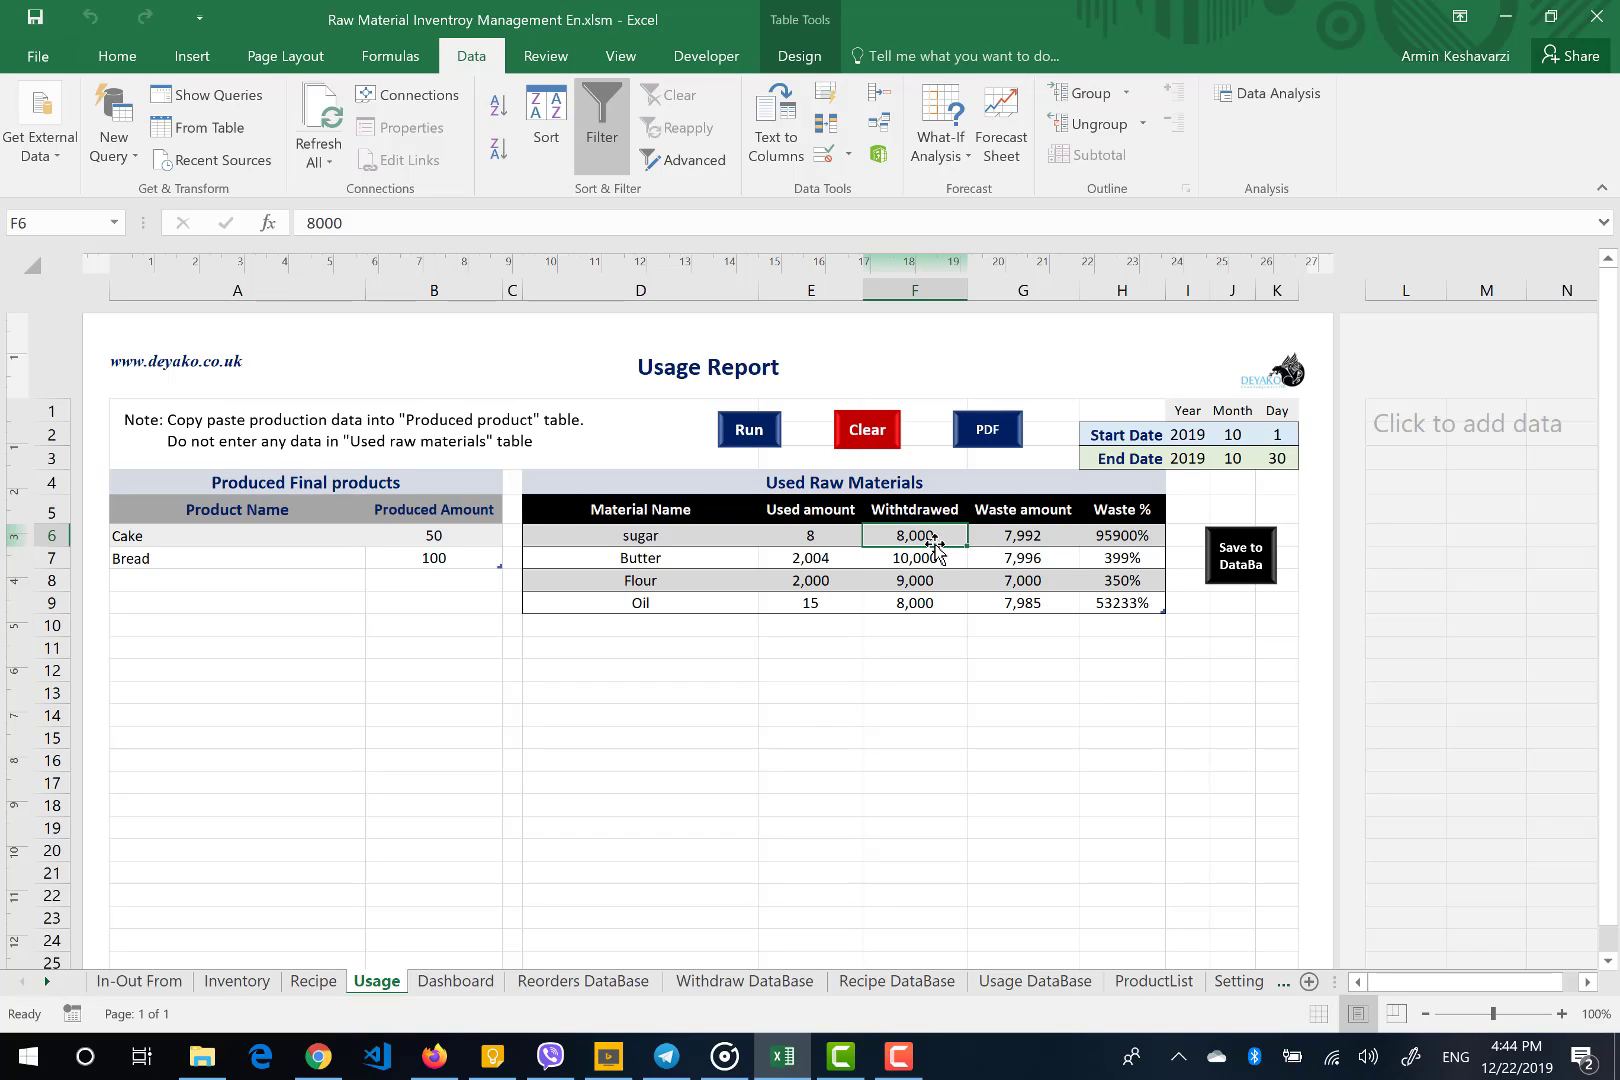
{"action": "left_click", "coordinate": [796, 541]}
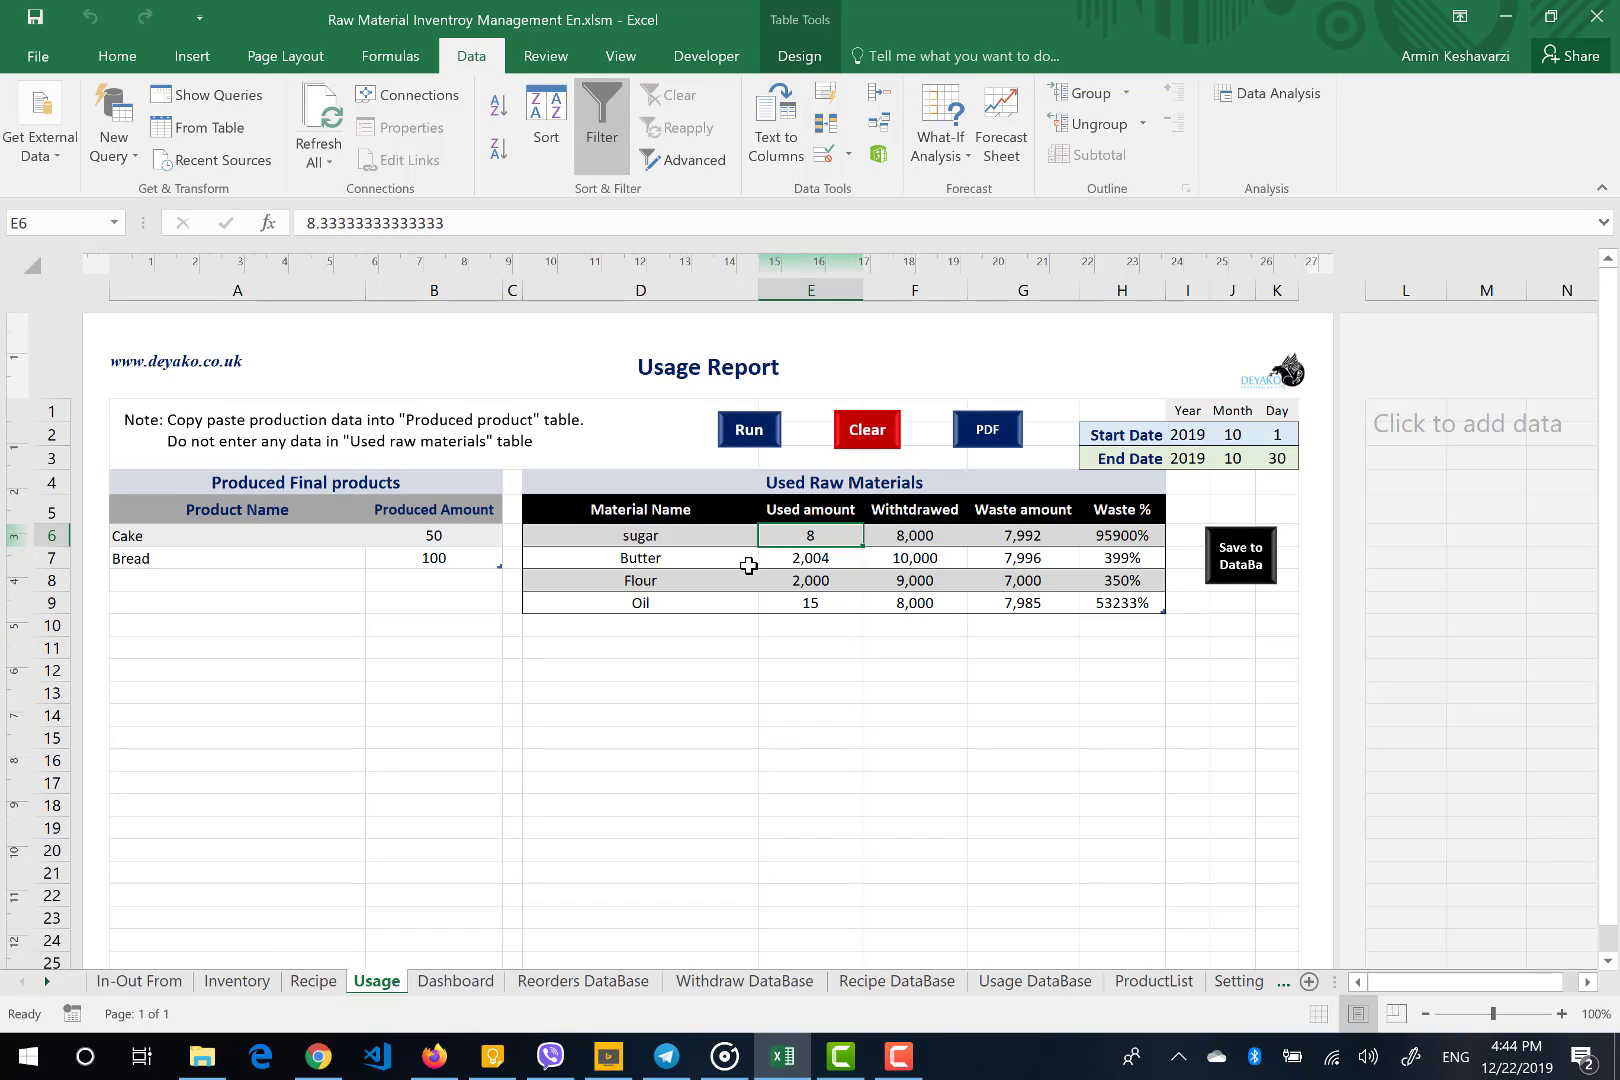
{"action": "left_click", "coordinate": [1056, 541]}
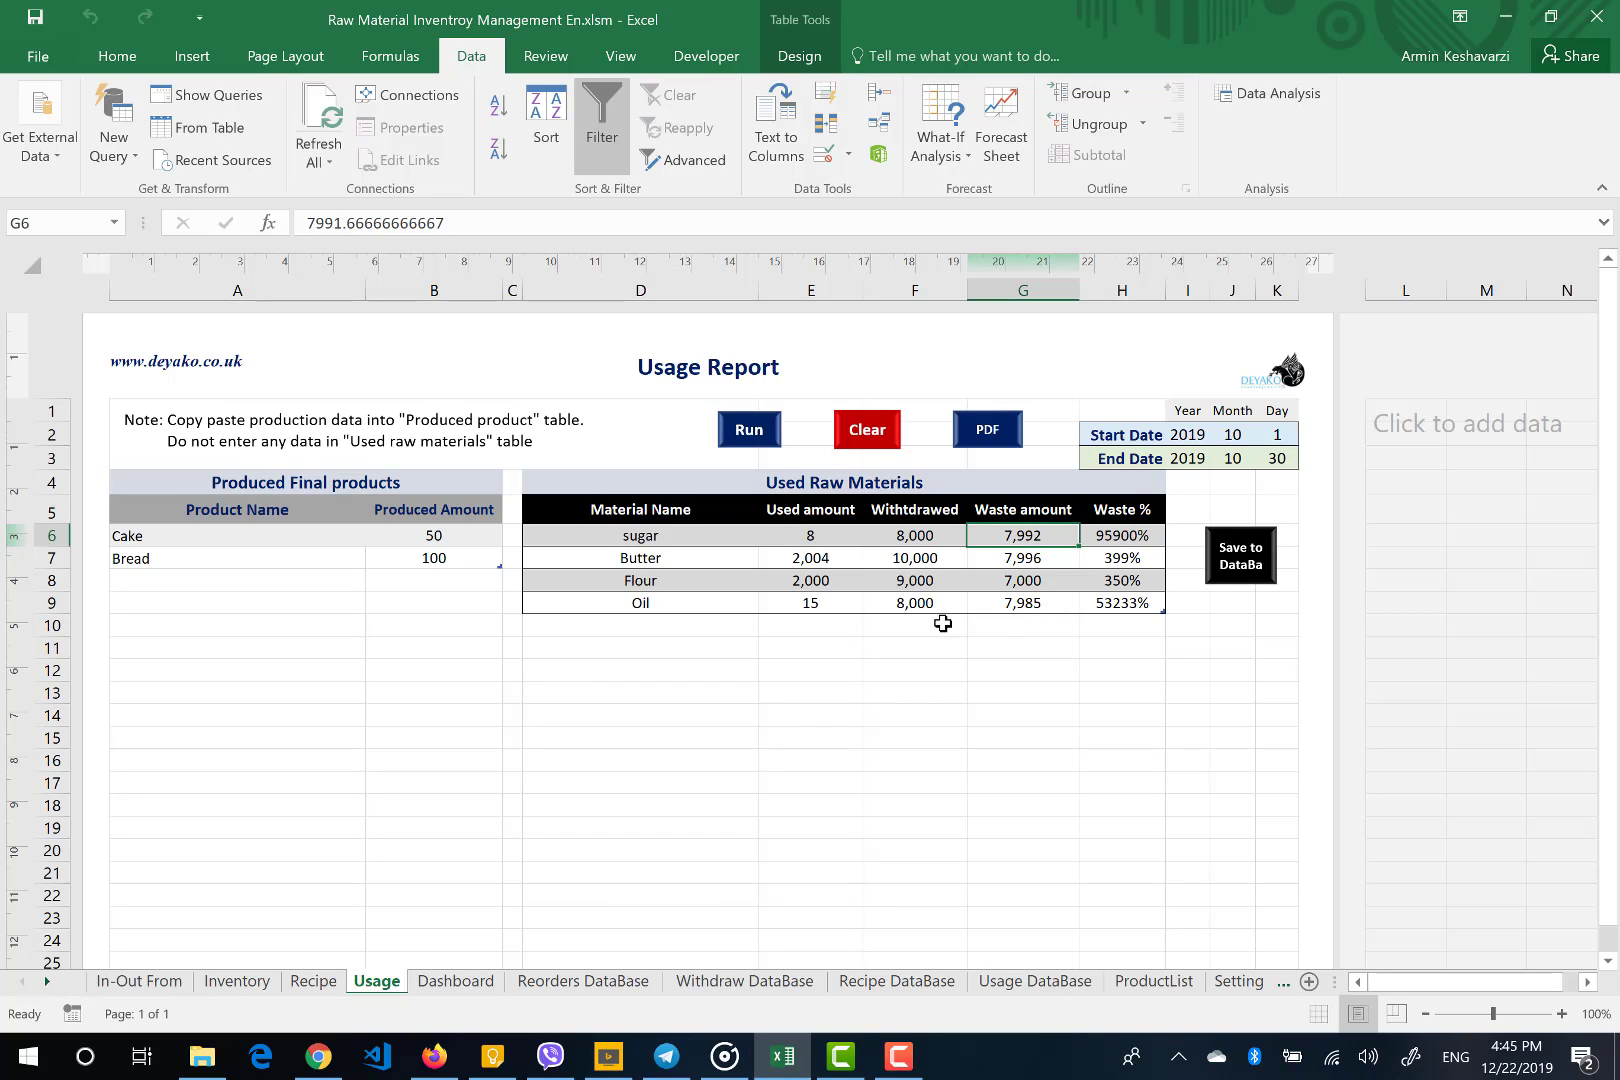
Save the Usage Report results to the database
{"action": "left_click", "coordinate": [1241, 550]}
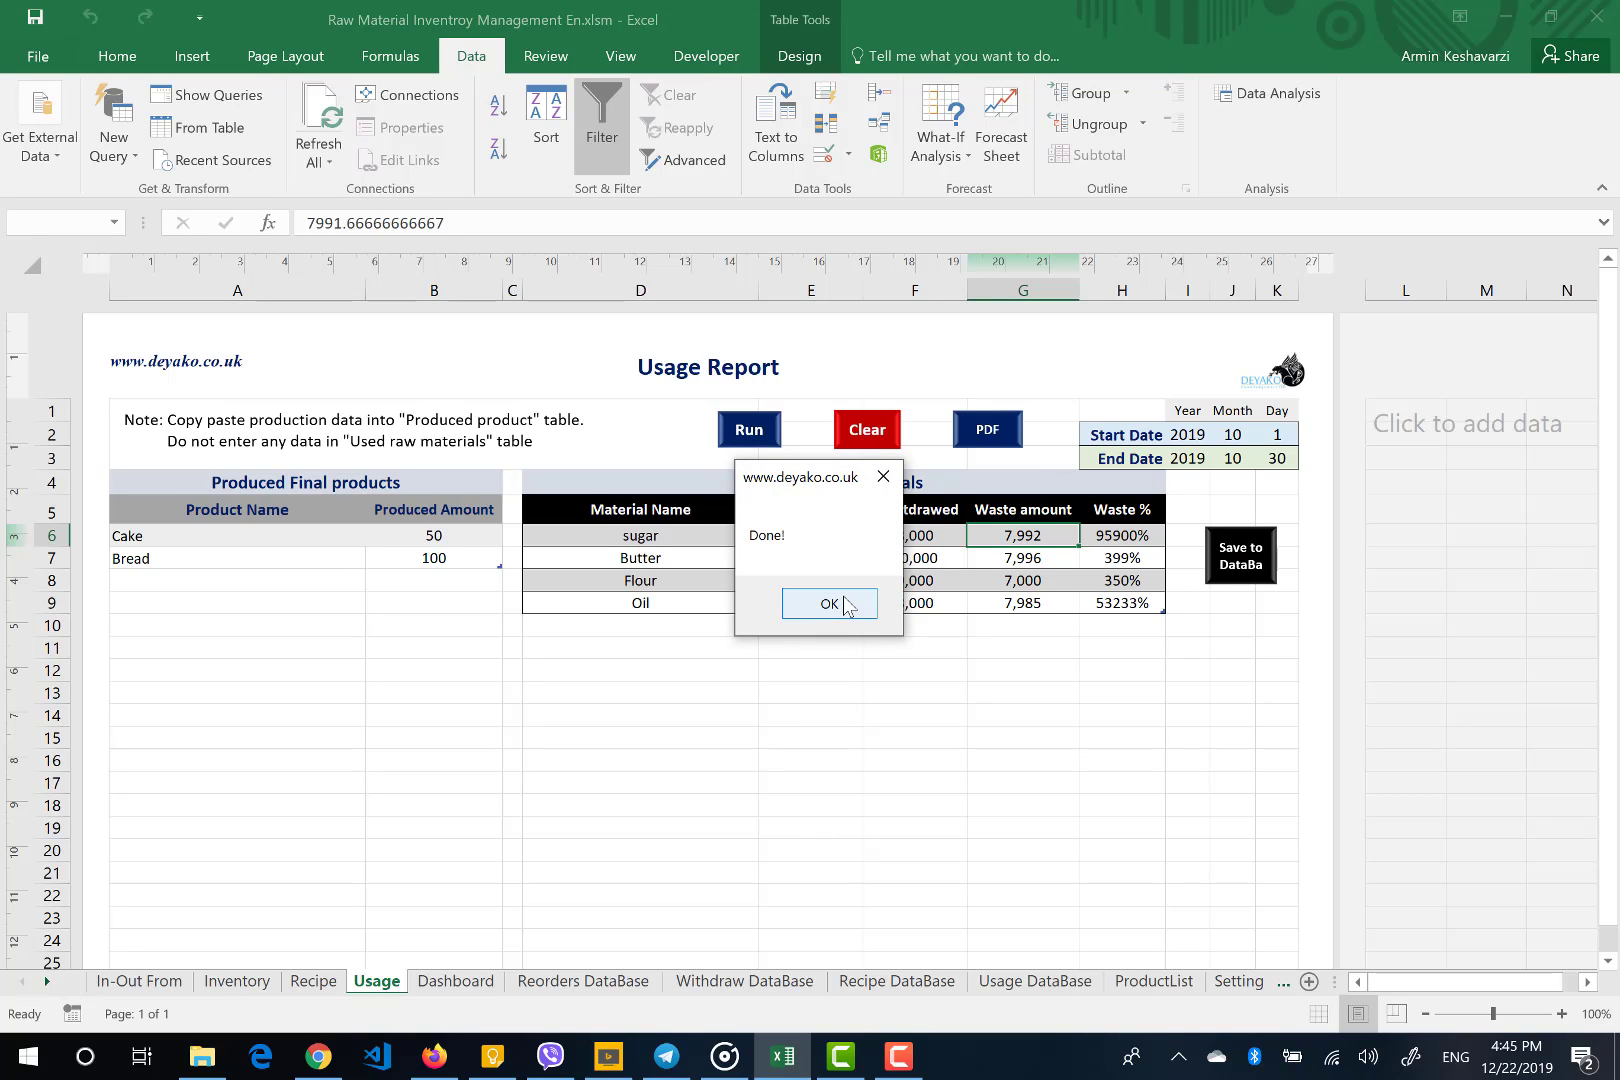
{"action": "left_click", "coordinate": [845, 604]}
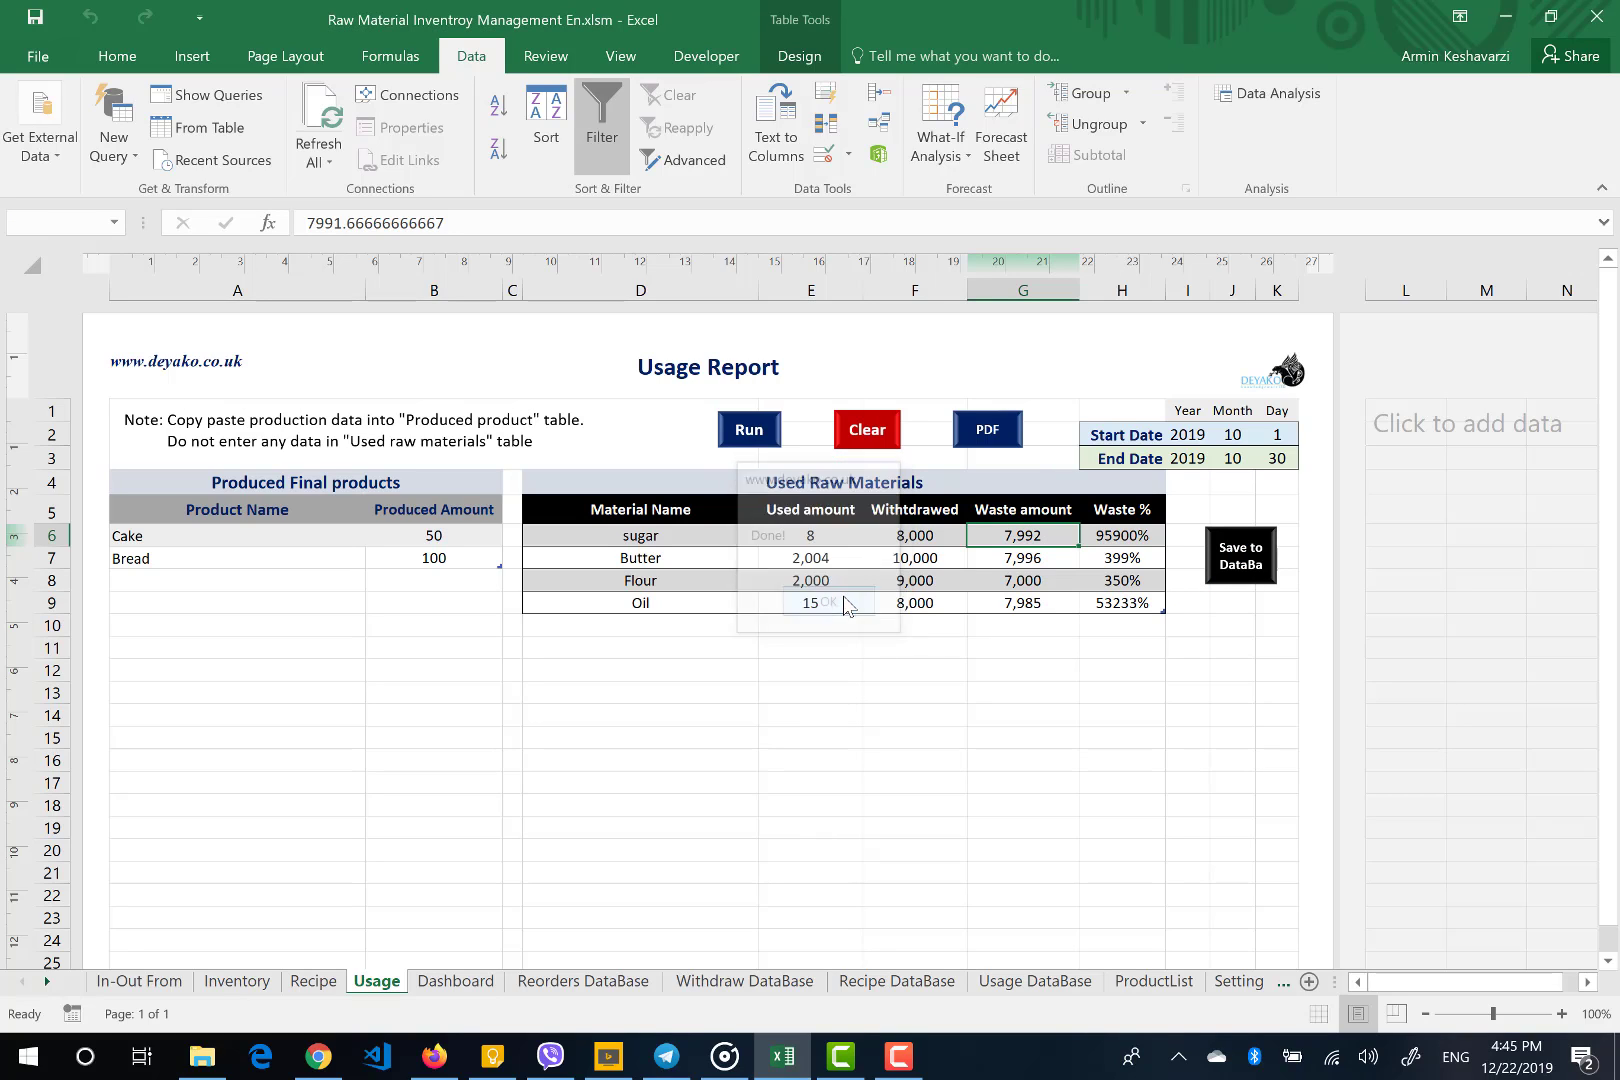
Open the Dashboard and update the Raw Material Report for its existing November 2019 date range
{"action": "left_click", "coordinate": [452, 980]}
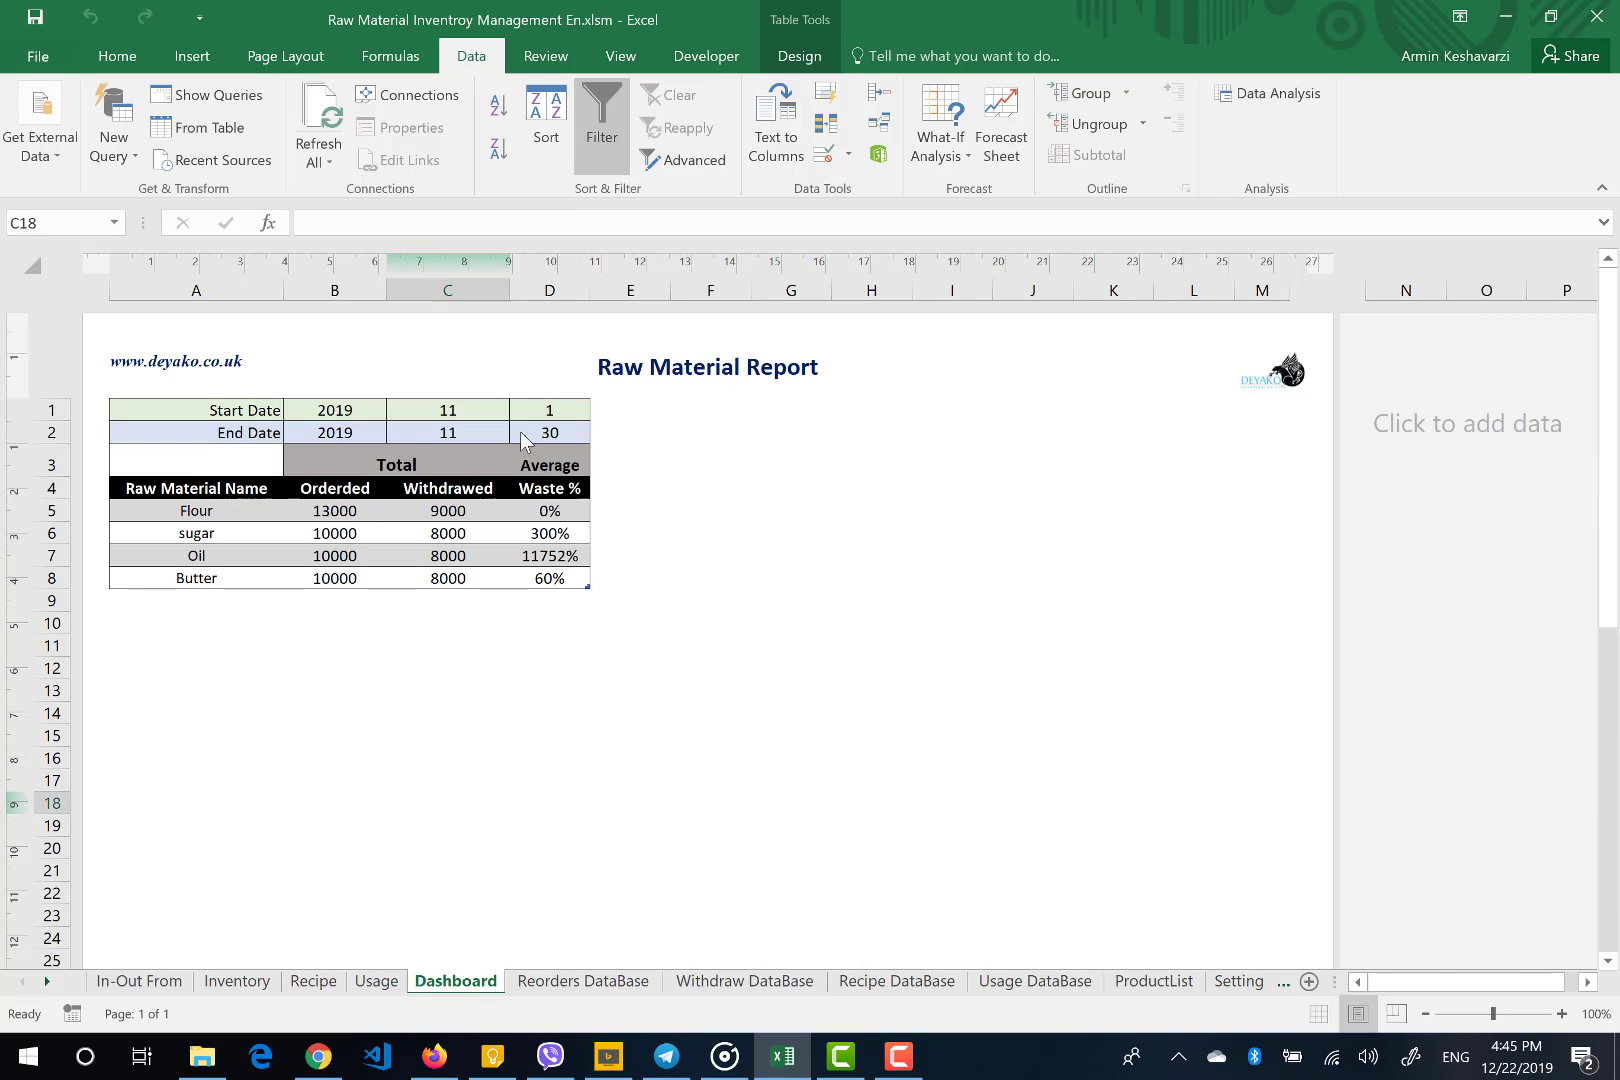
{"action": "left_click", "coordinate": [537, 410]}
{"action": "left_click_drag", "start_coordinate": [537, 410], "coordinate": [348, 319]}
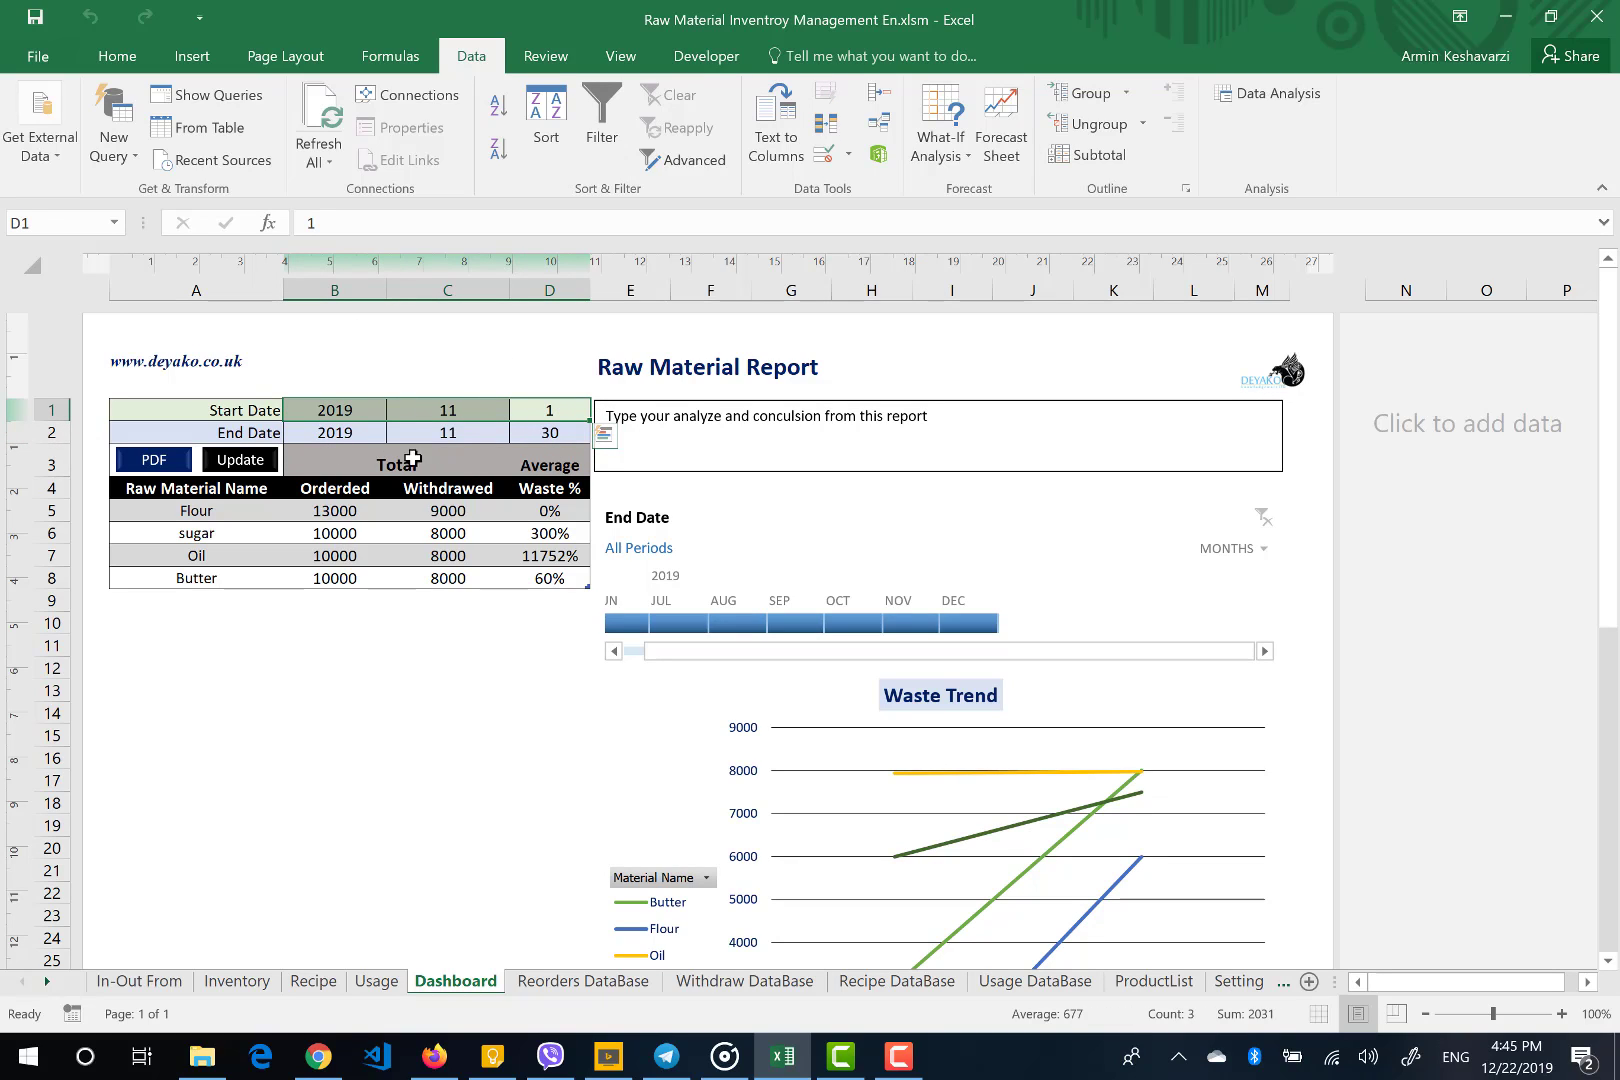
{"action": "left_click", "coordinate": [238, 463]}
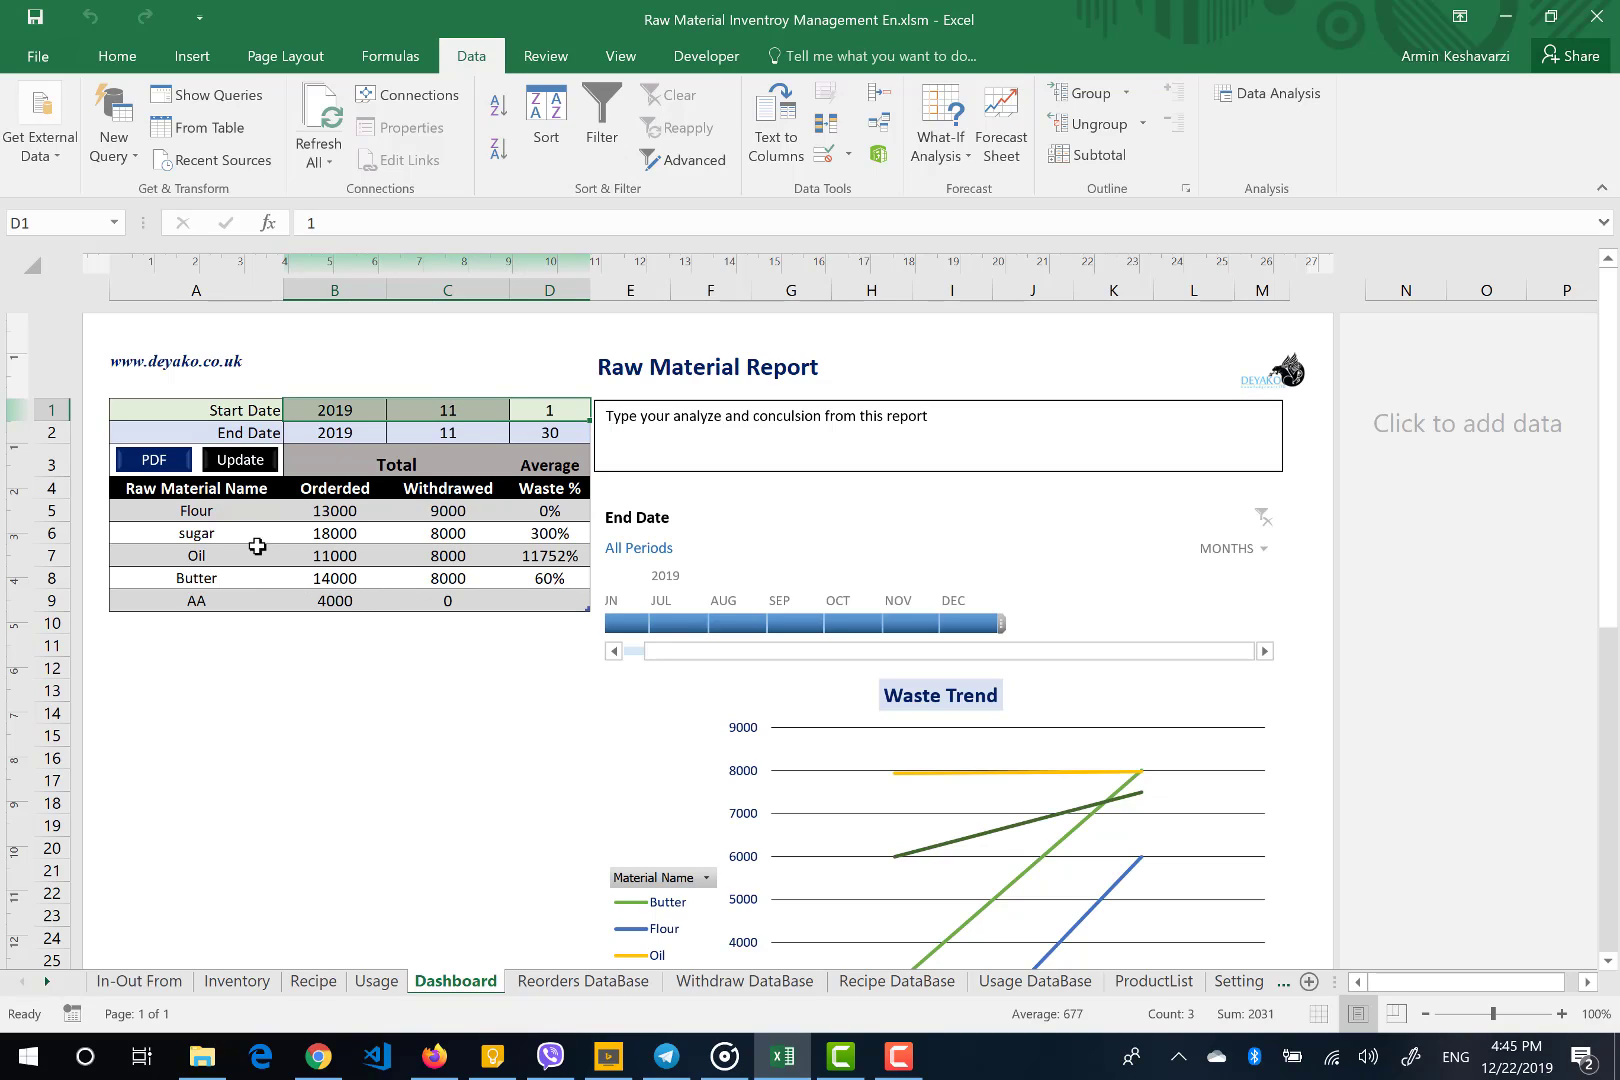
Examine the ordered, withdrawn and average waste figures of the raw materials in the Raw Material Report, including AA and Flour
{"action": "left_click", "coordinate": [297, 577]}
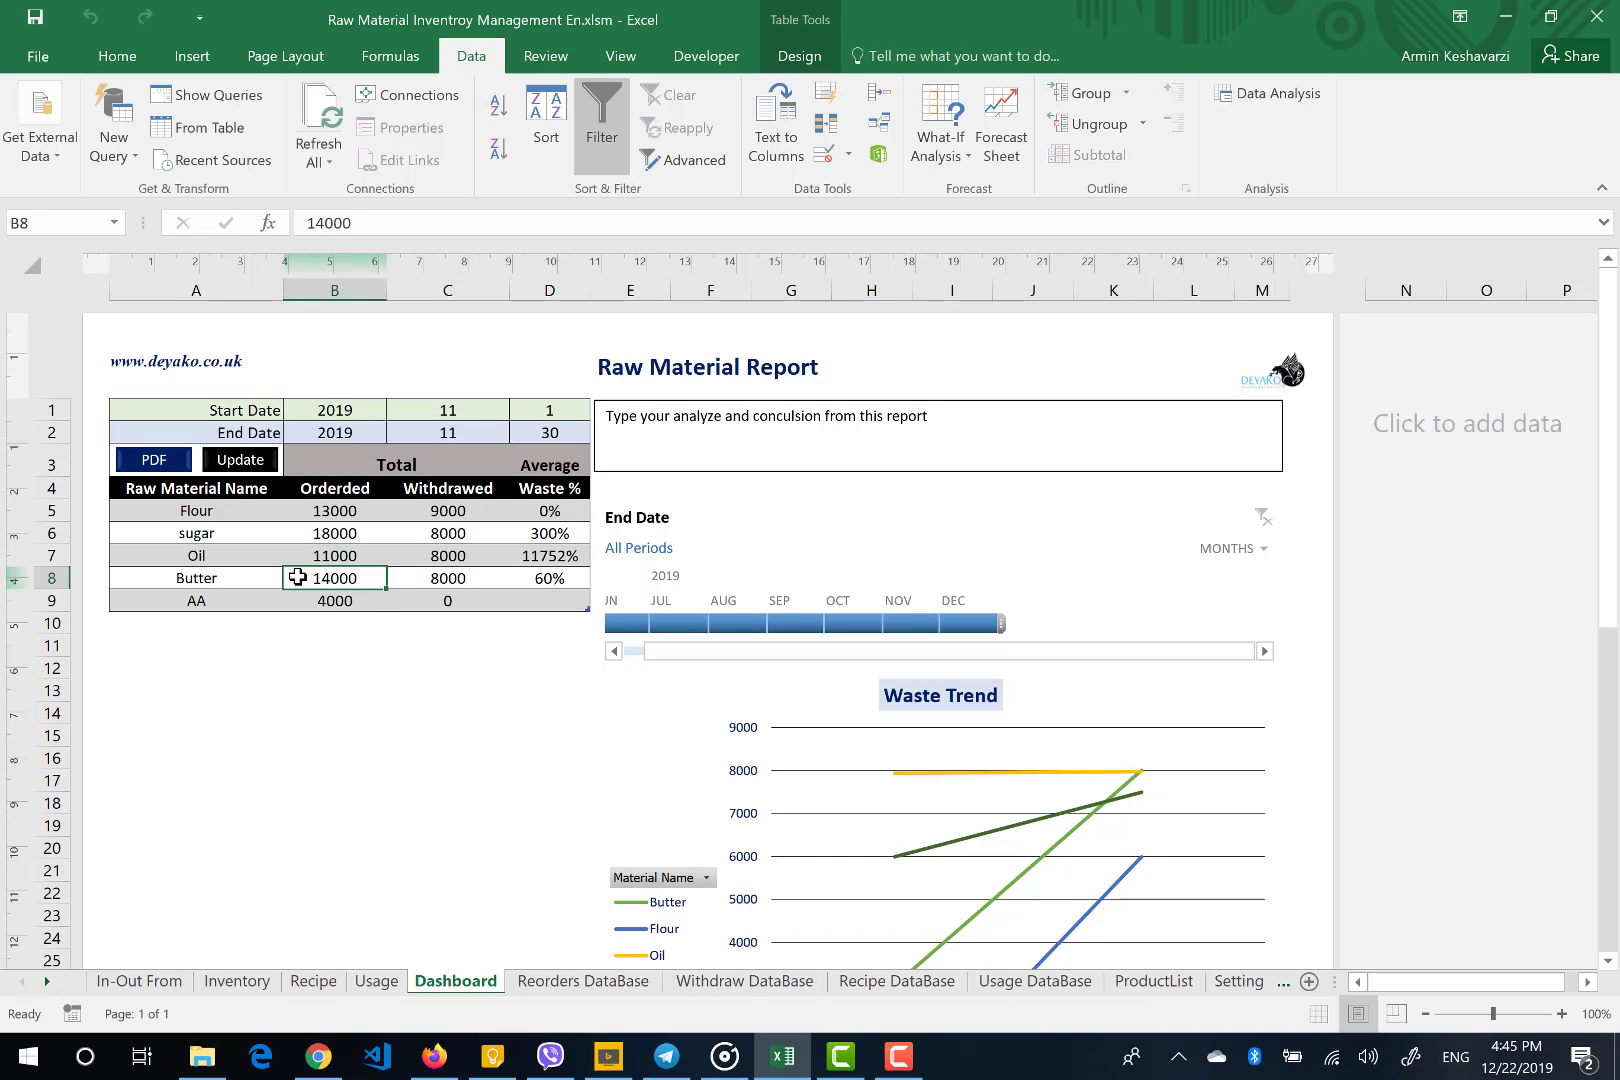
{"action": "left_click_drag", "start_coordinate": [339, 510], "coordinate": [333, 592]}
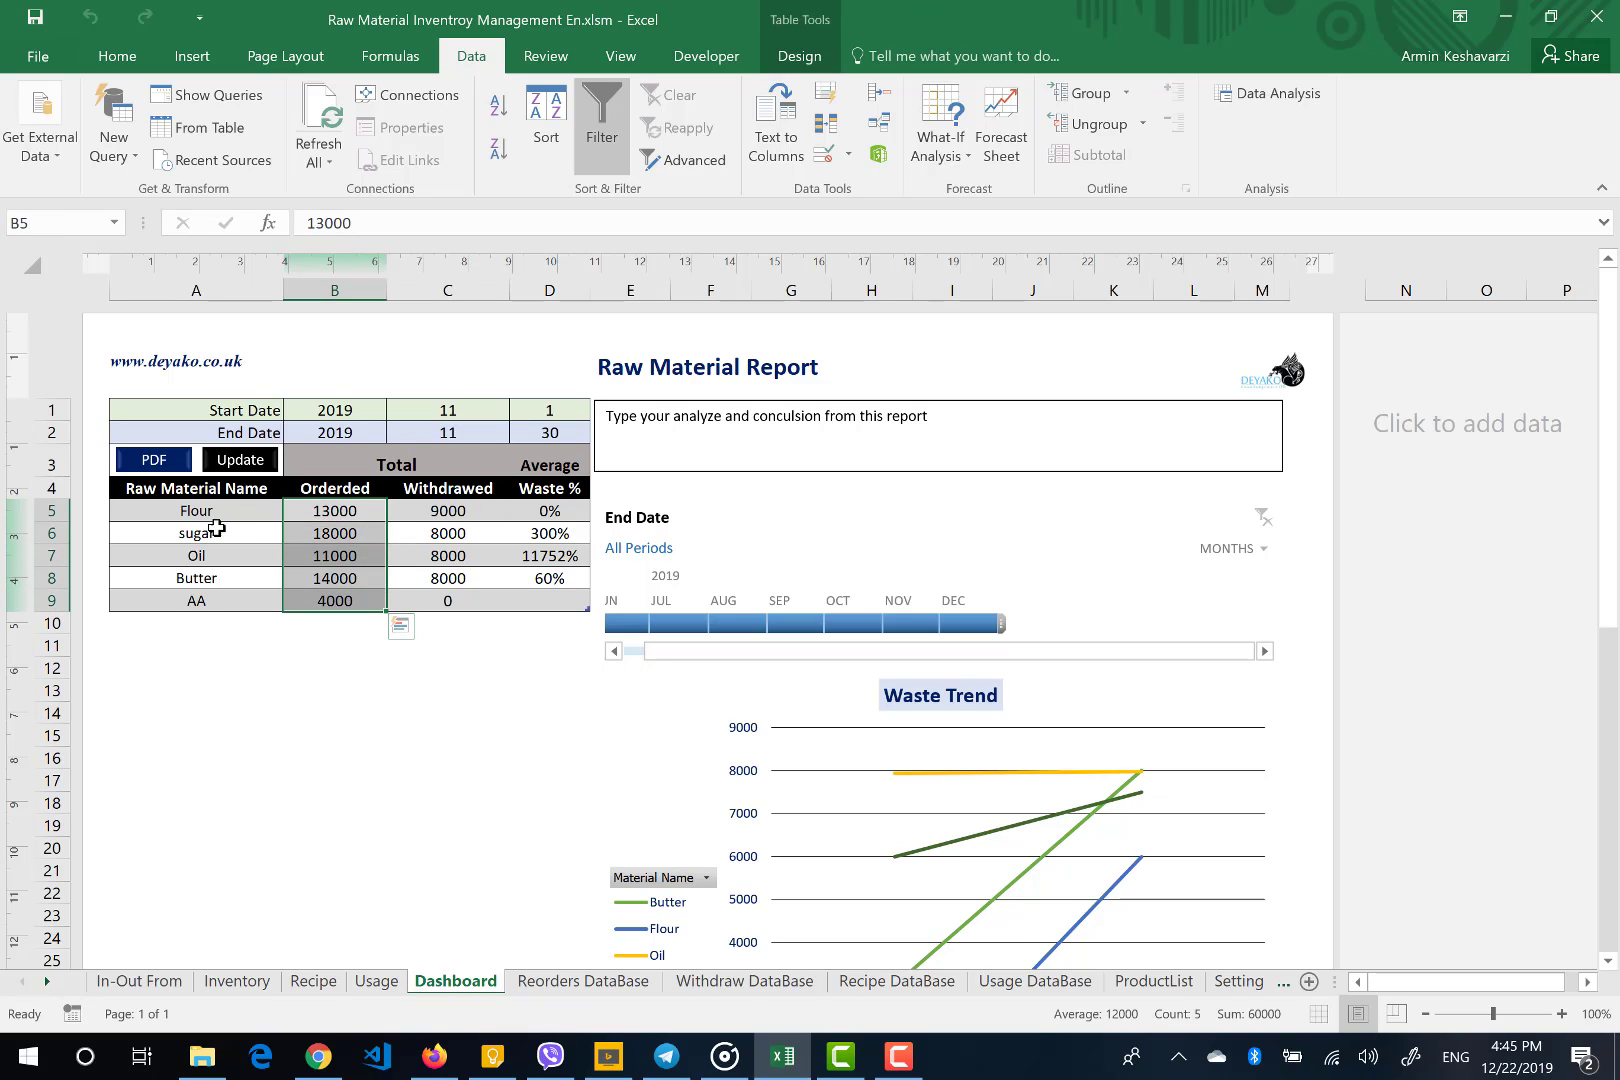
{"action": "left_click_drag", "start_coordinate": [455, 511], "coordinate": [456, 590]}
{"action": "left_click_drag", "start_coordinate": [549, 510], "coordinate": [550, 600]}
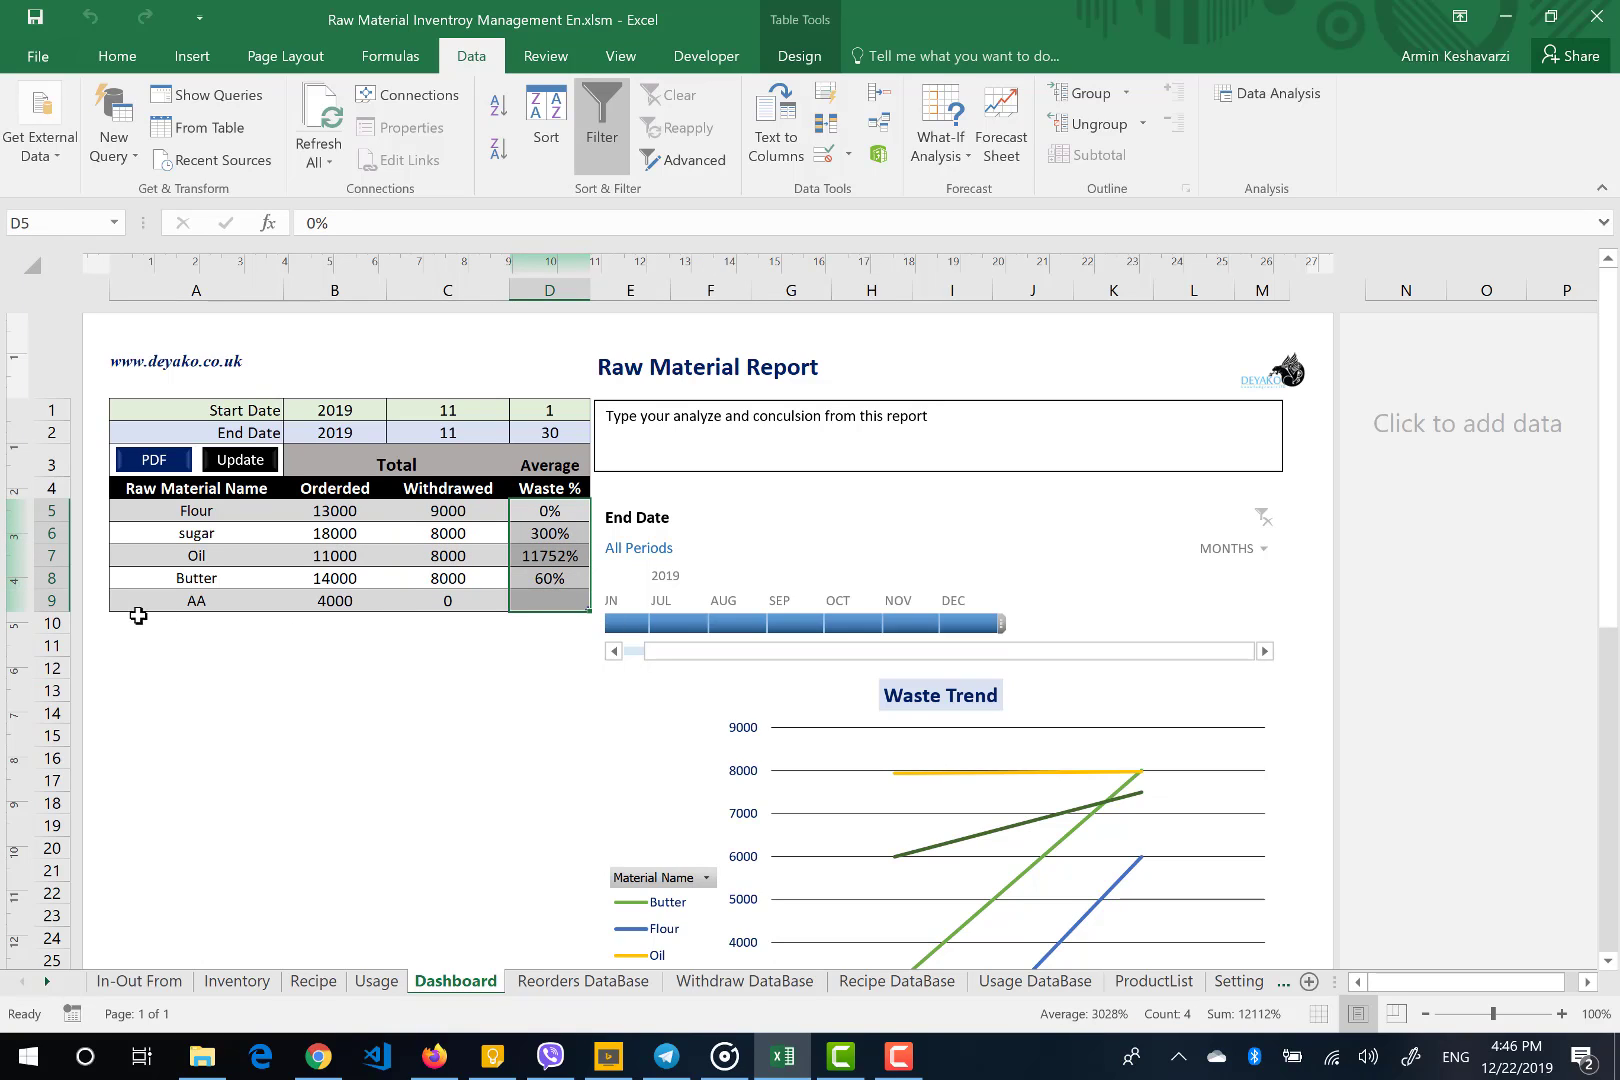
{"action": "left_click", "coordinate": [107, 604]}
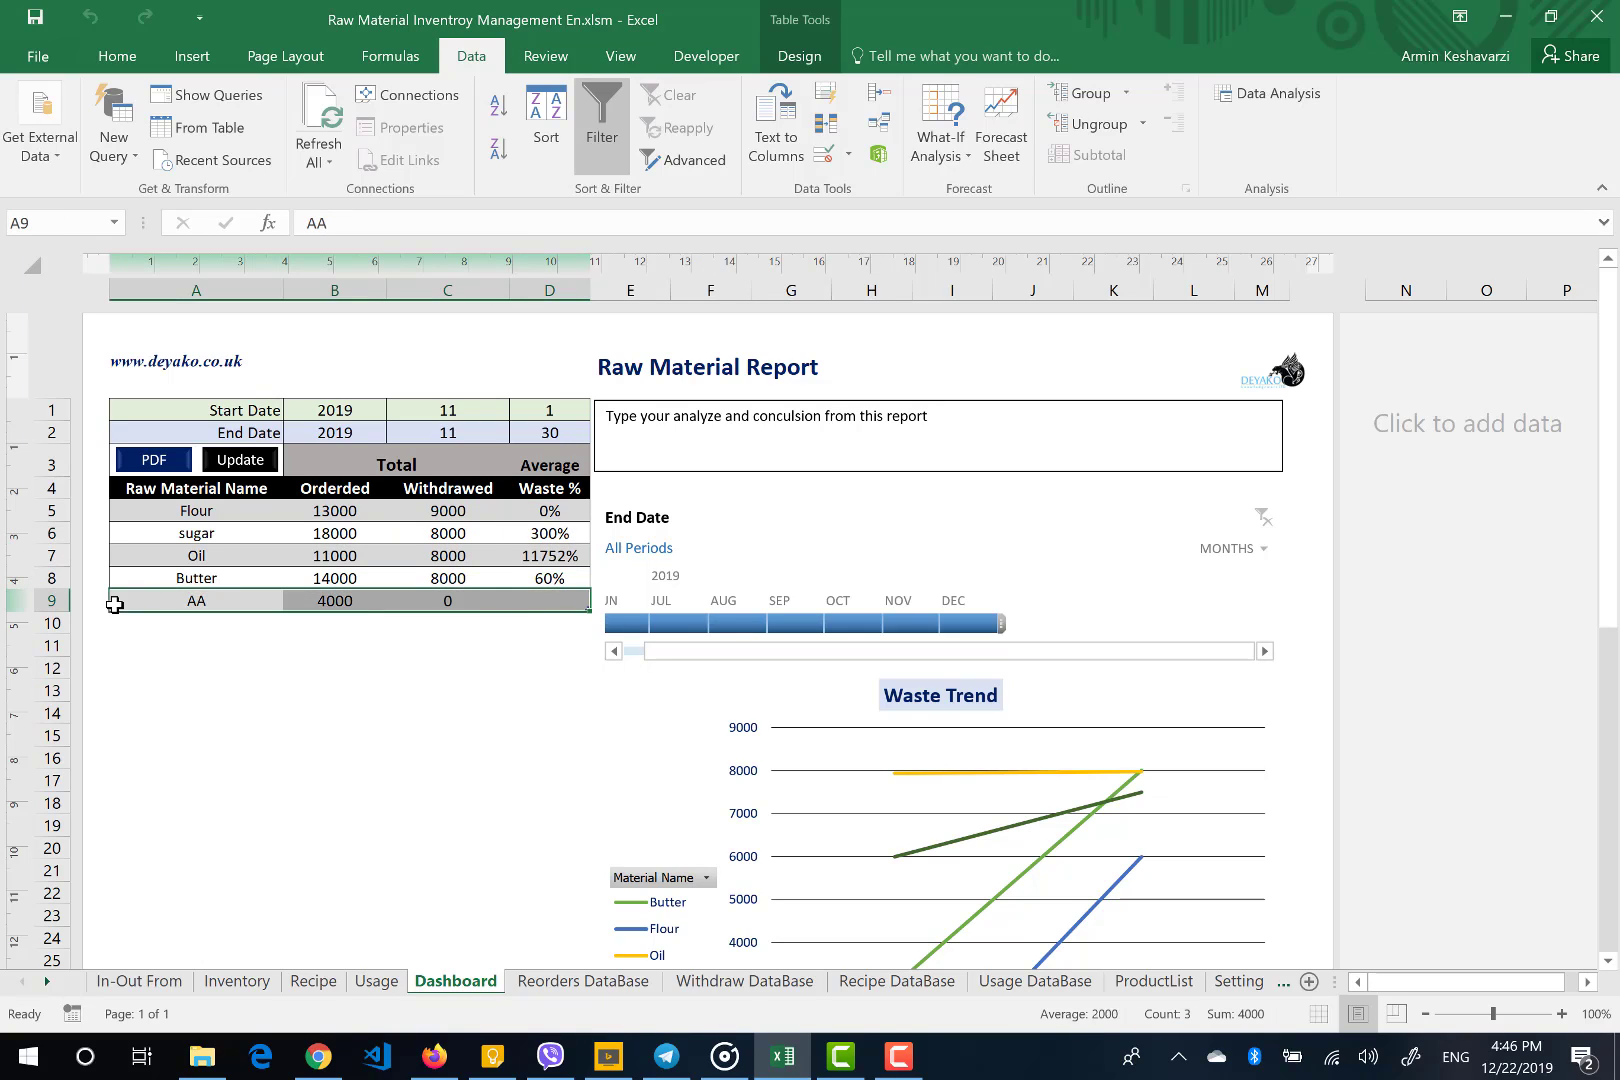
{"action": "left_click", "coordinate": [337, 599]}
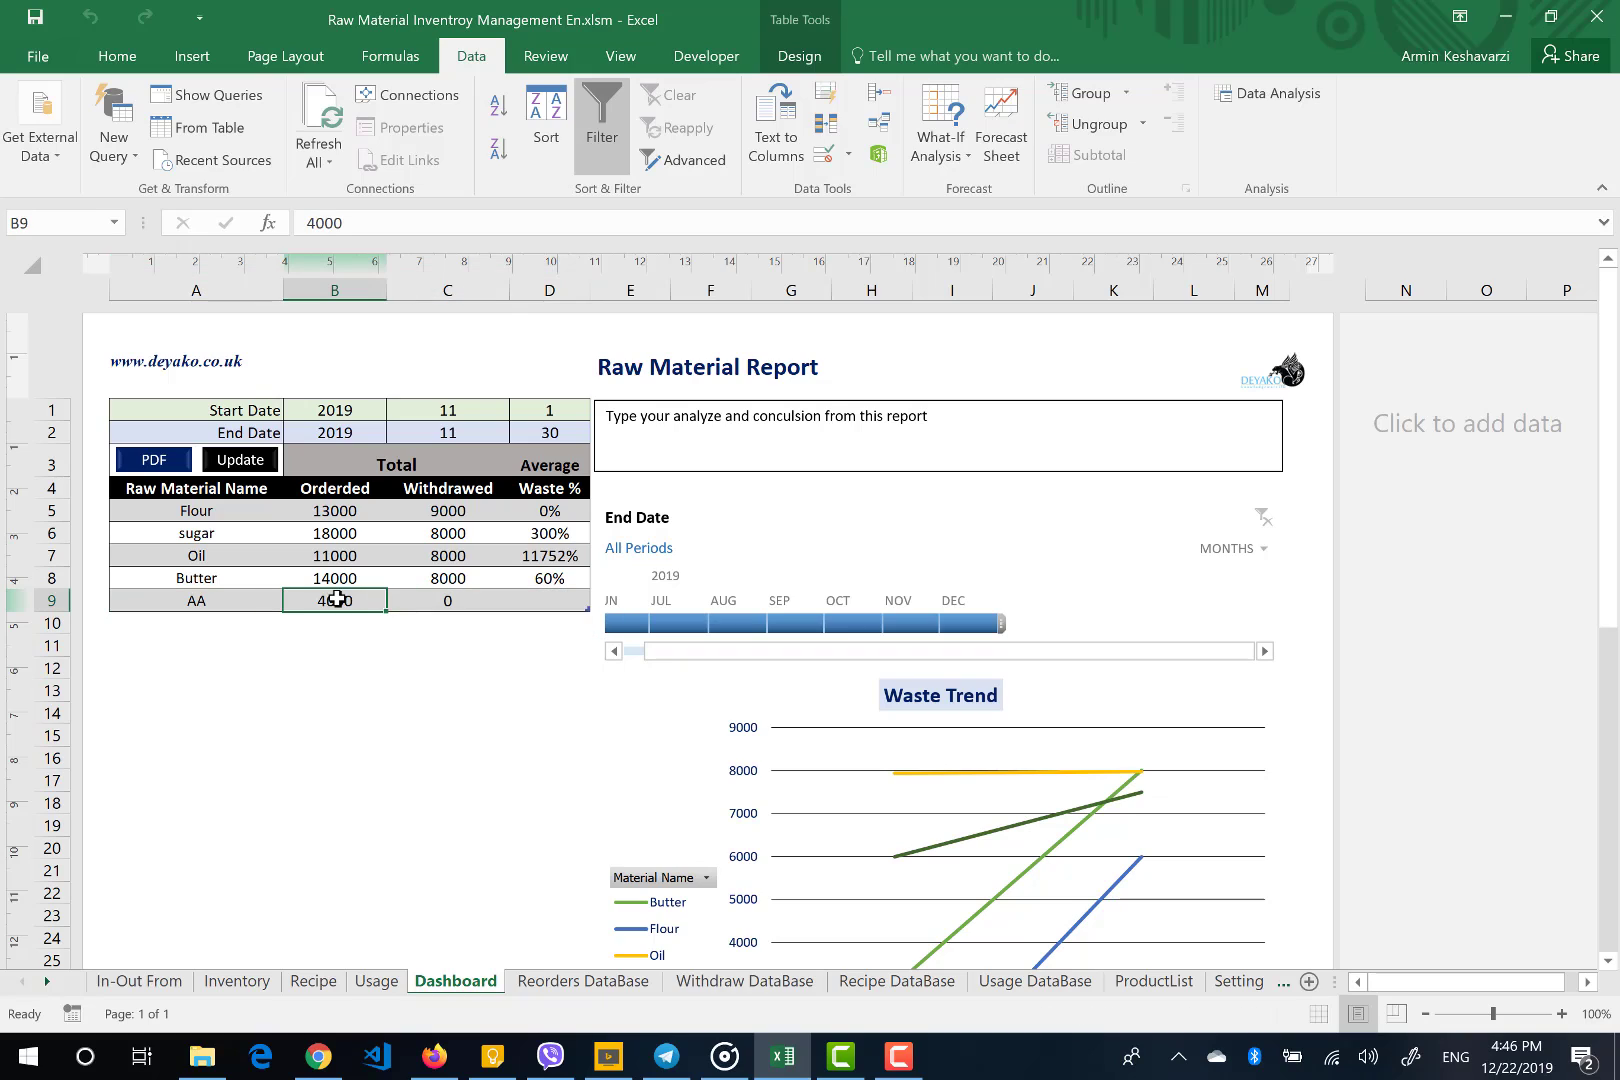
{"action": "left_click", "coordinate": [447, 599]}
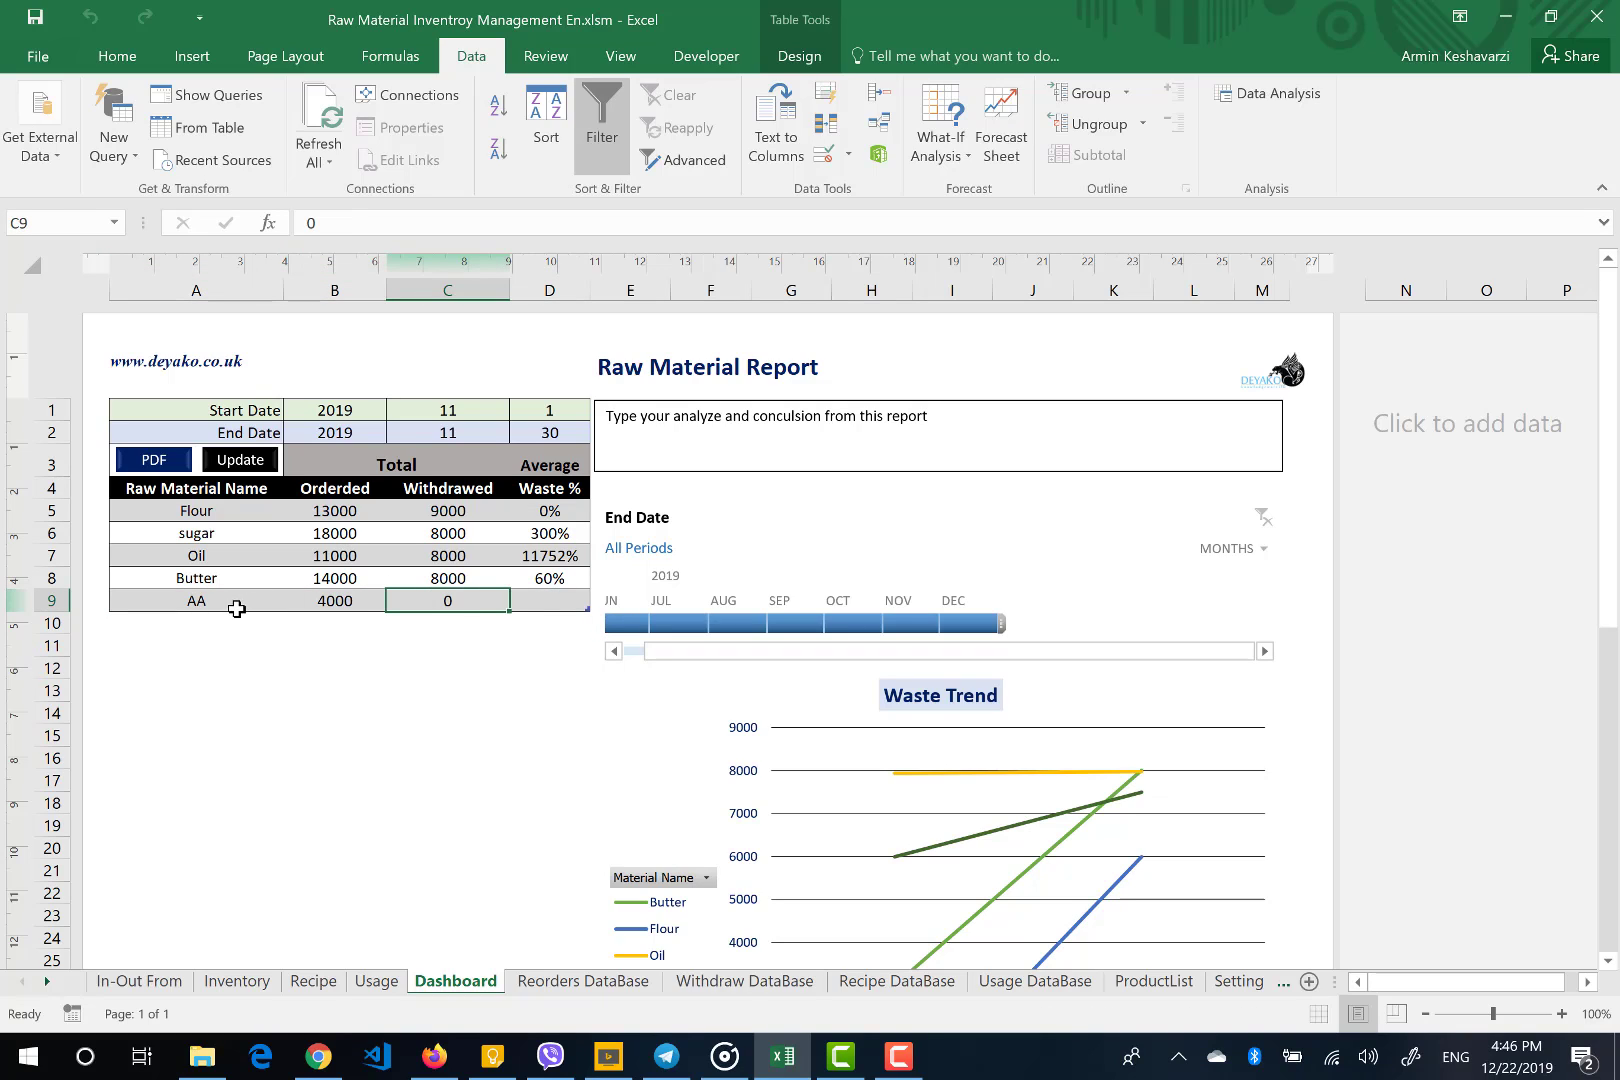
{"action": "left_click", "coordinate": [544, 604]}
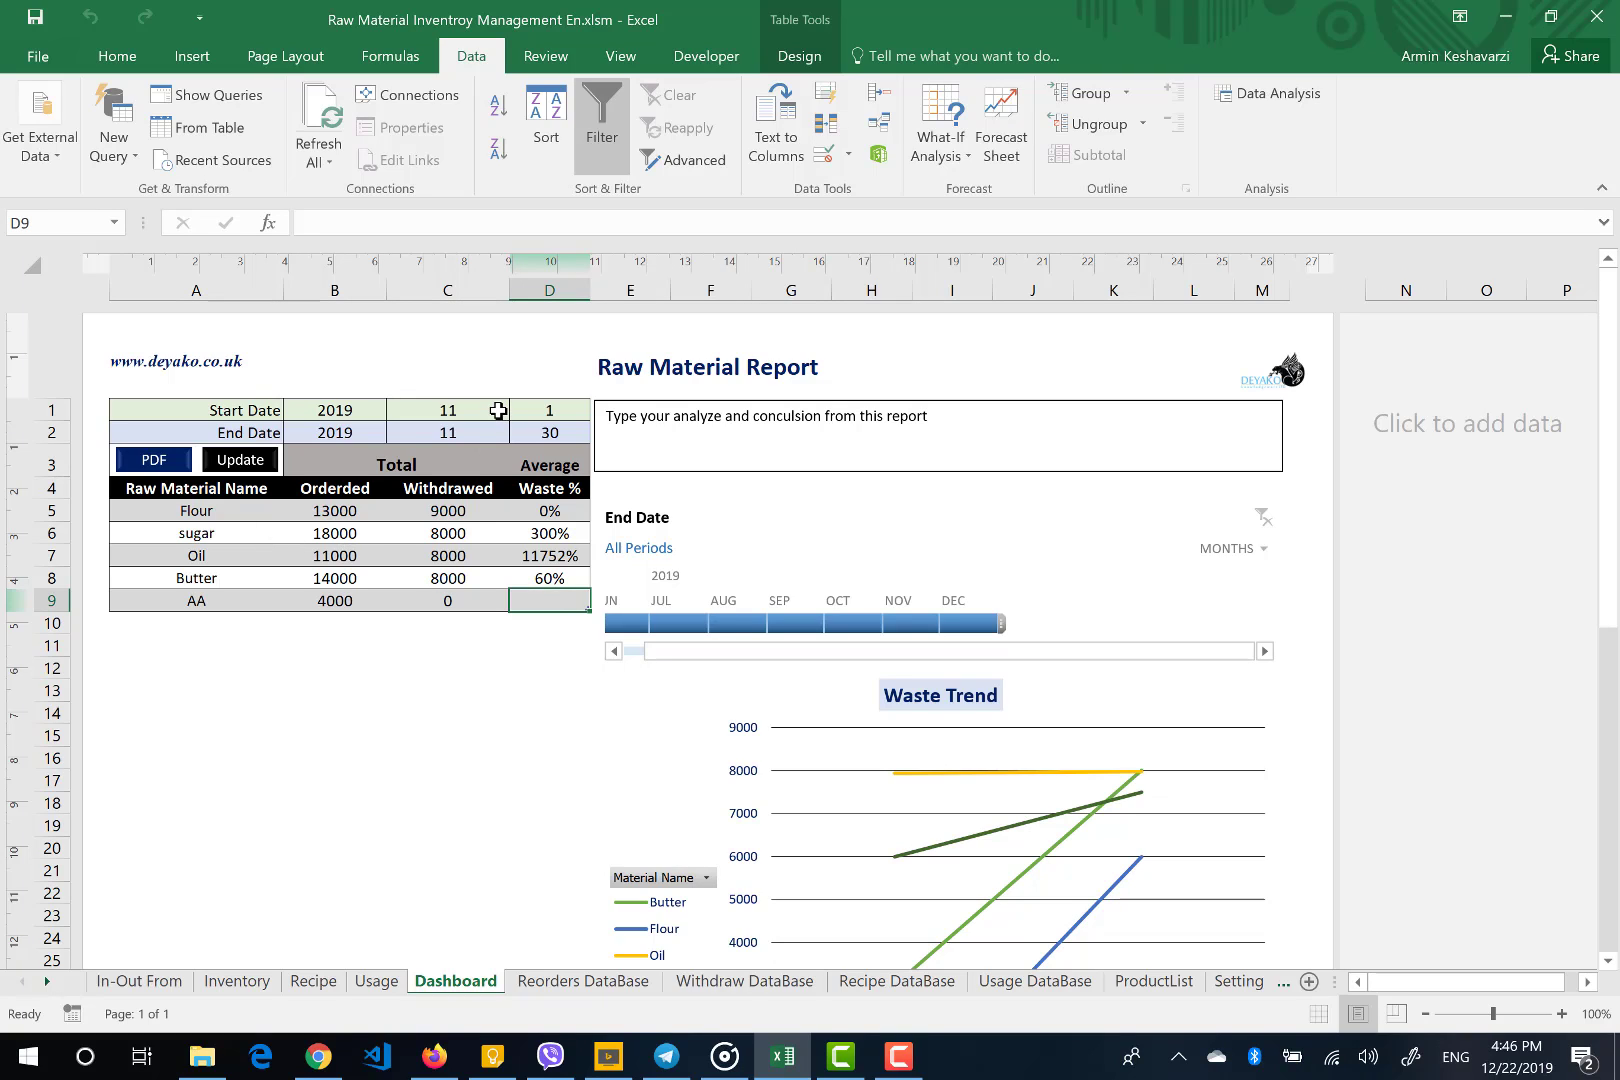
{"action": "left_click", "coordinate": [346, 515]}
{"action": "left_click", "coordinate": [567, 516]}
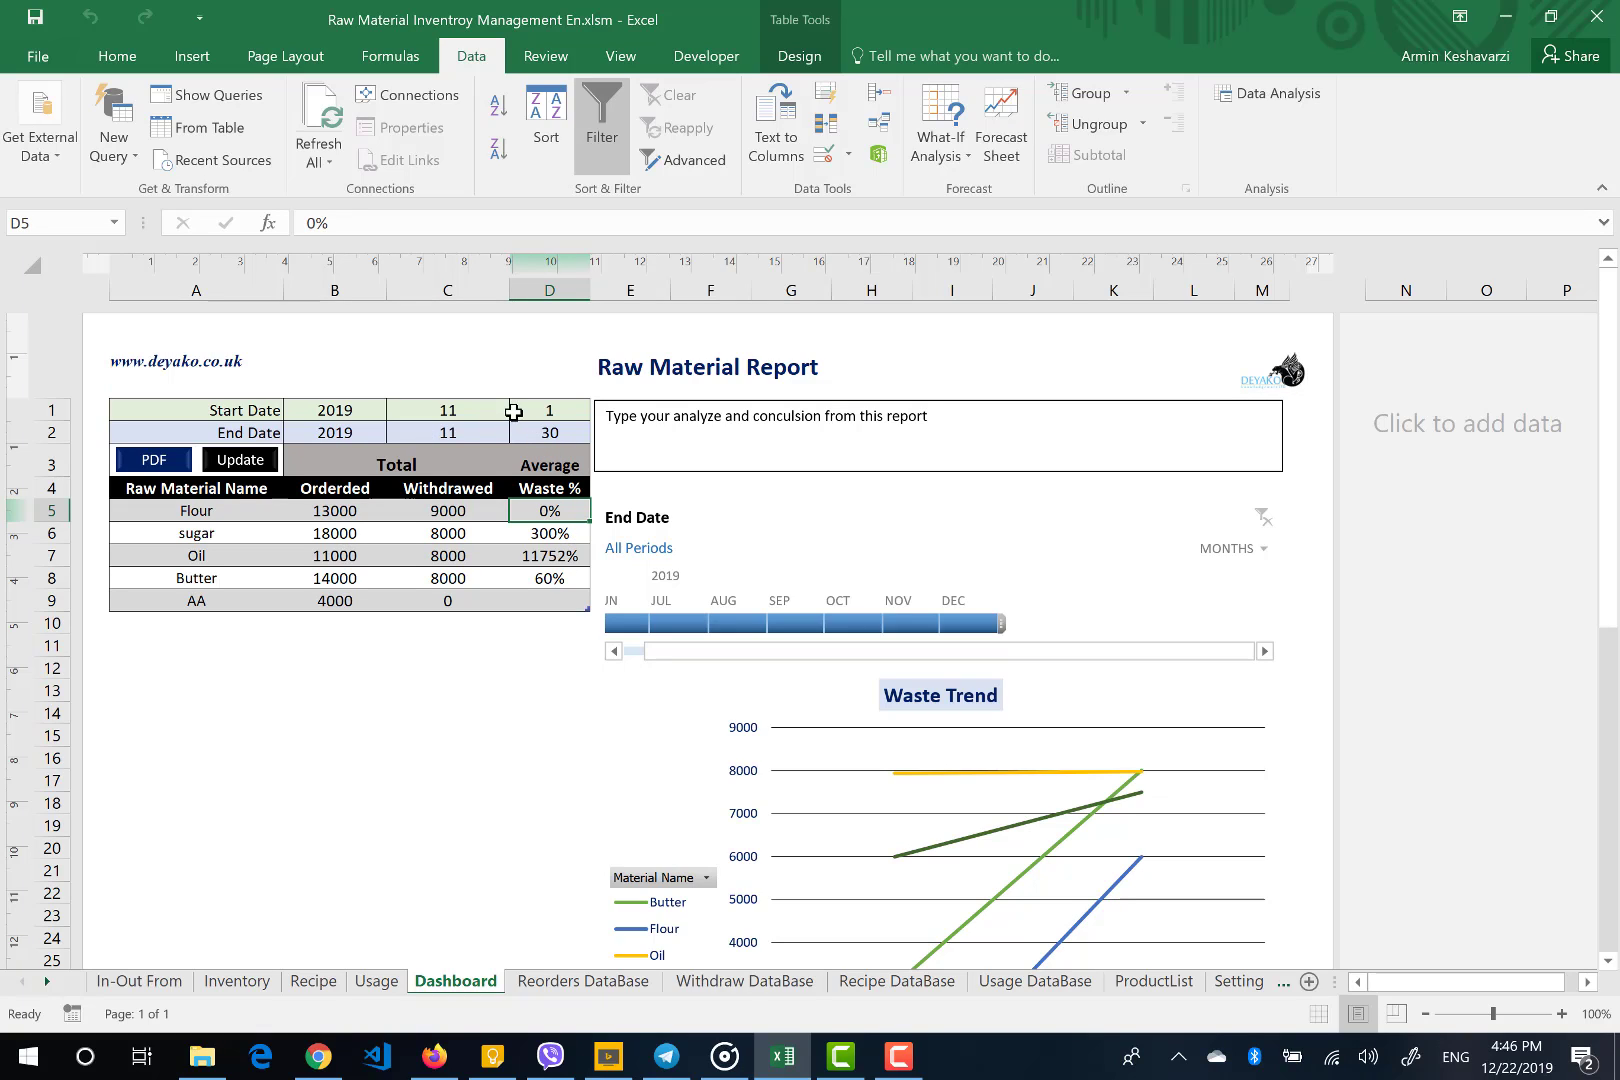
Filter the Waste Trend chart's Material Name to Butter only and close the PivotChart field list
{"action": "scroll", "coordinate": [590, 779], "scroll_direction": "down", "scroll_amount": 1}
{"action": "scroll", "coordinate": [590, 779], "scroll_direction": "down", "scroll_amount": 2}
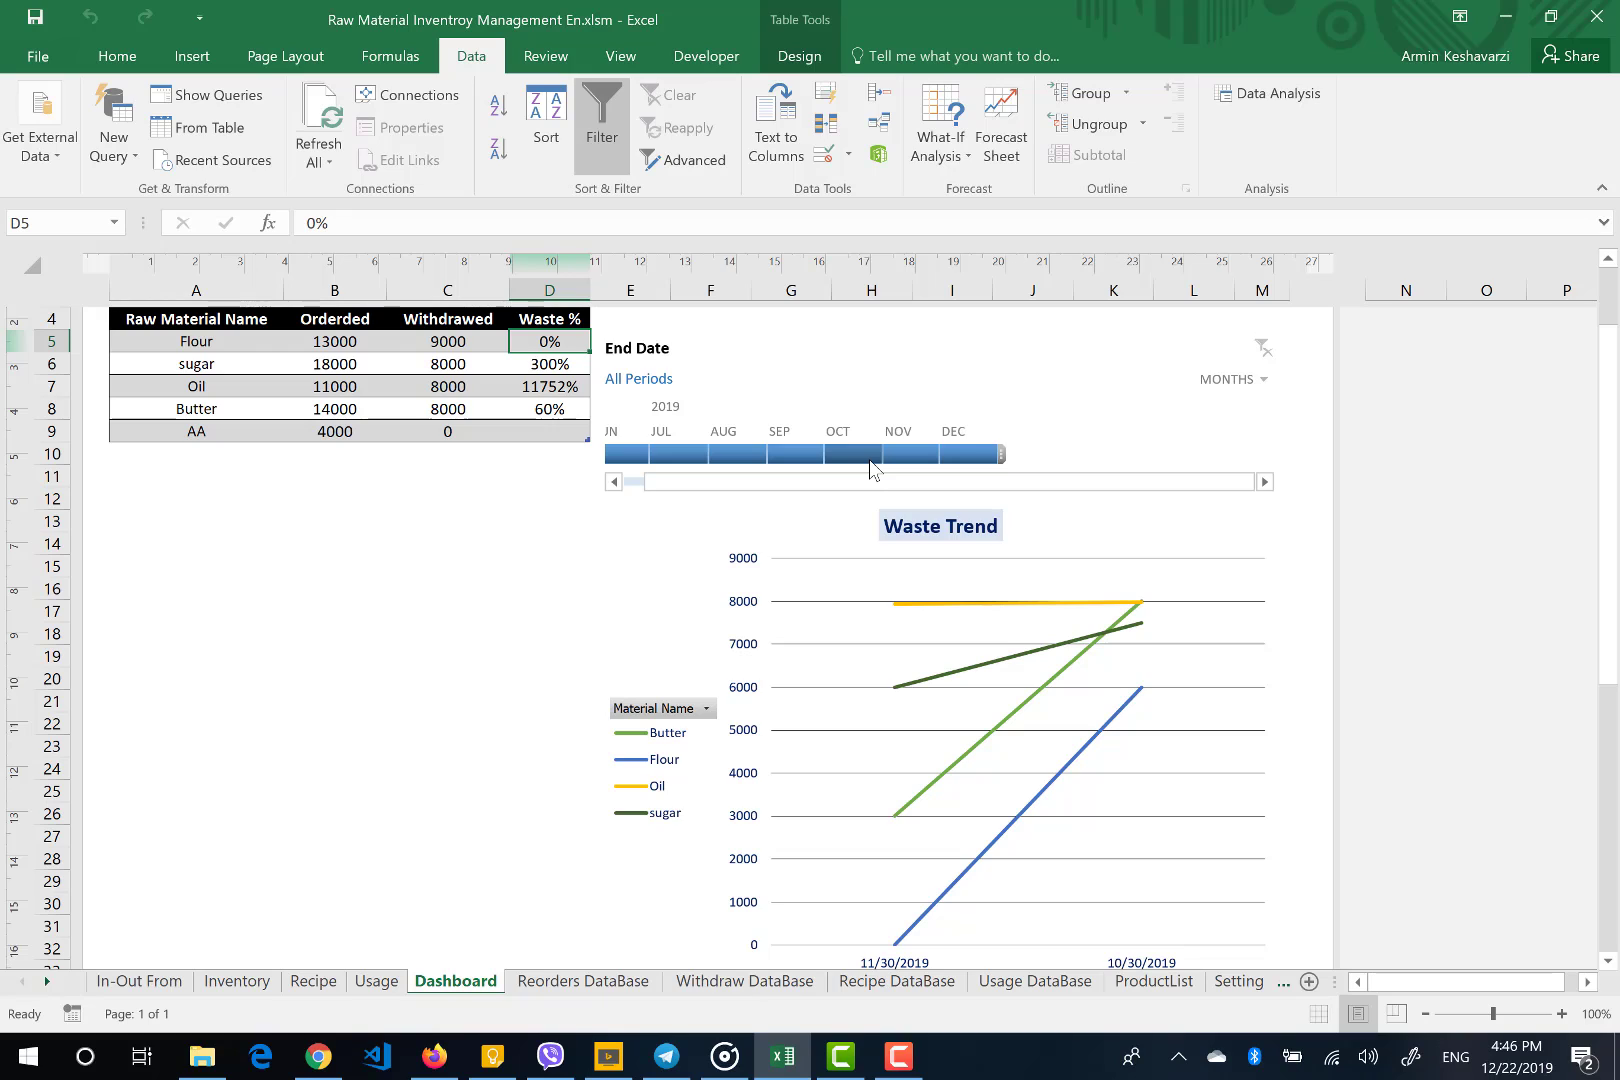
{"action": "left_click", "coordinate": [706, 712]}
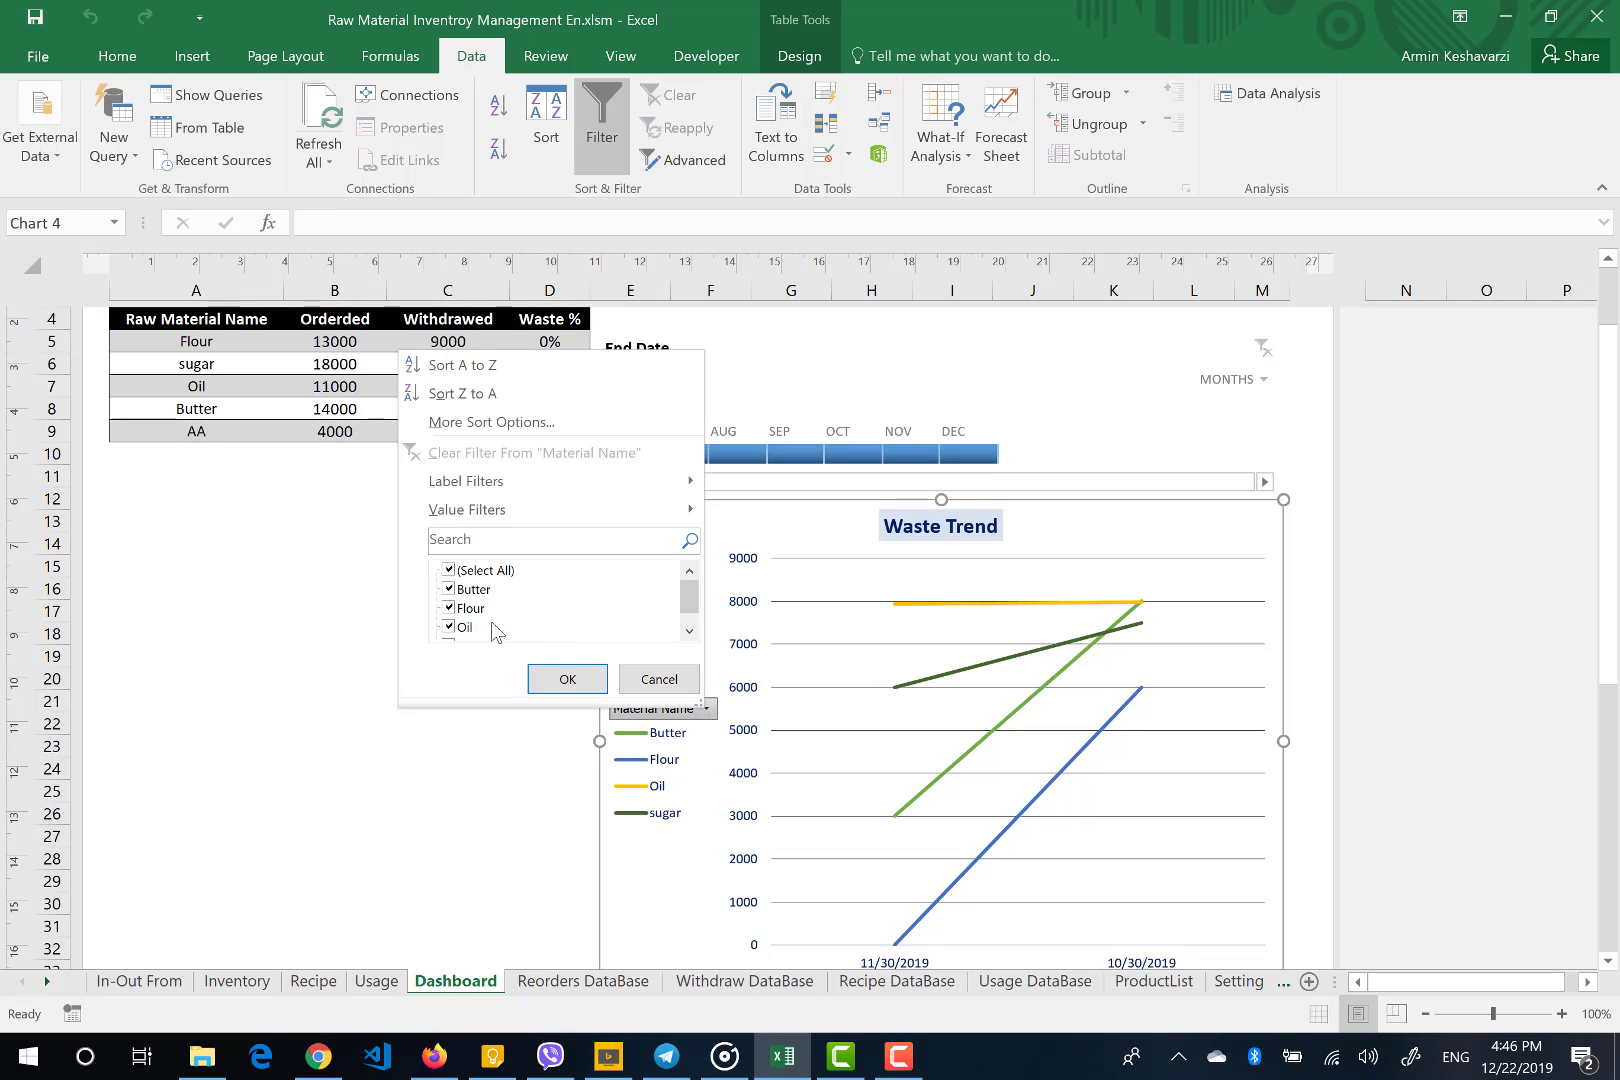
{"action": "left_click", "coordinate": [447, 571]}
{"action": "left_click", "coordinate": [449, 589]}
{"action": "left_click", "coordinate": [597, 689]}
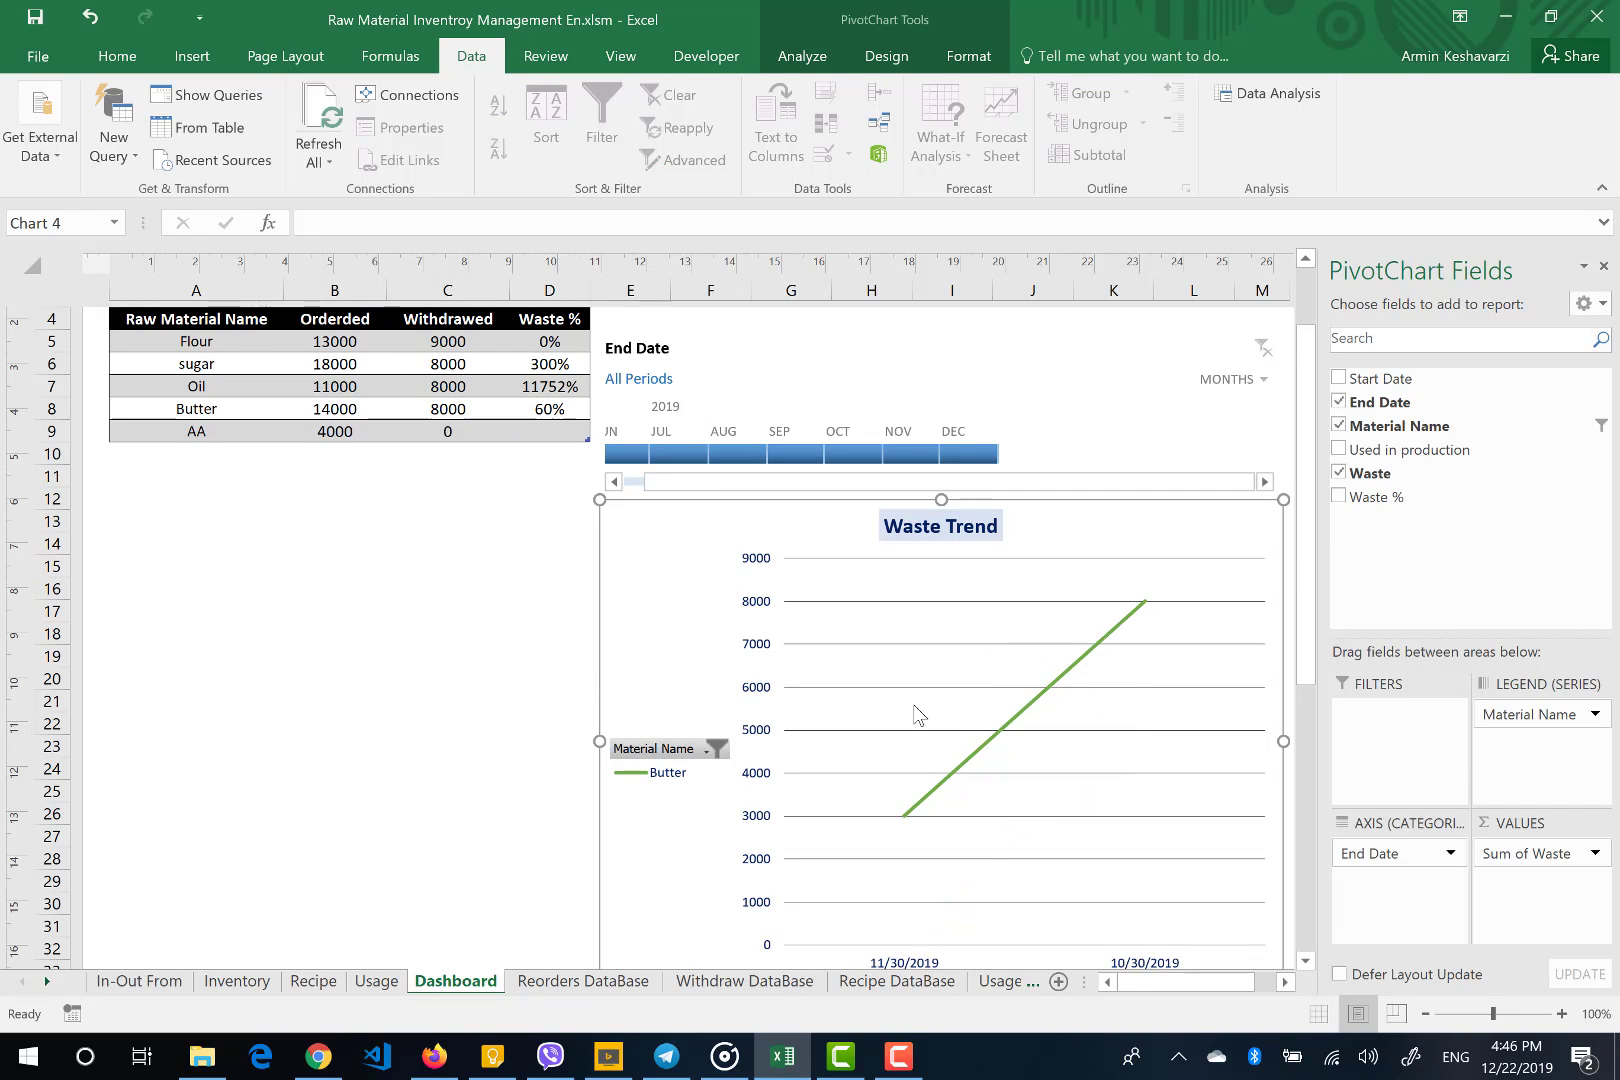
{"action": "left_click", "coordinate": [1603, 268]}
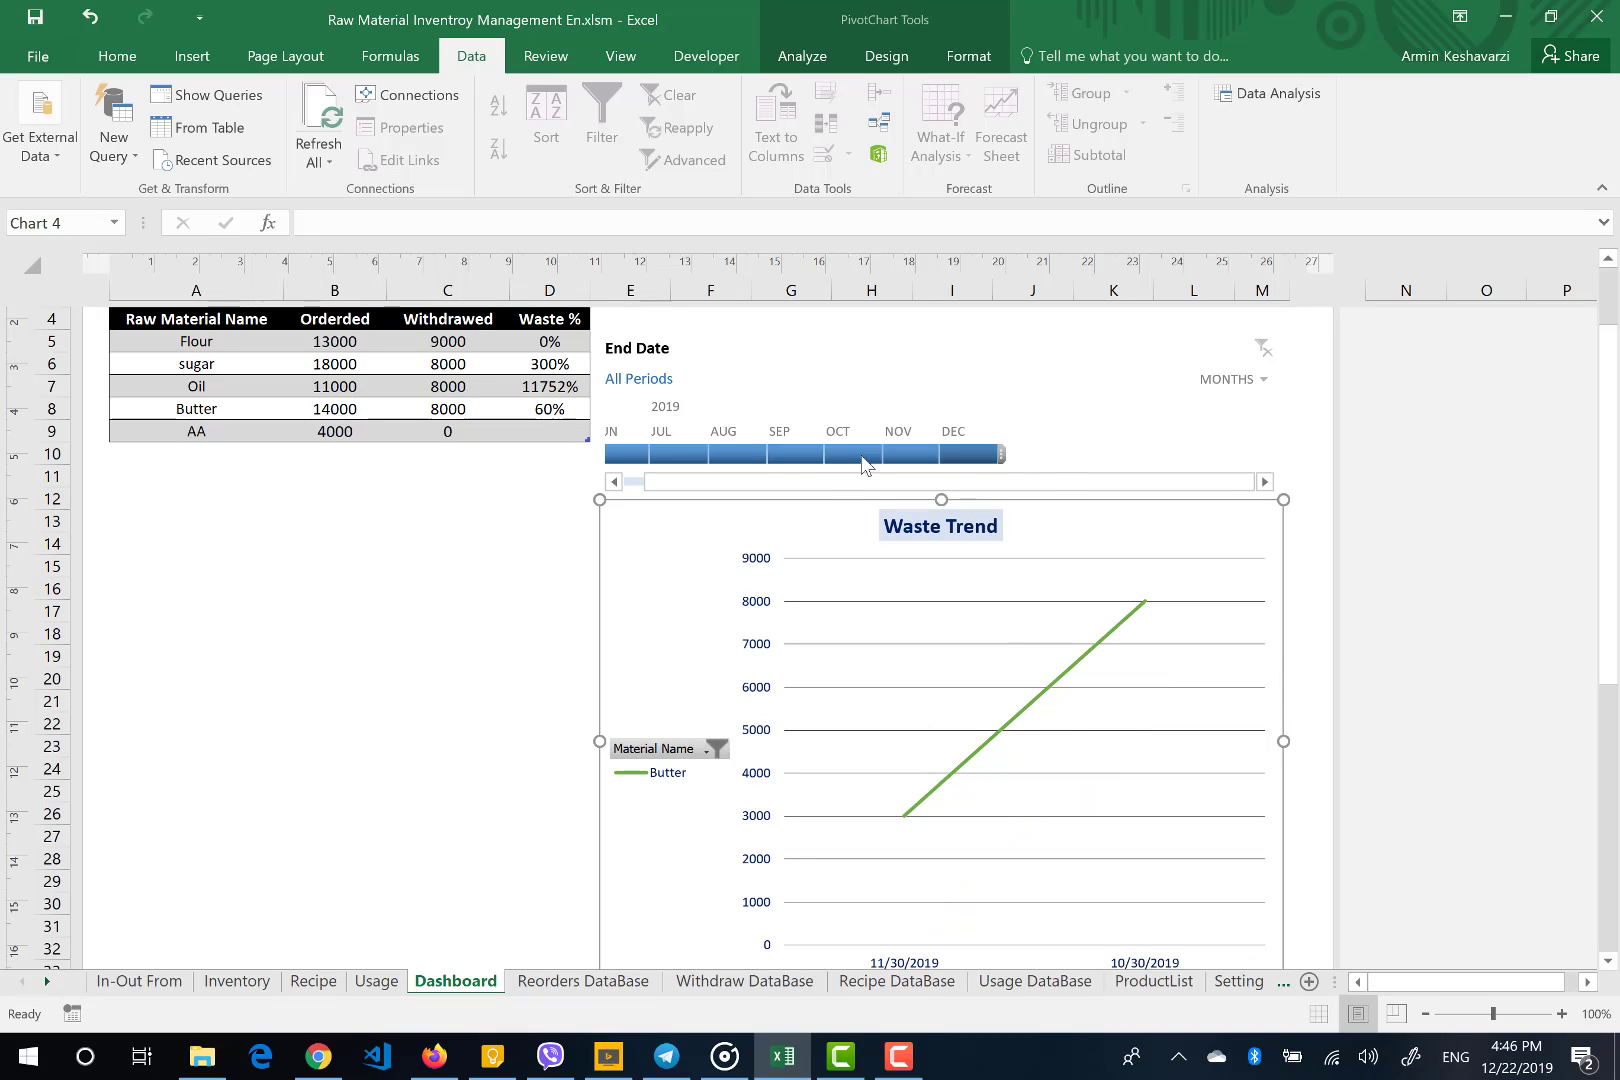
Limit the End Date timeline of the Waste Trend chart to Sep - Nov 2019 and clear that timeline filter again
{"action": "left_click", "coordinate": [780, 456]}
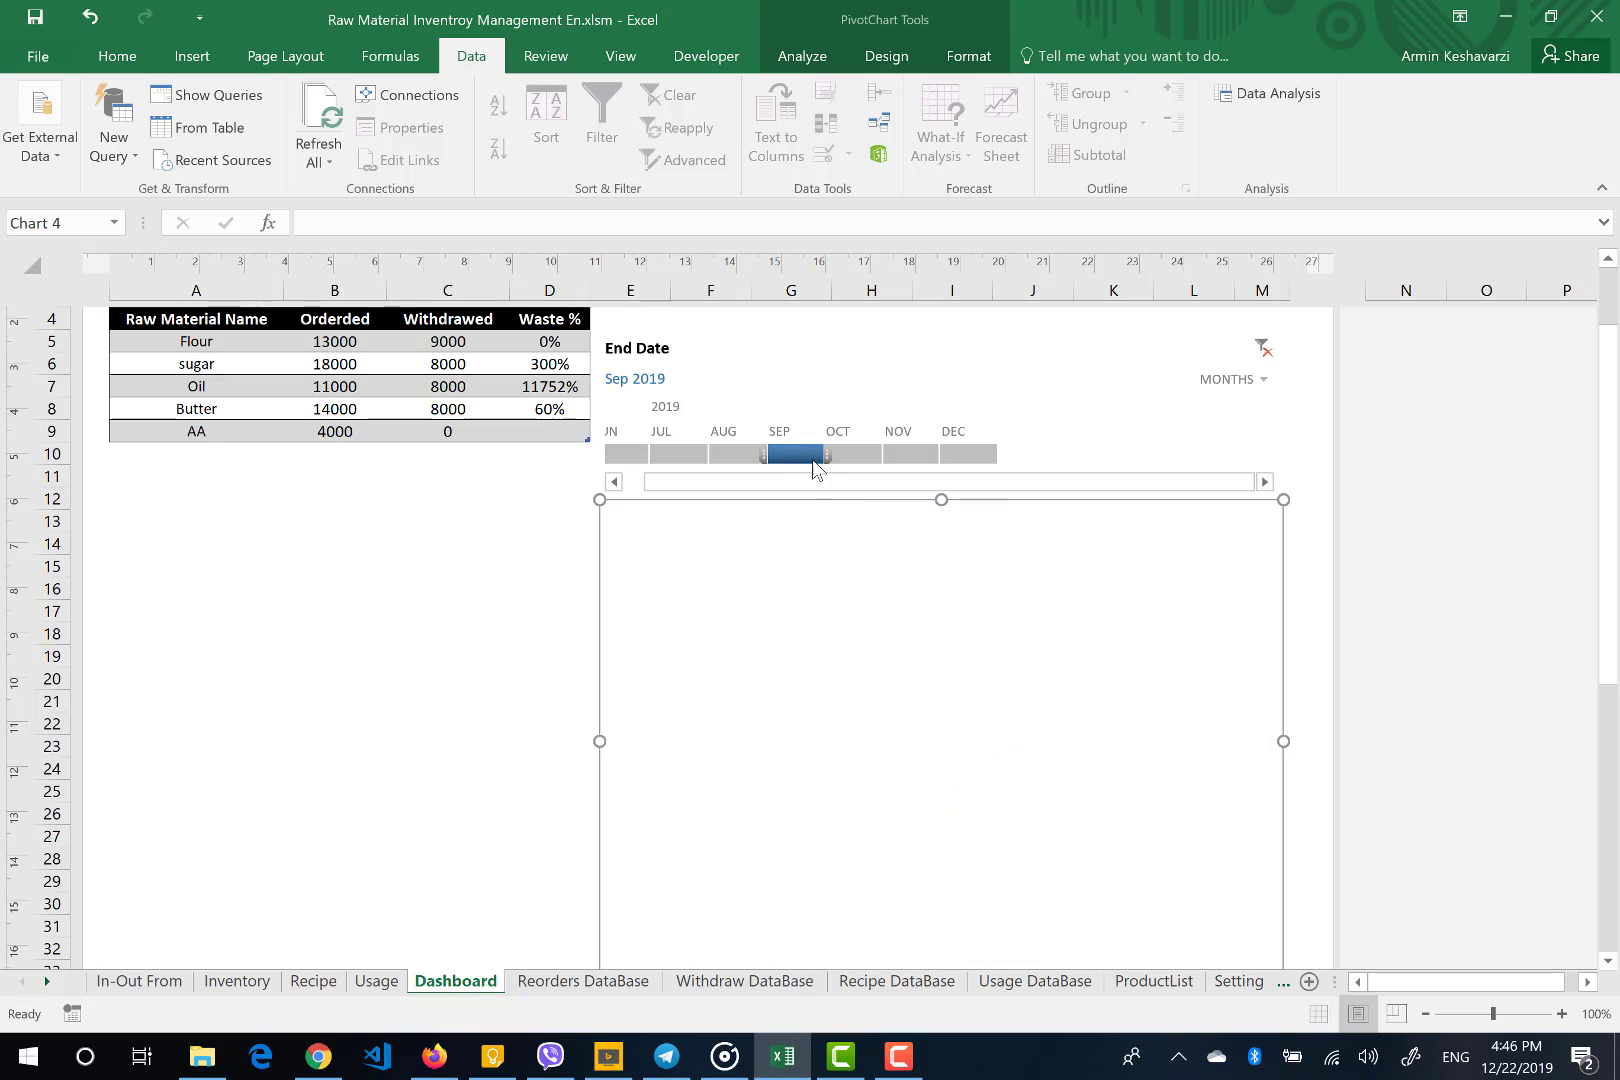
{"action": "left_click_drag", "start_coordinate": [826, 452], "coordinate": [938, 437]}
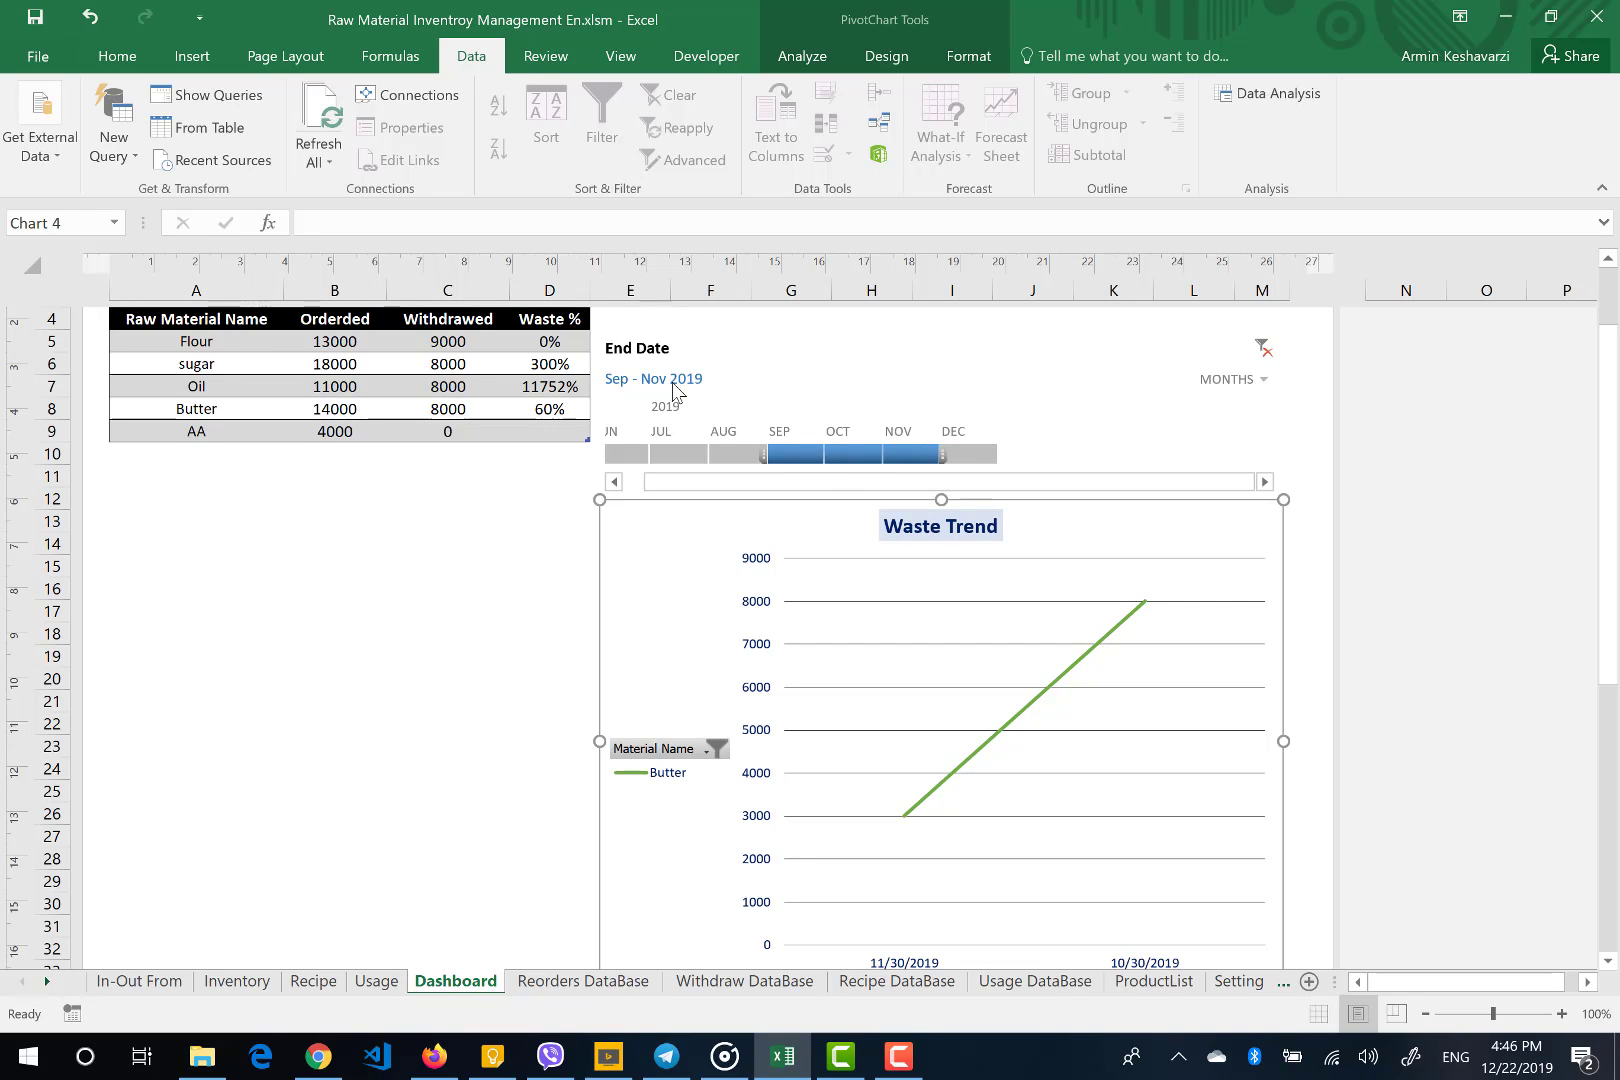
{"action": "scroll", "coordinate": [1103, 418], "scroll_direction": "up", "scroll_amount": 3}
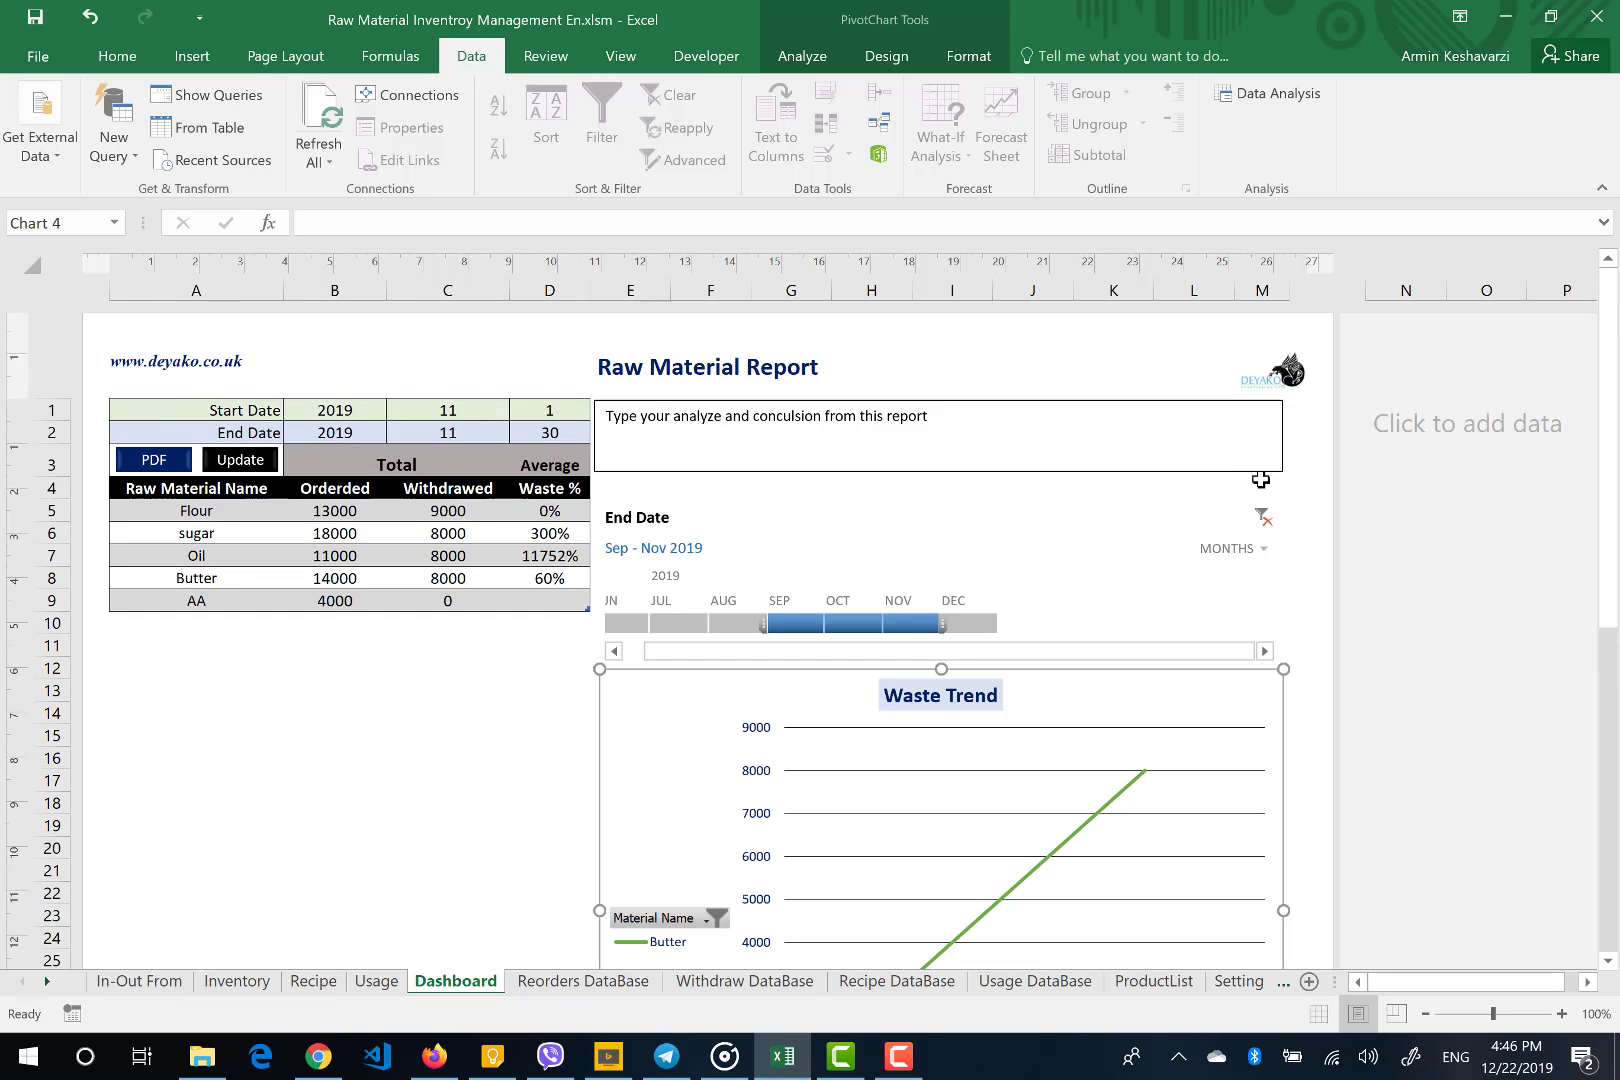
{"action": "left_click", "coordinate": [1261, 518]}
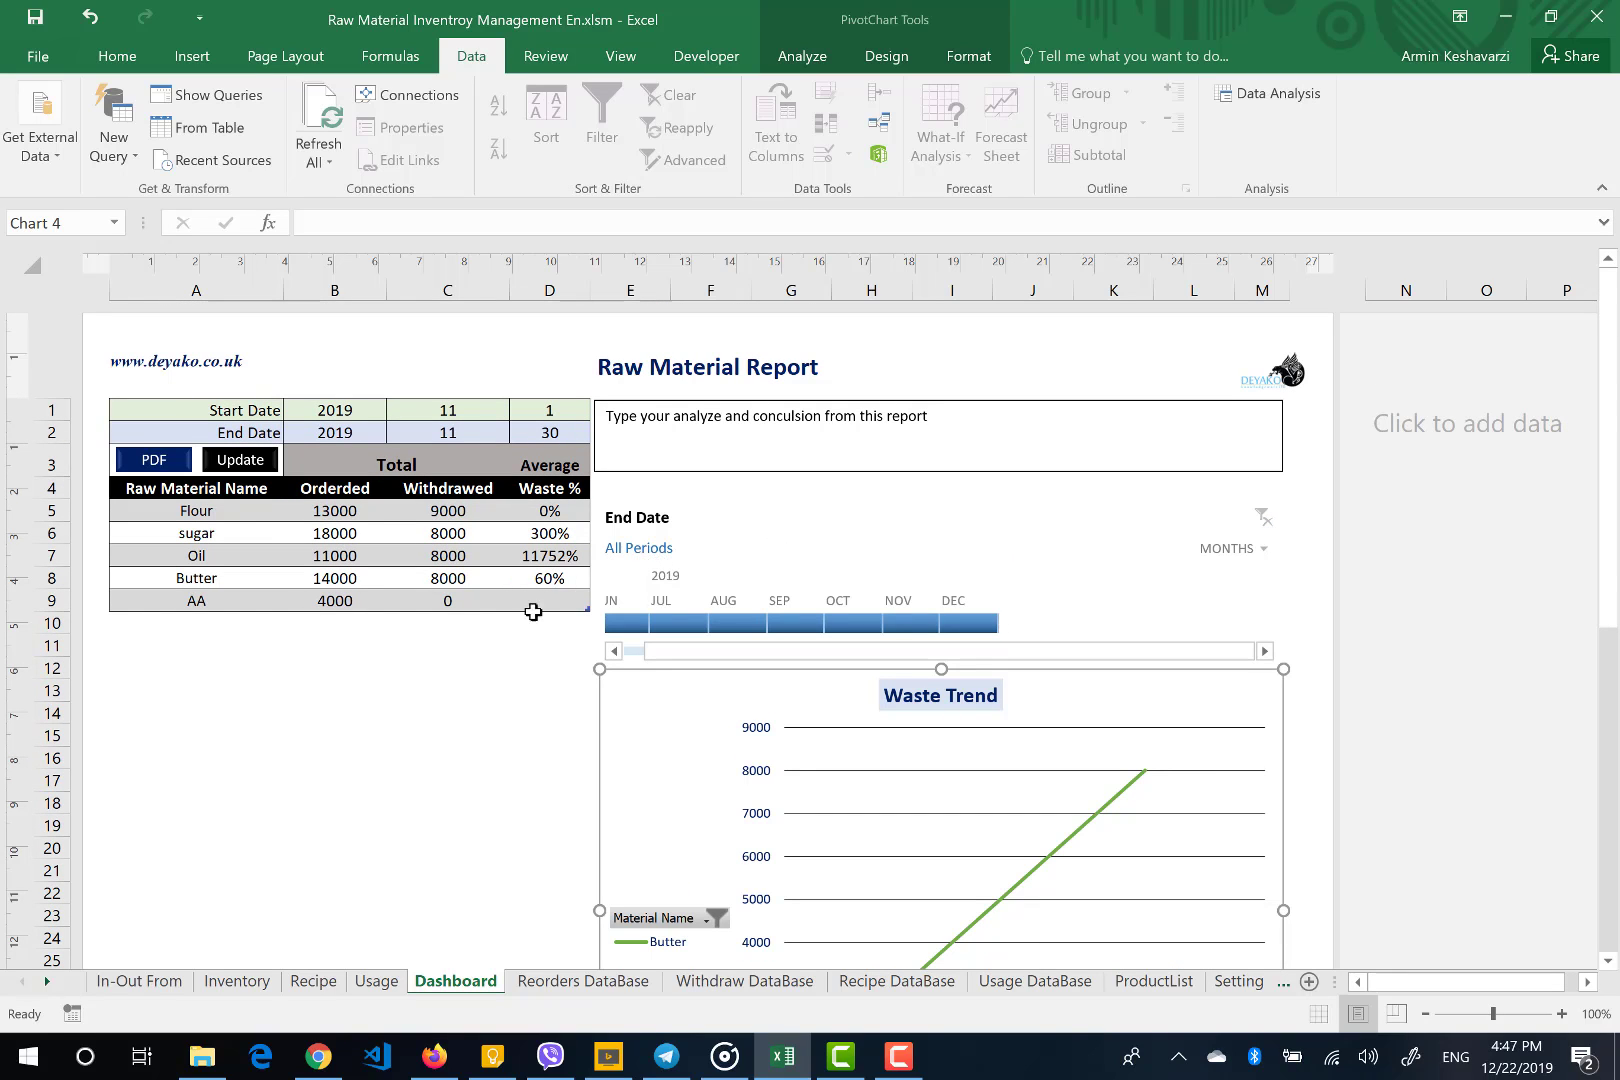
{"action": "left_click", "coordinate": [500, 688]}
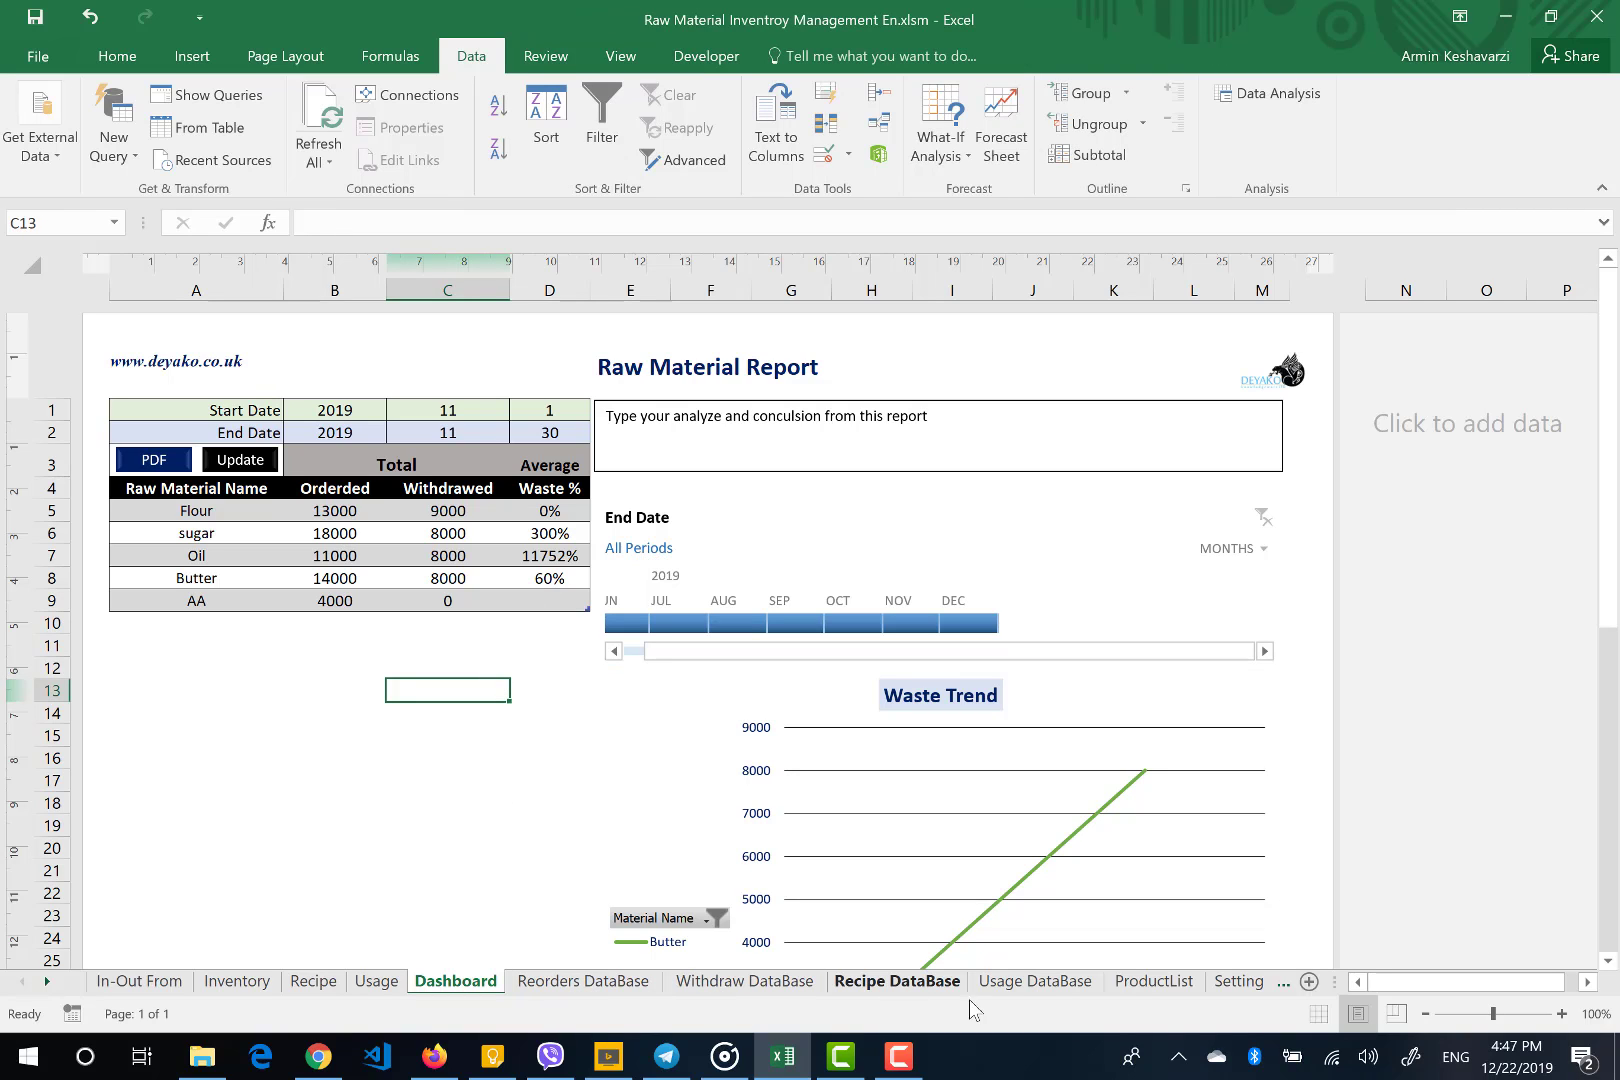
Look through the Withdraw, Recipe and Usage DataBase sheets and the ProductList sheet
{"action": "left_click", "coordinate": [577, 983]}
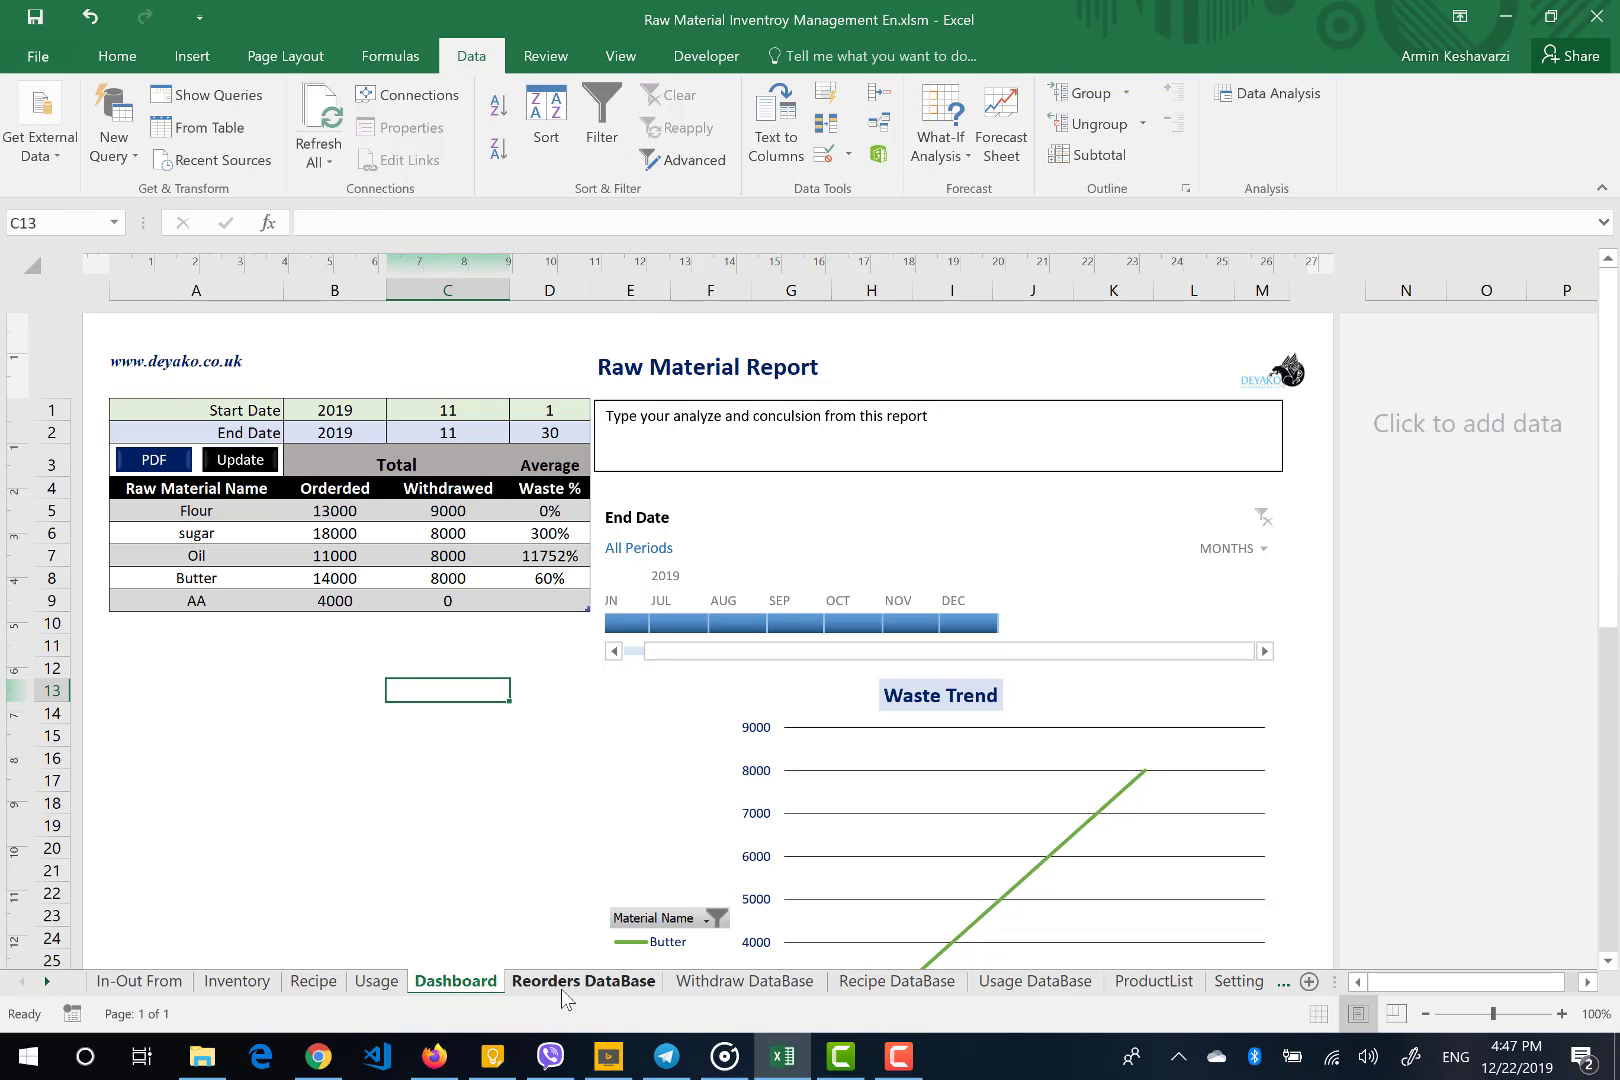
{"action": "left_click", "coordinate": [757, 983]}
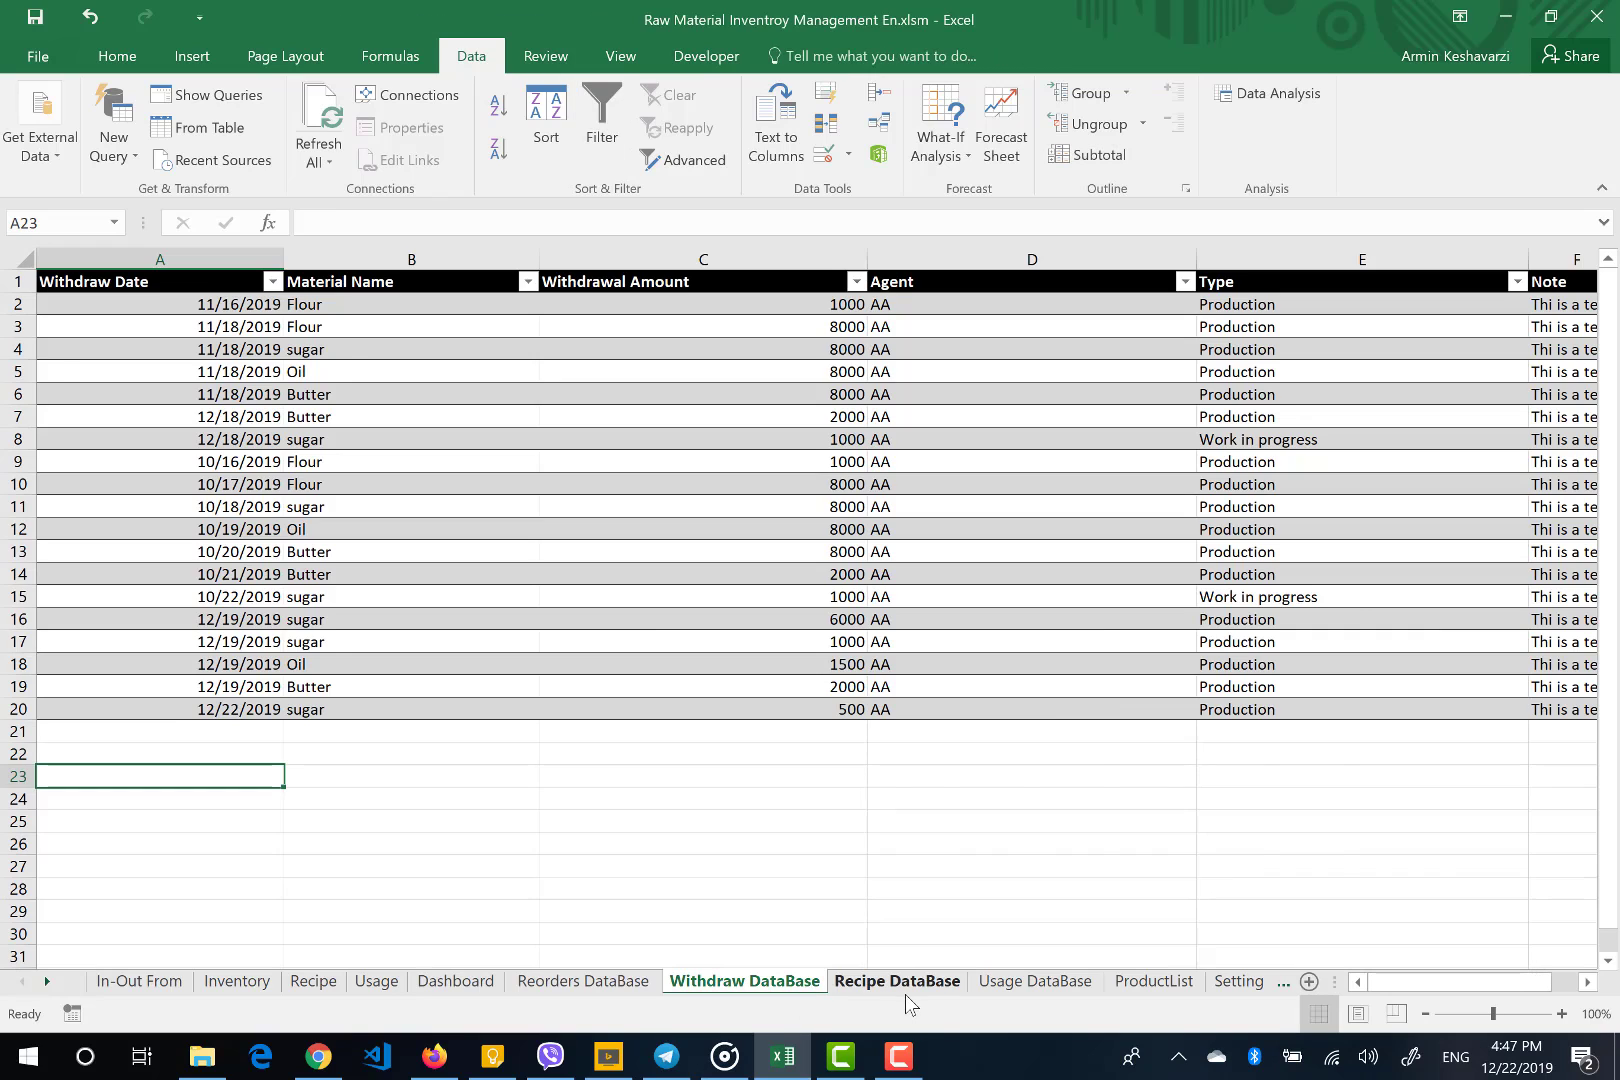
{"action": "left_click", "coordinate": [905, 983]}
{"action": "left_click", "coordinate": [1035, 983]}
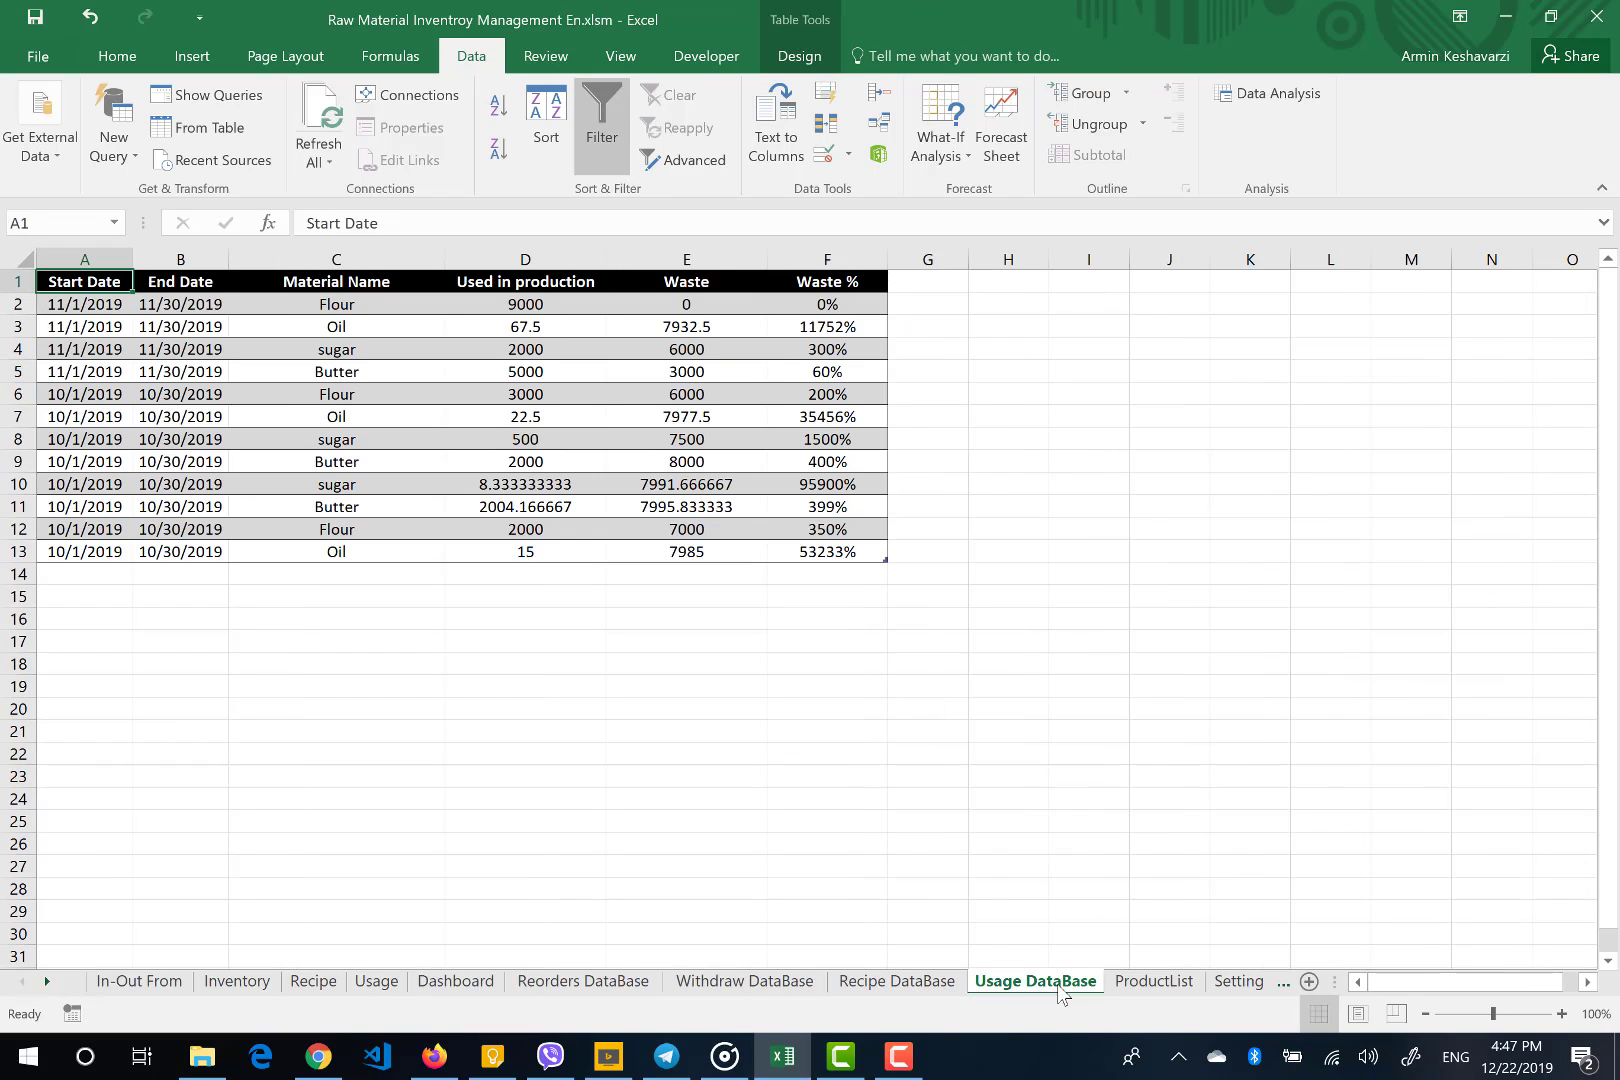
{"action": "left_click", "coordinate": [1152, 983]}
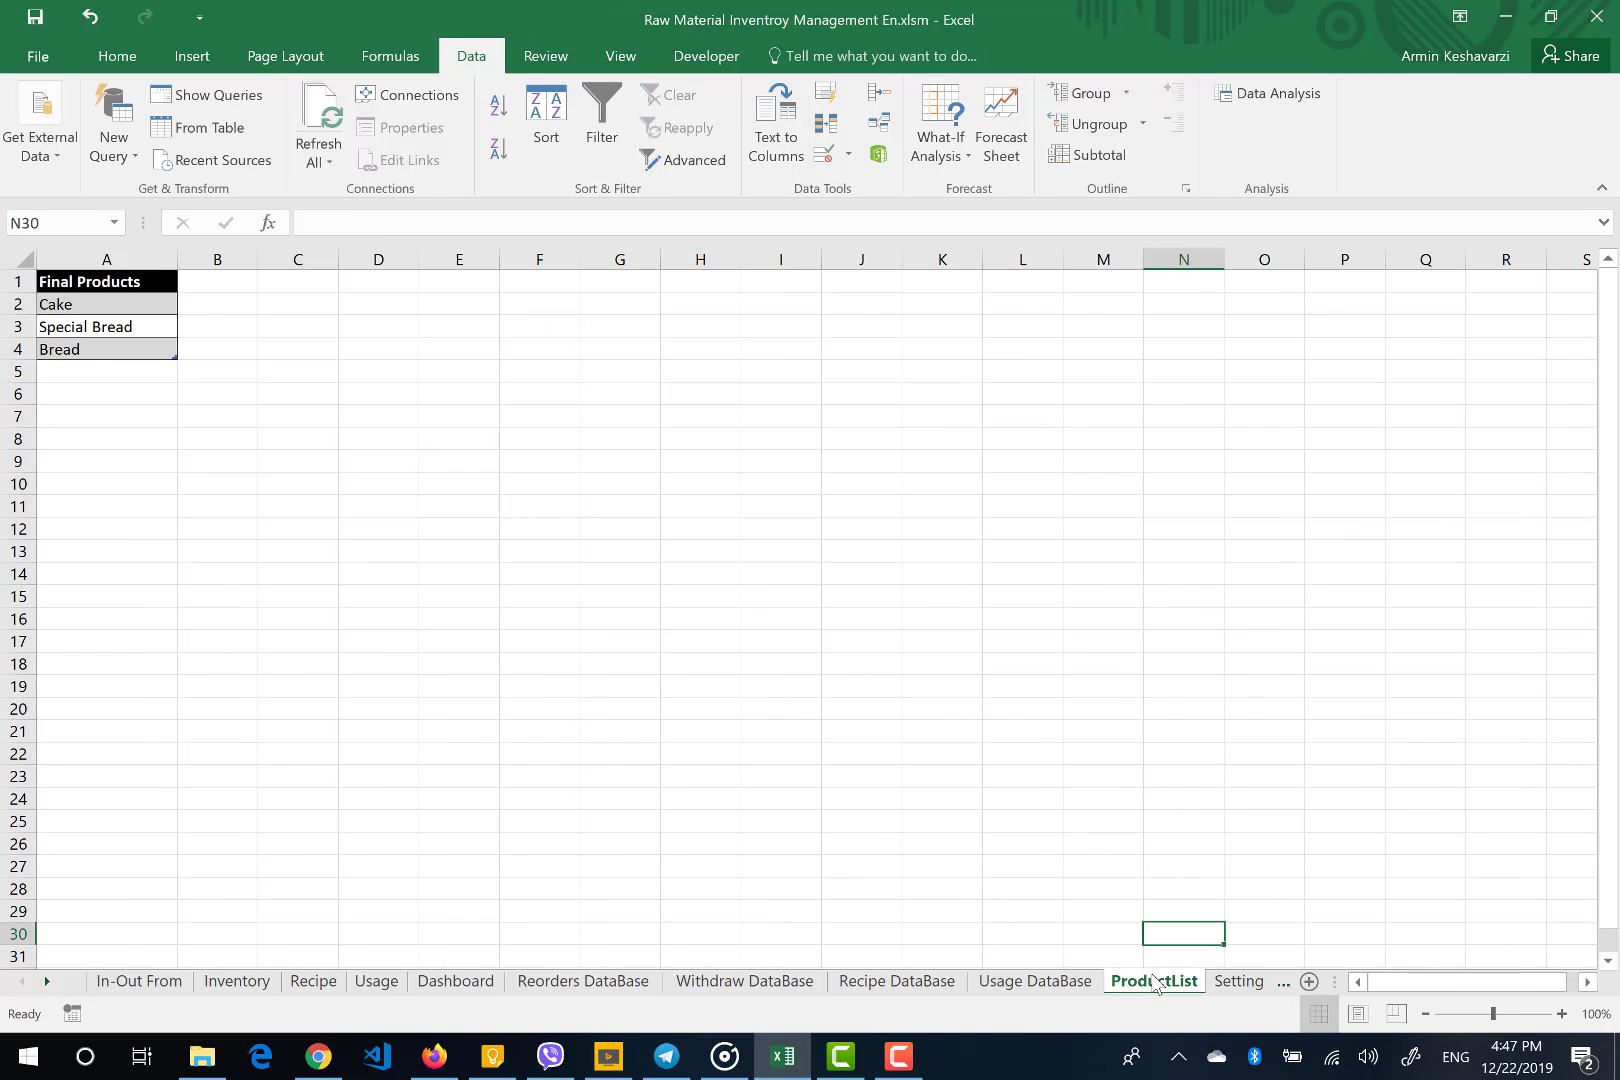
Start saving the databases from the Setting sheet and cancel the folder selection
{"action": "left_click", "coordinate": [1238, 983]}
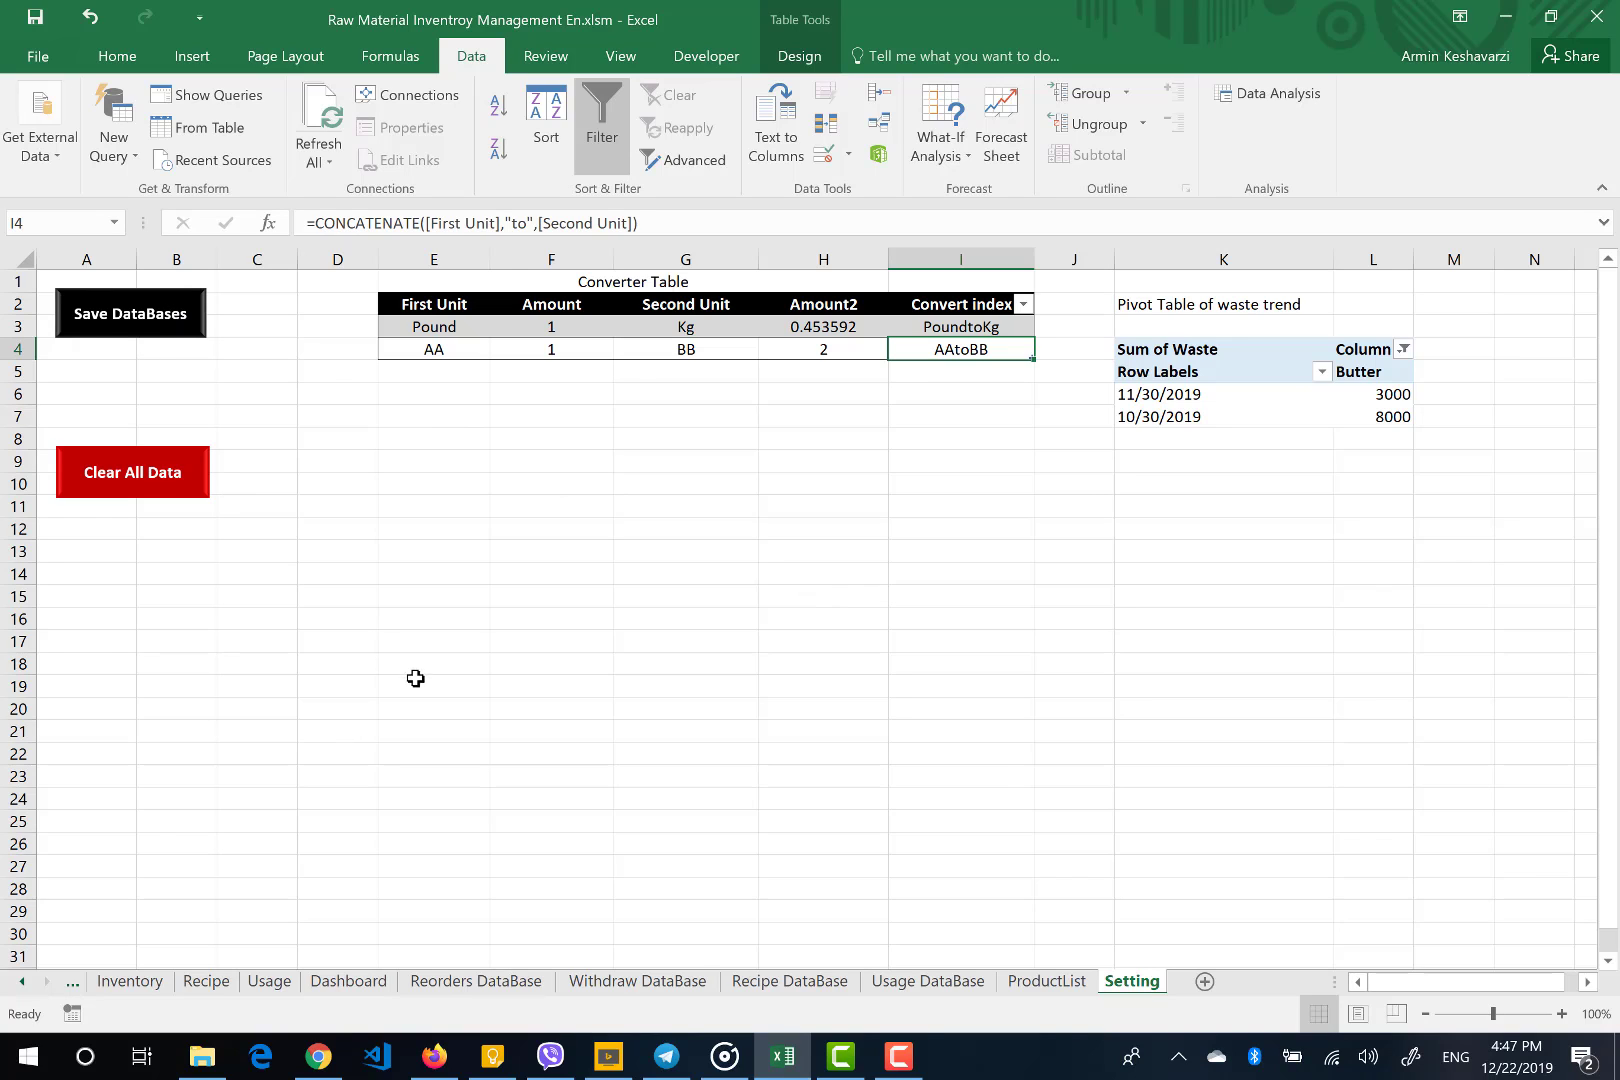
{"action": "left_click", "coordinate": [181, 316]}
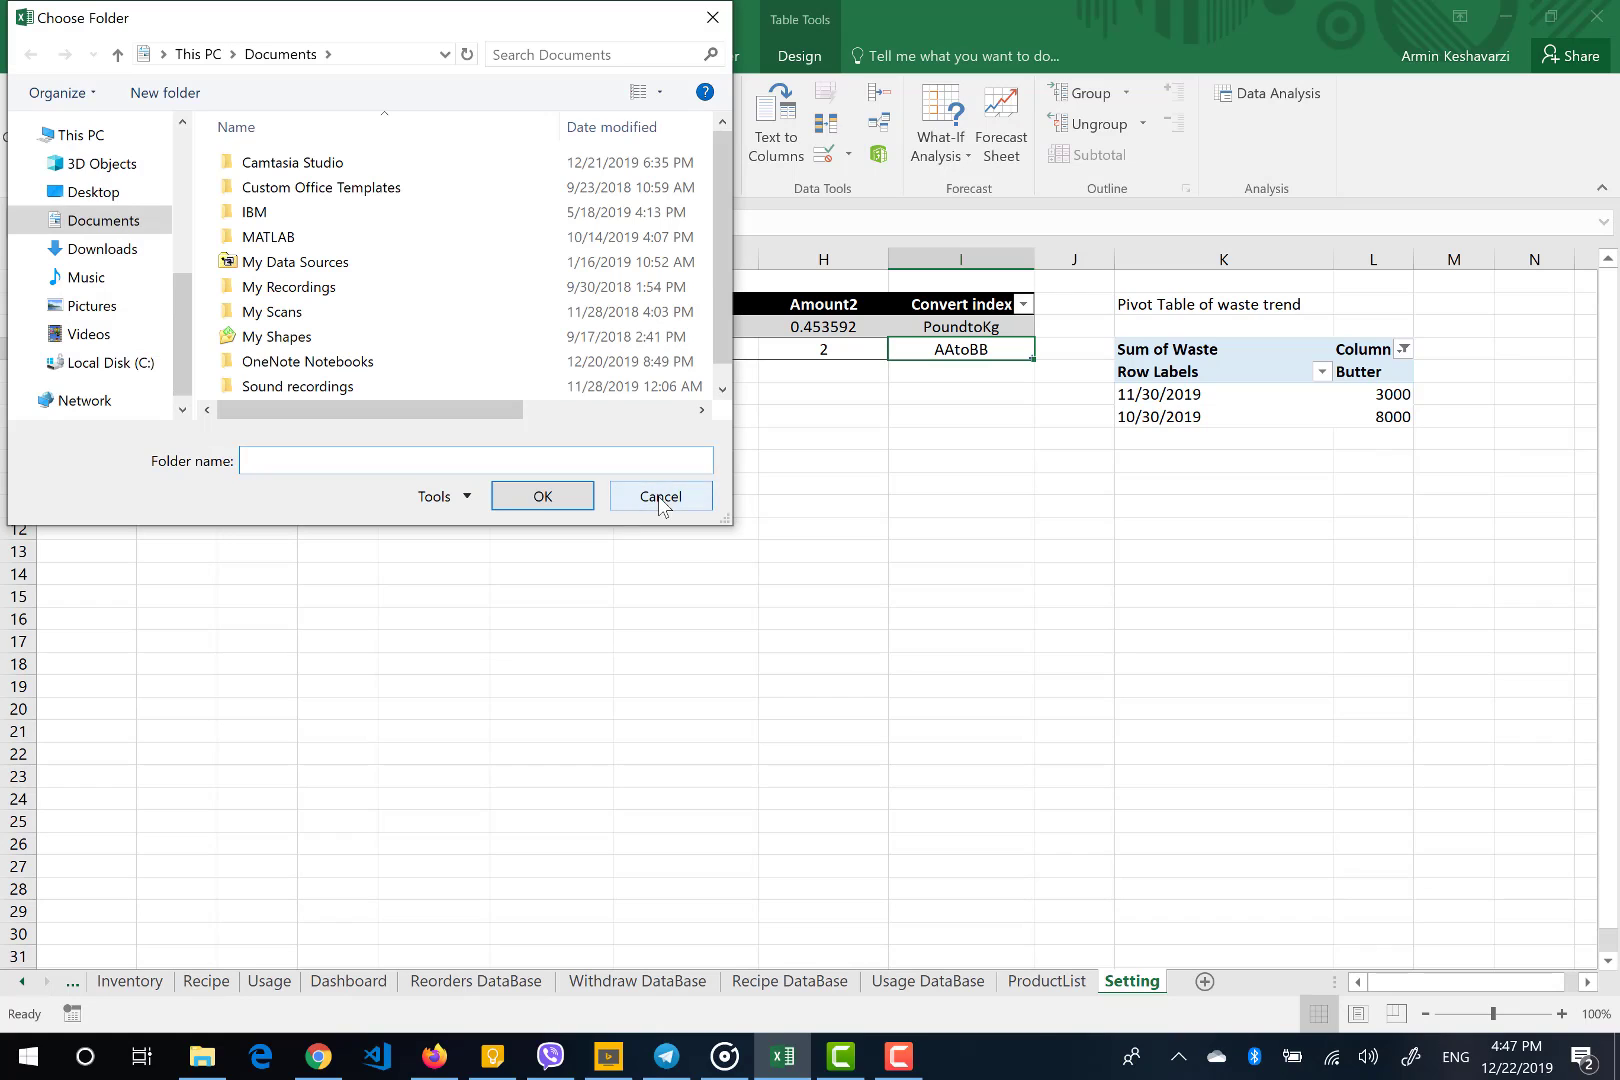
{"action": "left_click", "coordinate": [659, 500]}
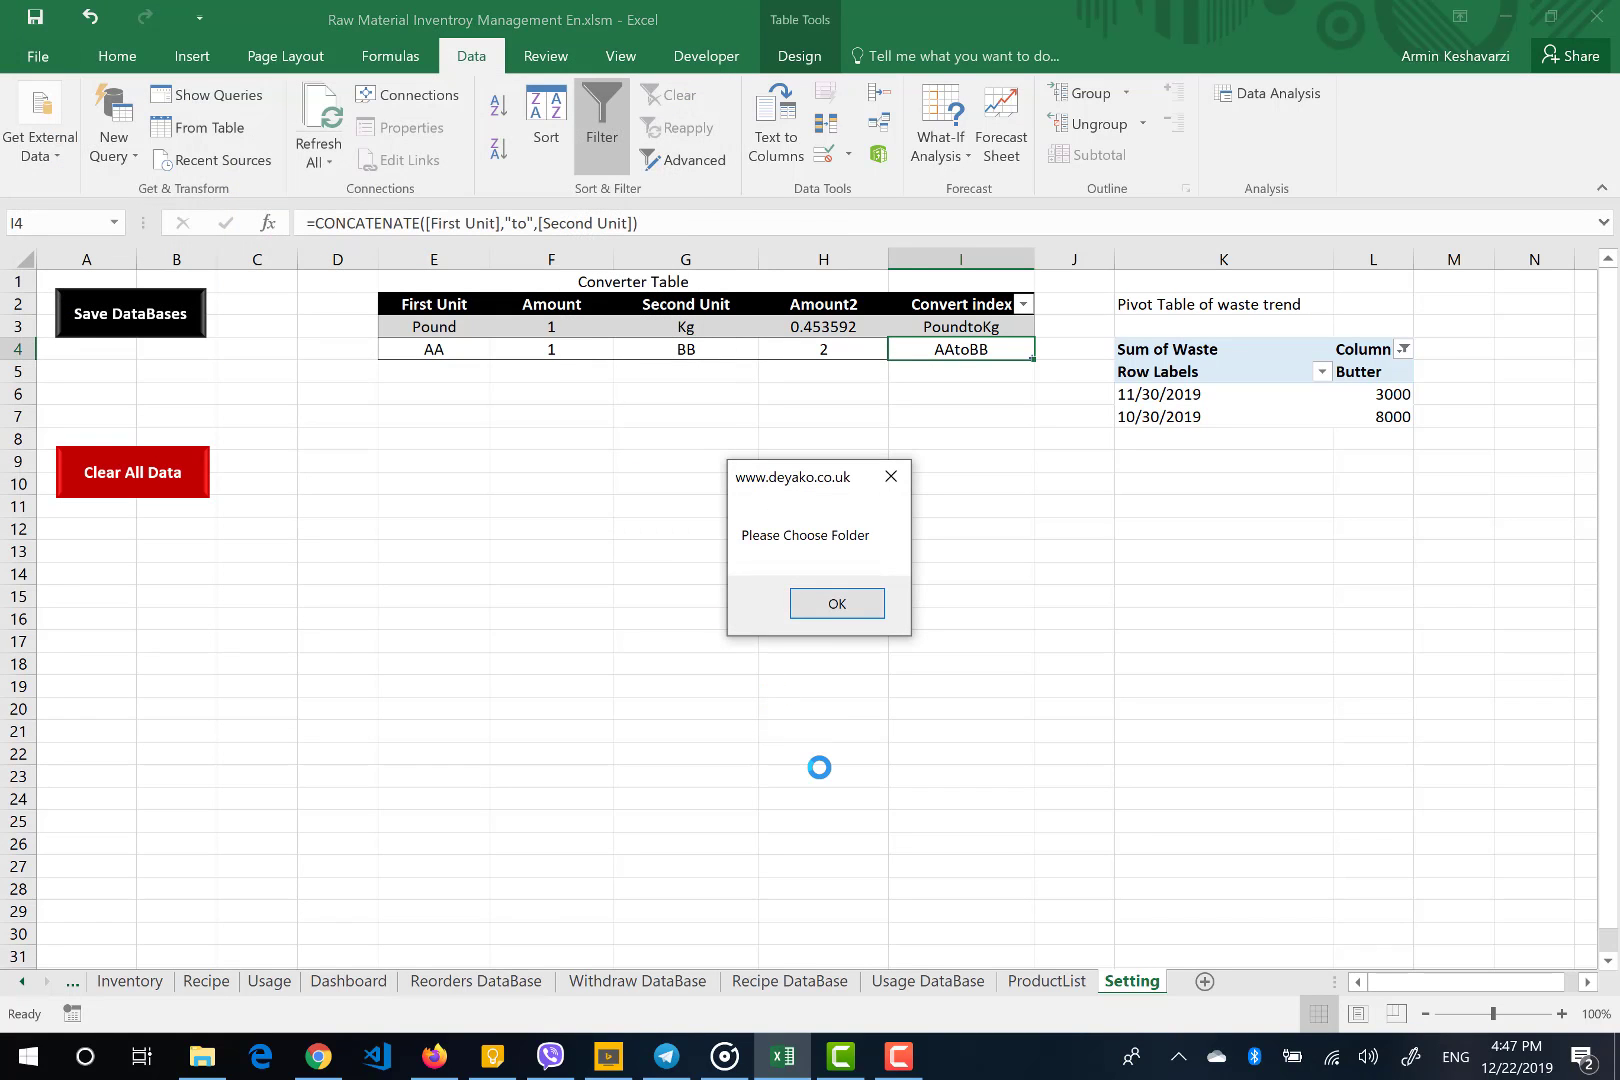
{"action": "left_click", "coordinate": [852, 613]}
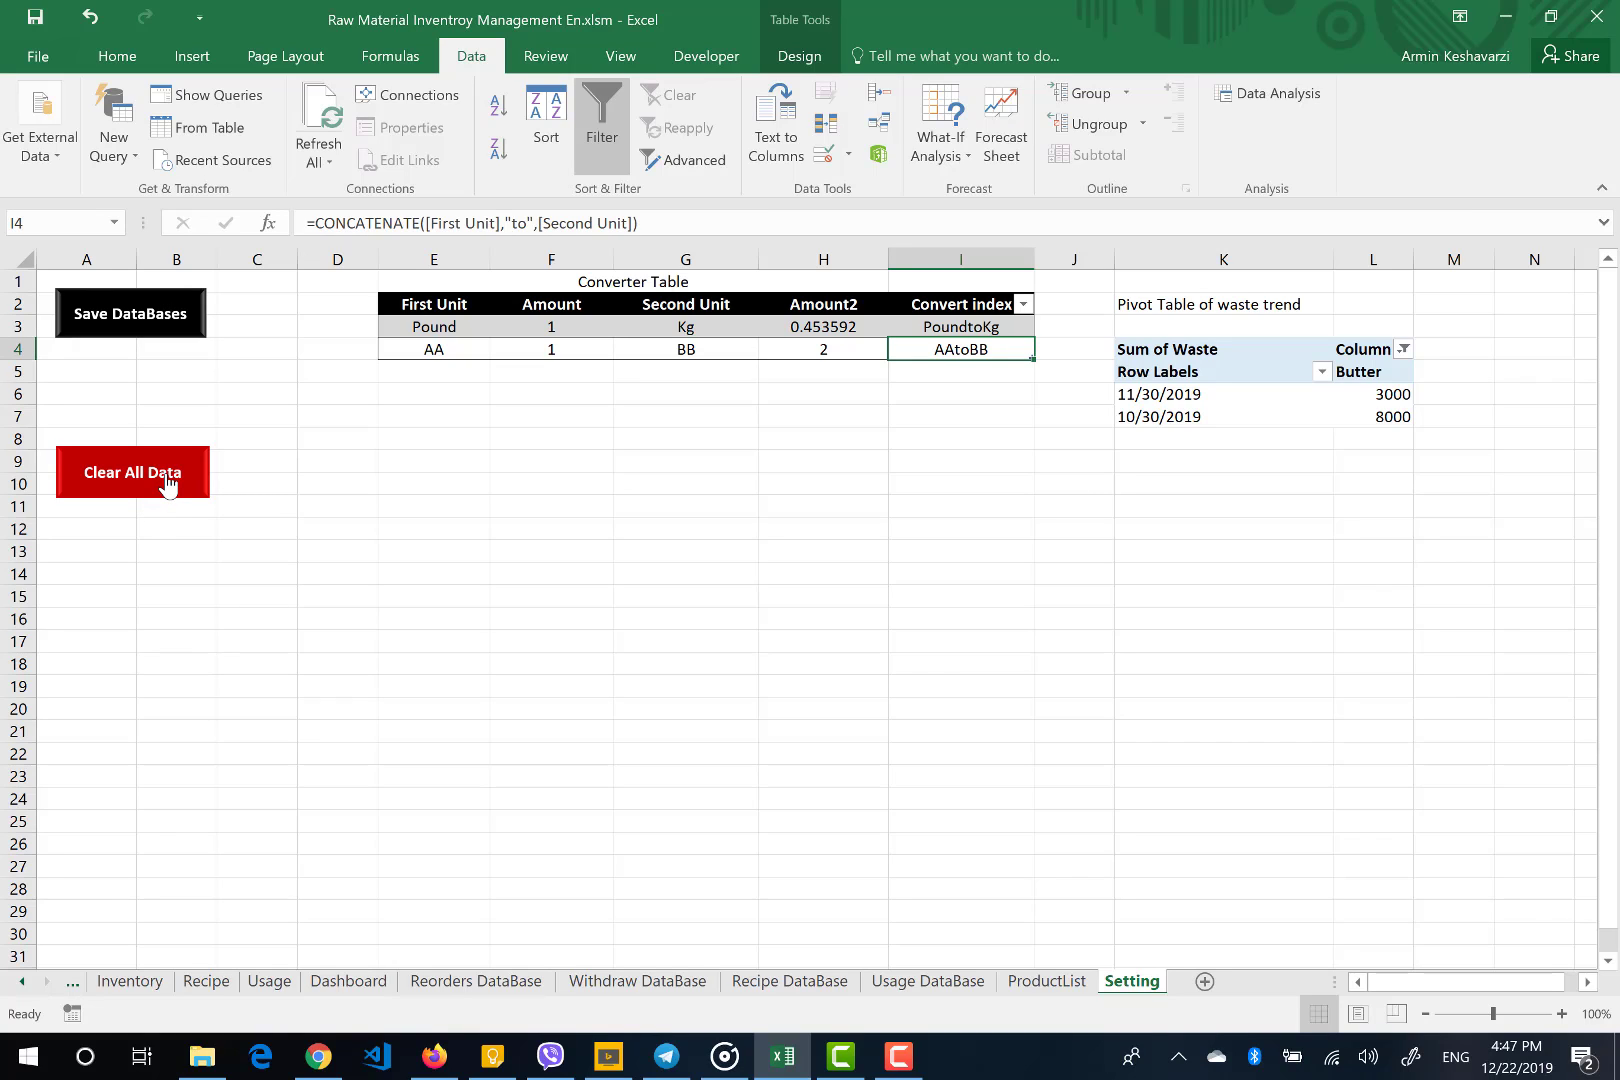
Review the Usage and Recipe DataBase sheets and clear all workbook data from the Setting sheet, confirming the deletion
{"action": "left_click", "coordinate": [905, 985]}
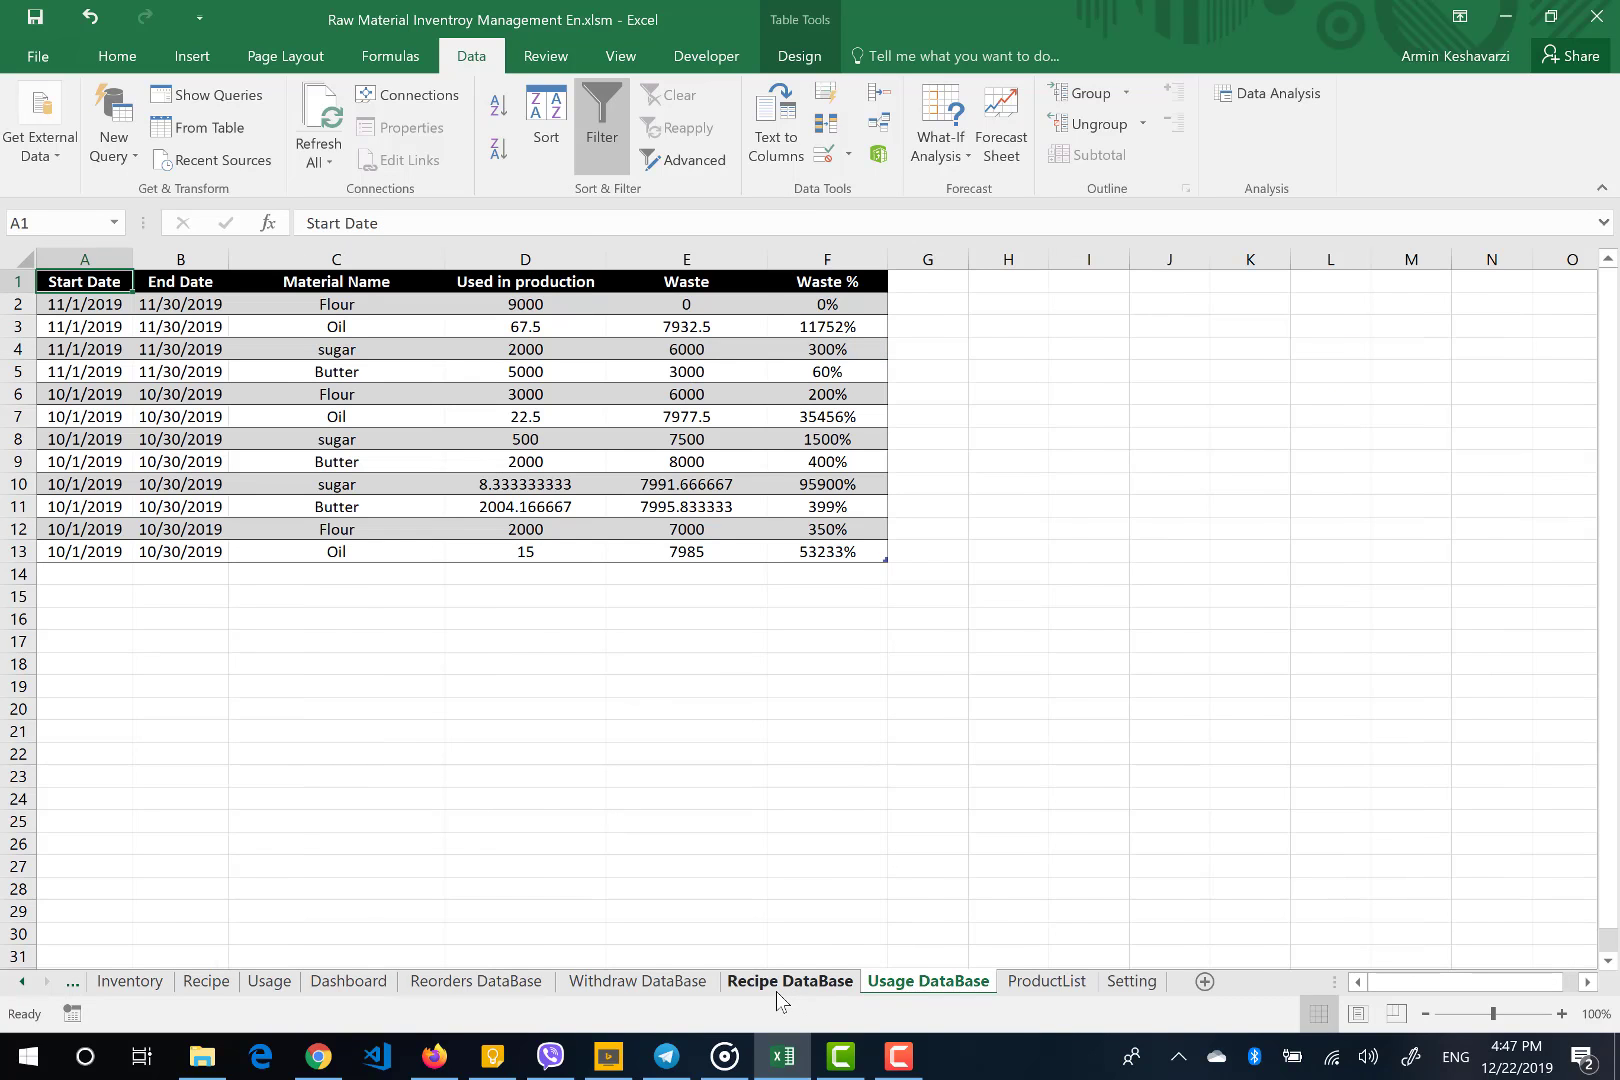
{"action": "left_click", "coordinate": [778, 994]}
{"action": "left_click", "coordinate": [1132, 981]}
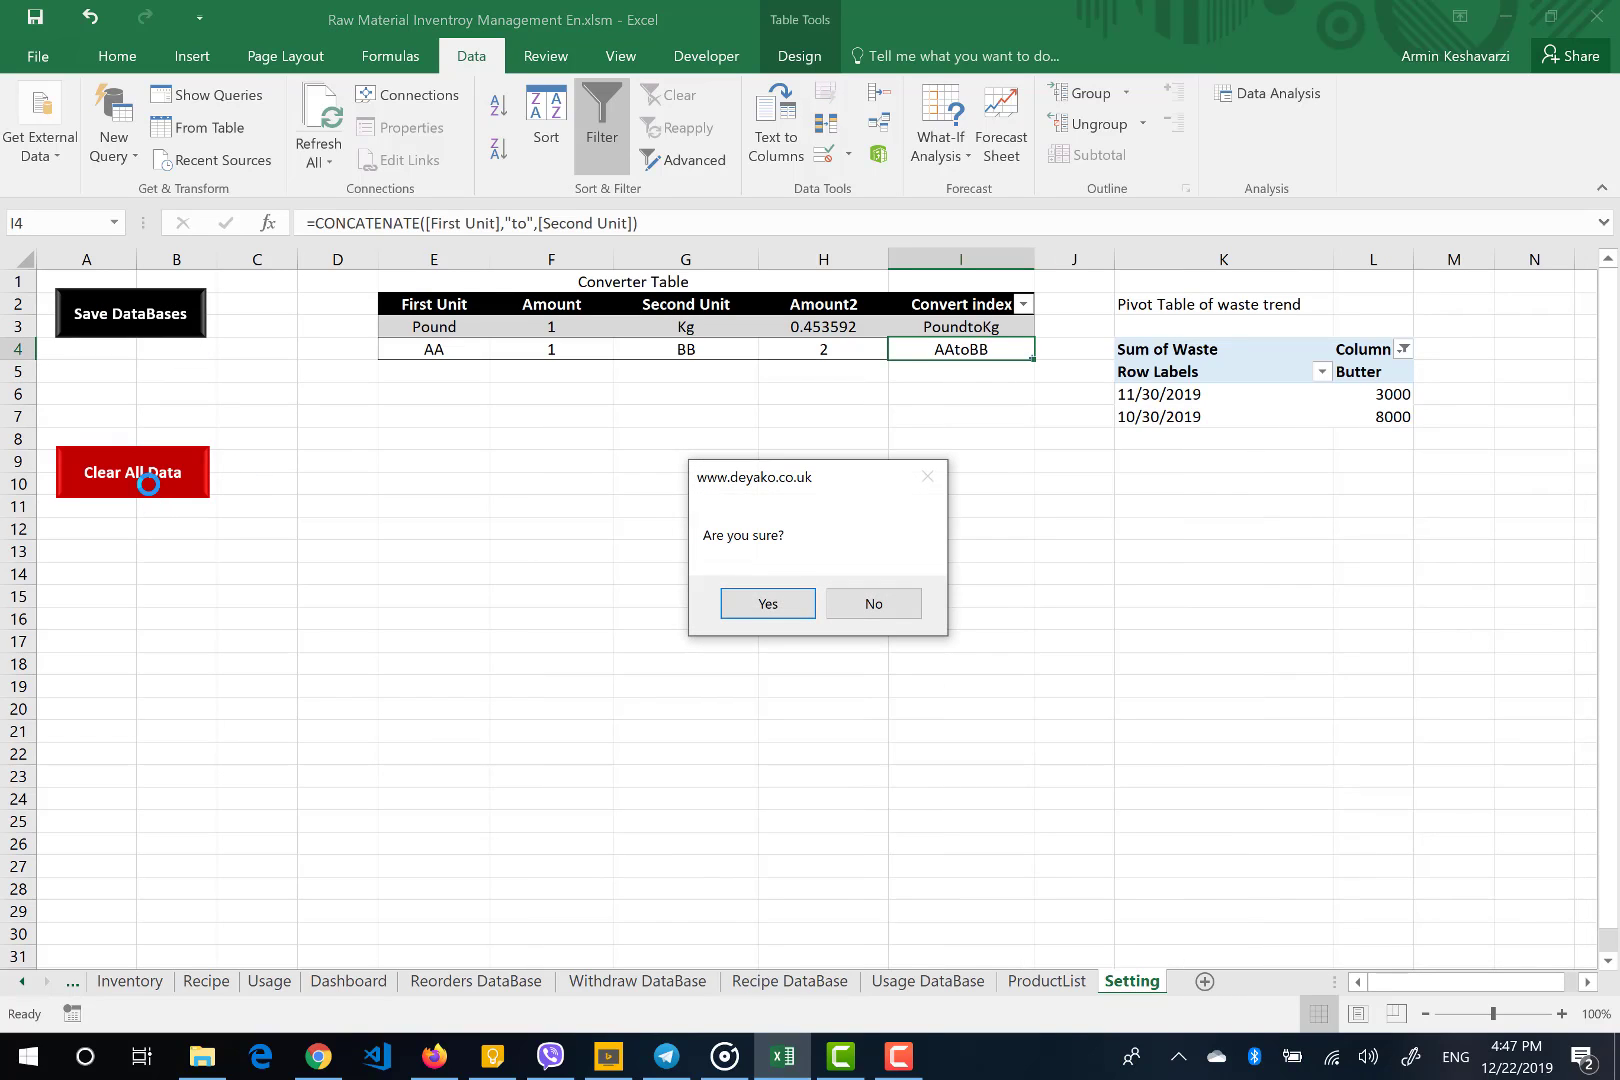
{"action": "left_click", "coordinate": [765, 605]}
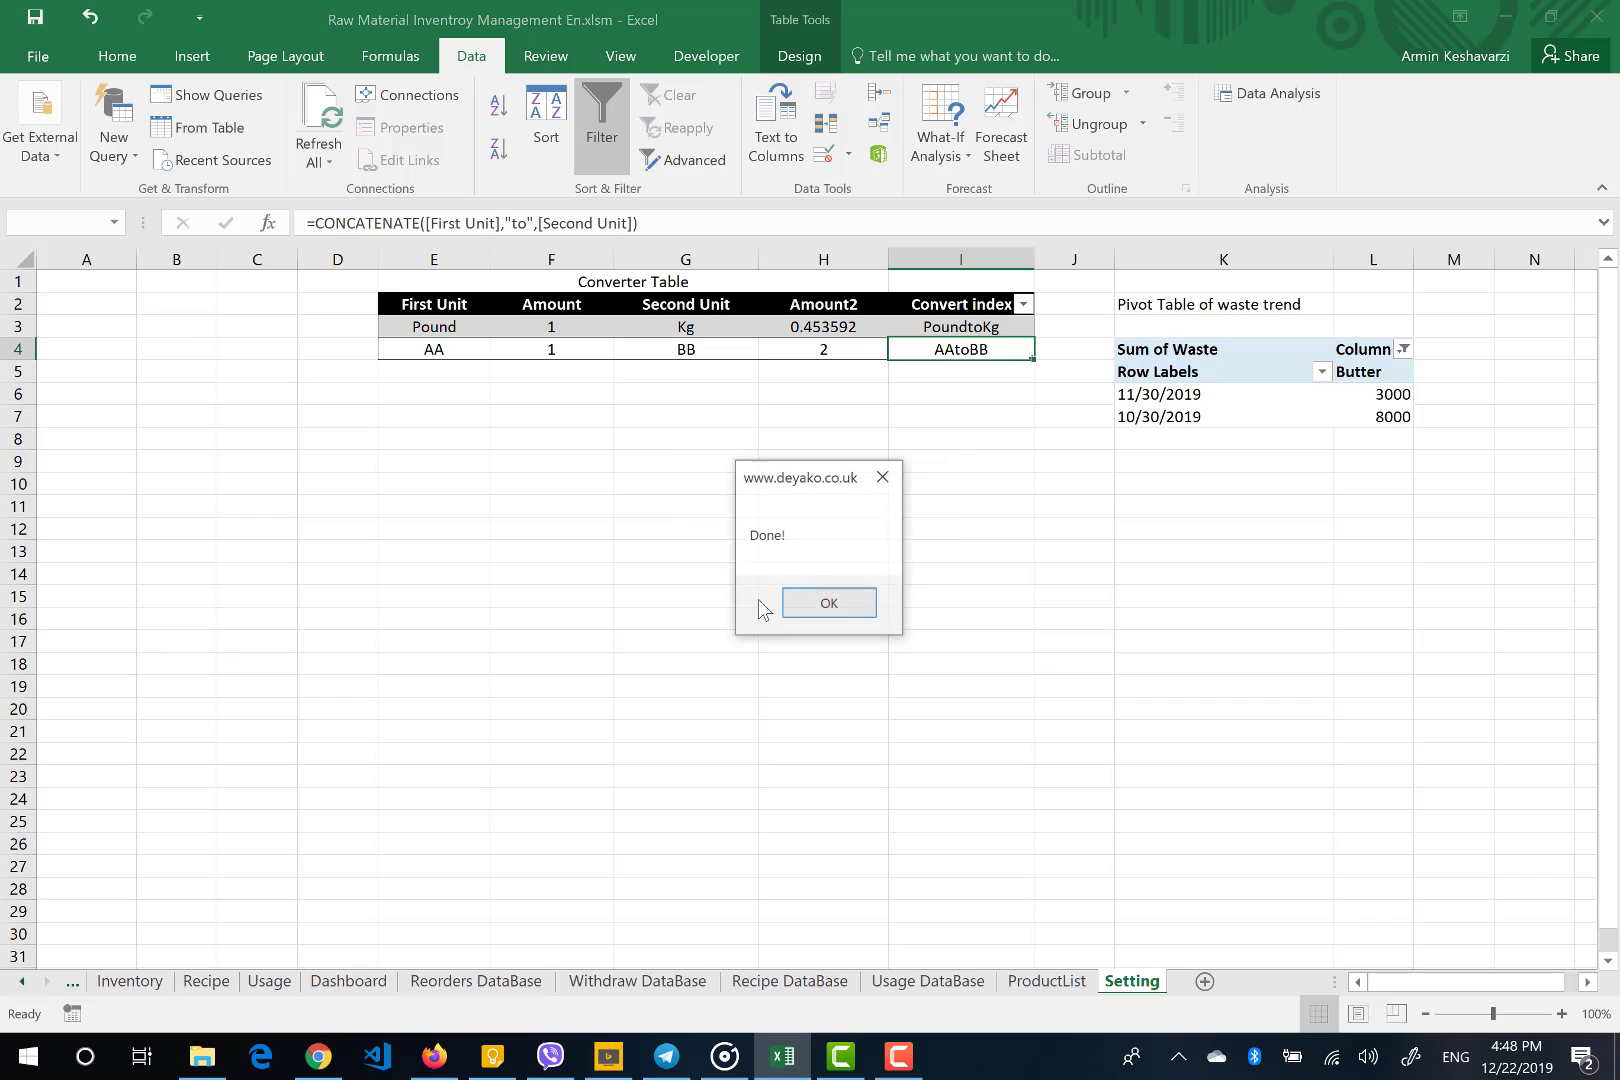
{"action": "left_click", "coordinate": [830, 603]}
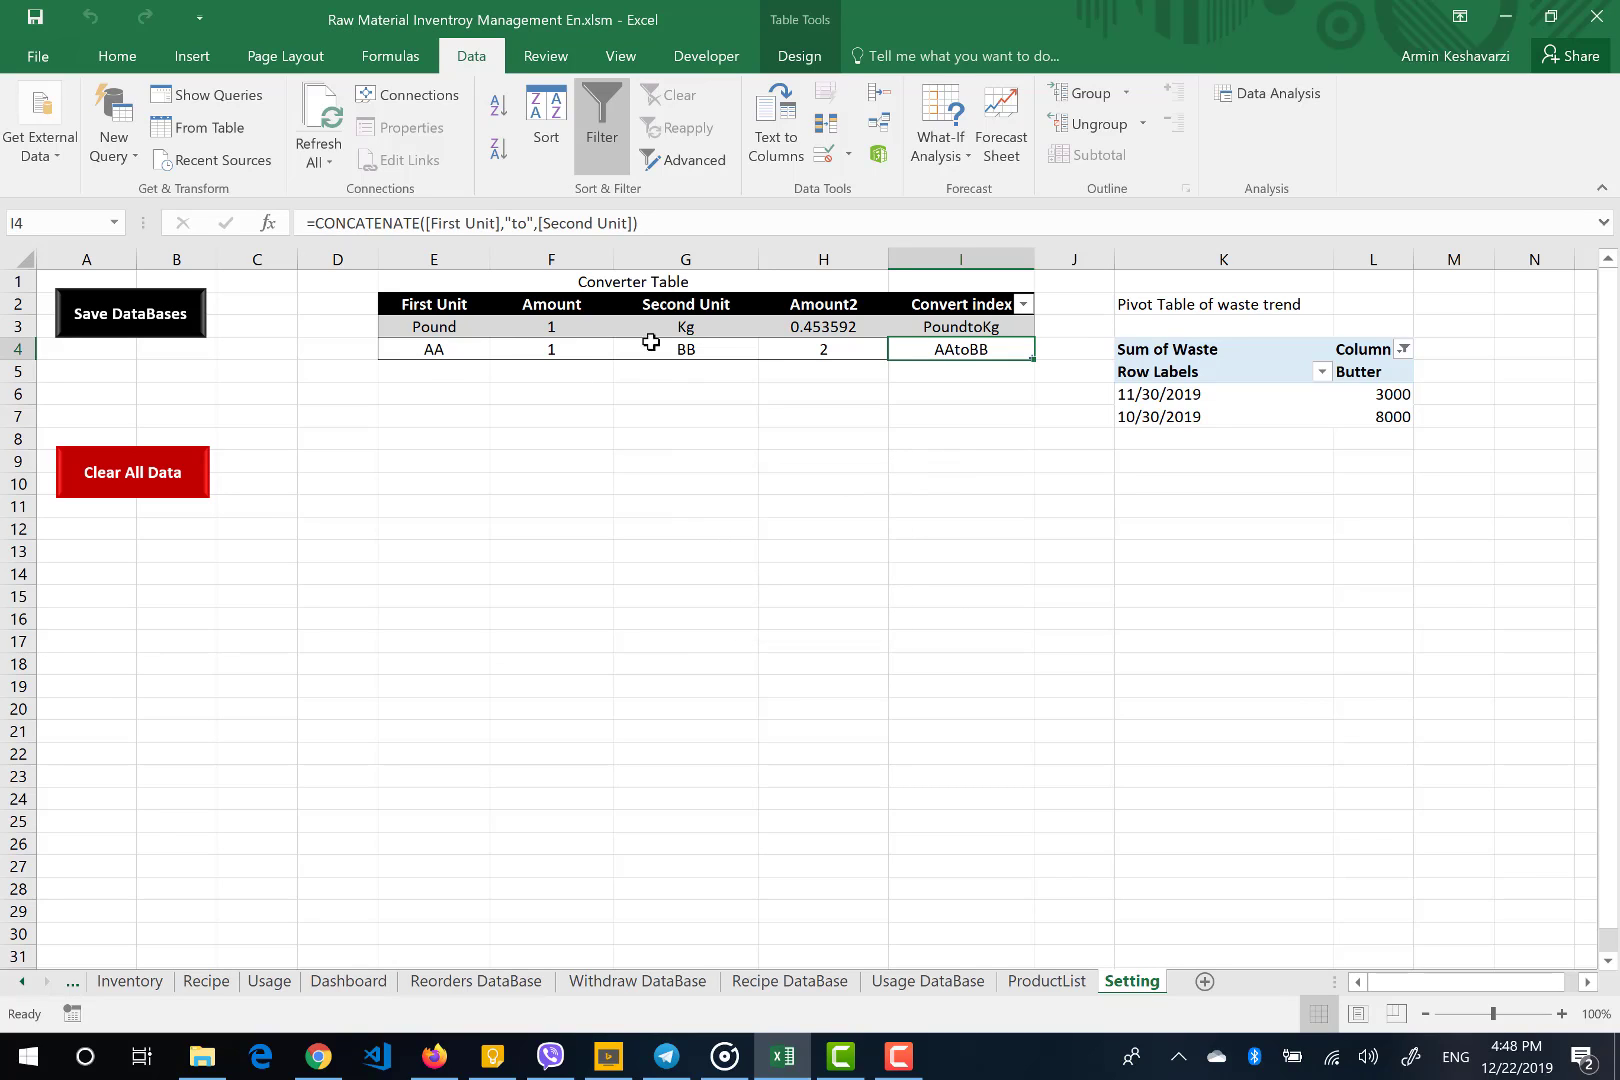
Check the ProductList, Usage, Recipe, Withdraw and Reorders databases, the Dashboard and the Inventory sheet for remaining data
{"action": "left_click", "coordinate": [1050, 981]}
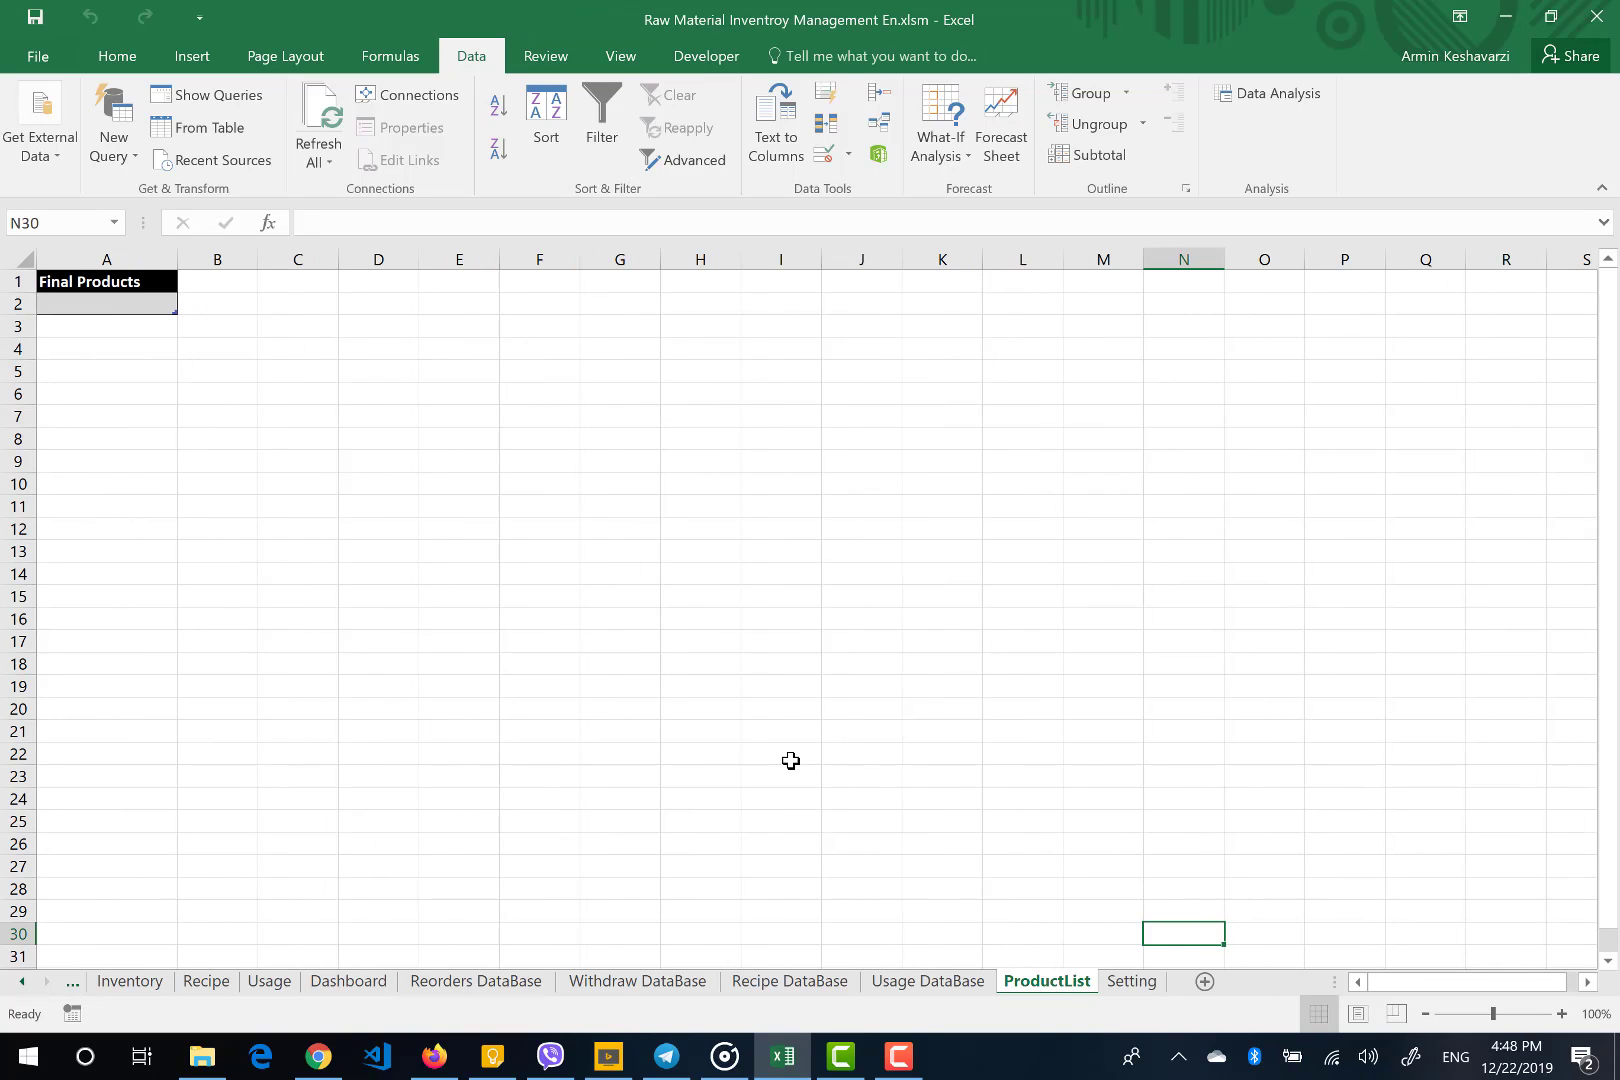
{"action": "left_click", "coordinate": [972, 987]}
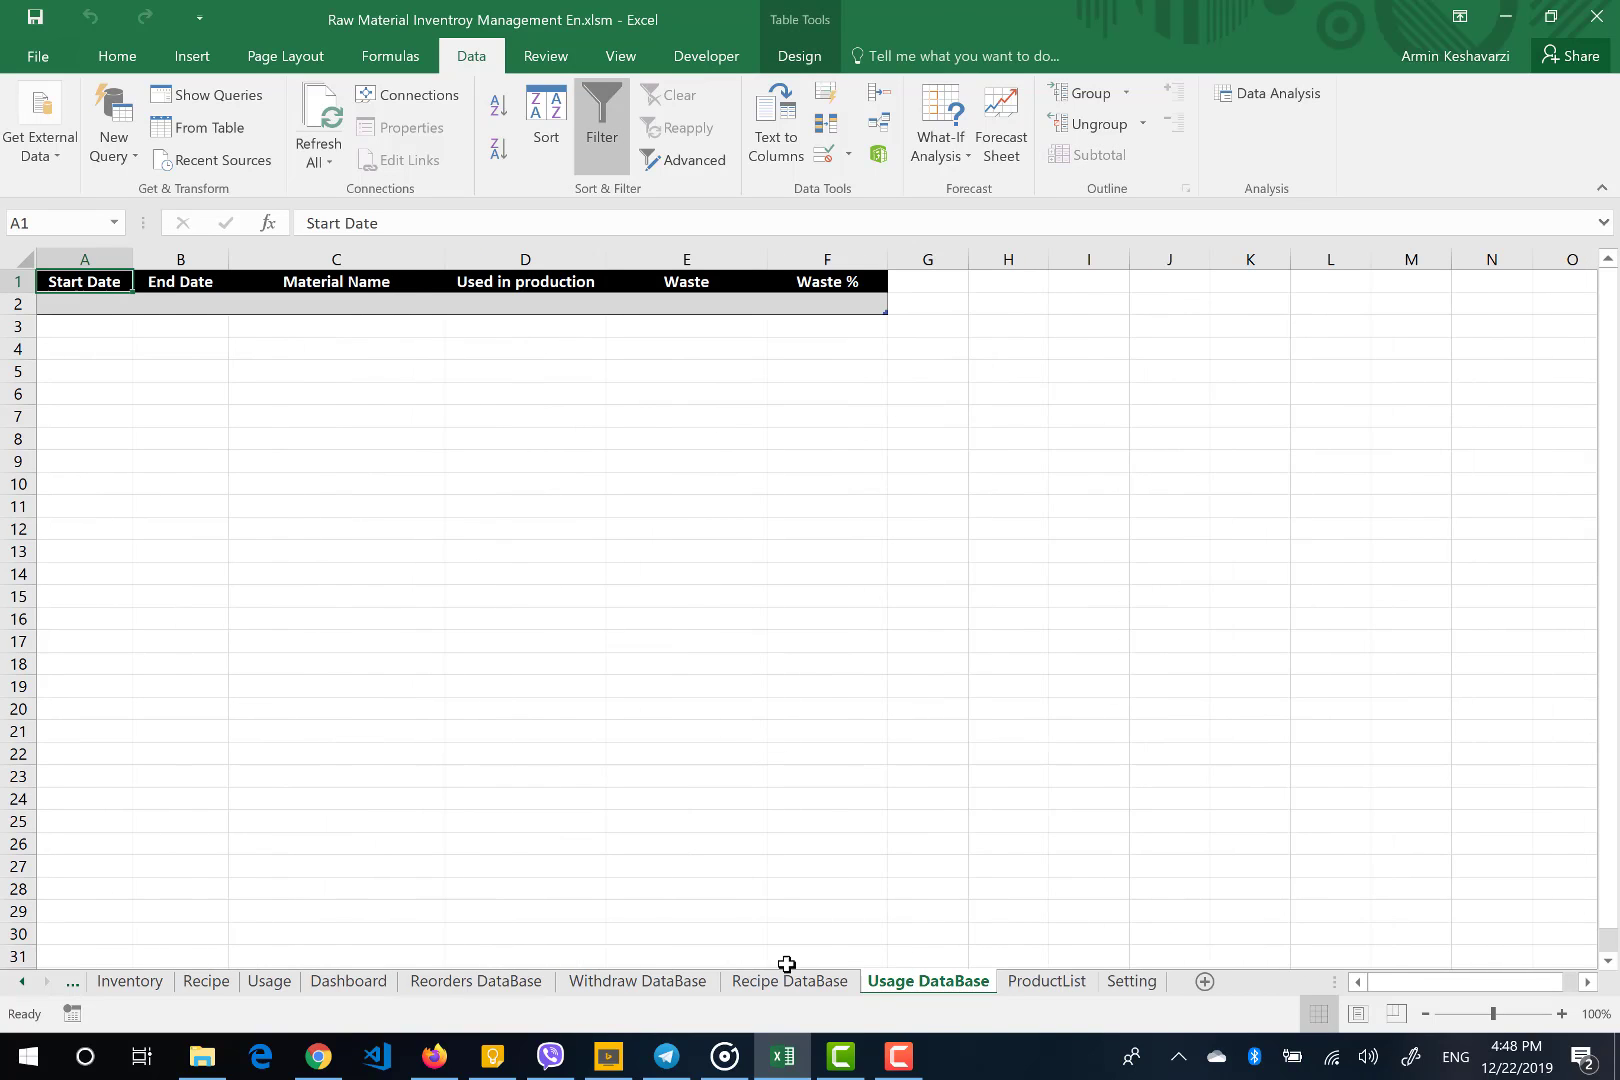
{"action": "left_click", "coordinate": [790, 981]}
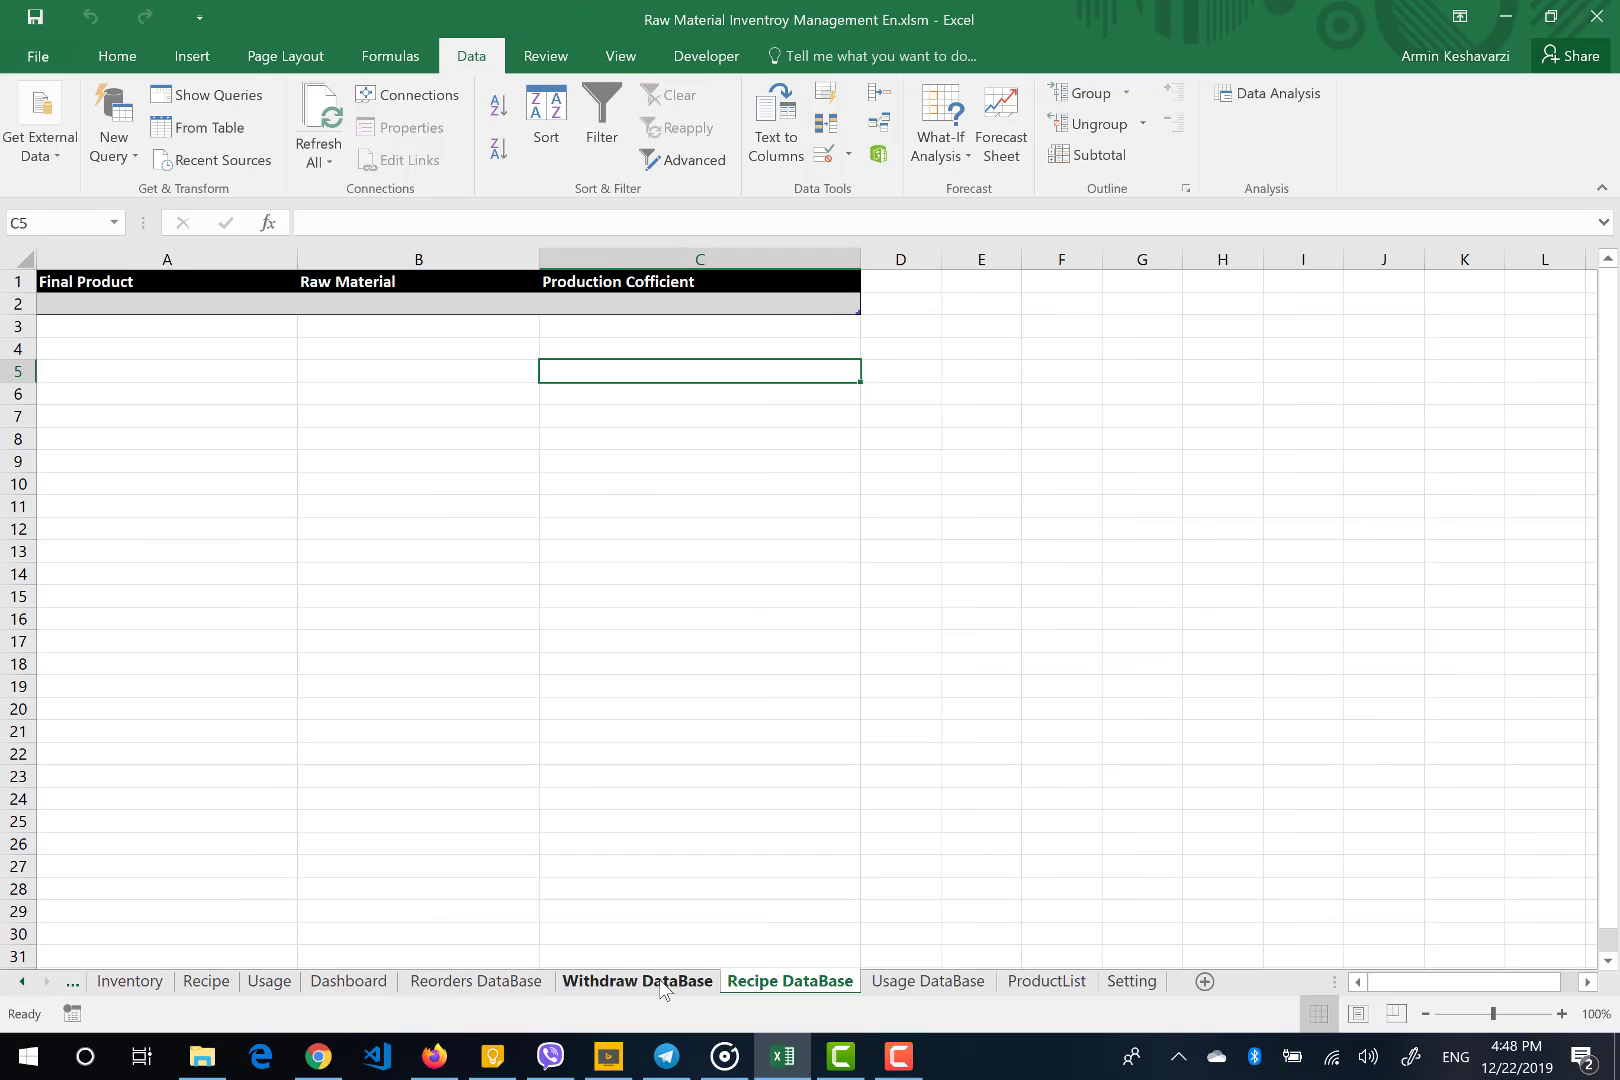
{"action": "left_click", "coordinate": [659, 980]}
{"action": "left_click", "coordinate": [410, 983]}
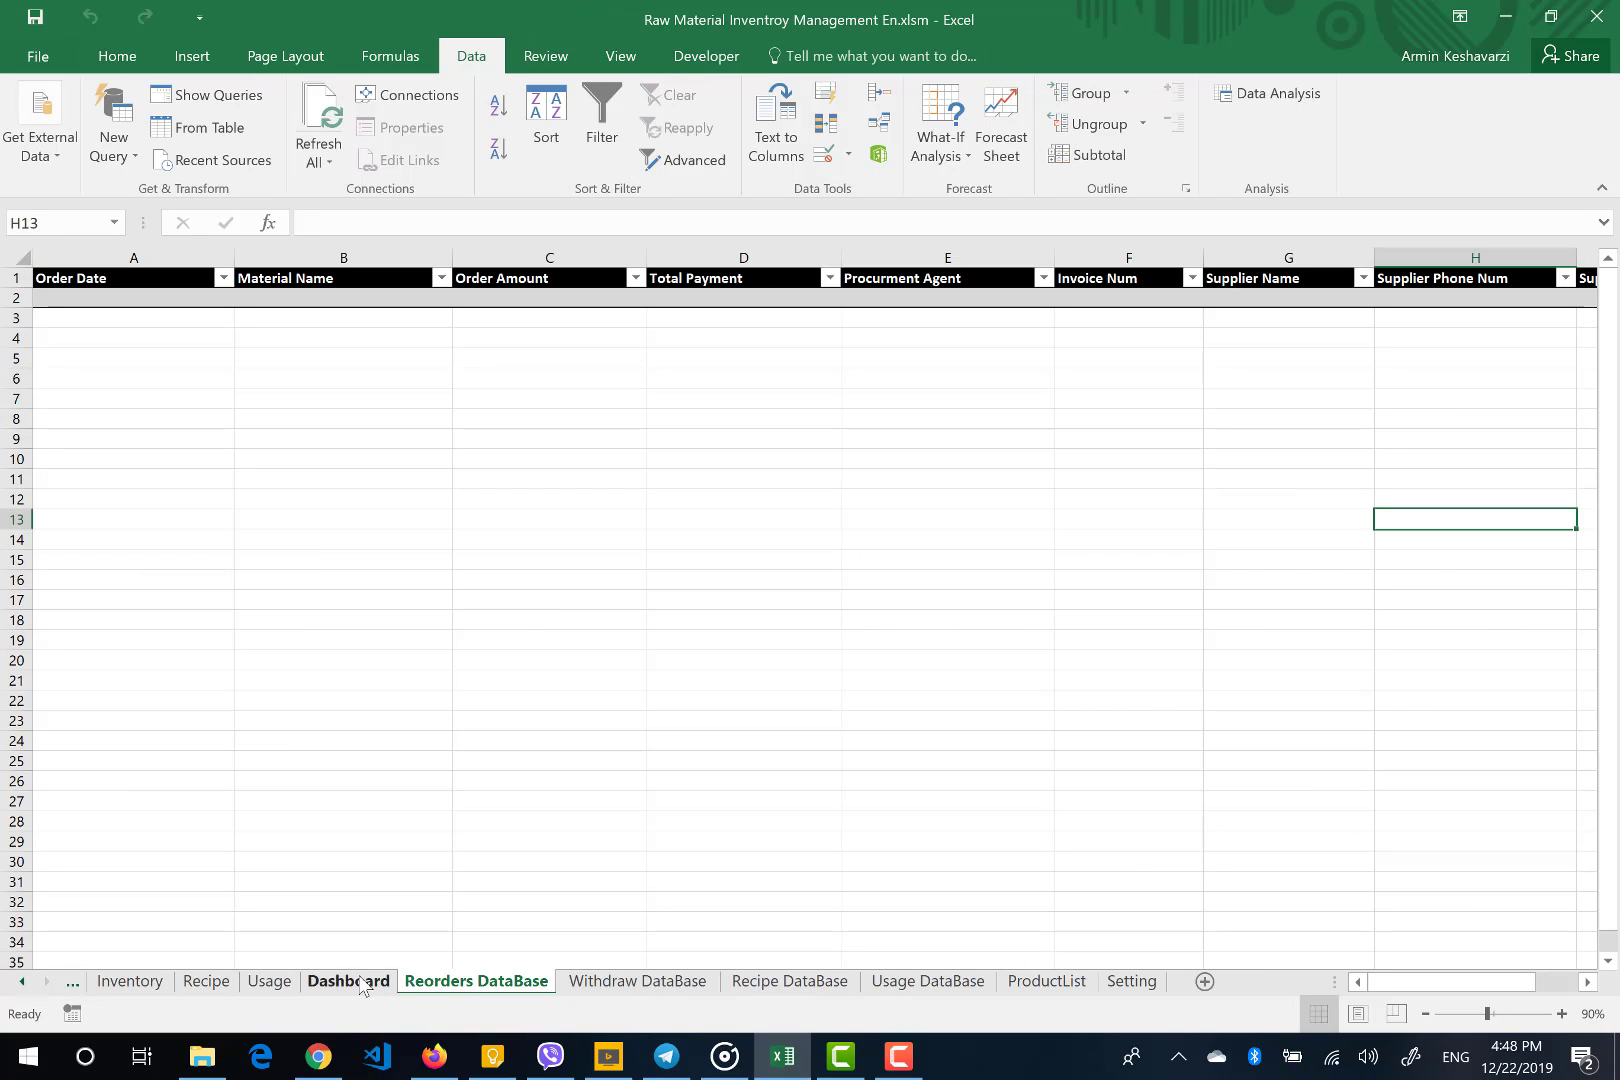
{"action": "left_click", "coordinate": [352, 981]}
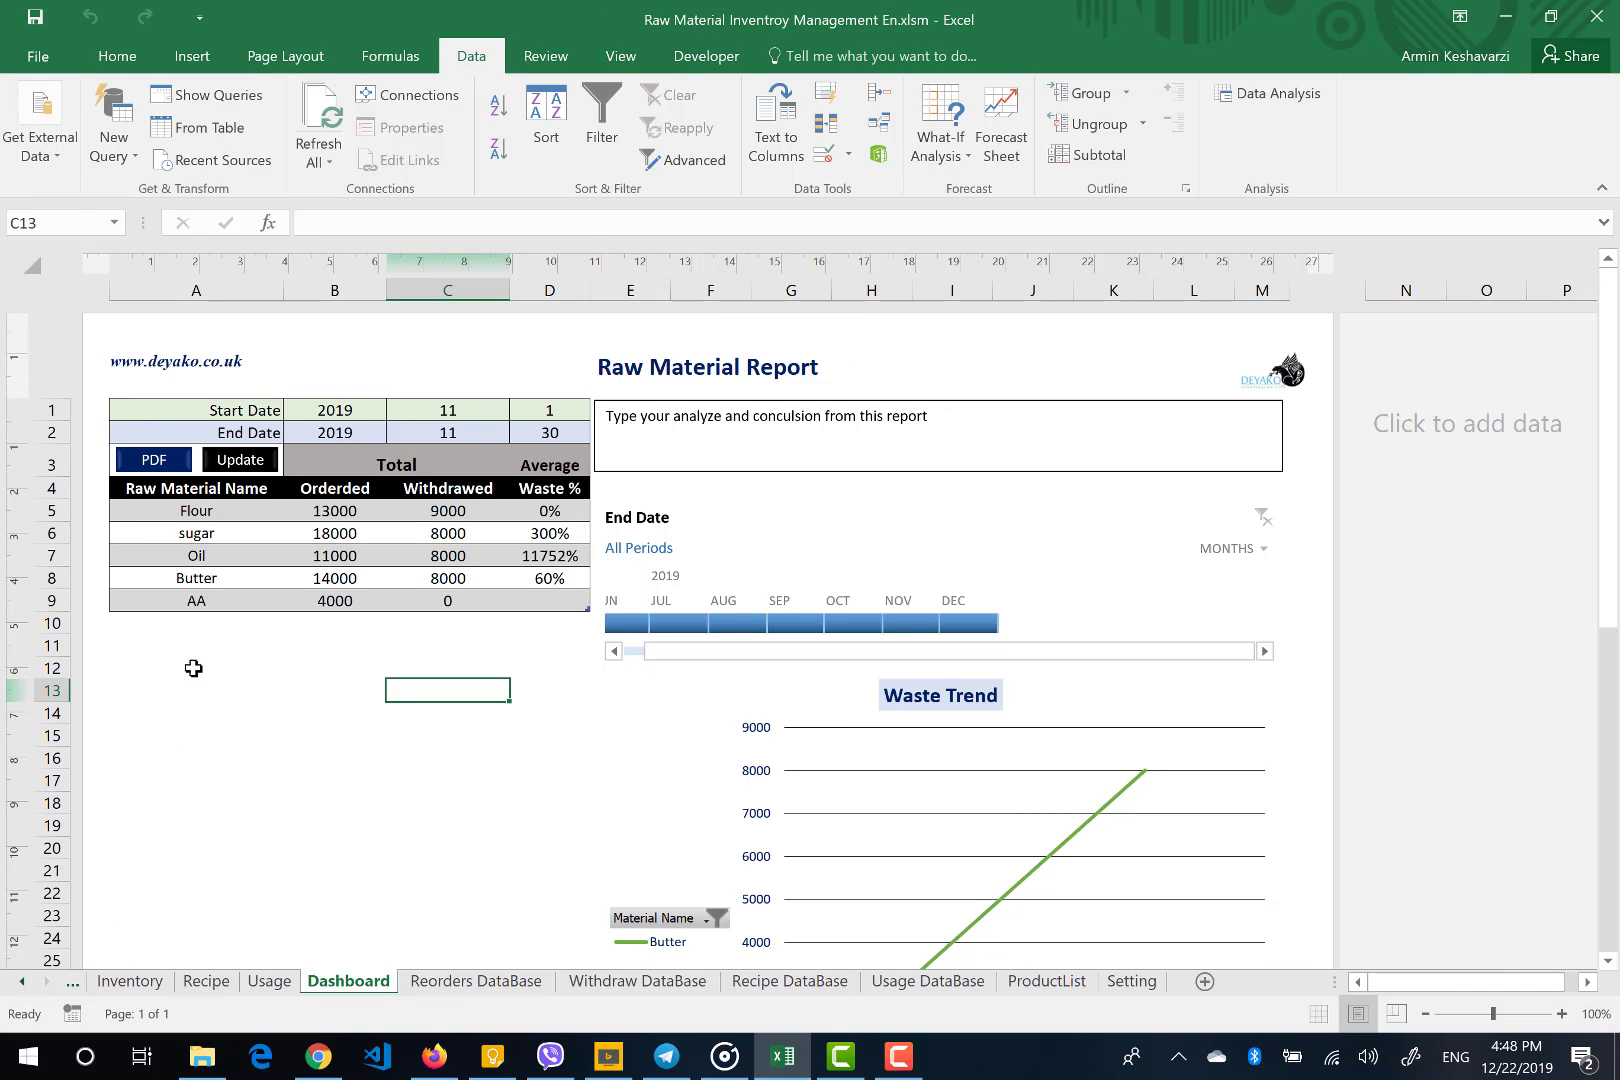
{"action": "left_click", "coordinate": [135, 981]}
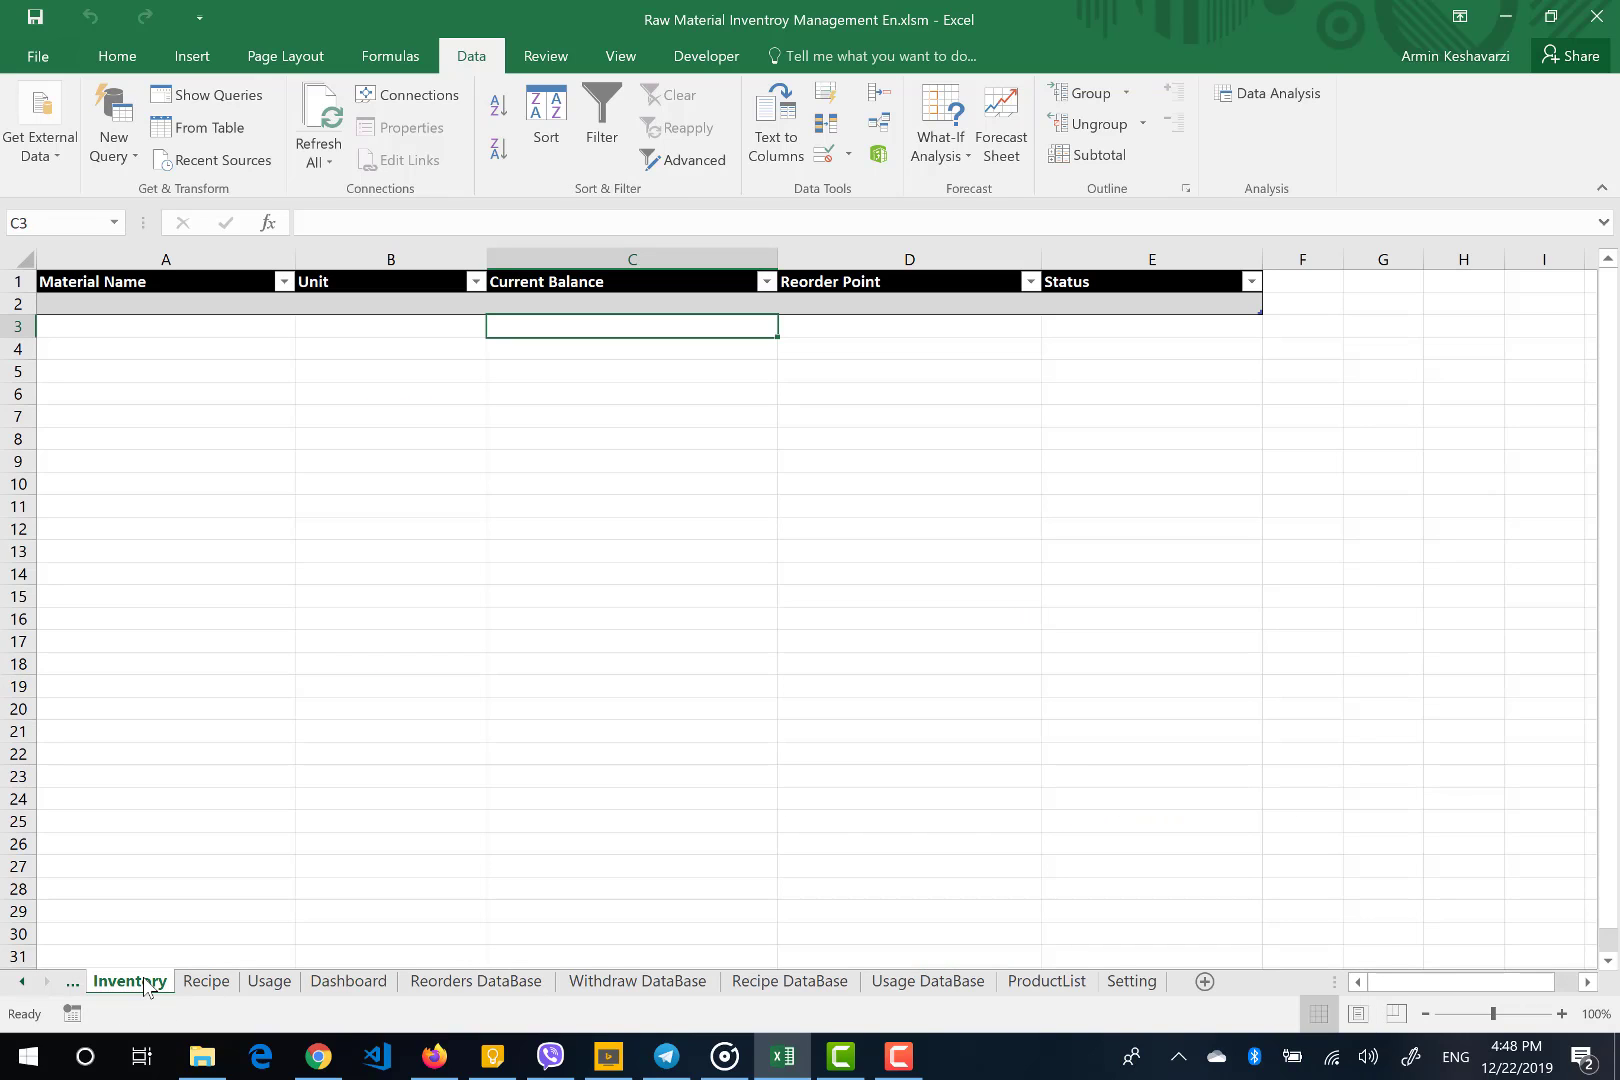
{"action": "left_click", "coordinate": [72, 981]}
{"action": "left_click", "coordinate": [120, 981]}
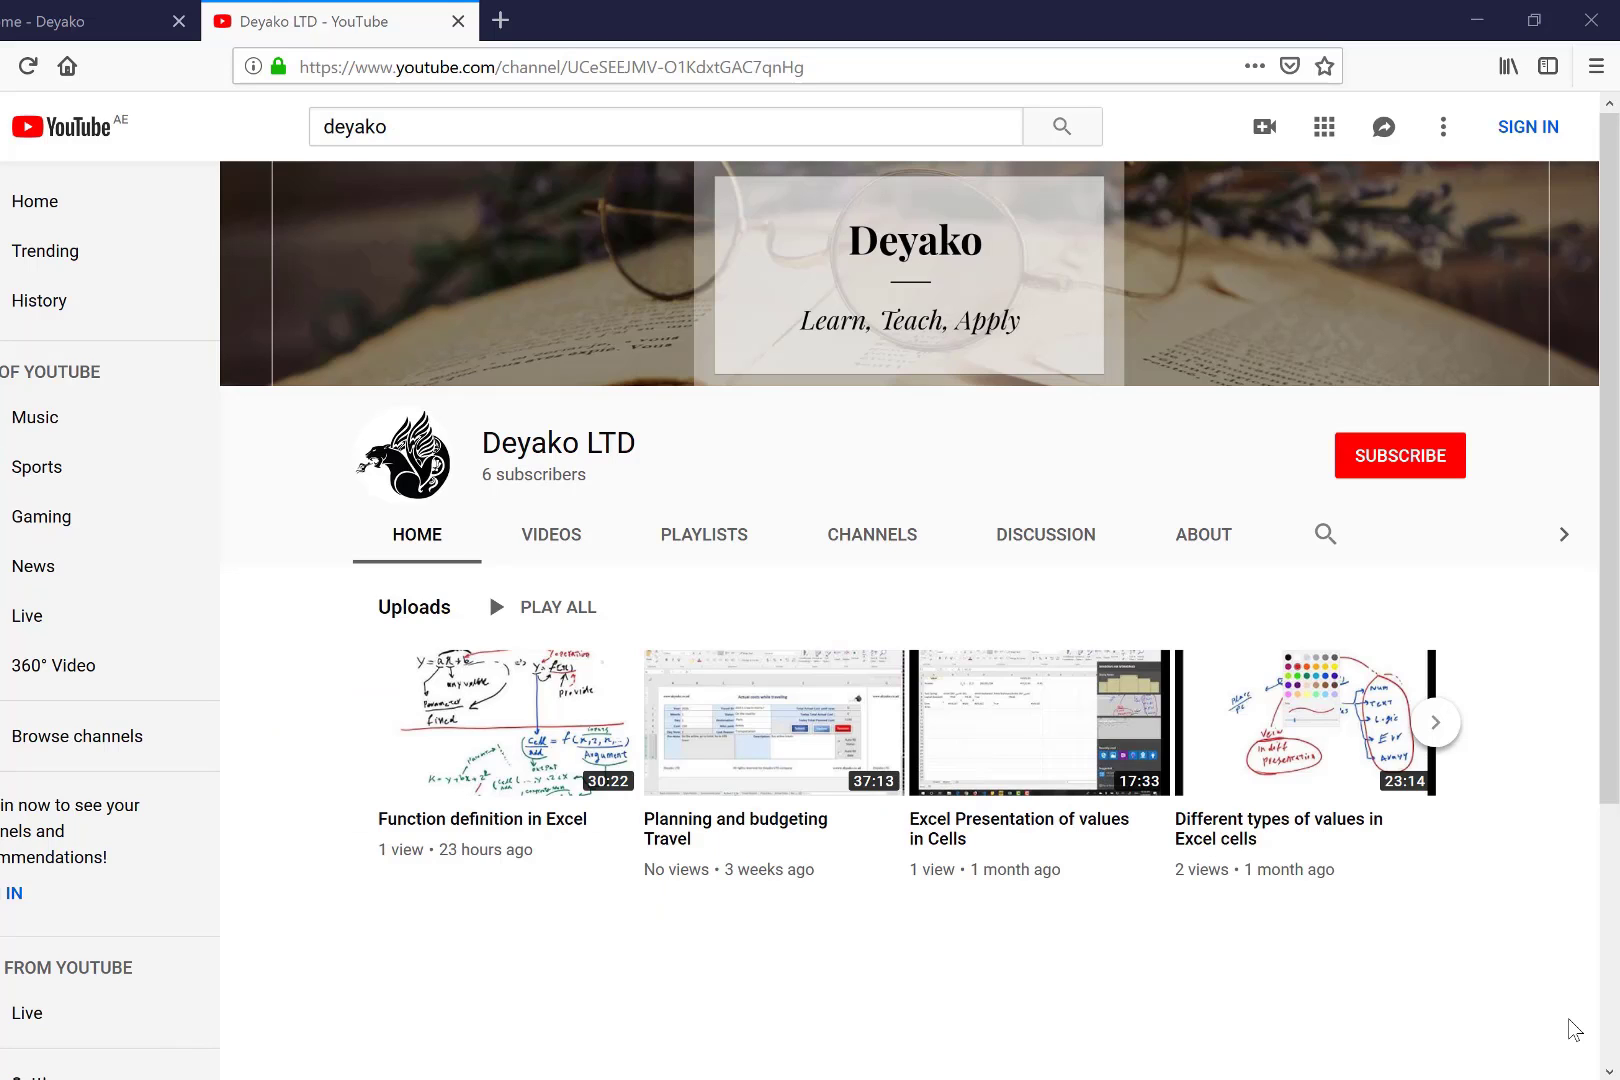
Switch to the deyako.co.uk website in the browser and look through its Shop by Category and New In sections
{"action": "key", "text": "ctrl+Tab"}
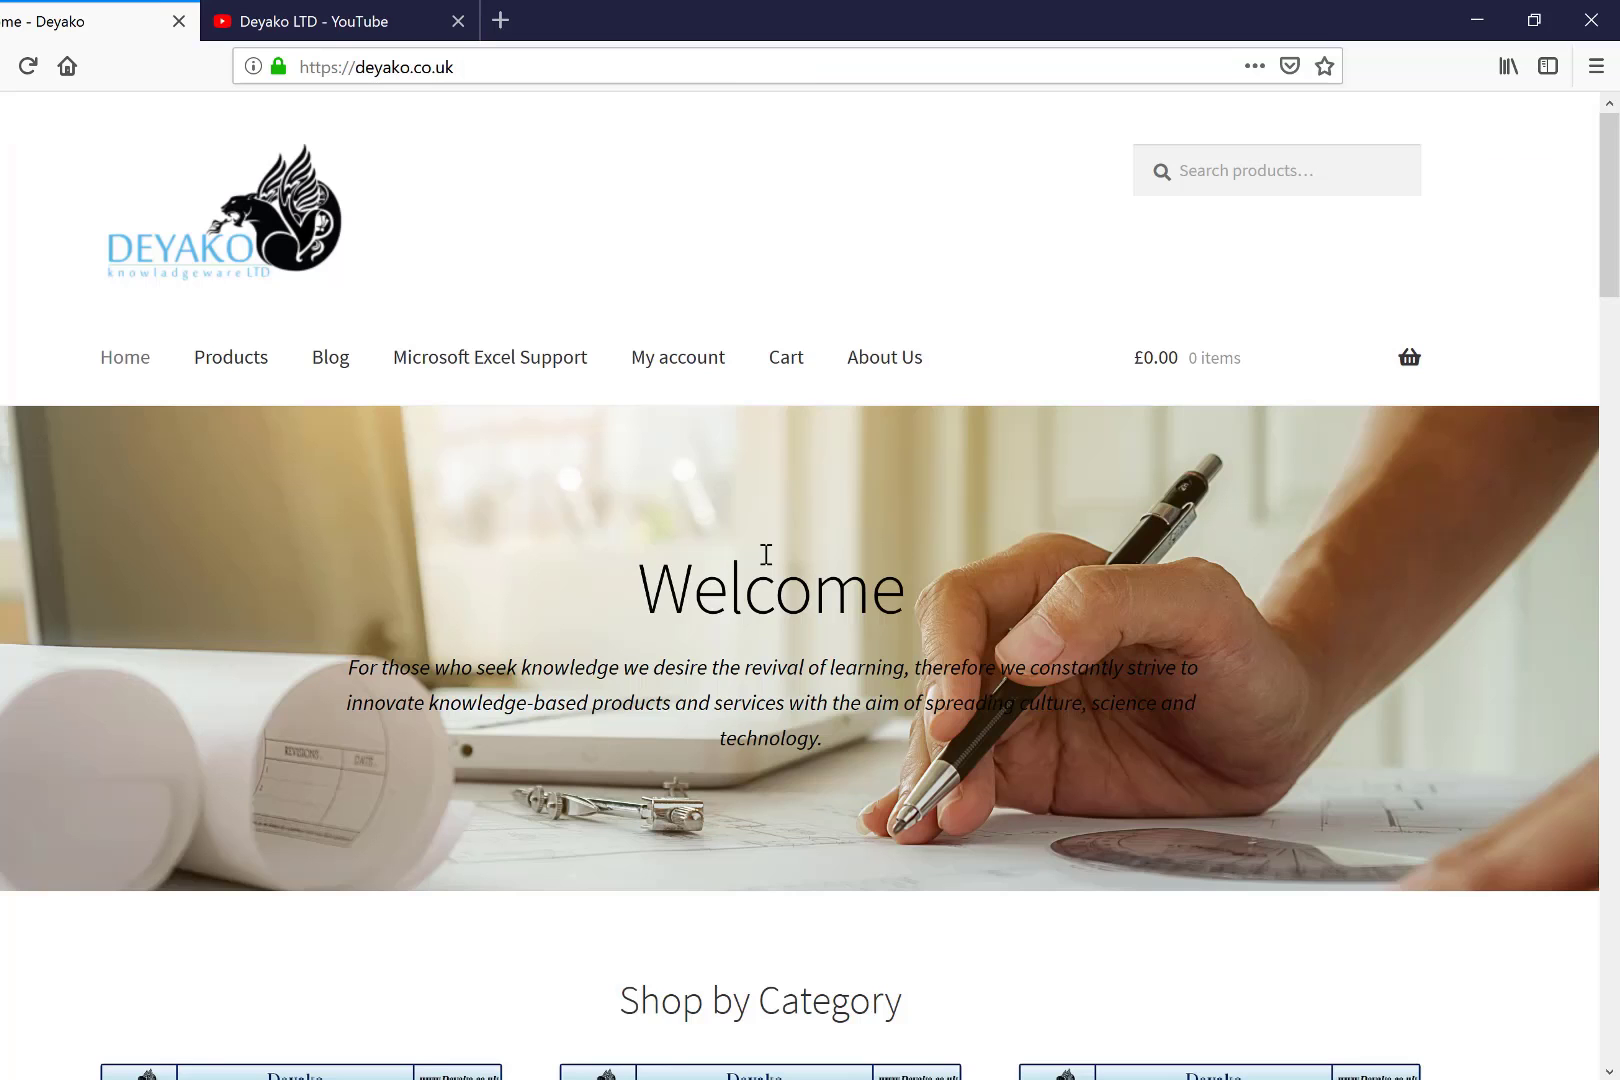
{"action": "scroll", "coordinate": [766, 554], "scroll_direction": "down", "scroll_amount": 10}
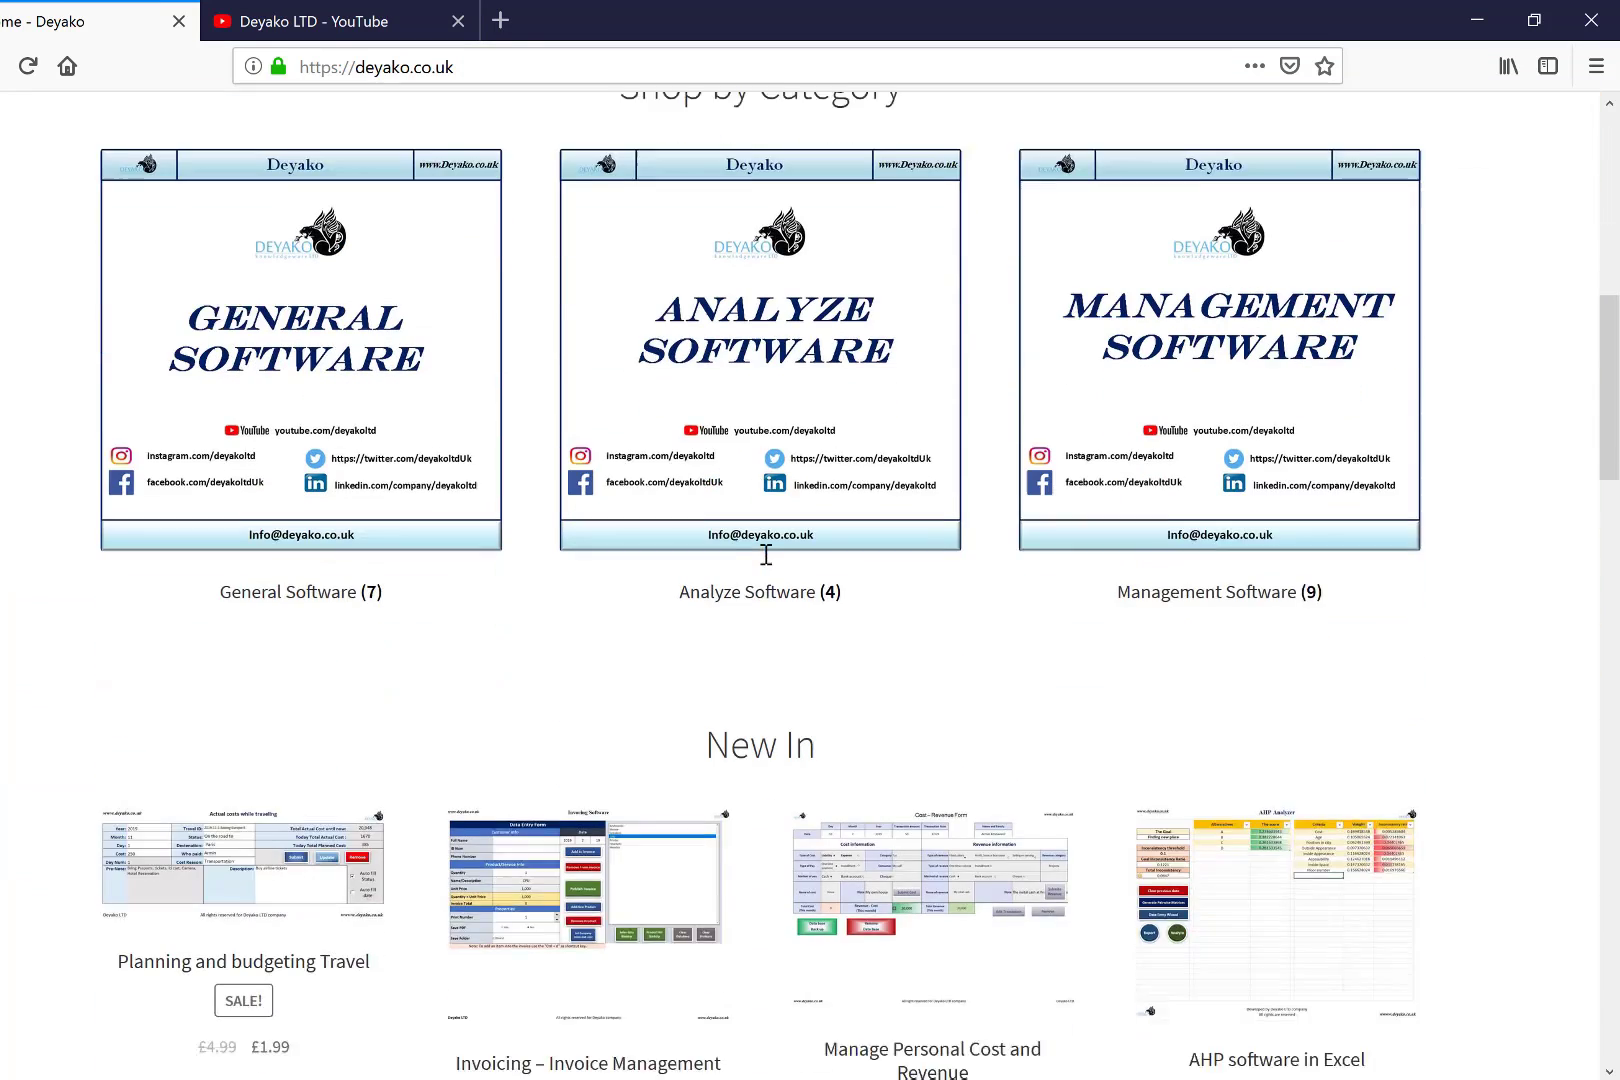